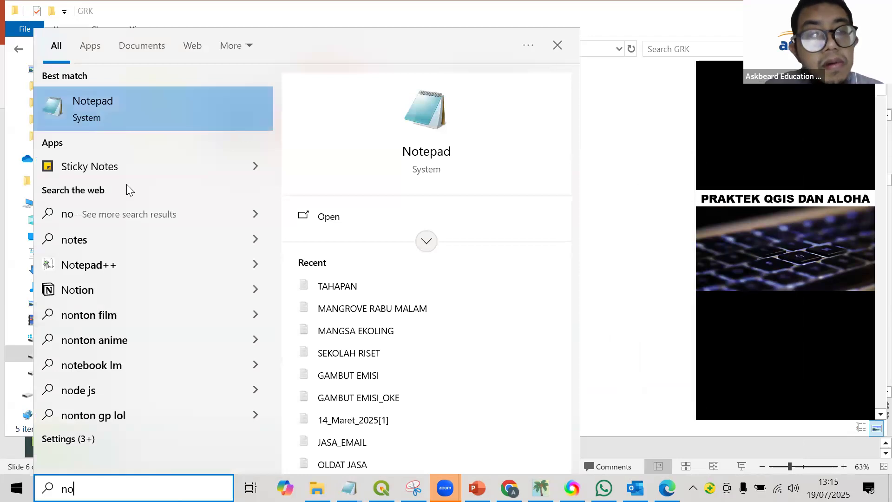
Open Notepad and write "10000 CO2 ---> project --->> 5000 CO2" as the first line of the empty note.
key(Return)
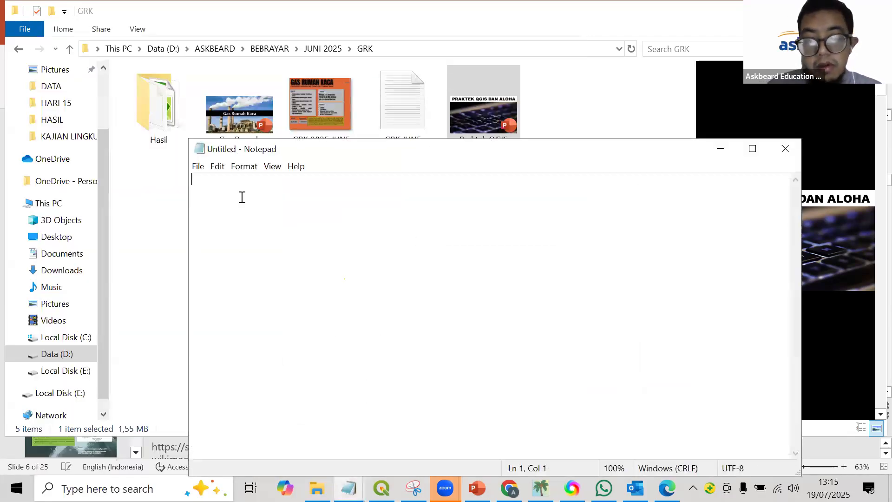
text(10000)
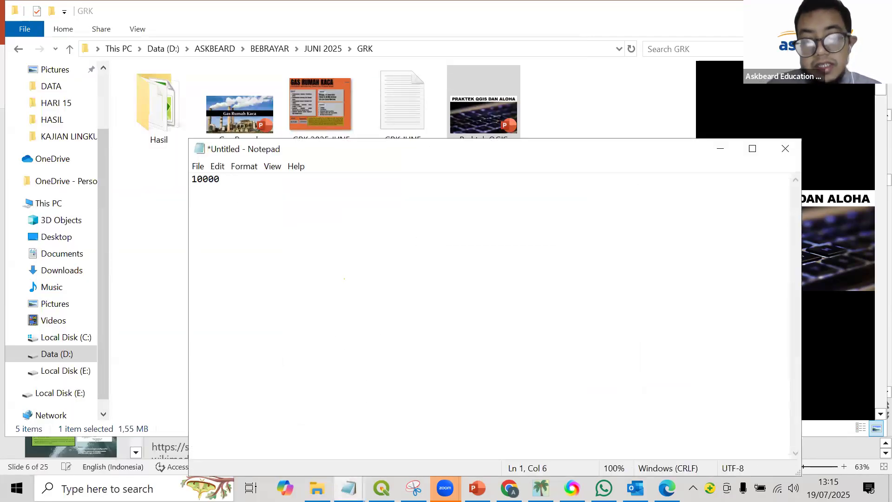
text( C)
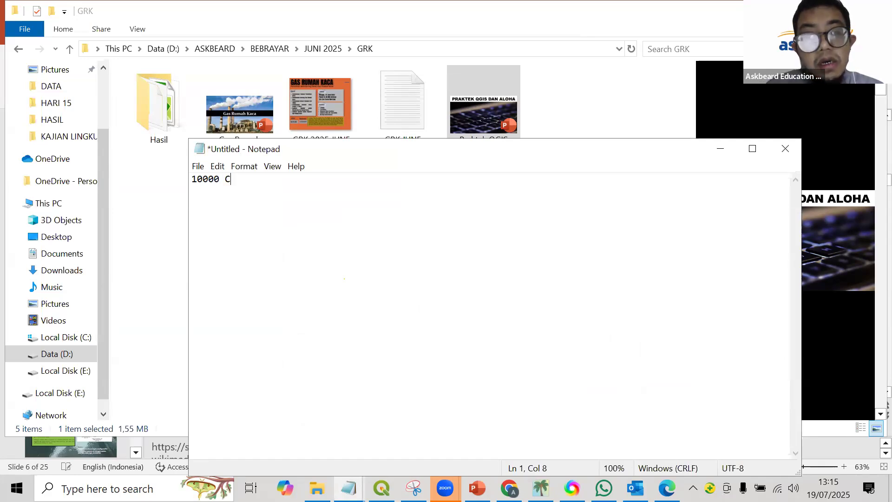
text(O2 )
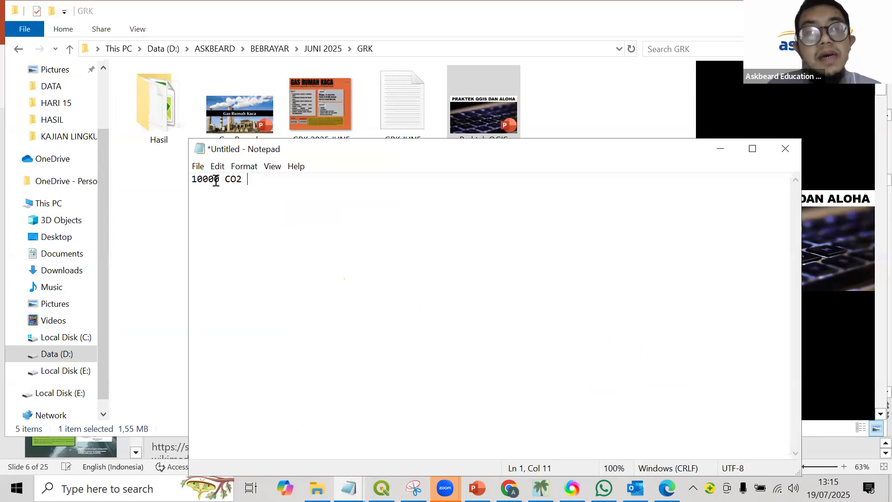
text(---)
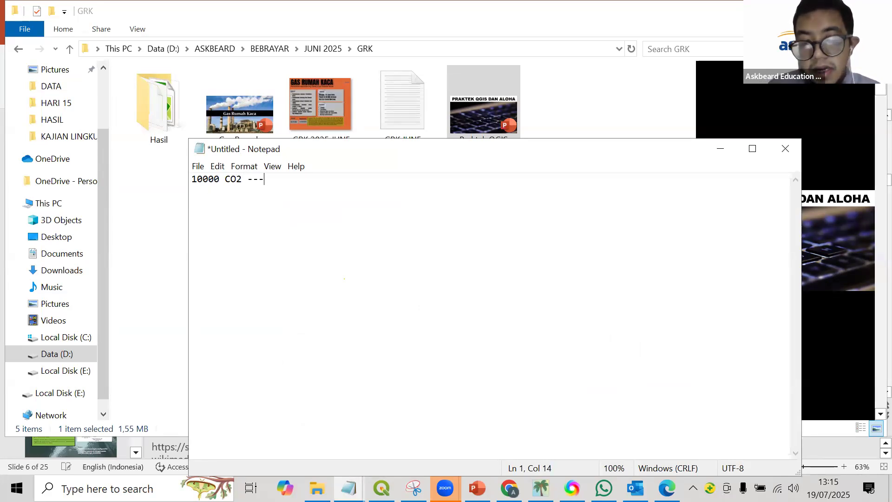
text(> pro)
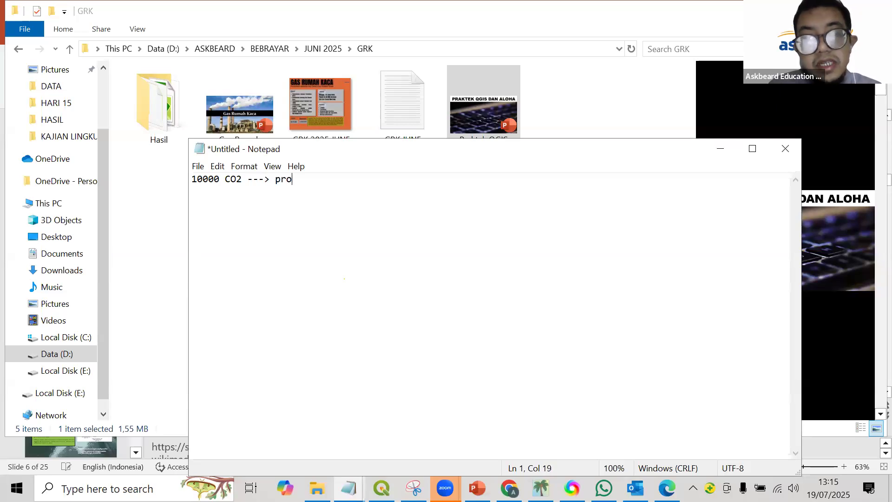
text(ject ---)
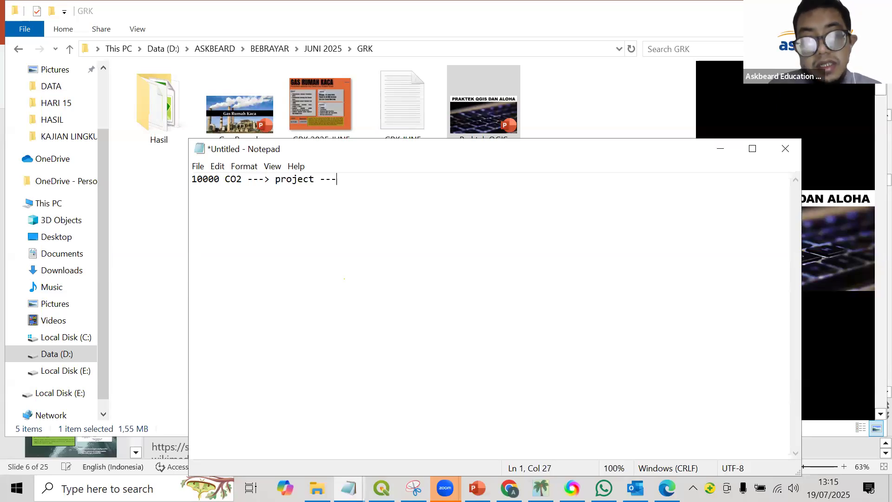
text(>> 50)
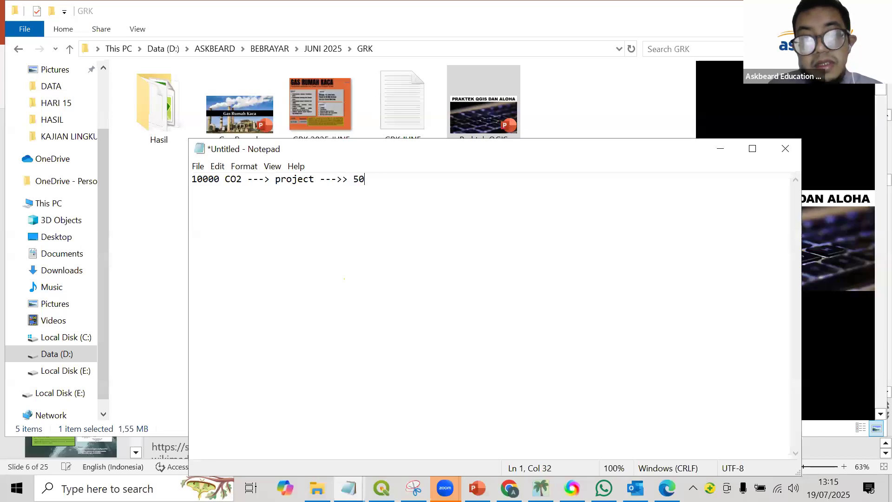
text(00 CO2)
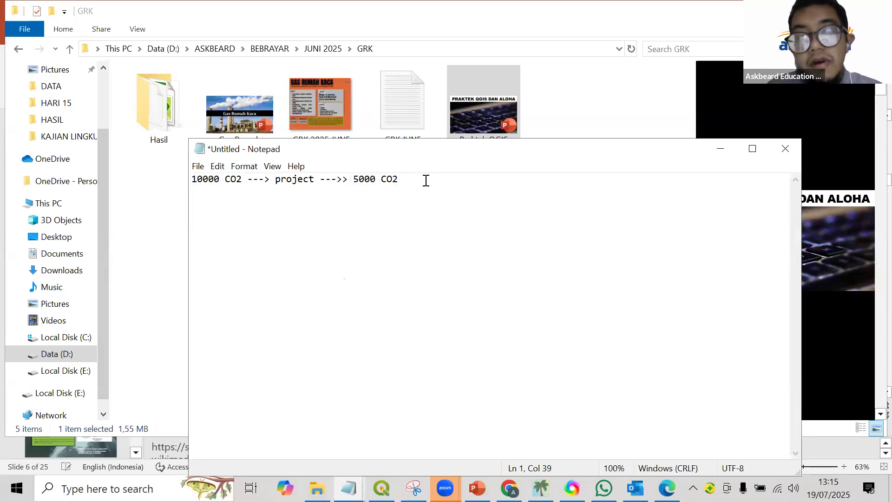
Leave a blank line below the project line and add "5000 CO2" on the third line.
key(Return)
key(Return)
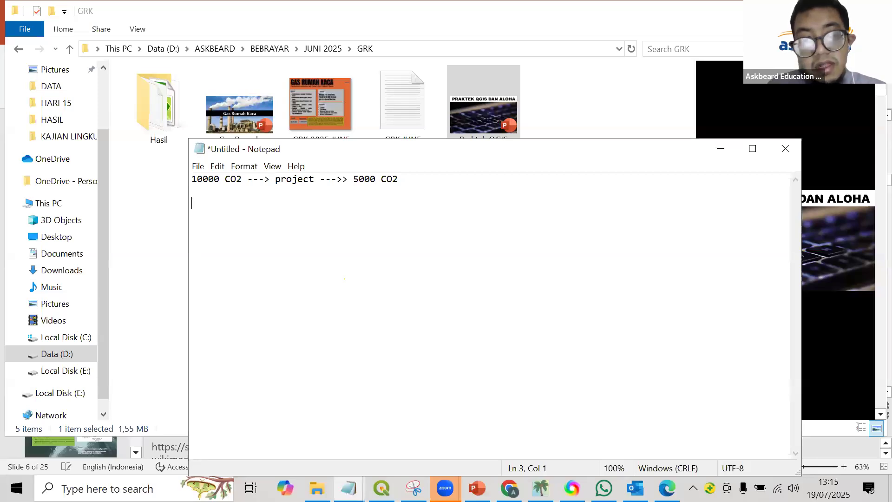
text(5000 )
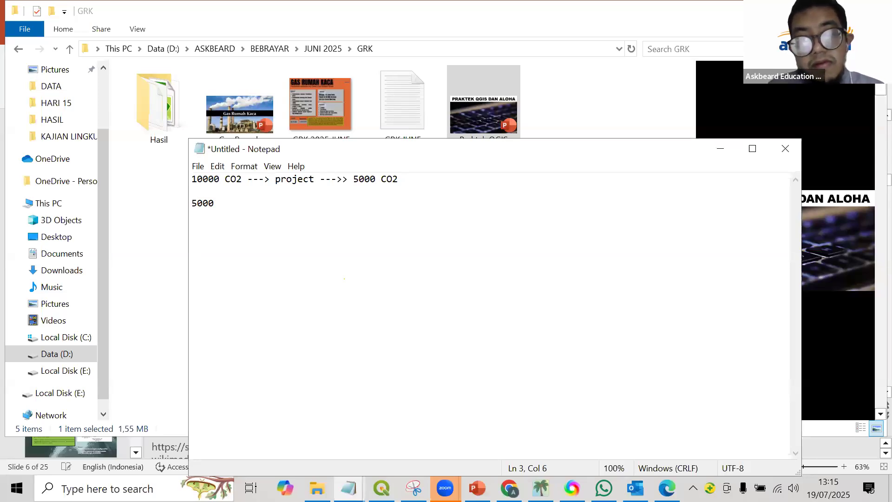
text(CO2)
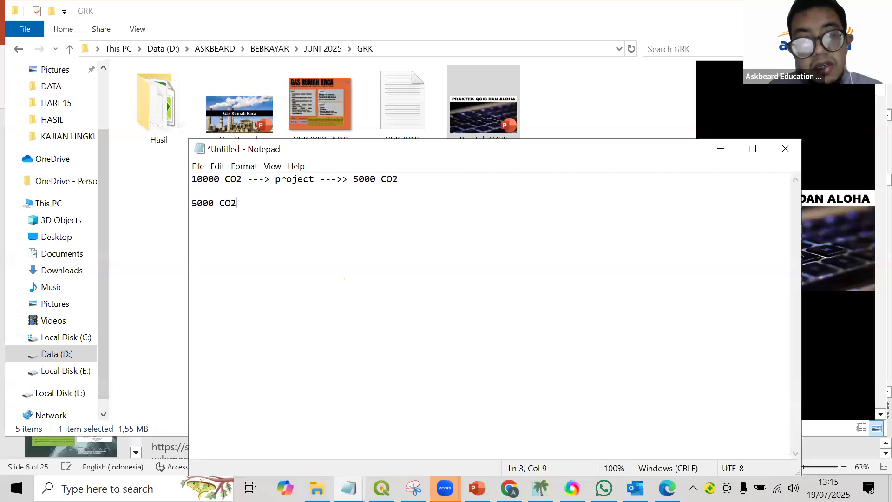
drag(261, 199, 189, 200)
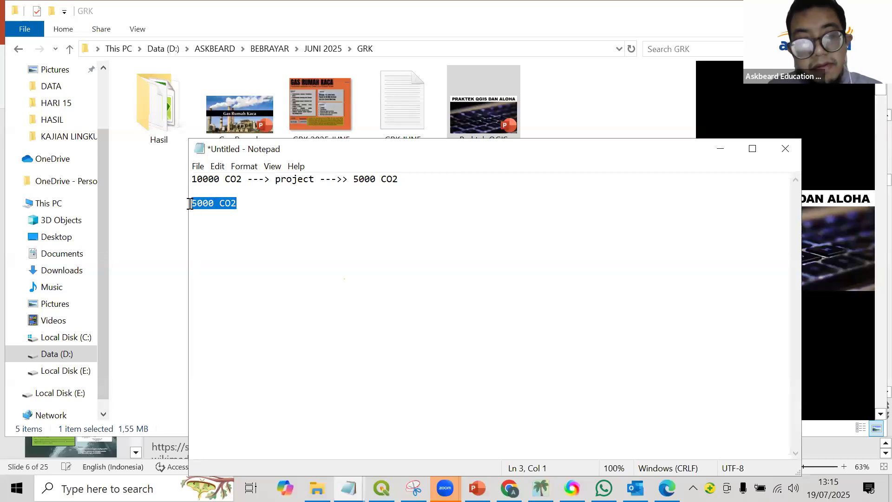
click(251, 203)
drag(251, 203, 191, 195)
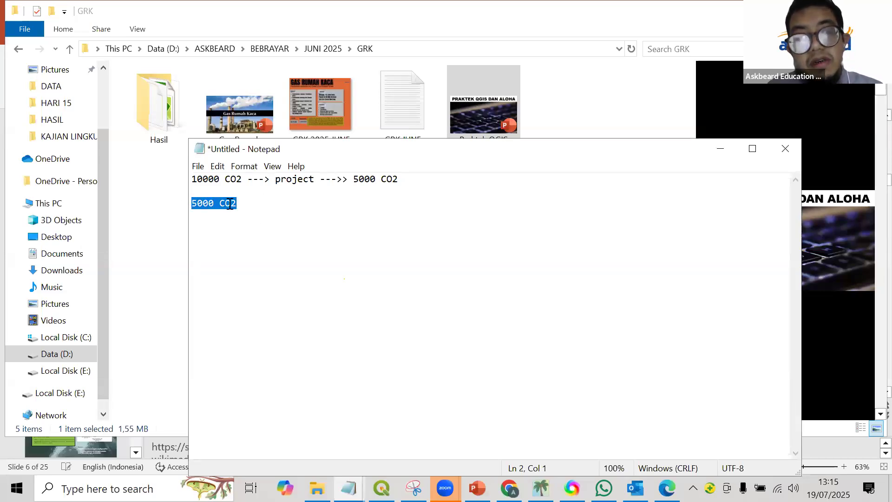
click(231, 205)
drag(242, 179, 197, 178)
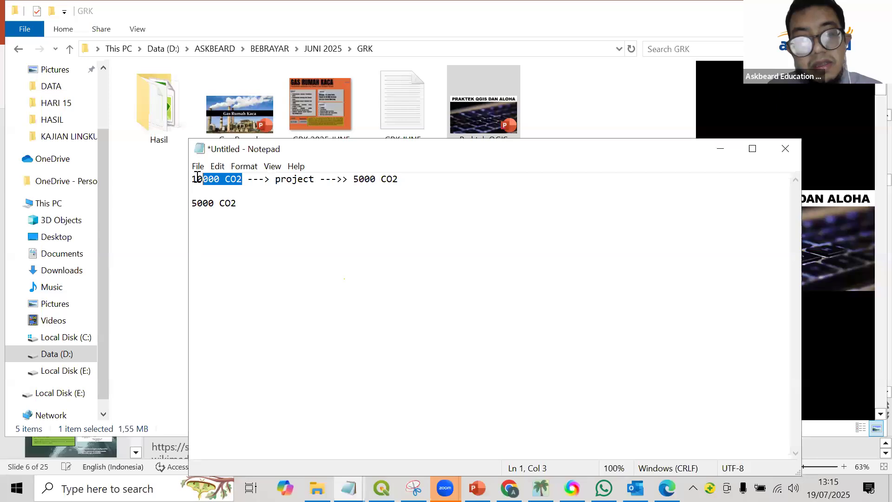
click(208, 179)
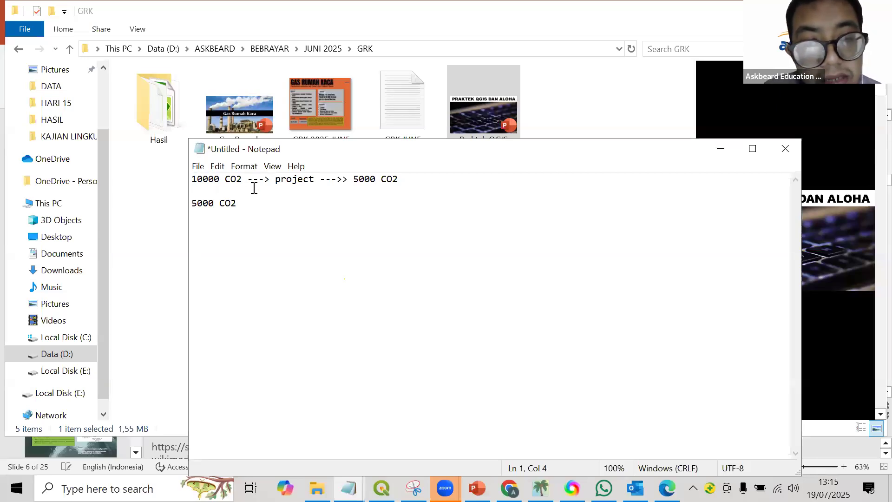
drag(235, 204, 179, 201)
click(238, 203)
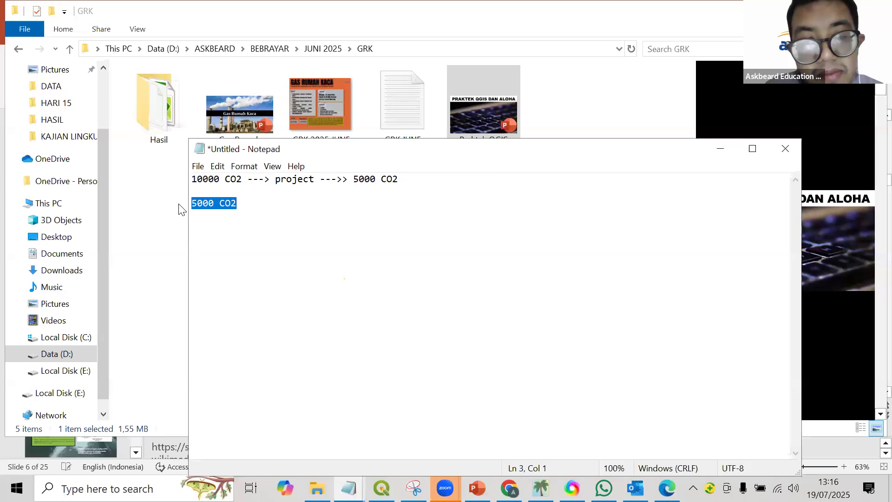
click(201, 203)
Complete the third line as a carbon price calculation by appending "x 3 = USD 15,000" after "5000 CO2".
click(240, 206)
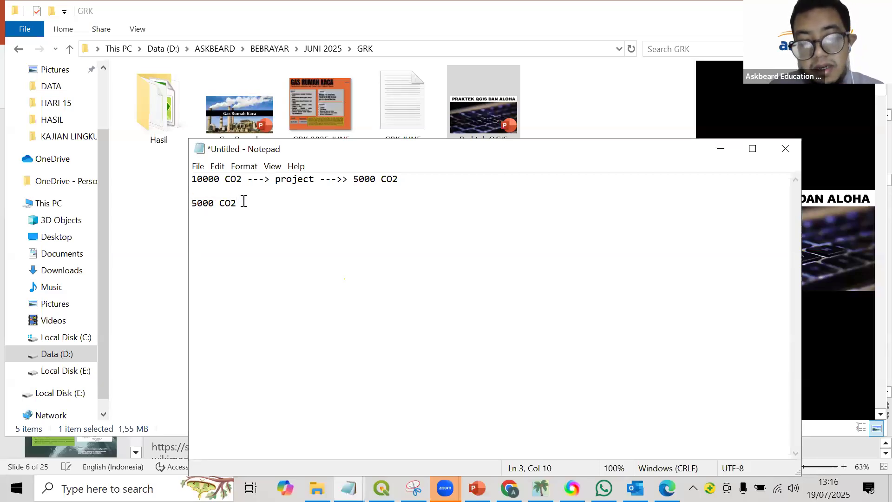
text(x)
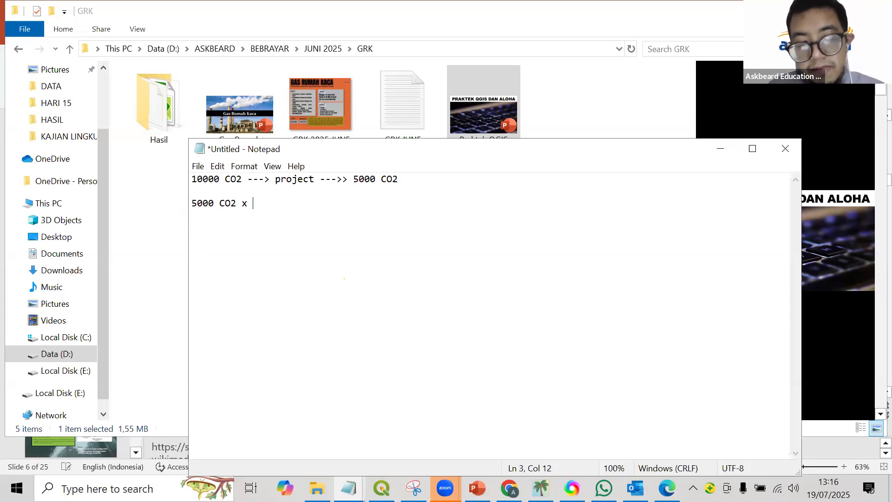
text(3 = USD )
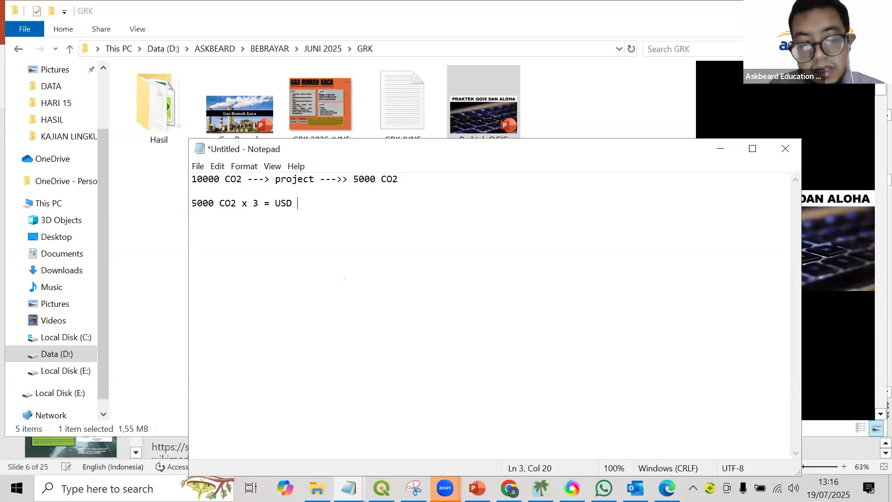
text(1)
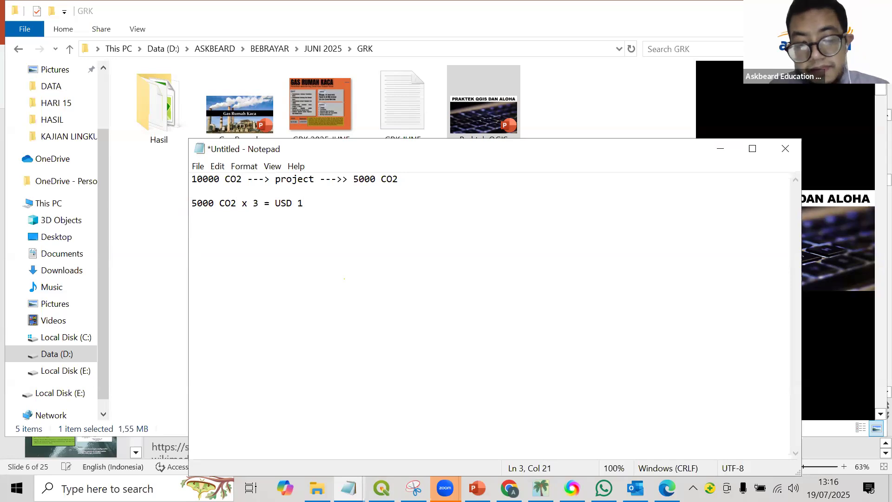
text(5,000)
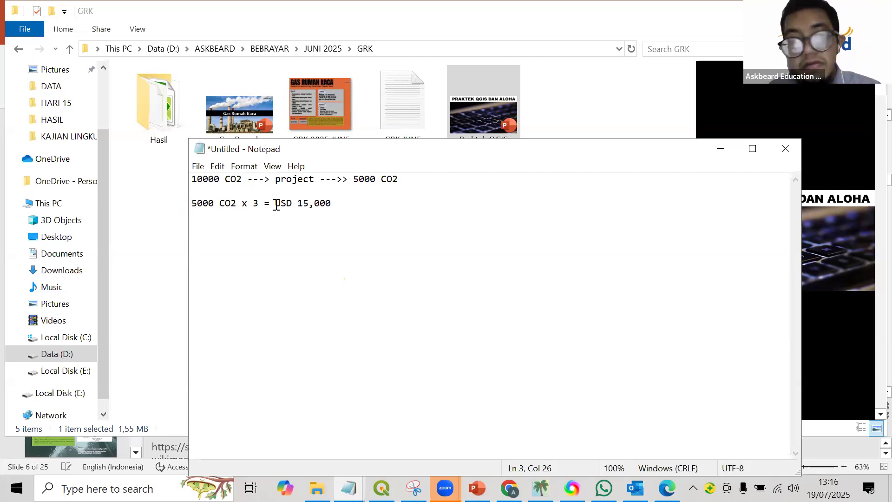
click(409, 208)
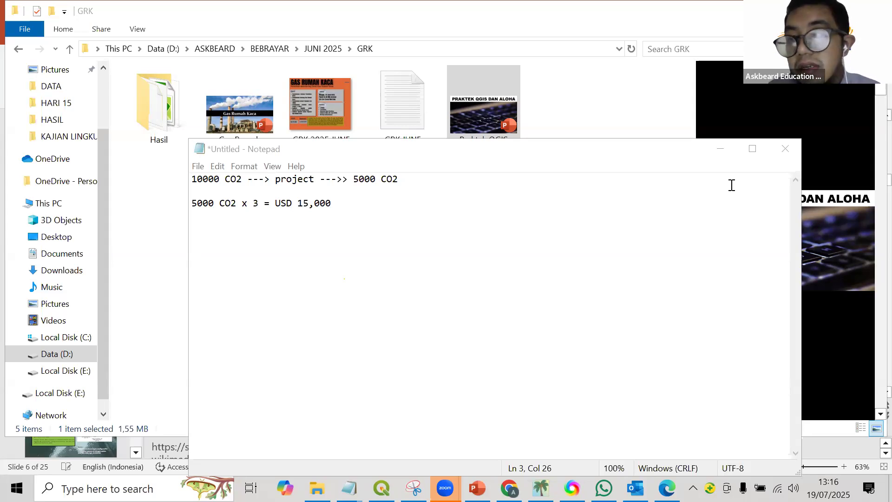
Minimize the note, switch to the GHG EXPOSURE presentation in PowerPoint and display the Quantum GIS Installation slide.
click(721, 149)
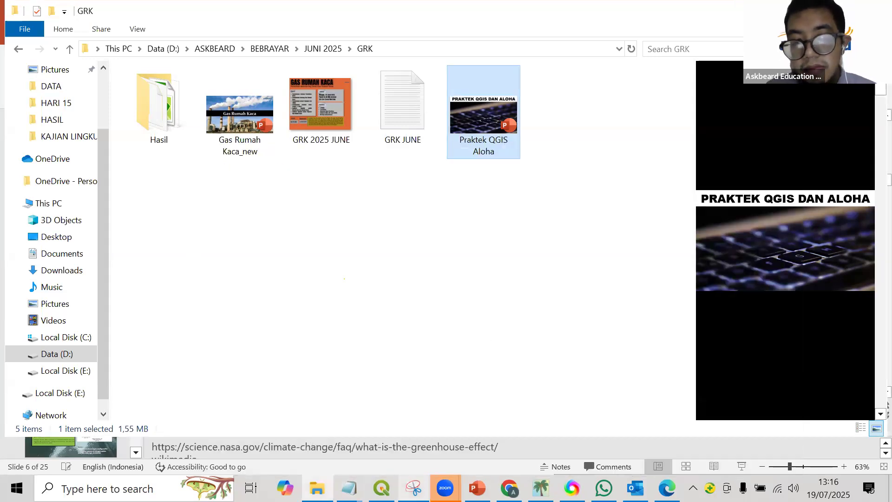
mouse_move(509, 488)
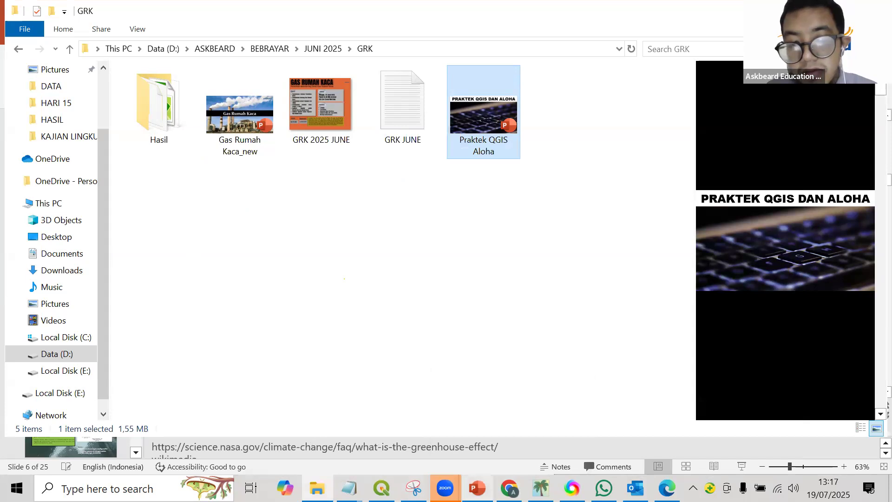
click(477, 488)
scroll(80, 309, down, 5)
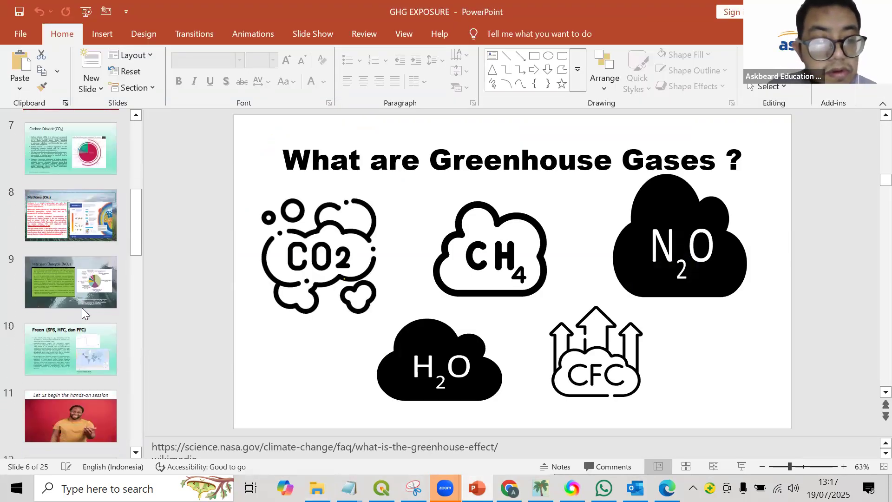
click(66, 305)
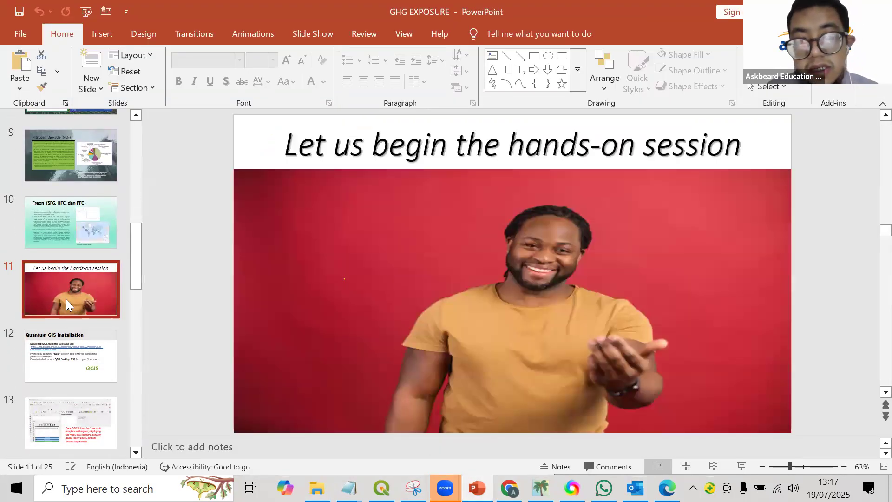
click(63, 367)
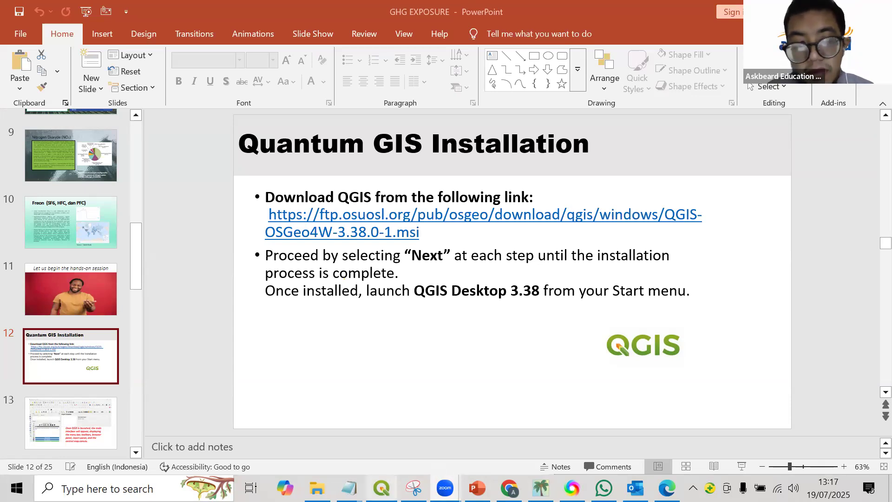
Search the computer for "qgis d", switch to the QGIS project and examine the Threat Zone UTM plumes over the satellite map.
click(121, 489)
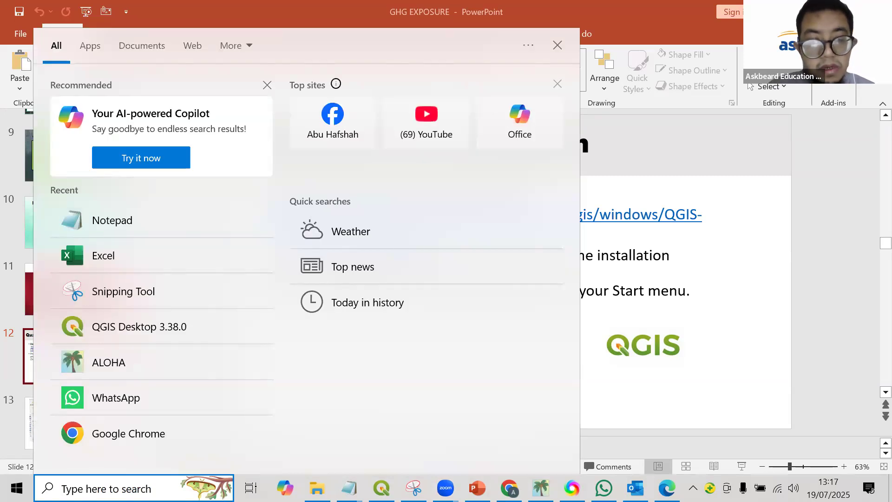
text(qgis d)
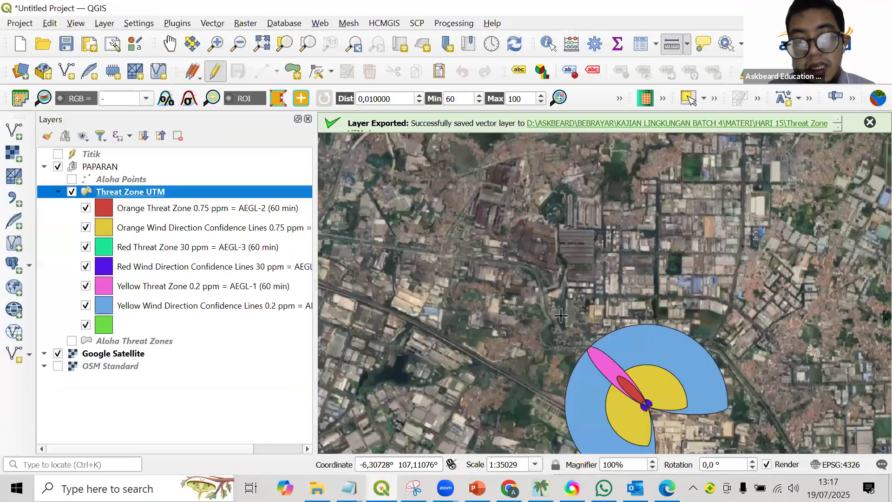
scroll(589, 351, down, 2)
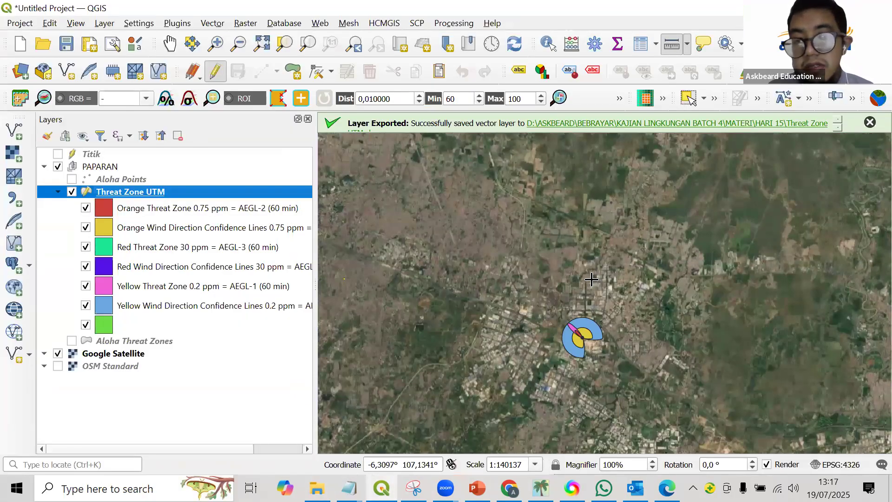
scroll(558, 276, up, 1)
scroll(514, 292, up, 1)
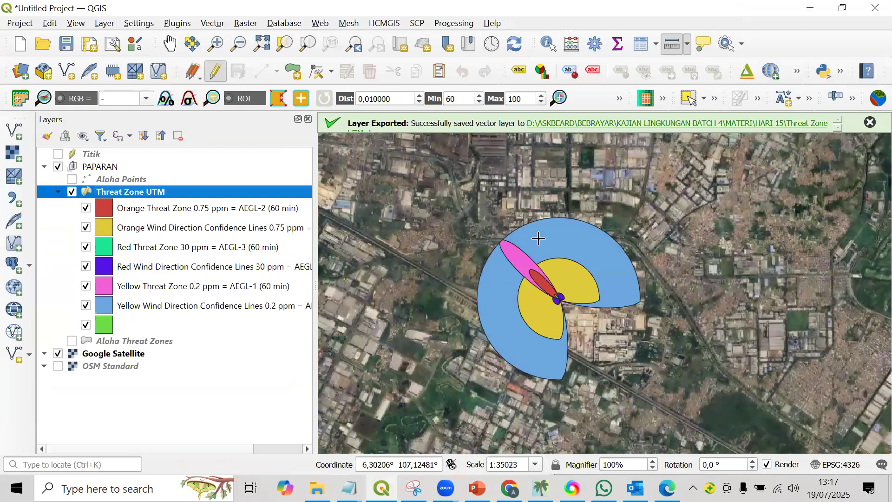
scroll(553, 269, up, 1)
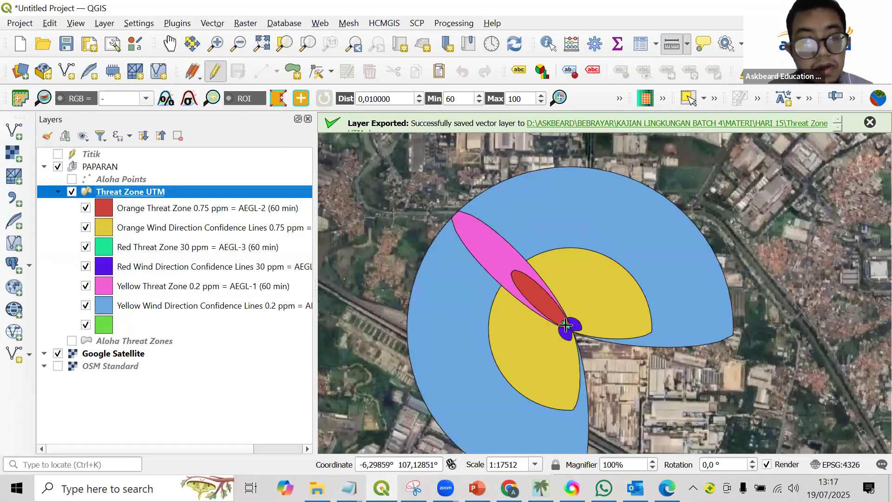
scroll(565, 326, up, 1)
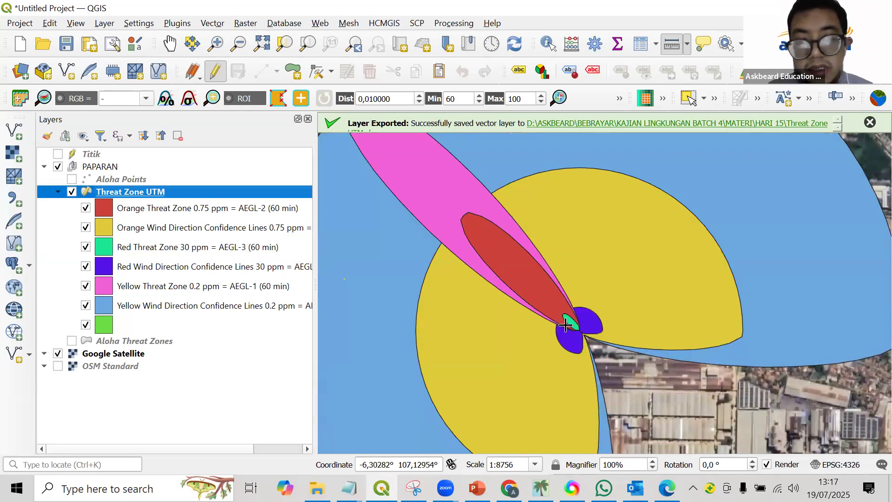
scroll(565, 325, down, 1)
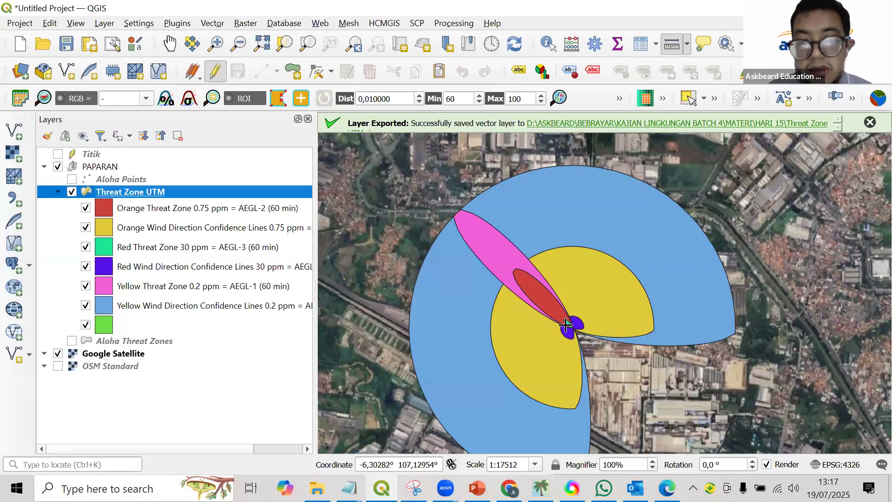
Examine the Threat Zone UTM plumes at several scales over the map, toggling the Google Satellite layer off and back on.
scroll(568, 327, up, 1)
scroll(576, 326, up, 1)
scroll(575, 327, down, 3)
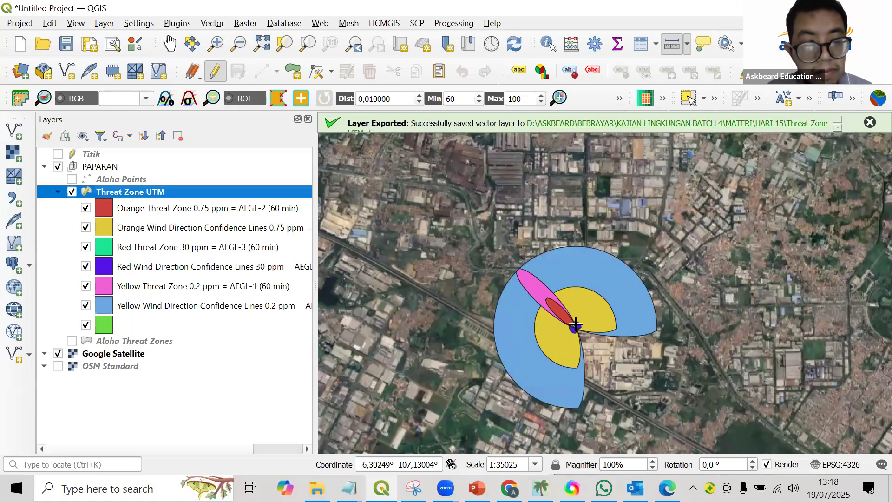
click(58, 353)
click(58, 353)
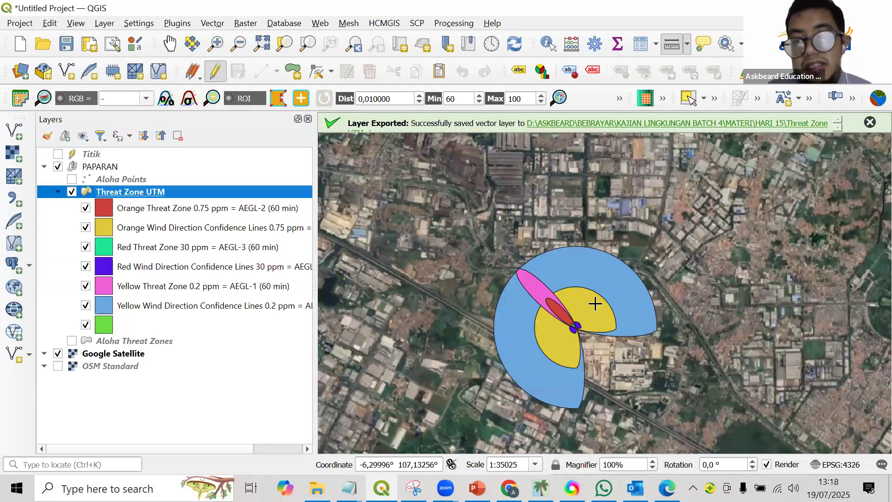
scroll(578, 325, up, 2)
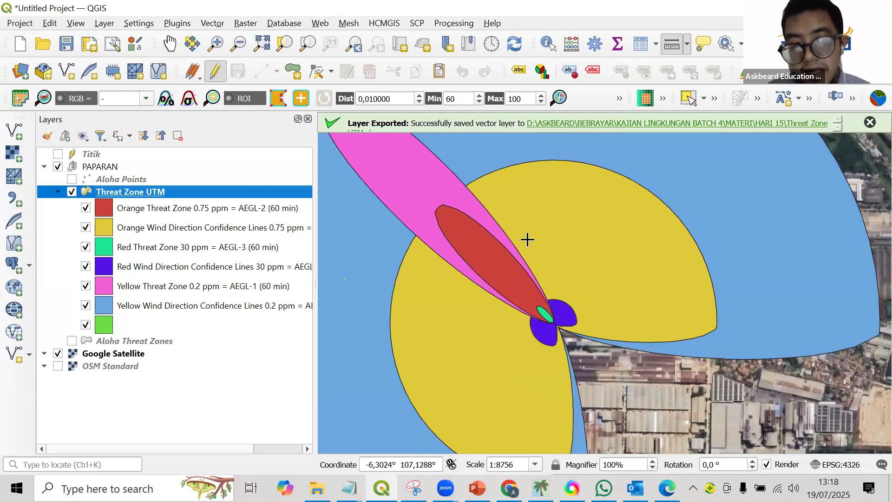
scroll(484, 296, down, 1)
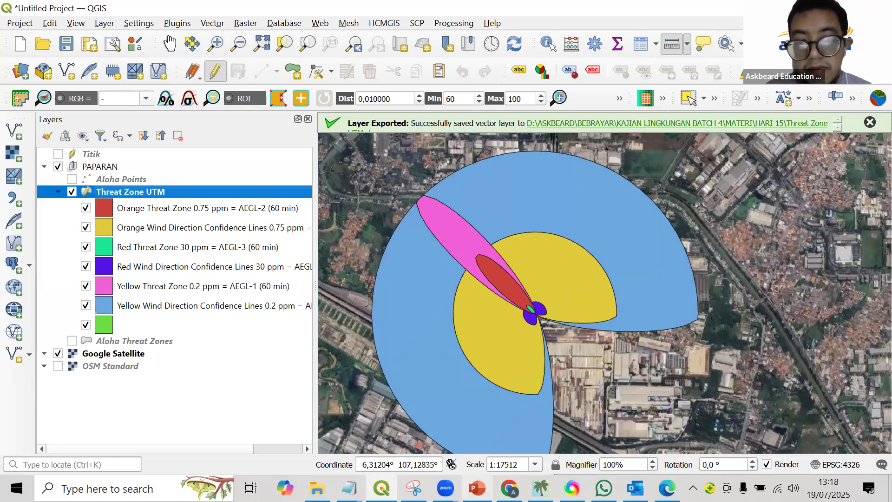
Compare the mapped plumes with the Toxic Threat Zone plot in ALOHA and return to the QGIS map.
click(541, 488)
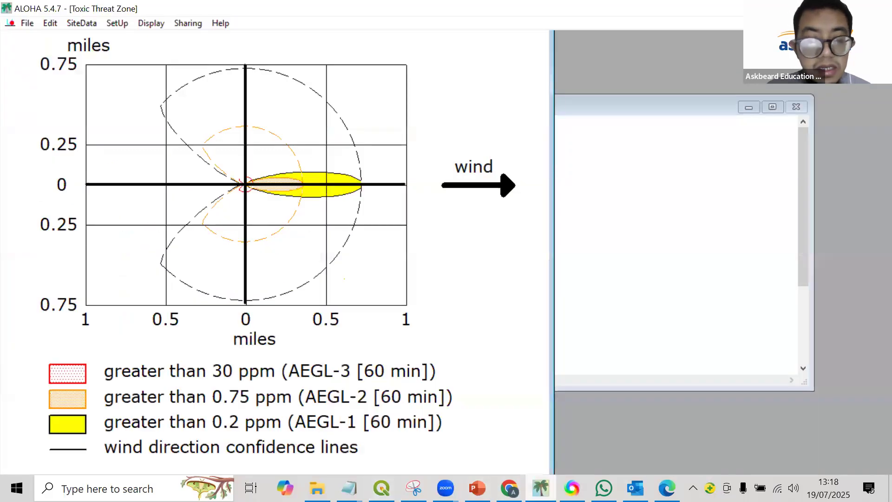
click(381, 488)
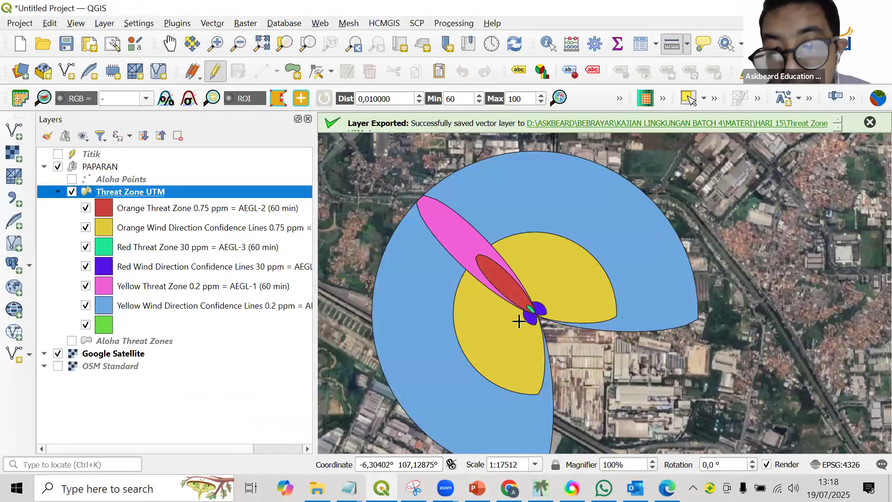
scroll(521, 320, up, 1)
scroll(518, 320, up, 1)
scroll(519, 320, down, 3)
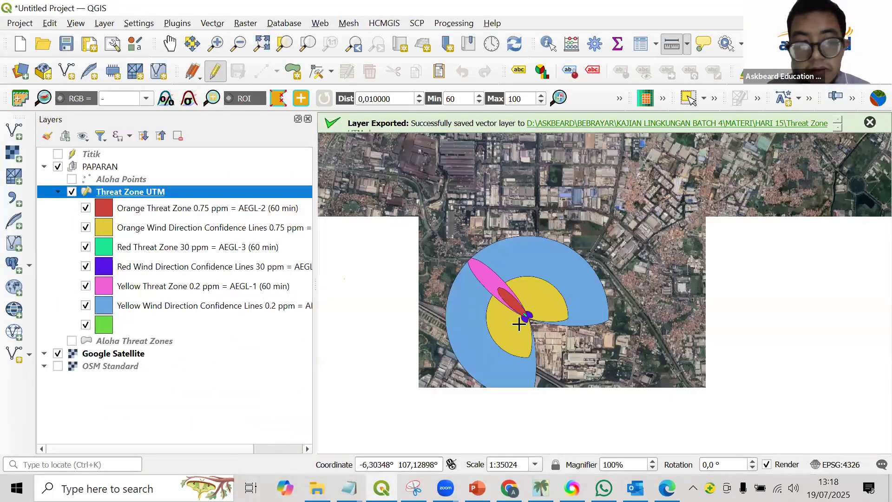
Widen the layer list, open the attribute table of the Threat Zone UTM layer and widen its Name column.
drag(316, 233, 344, 235)
mouse_move(509, 488)
mouse_move(348, 487)
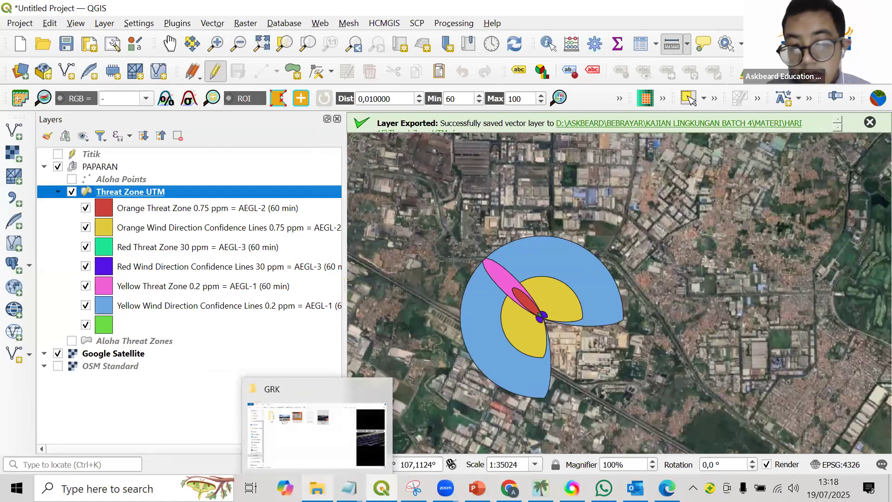
right_click(213, 189)
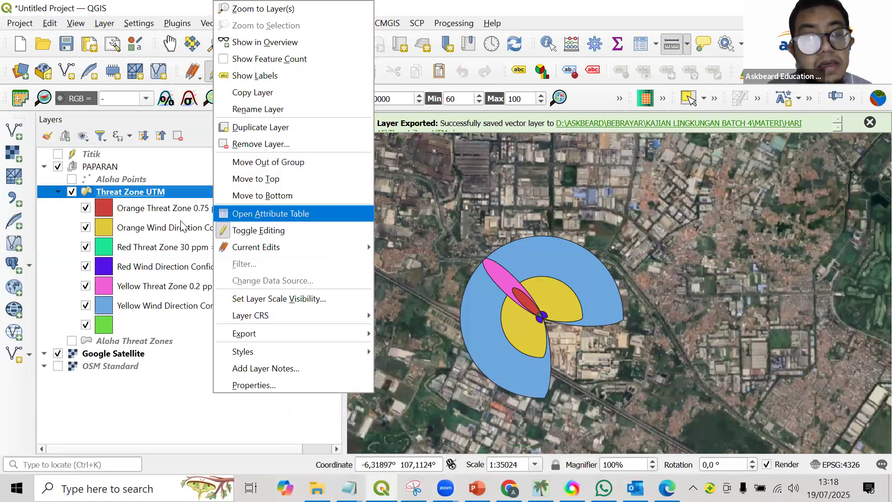
click(281, 217)
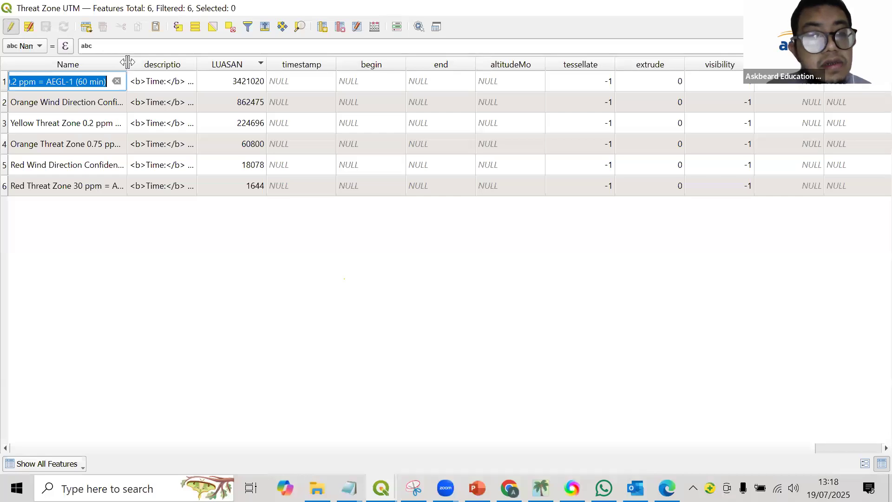
drag(127, 62, 155, 61)
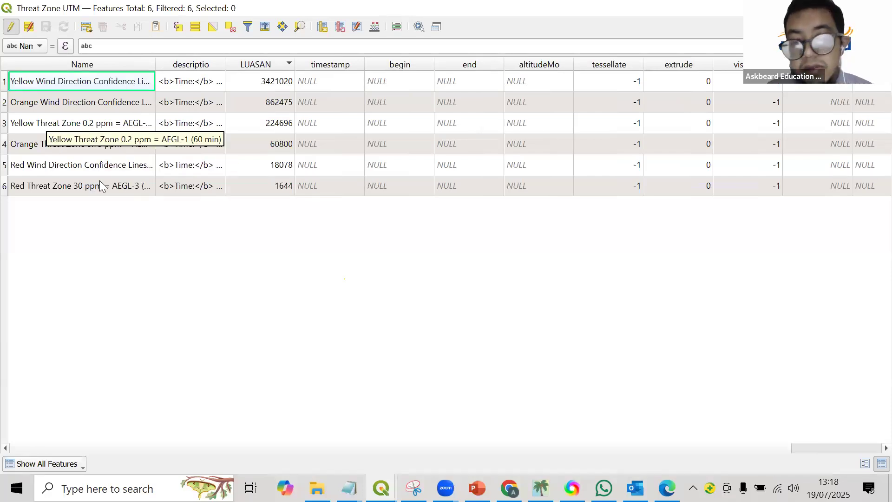
Bring up the Notepad note defining AEGL-1, AEGL-2 and AEGL-3 and move it higher over the attribute table.
mouse_move(349, 488)
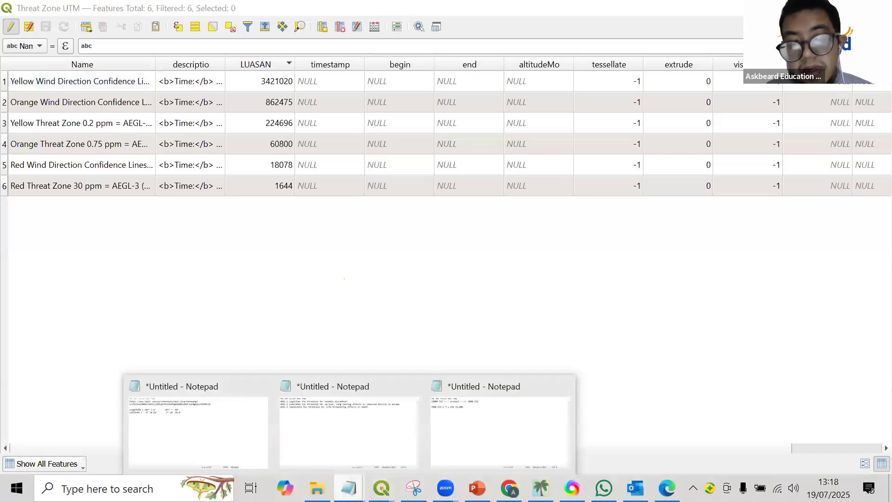
click(337, 437)
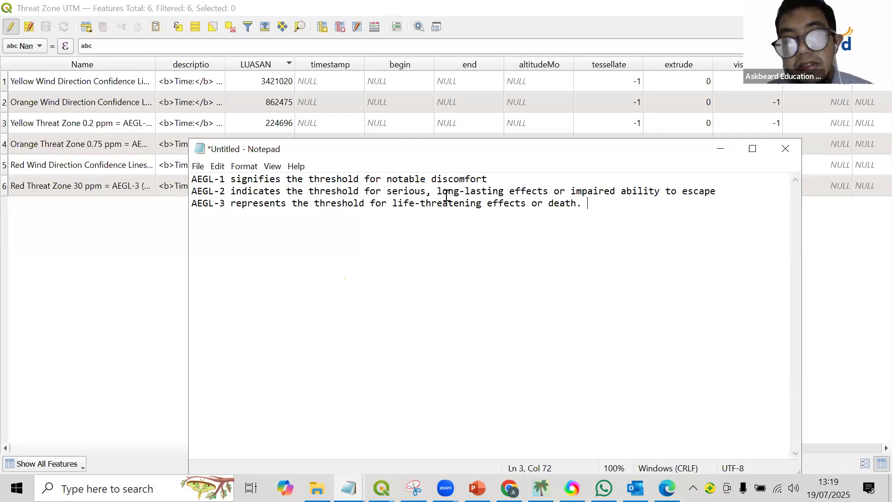
drag(597, 153, 561, 88)
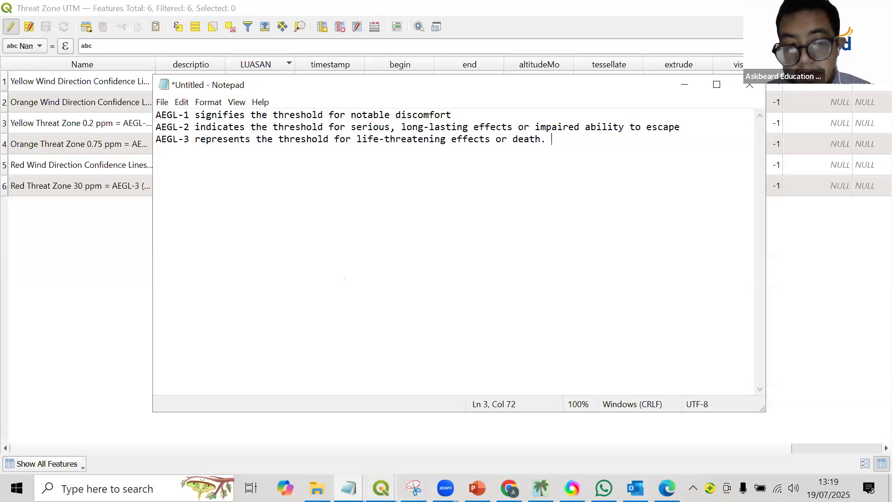
Switch back to the QGIS map and examine the AEGL threat zones around the release point.
click(381, 488)
click(298, 442)
scroll(533, 305, up, 1)
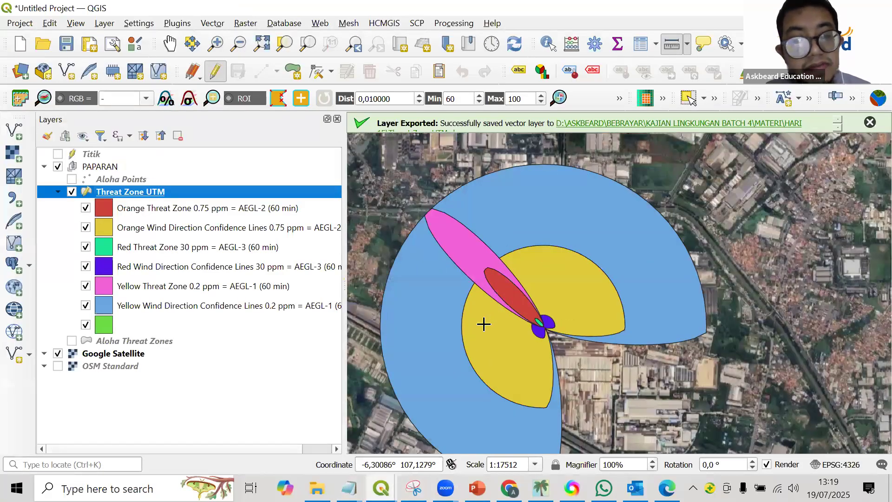
scroll(485, 325, up, 1)
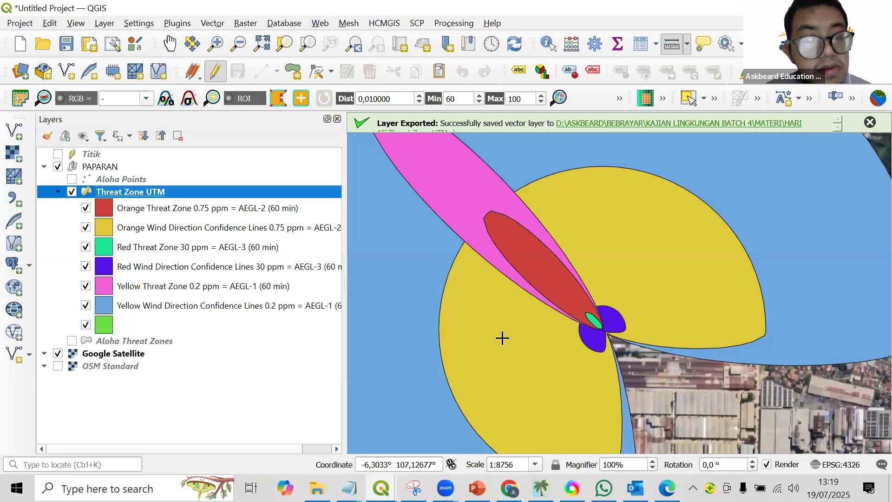
scroll(502, 338, down, 1)
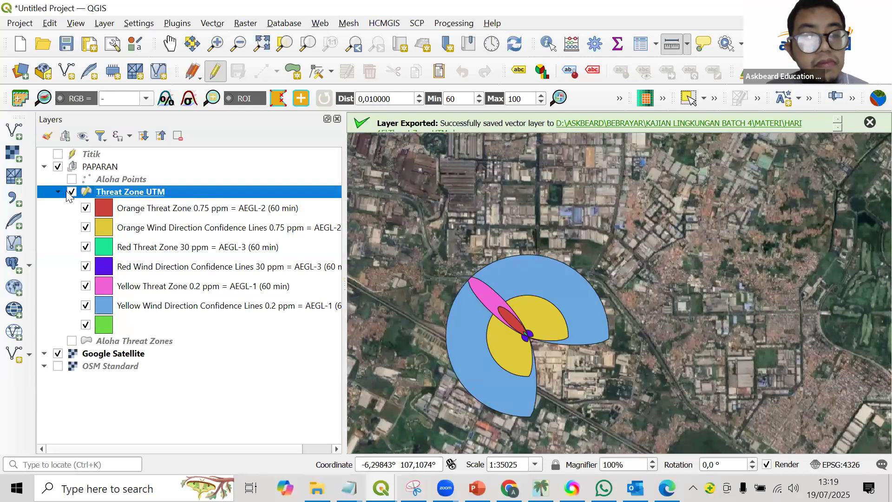
Hide the Threat Zone UTM layer and start a new empty QGIS project, discarding the current one's changes.
click(71, 192)
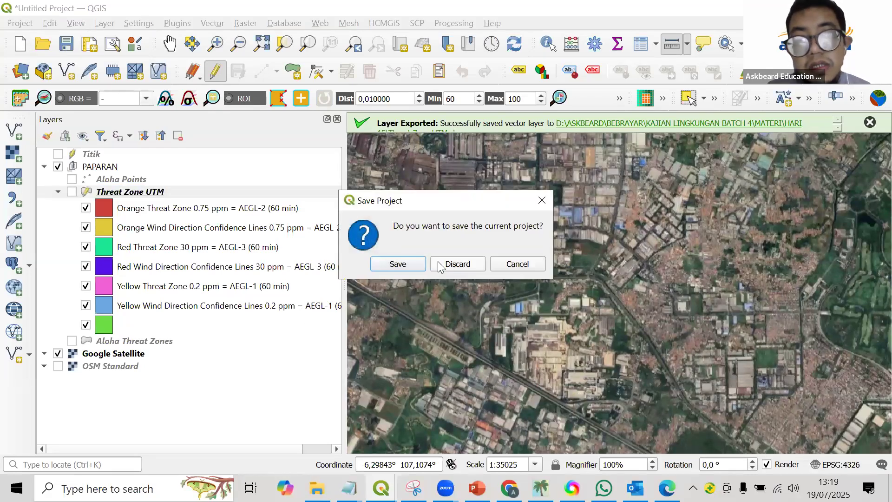
click(447, 263)
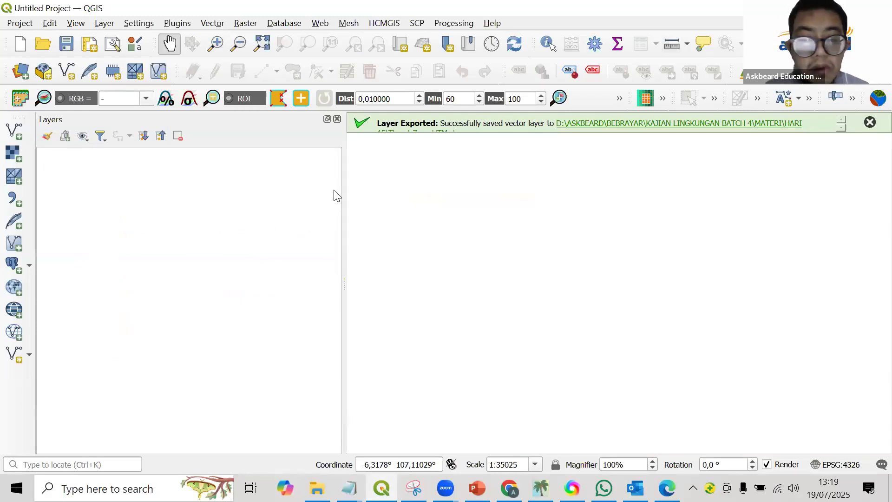
Search the computer for "aloh", switch to the open ALOHA window and start a new empty scenario.
click(101, 480)
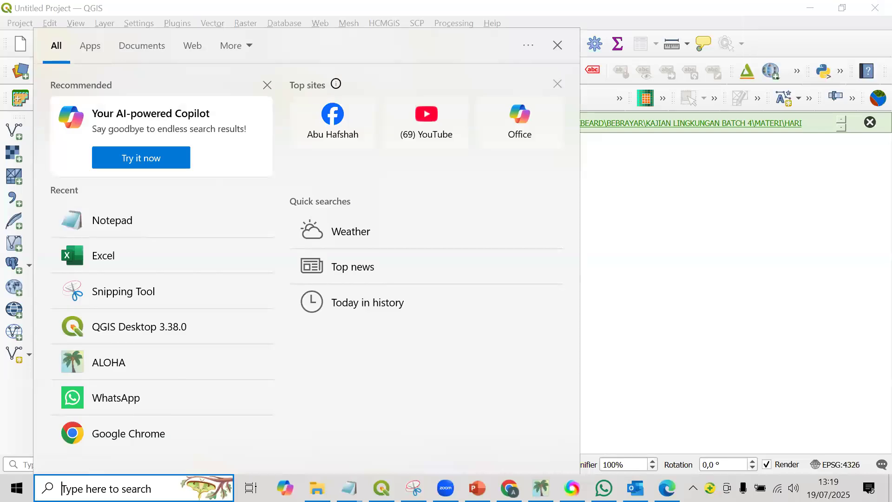
text(aloh)
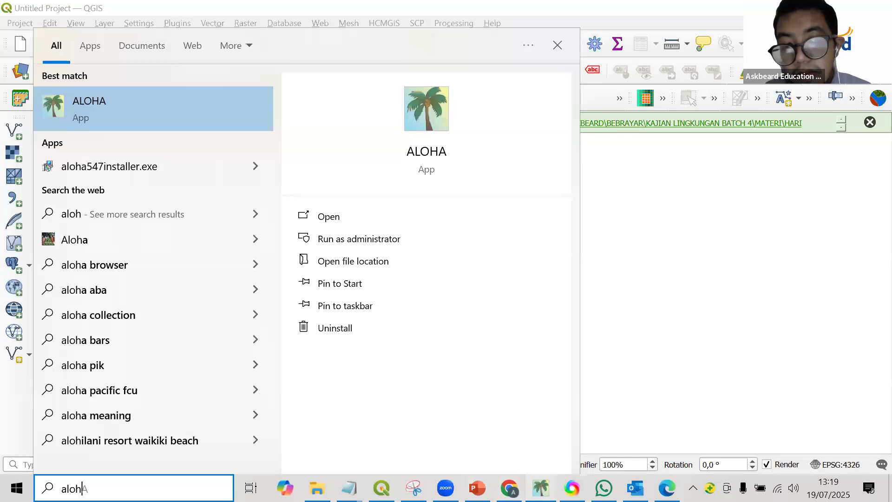
click(540, 488)
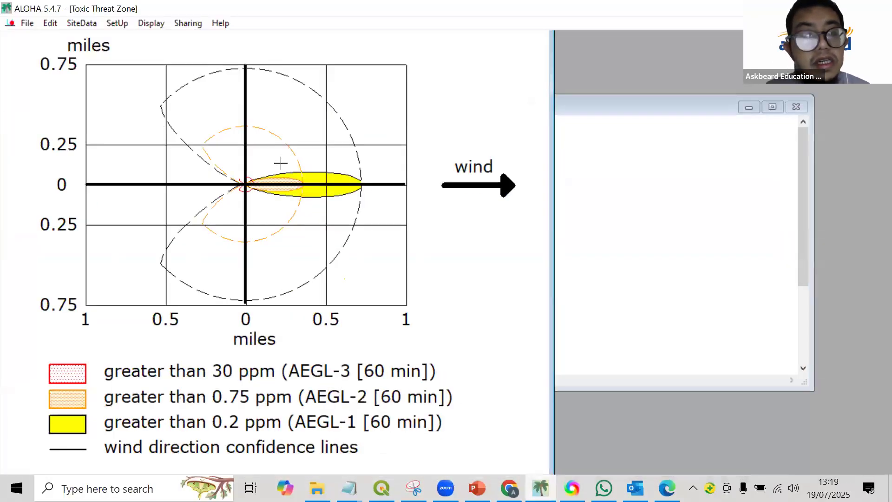
click(27, 24)
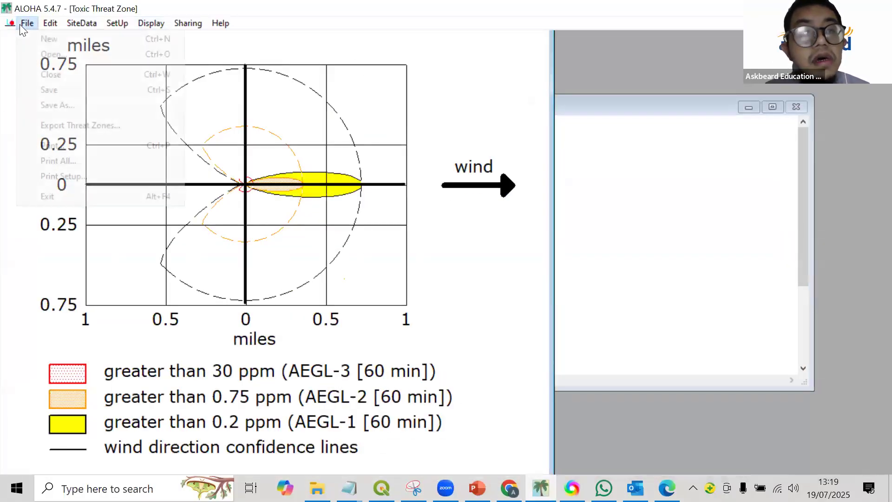
click(42, 35)
click(428, 269)
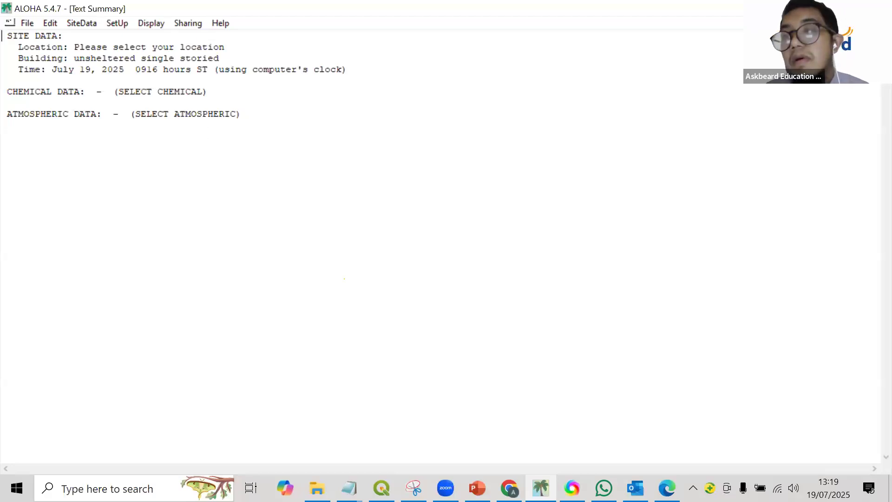
Switch to the GHG EXPOSURE presentation in PowerPoint and display slide 14 about downloading the ALOHA software.
key(alt+Tab)
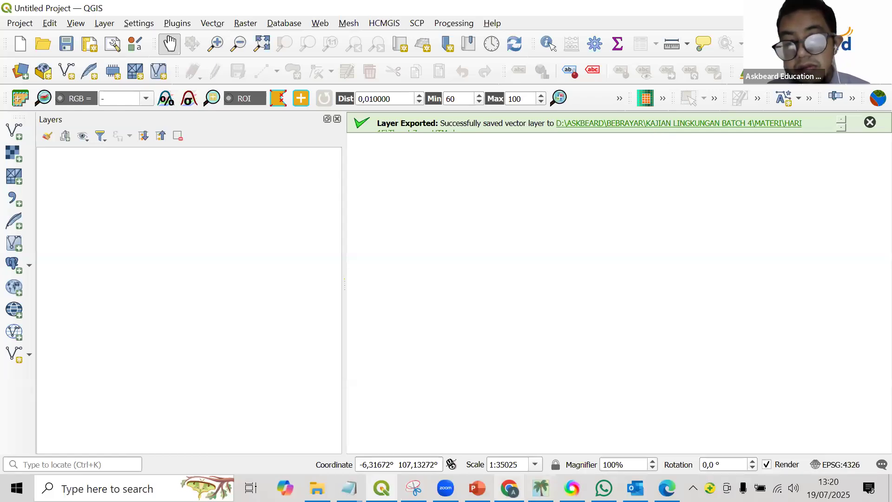
click(477, 488)
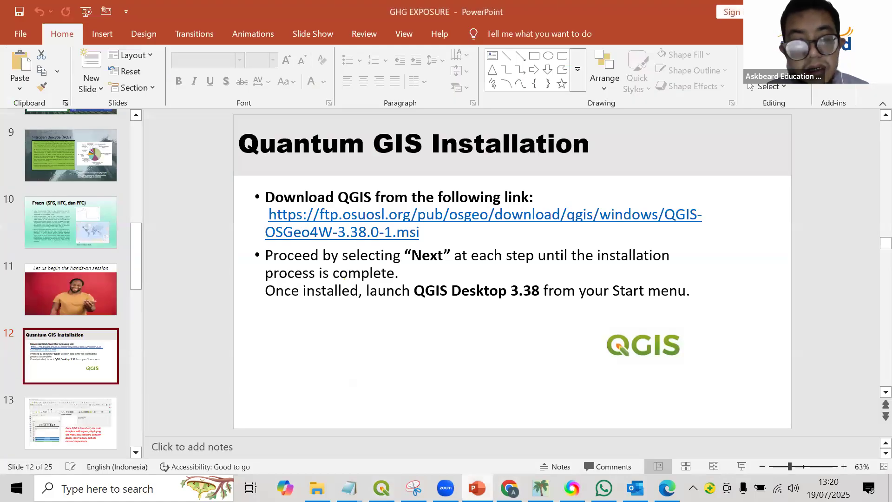
key(alt+Tab)
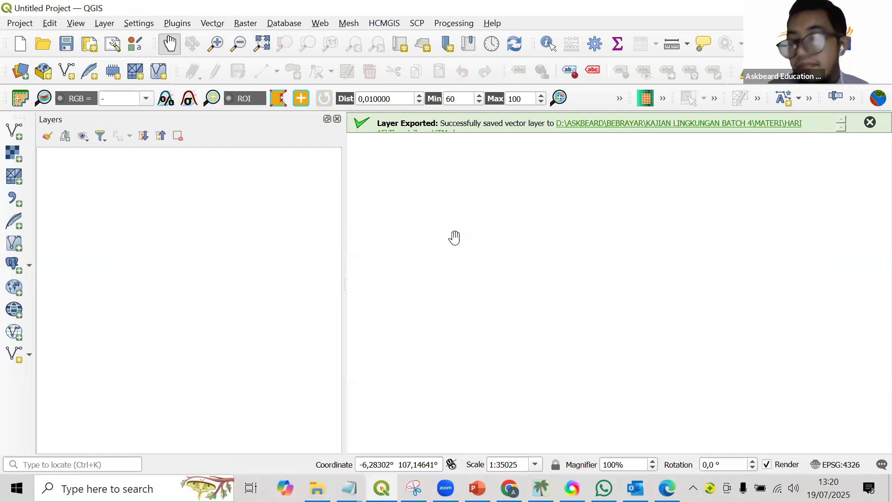
mouse_move(510, 488)
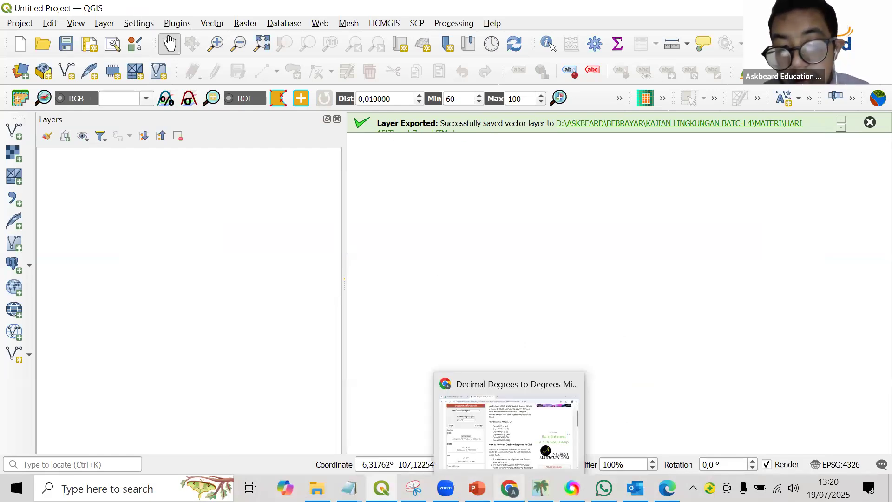
key(alt+Tab)
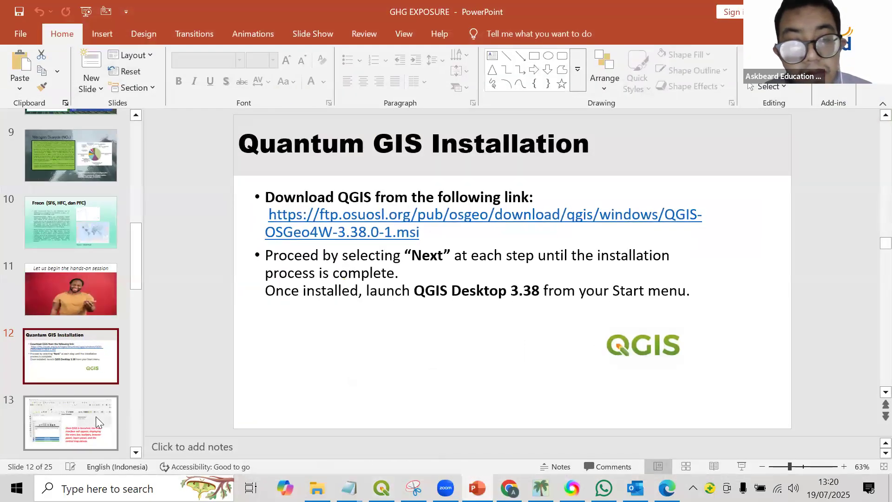
click(91, 416)
key(Down)
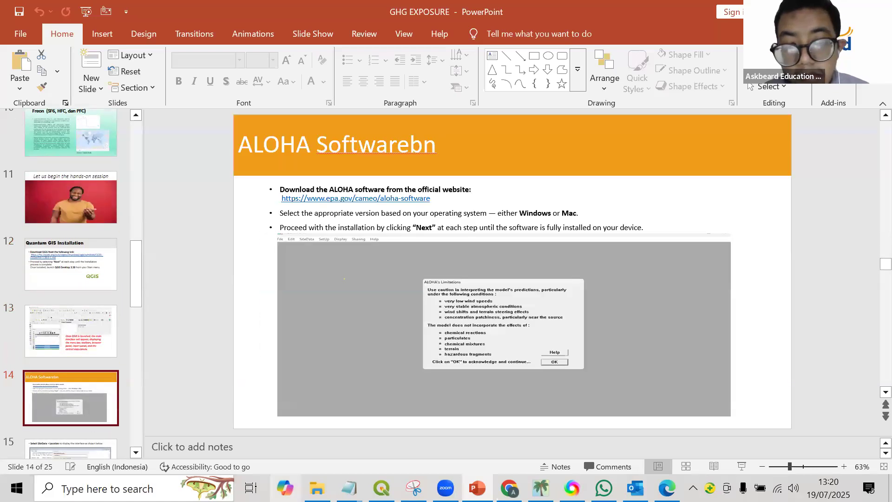
Switch to Chrome, show the EPA ALOHA Software page and review its Downloading ALOHA section for Windows and Mac.
click(510, 488)
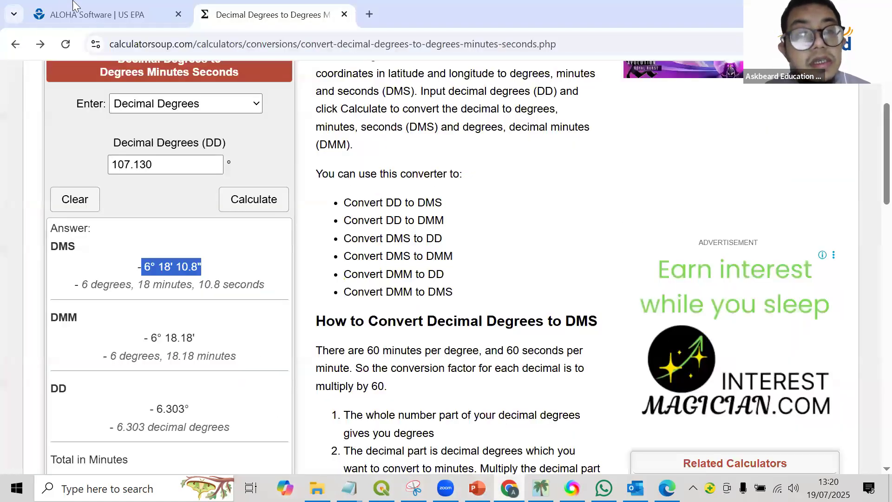
key(ctrl+shift+Tab)
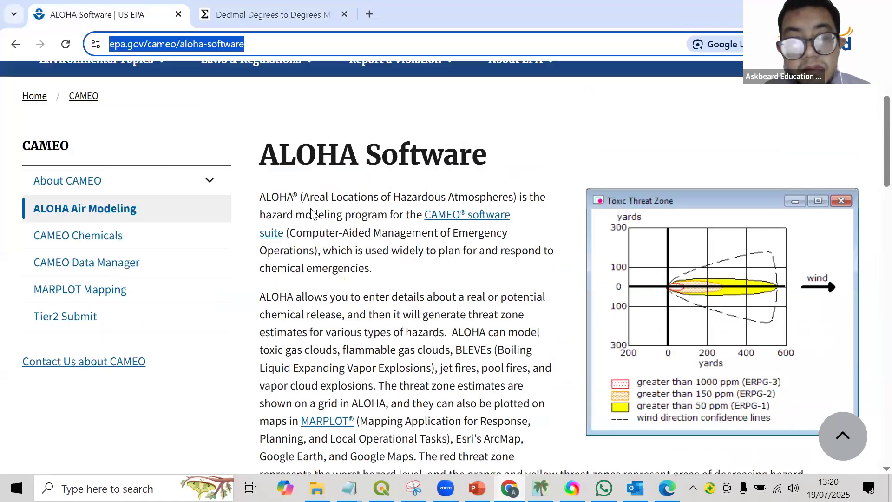
scroll(312, 213, up, 1)
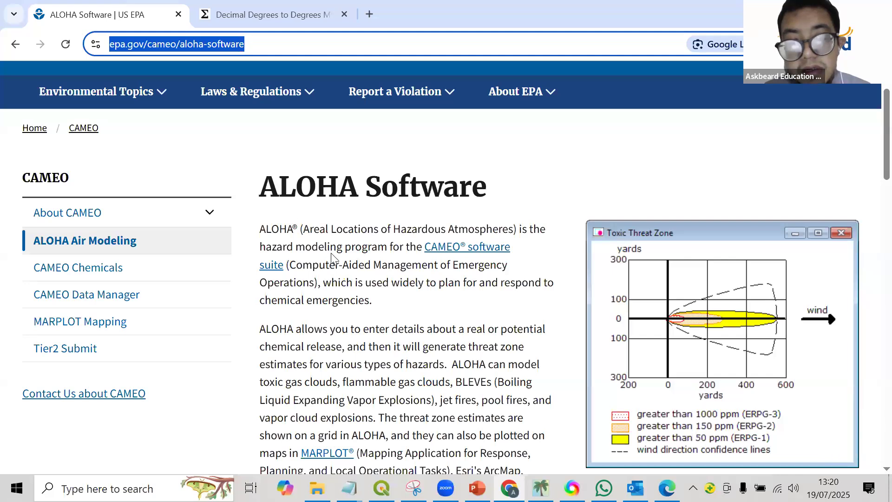
scroll(358, 292, down, 3)
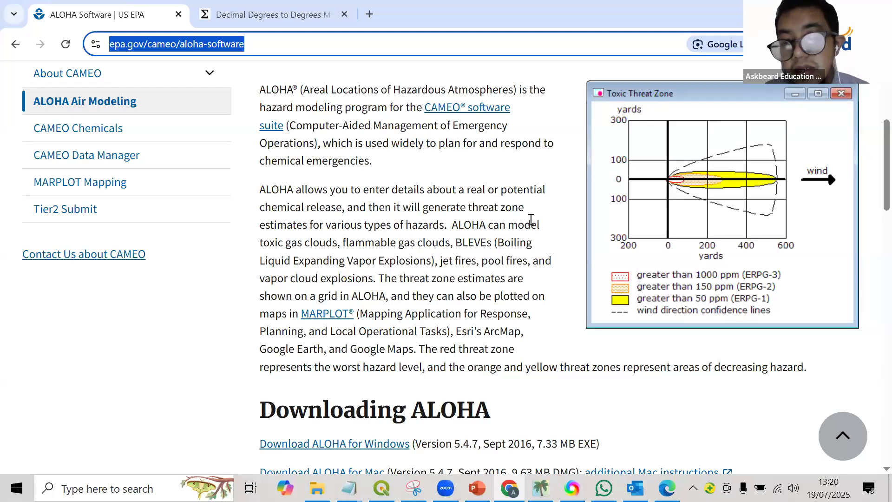
scroll(396, 257, down, 1)
scroll(396, 257, down, 4)
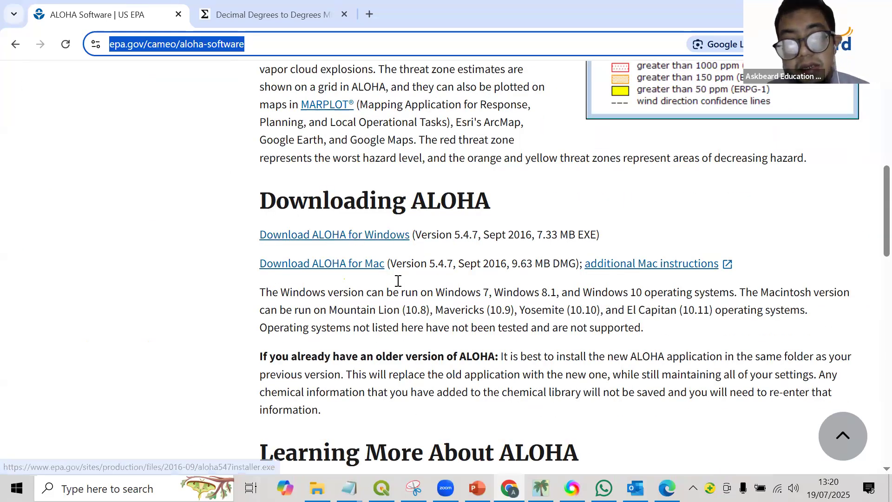
Review the notes below the ALOHA downloads, the ALOHA slide in PowerPoint and the empty QGIS project.
scroll(403, 309, down, 4)
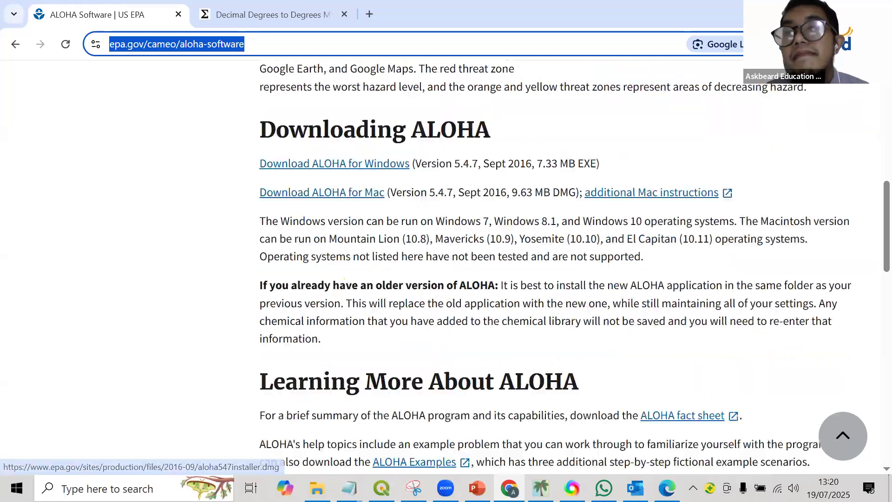
click(477, 488)
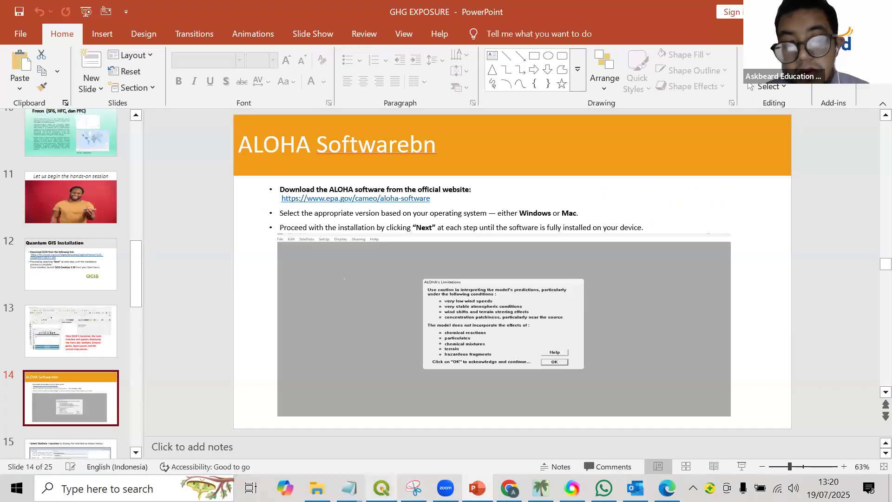
click(382, 488)
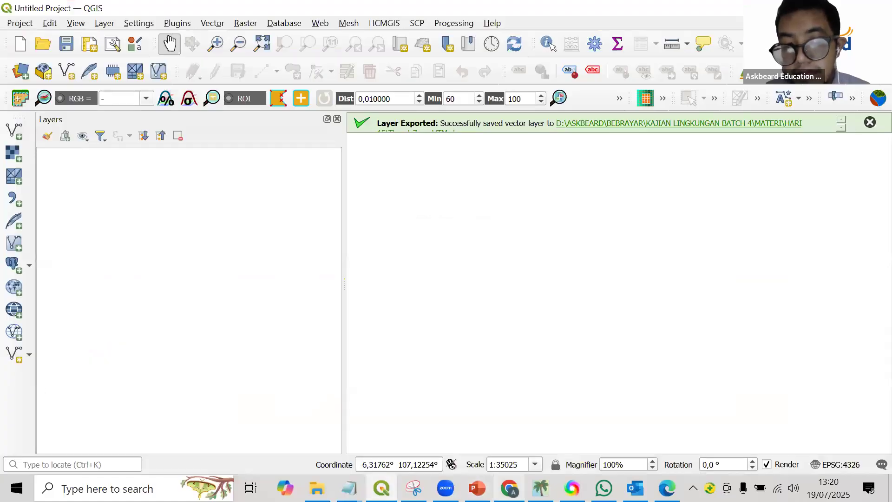
Switch to ALOHA, browse the site location list and open the input form for adding a new location.
click(541, 488)
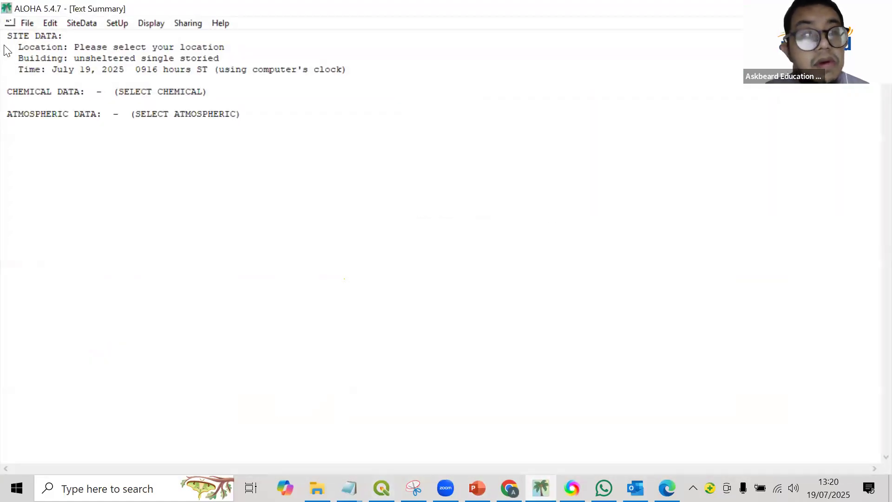
click(26, 24)
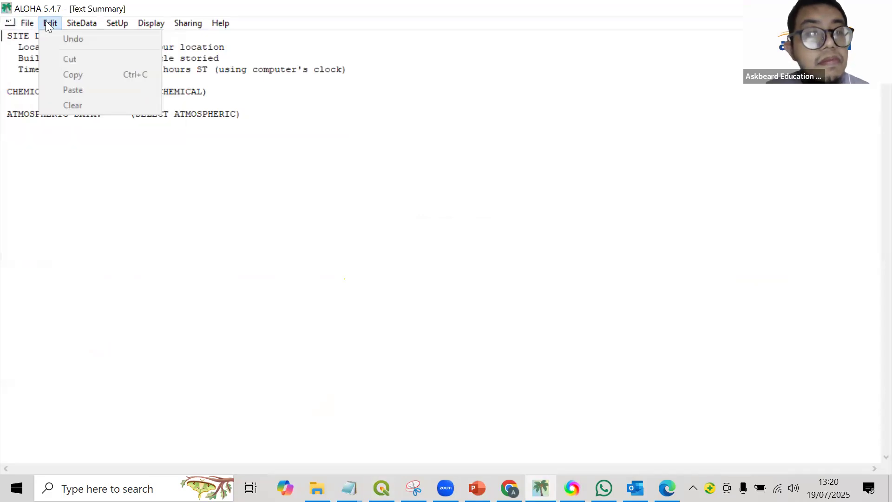
mouse_move(76, 30)
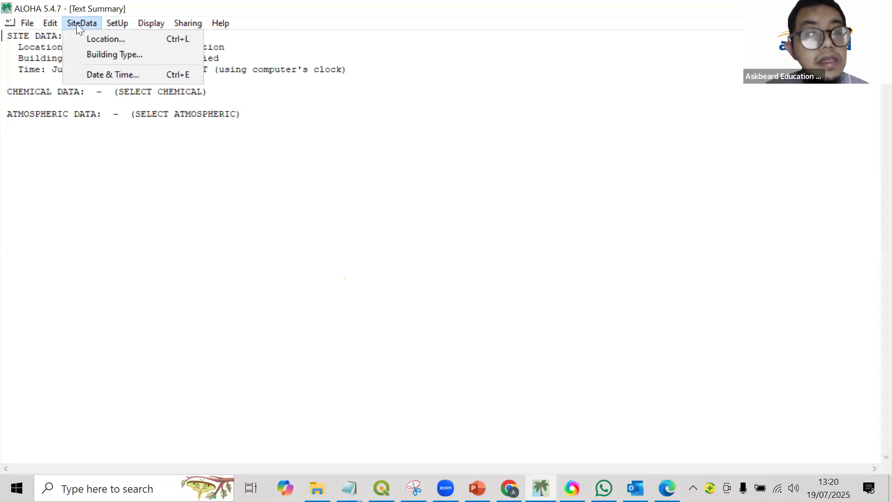
click(102, 40)
drag(510, 170, 506, 136)
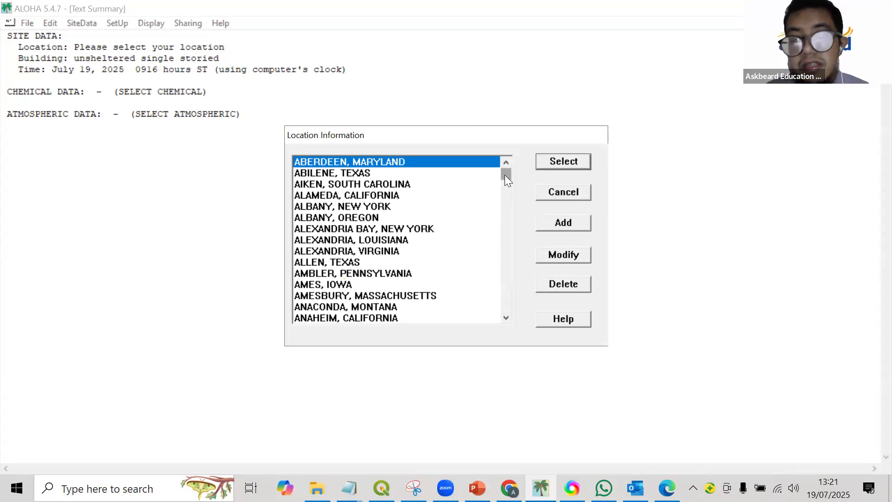
drag(506, 177, 508, 145)
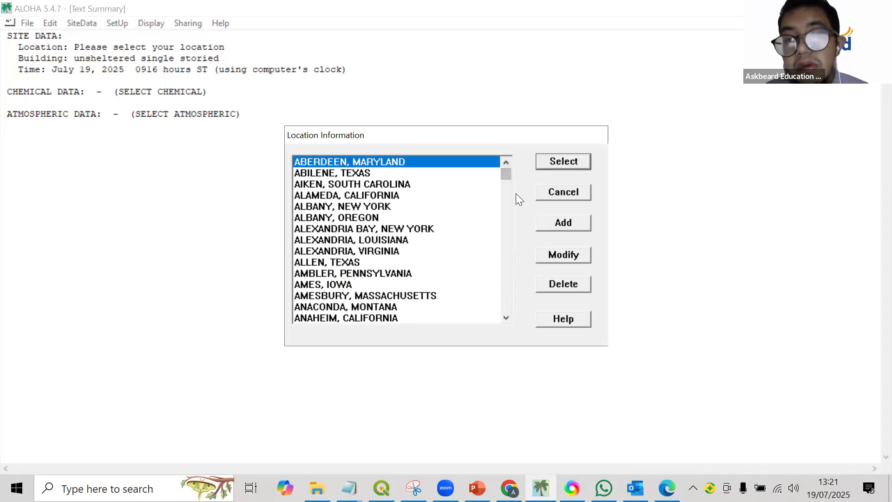
click(569, 223)
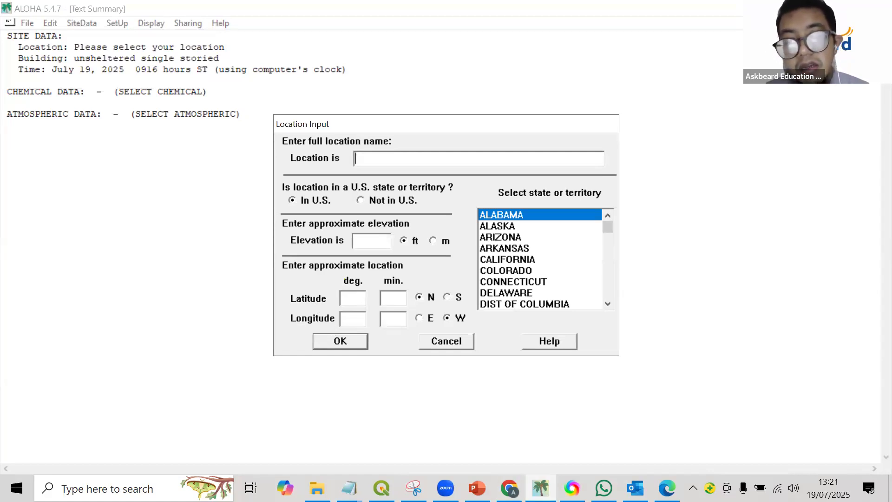
Switch to the empty QGIS project and narrow the Layers panel to enlarge the map area.
mouse_move(382, 488)
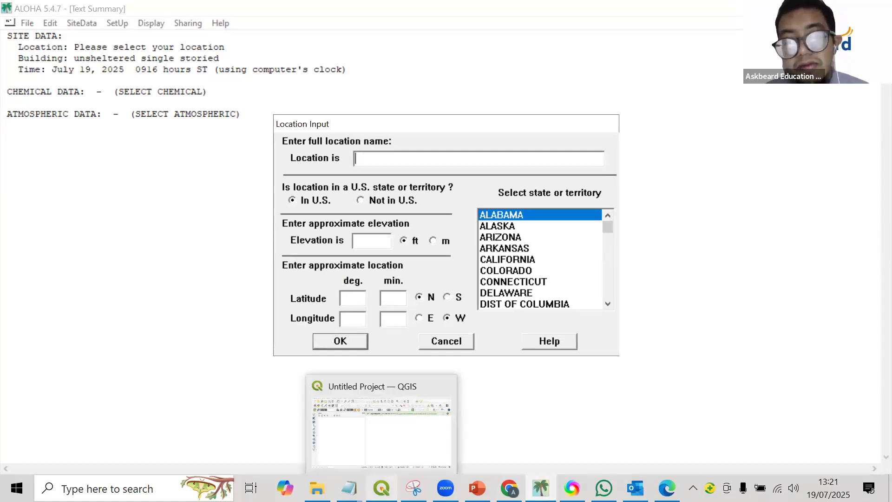
click(382, 488)
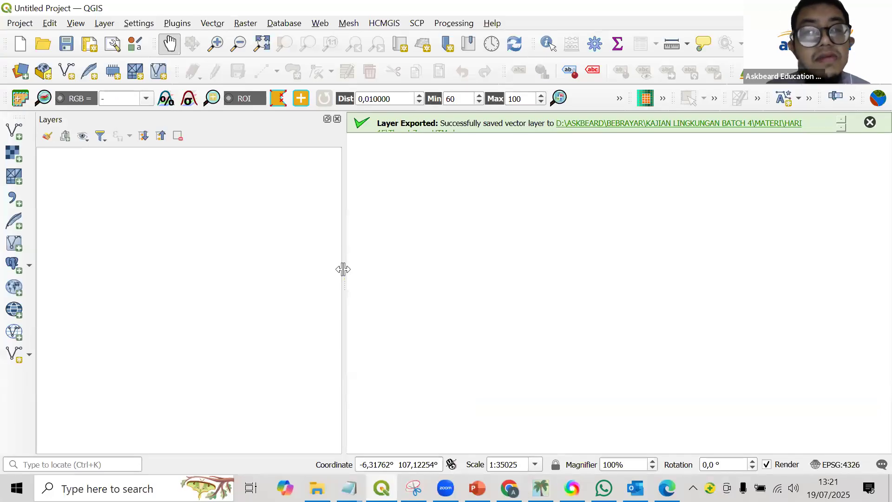
drag(343, 226, 313, 221)
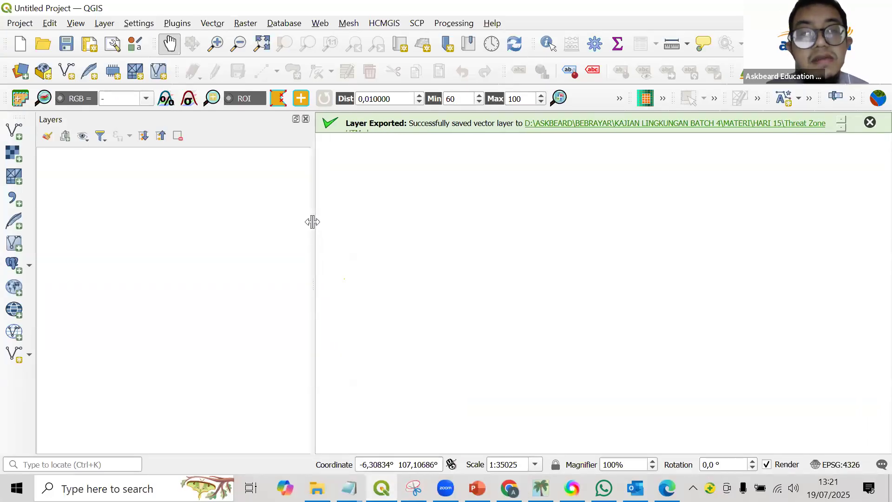
Show the basemaps offered by the HCMGIS plugin.
click(370, 24)
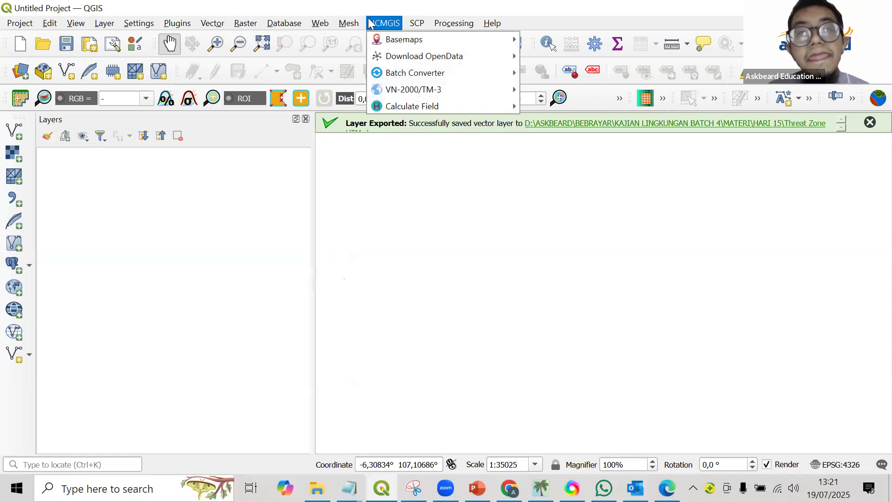
click(363, 7)
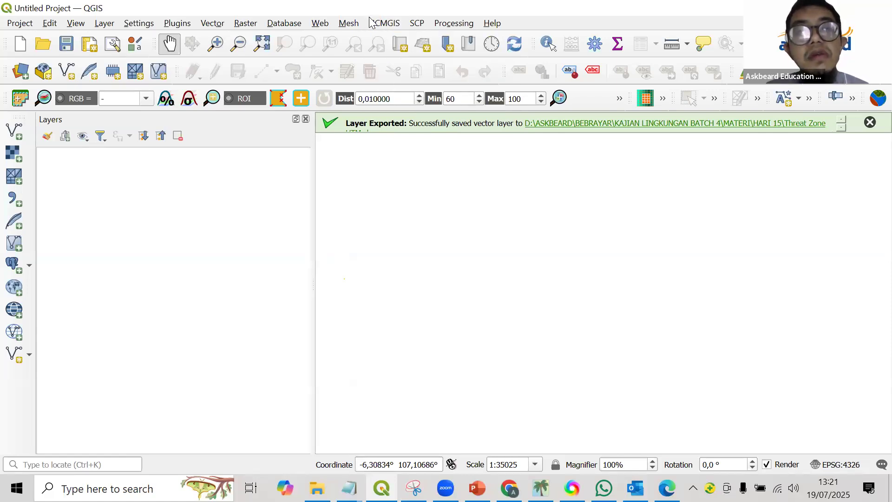
click(372, 23)
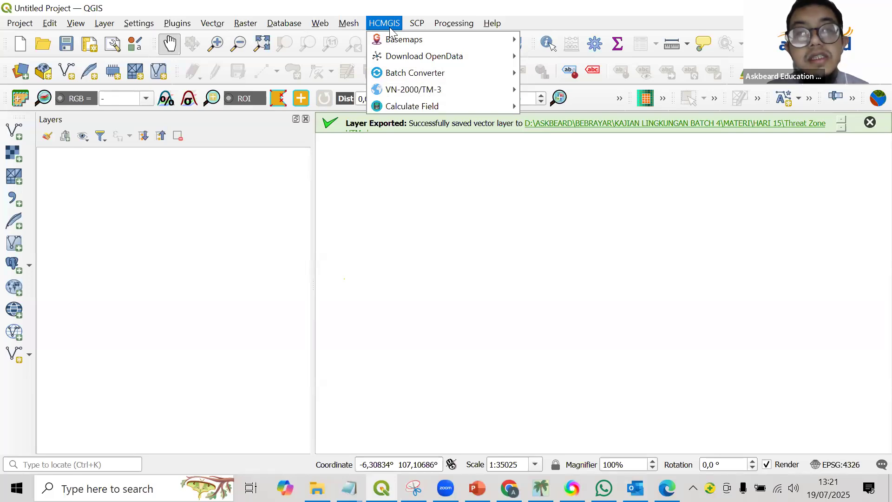
mouse_move(393, 37)
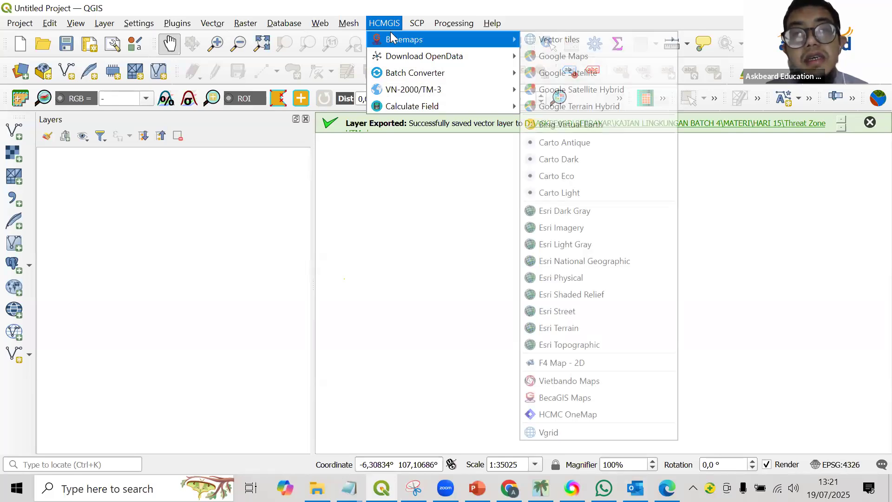
Search the plugin manager for "hcm", view the HCMGIS plugin's details and close the manager.
mouse_move(186, 23)
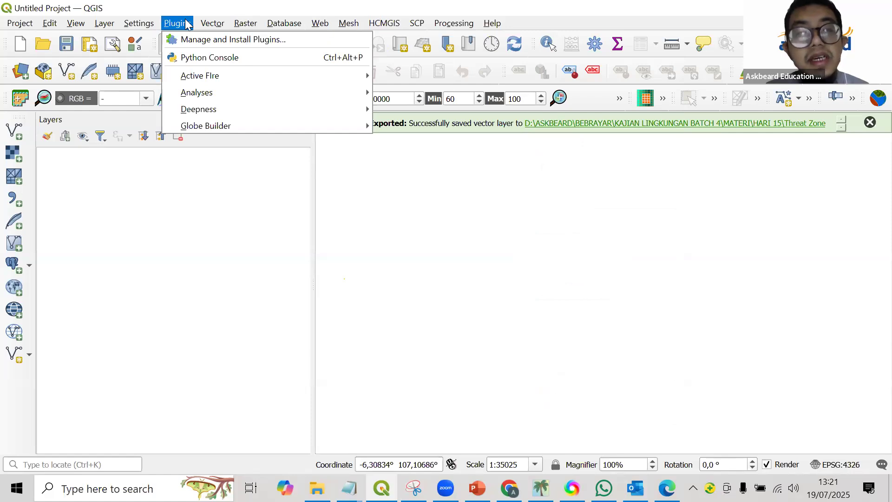
click(203, 39)
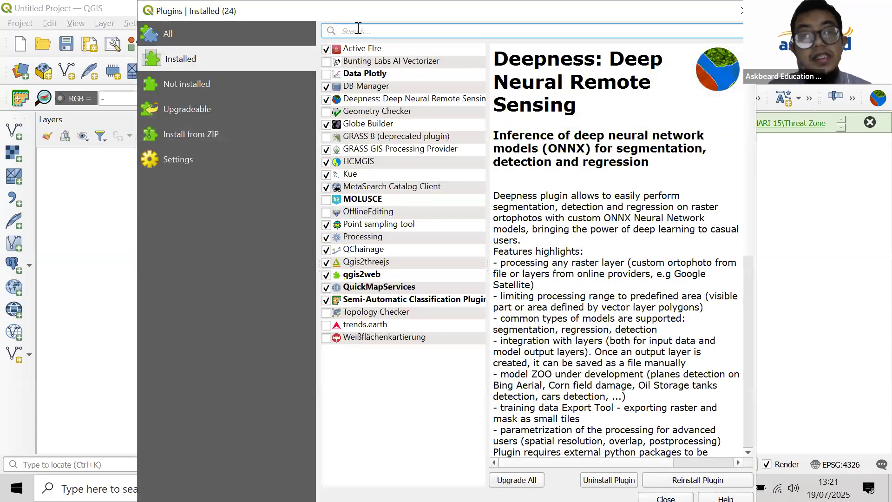
text(hc)
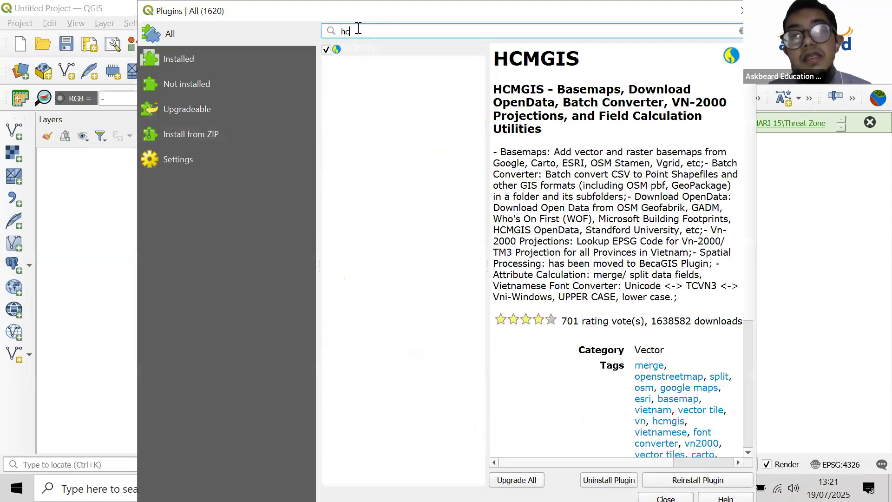
text(m)
click(374, 49)
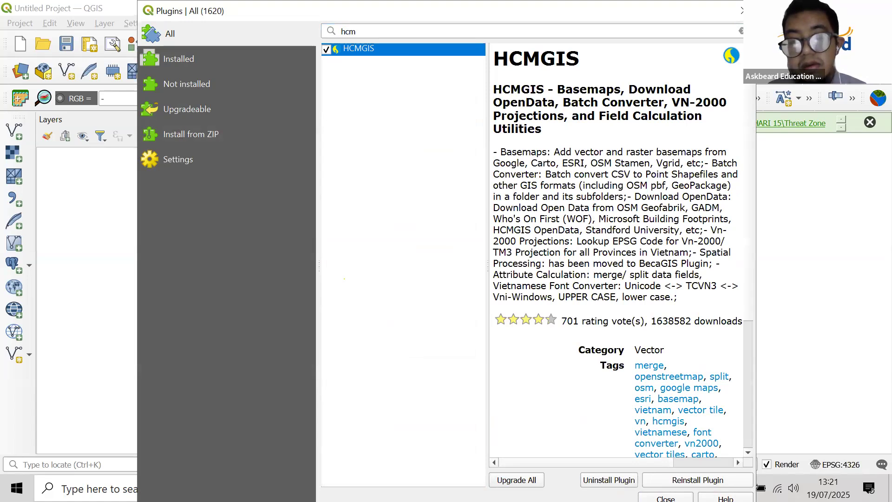
click(739, 13)
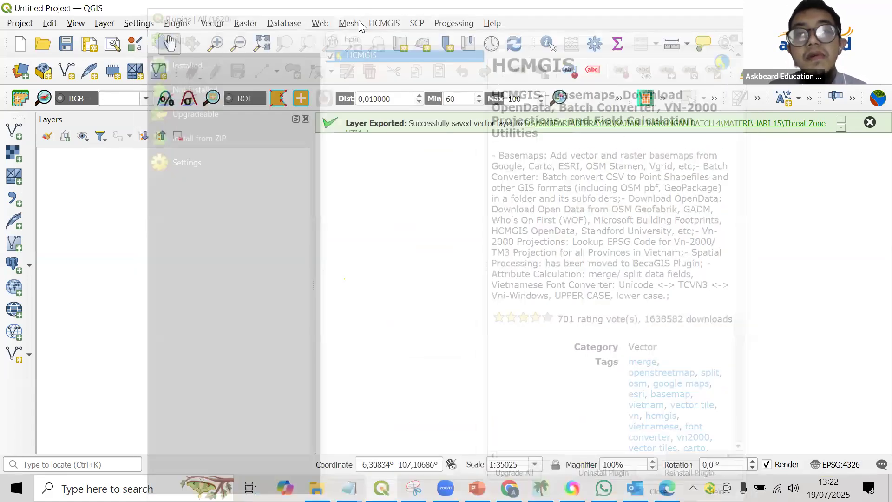
Add the Google Maps basemap from HCMGIS to the project.
click(385, 24)
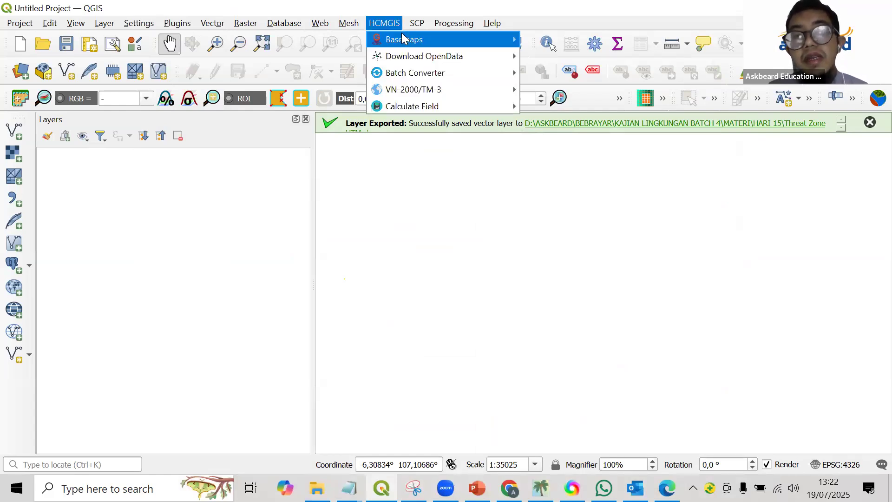
mouse_move(403, 39)
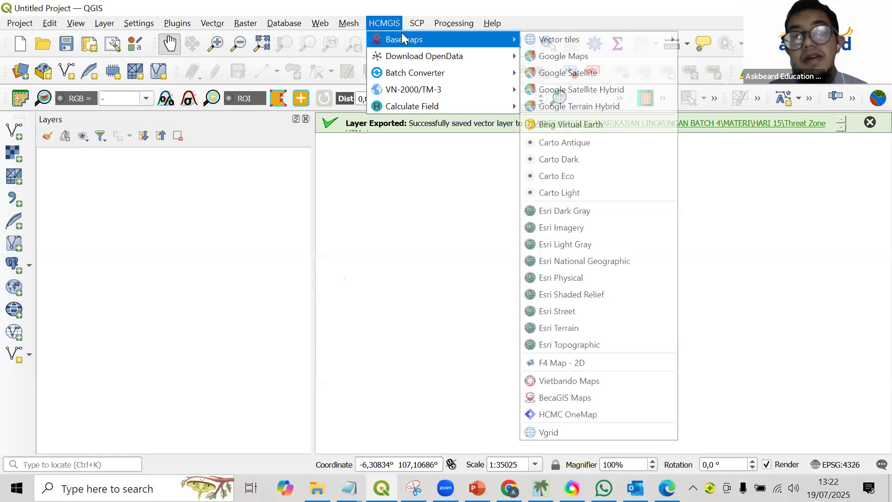
click(570, 58)
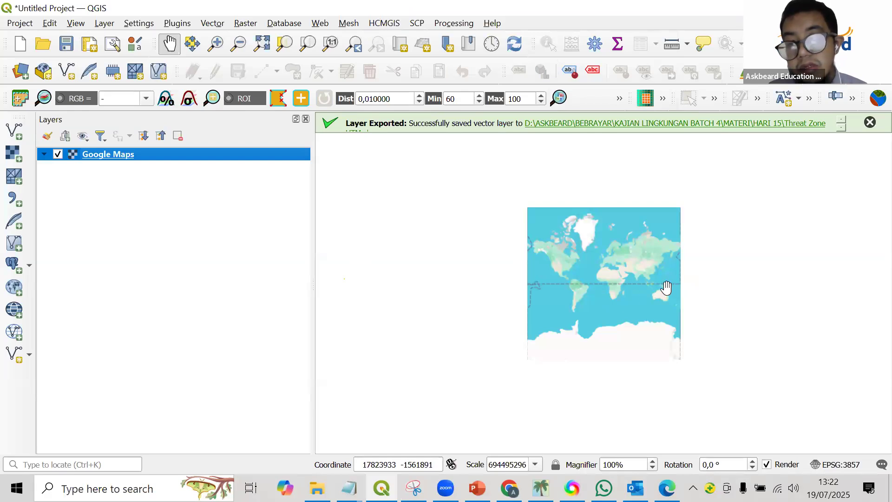
Explore the Google Maps layer from the world view down to the Cikarang and Karawang area east of Jakarta.
scroll(668, 291, up, 3)
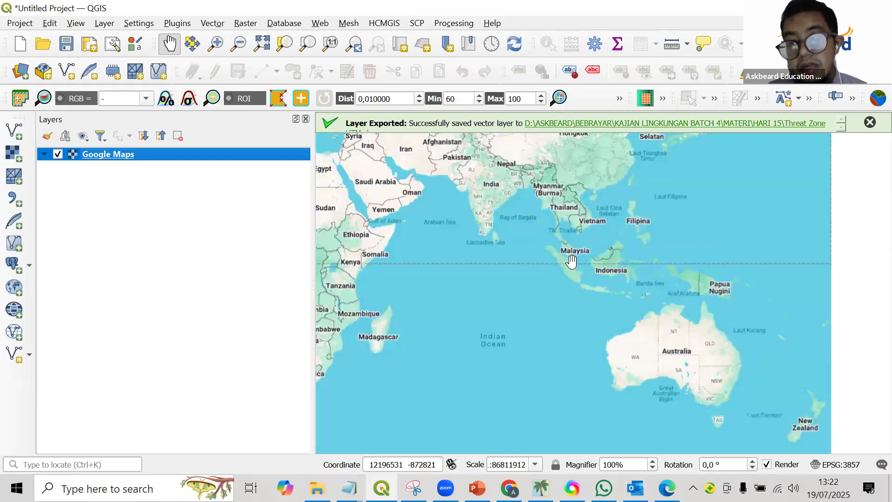
scroll(599, 283, up, 1)
scroll(576, 270, up, 4)
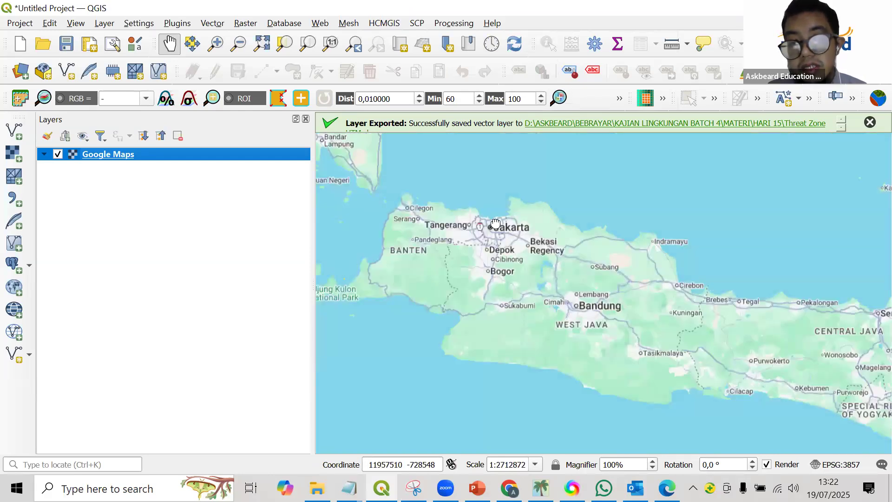
scroll(557, 254, up, 2)
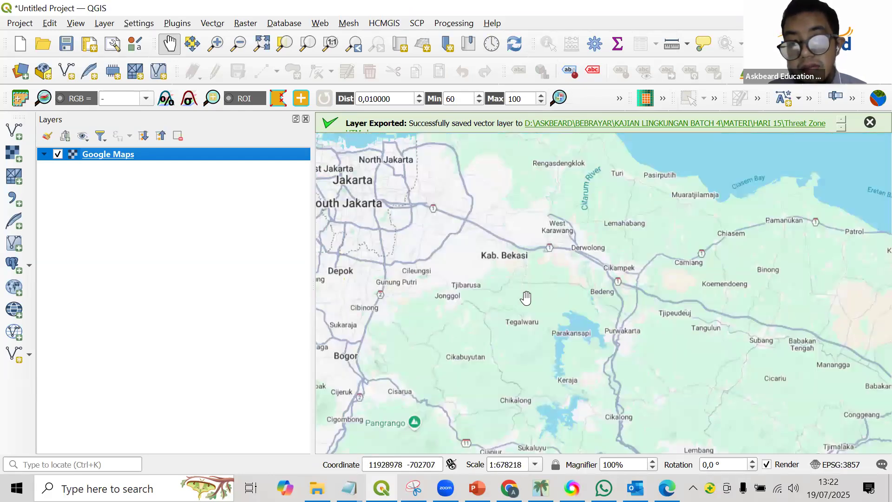
scroll(531, 296, up, 3)
scroll(506, 259, up, 2)
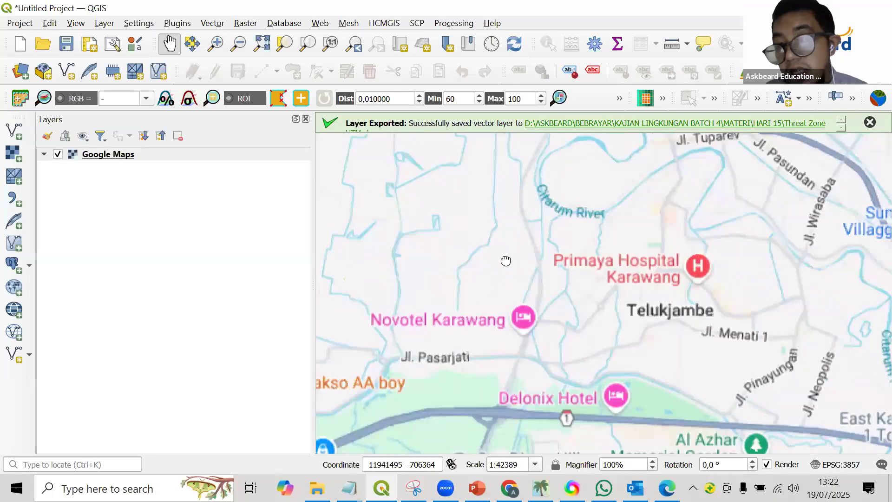
scroll(498, 230, down, 2)
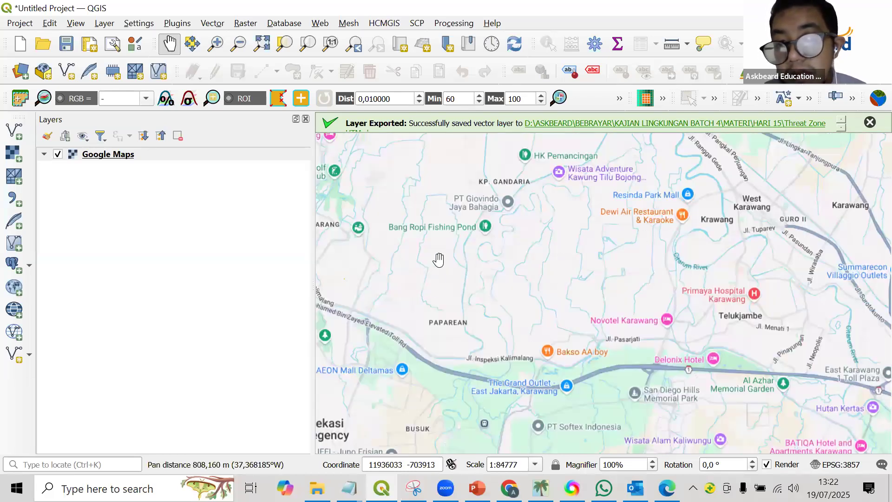
scroll(551, 254, up, 1)
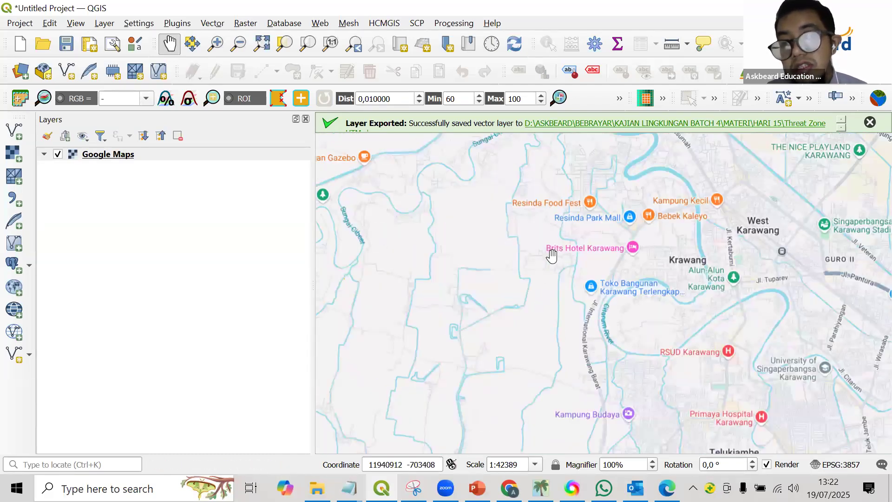
scroll(551, 255, down, 1)
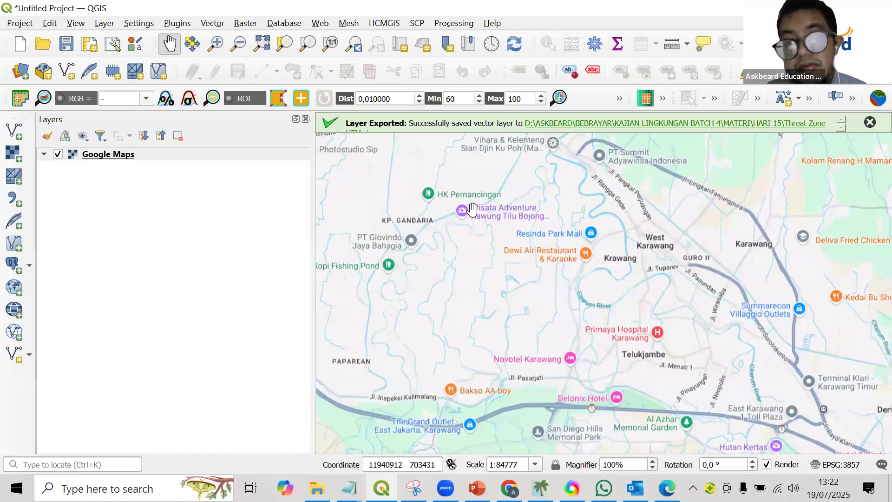
scroll(471, 207, down, 1)
drag(471, 206, 553, 297)
drag(615, 280, 621, 286)
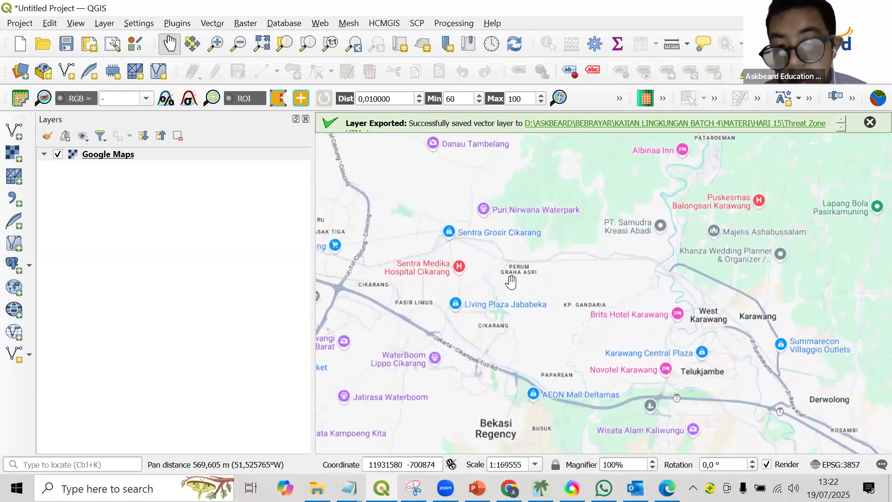
scroll(512, 283, down, 1)
drag(524, 332, 515, 315)
scroll(516, 315, up, 2)
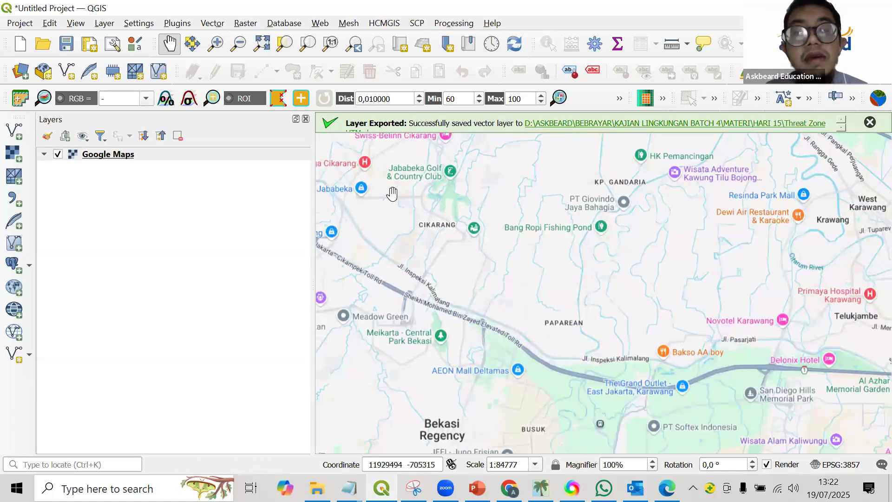
Add the Google Satellite basemap from HCMGIS to the project.
click(395, 22)
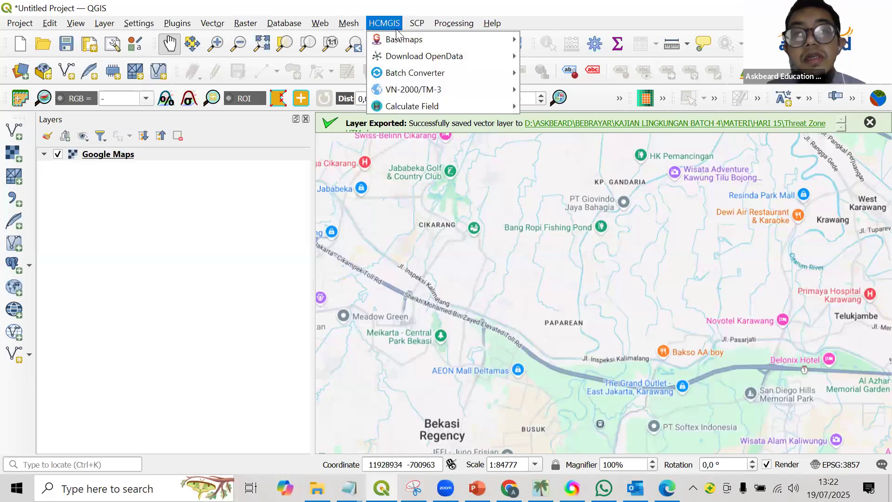
mouse_move(420, 39)
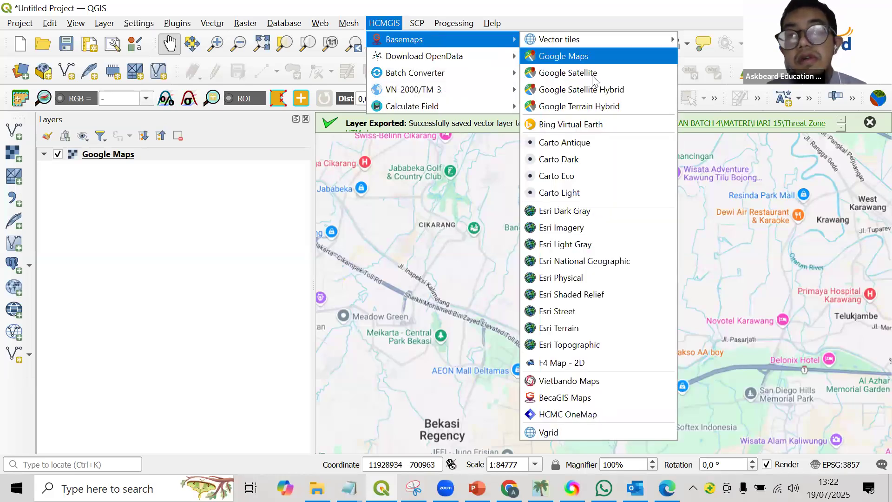
click(588, 70)
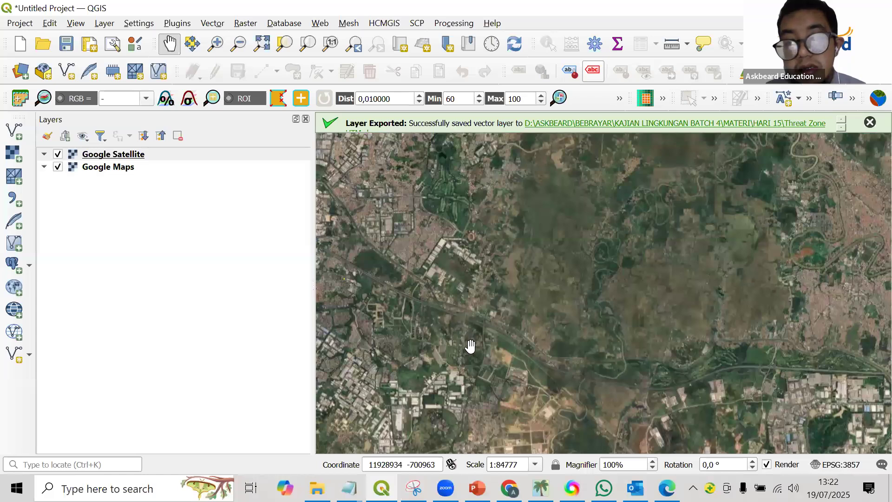
Examine the satellite imagery of the industrial area south of Cikarang and place Google Maps above Google Satellite in the layer order.
scroll(604, 313, up, 1)
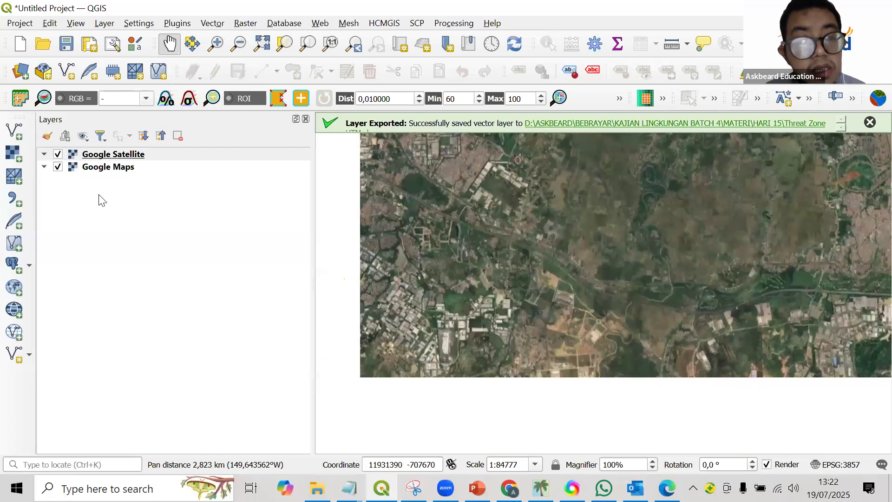
scroll(576, 249, up, 2)
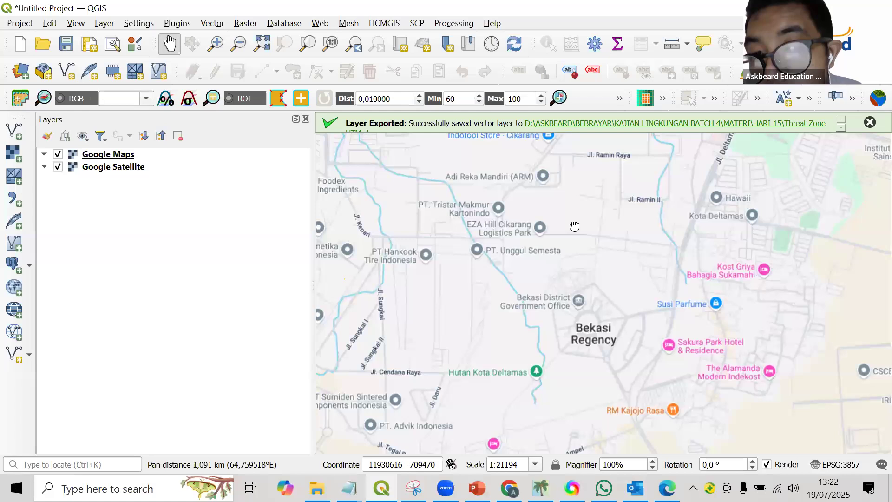
drag(574, 226, 494, 328)
drag(544, 212, 486, 257)
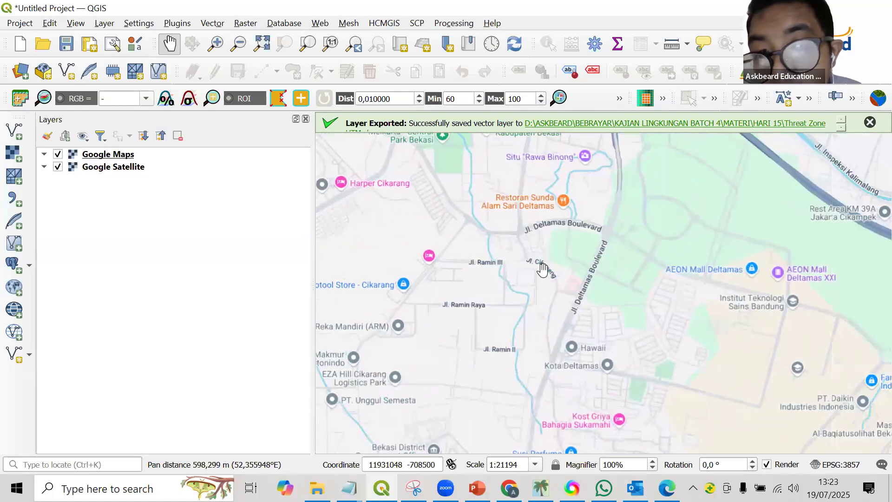
Explore the Google Maps layer northward from Deltamas past Cikarang to the Citarum River and Sumurjaya.
drag(544, 269, 545, 343)
drag(536, 205, 550, 345)
drag(633, 252, 581, 328)
scroll(581, 331, down, 1)
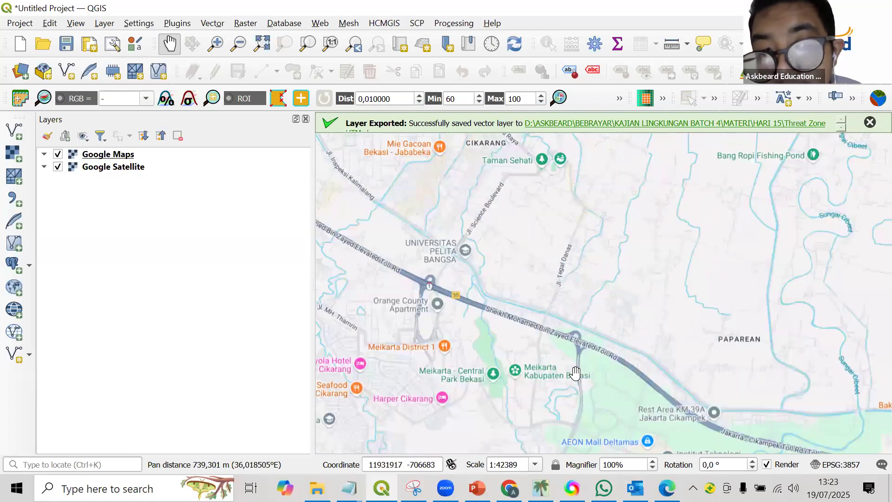
drag(636, 168, 597, 290)
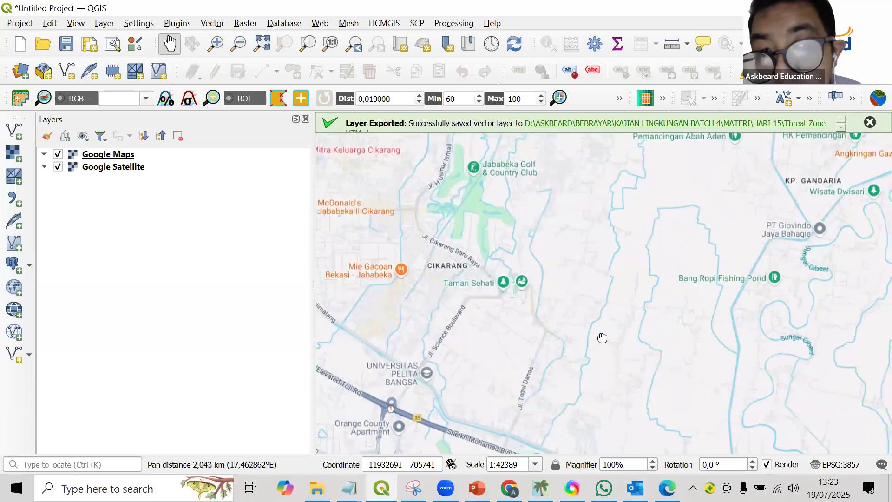
drag(541, 175, 616, 242)
drag(592, 278, 584, 359)
drag(614, 226, 595, 316)
drag(600, 270, 558, 341)
drag(576, 209, 604, 345)
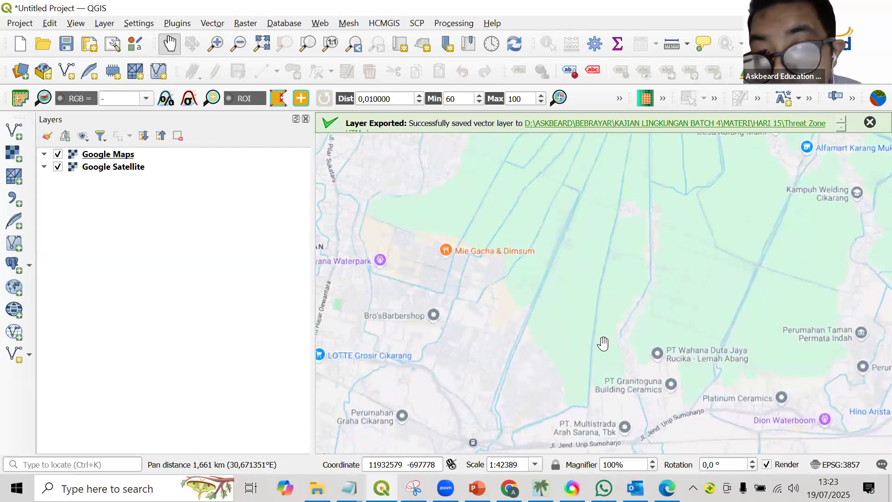
drag(596, 263, 613, 325)
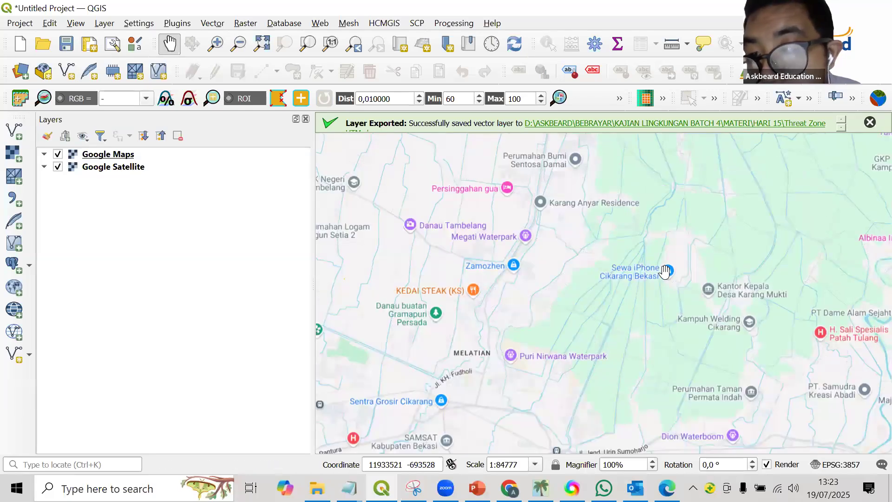
drag(671, 261, 602, 356)
drag(617, 219, 609, 327)
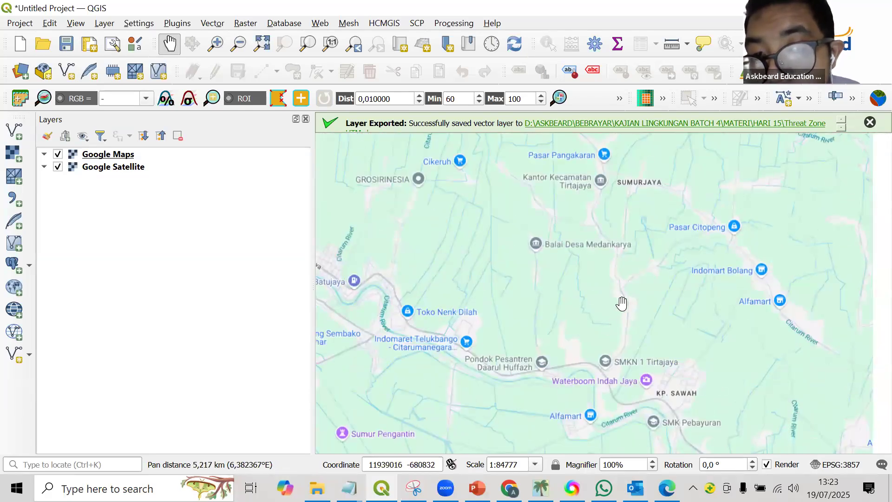
scroll(618, 314, down, 1)
scroll(620, 309, up, 1)
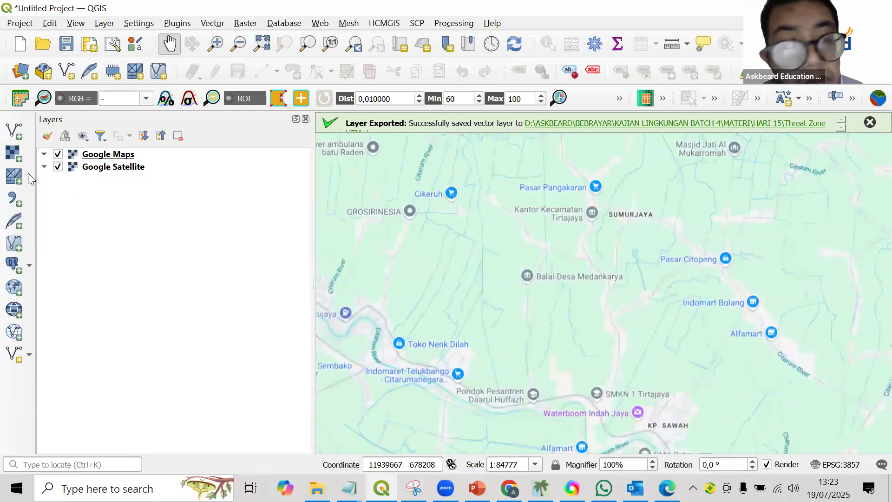
Hide the Google Maps layer and examine the satellite imagery from the Citarum River up to the north coast.
click(58, 155)
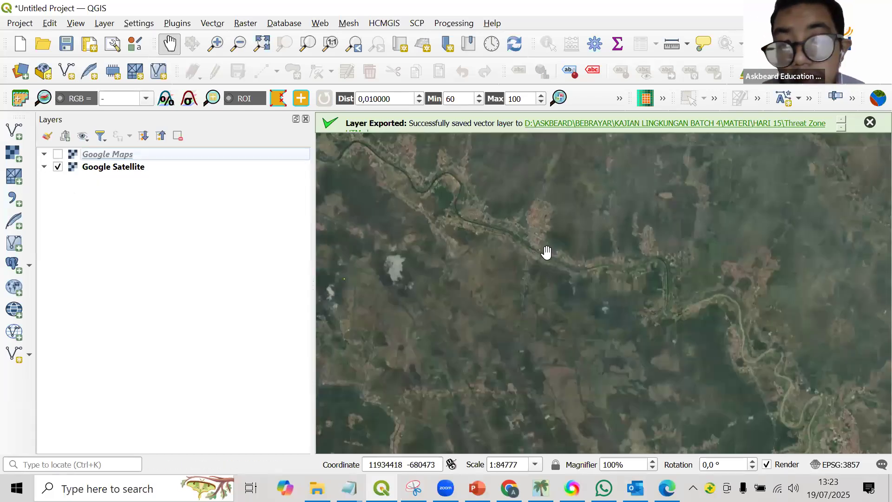
scroll(546, 252, up, 2)
drag(718, 227, 659, 256)
scroll(633, 393, down, 1)
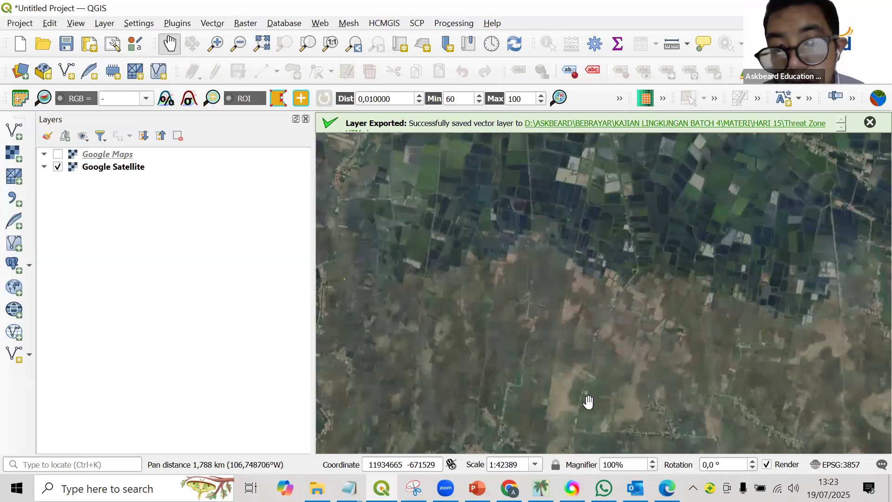
scroll(588, 401, down, 1)
drag(576, 376, 586, 193)
Switch to Chrome, search the web for "industri cikarang" in a new tab and show the result in Google Maps.
click(510, 488)
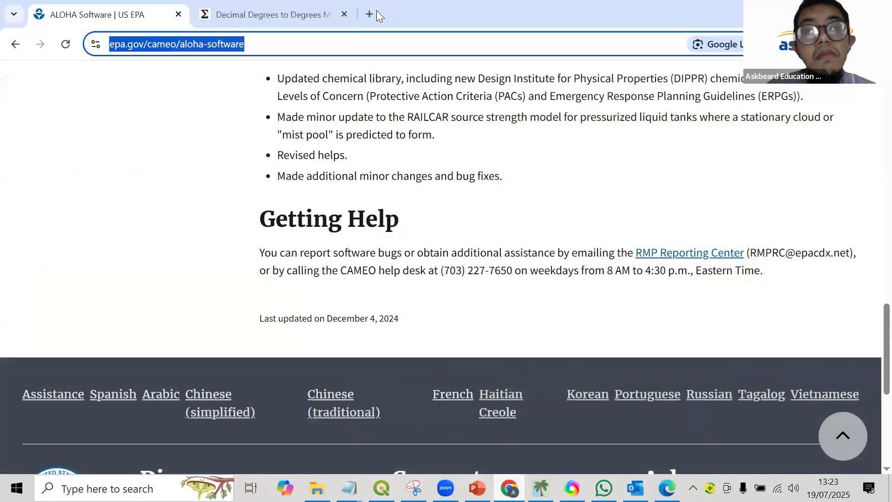
key(ctrl+Tab)
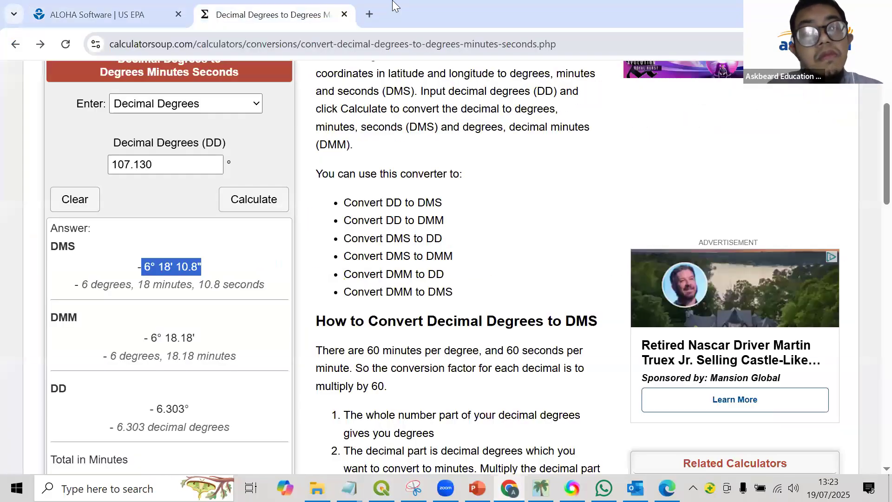
key(ctrl+t)
text(industri cikar)
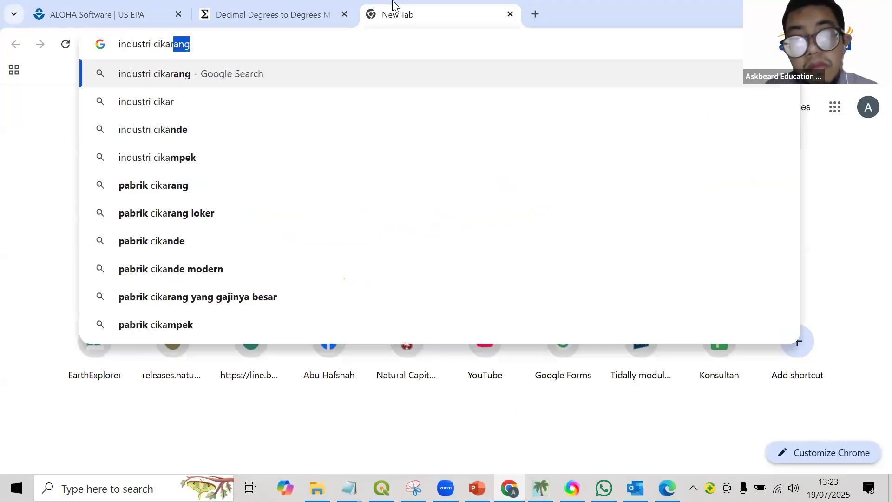
key(Return)
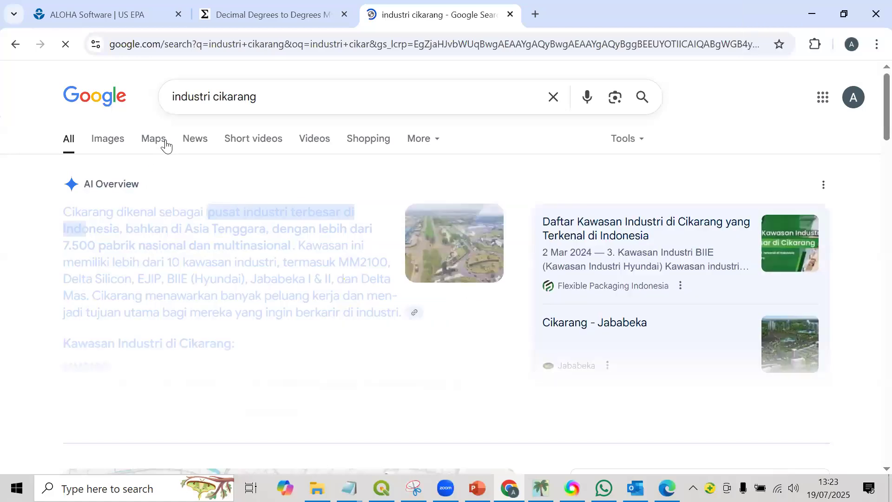
click(165, 142)
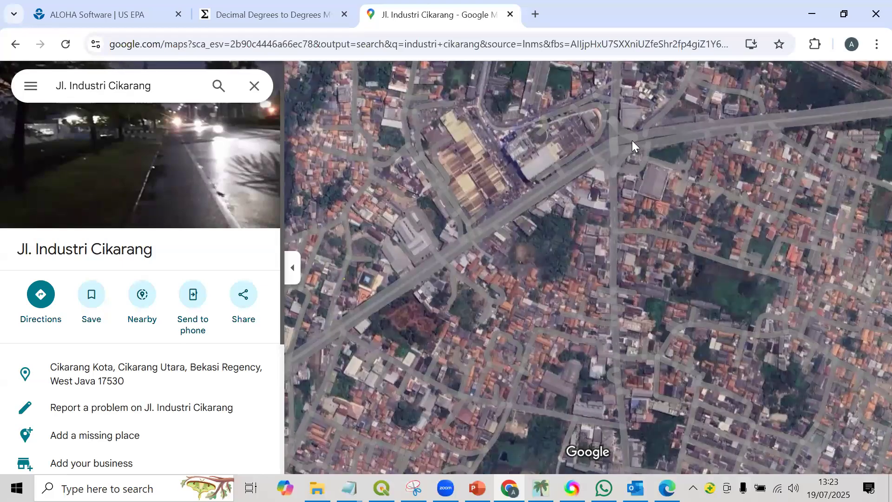
Examine the area north of Jl. Industri Cikarang in Google Maps and compare it with the Google Satellite layer in QGIS.
scroll(541, 352, down, 2)
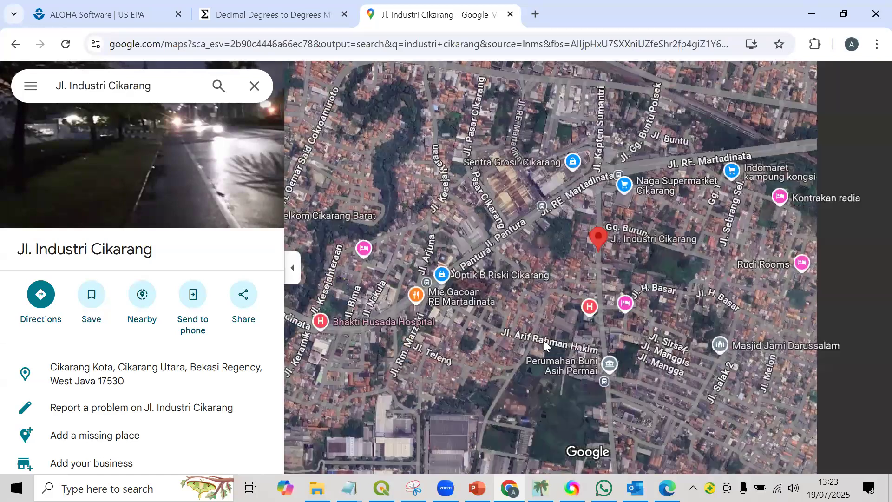
scroll(544, 340, down, 3)
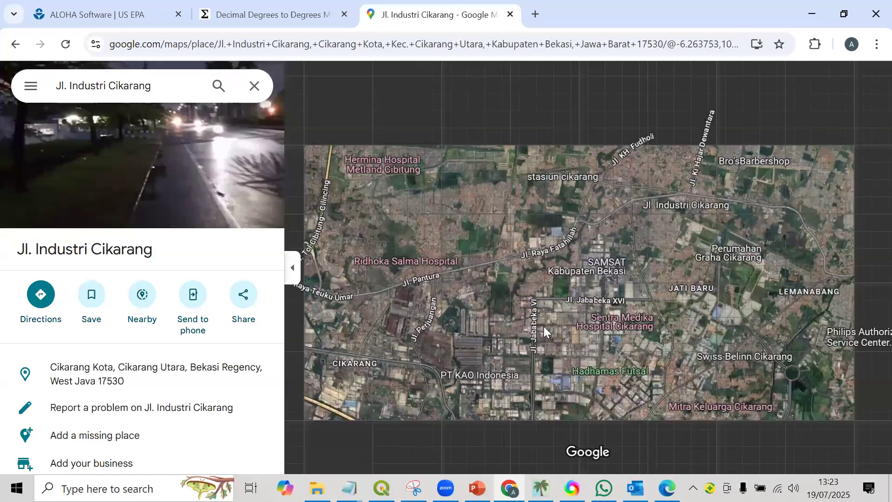
scroll(544, 326, down, 4)
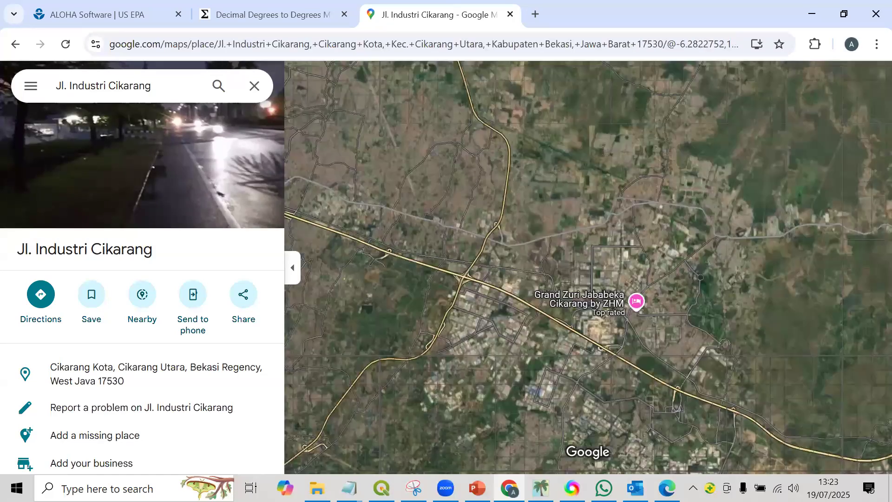
drag(539, 93, 425, 430)
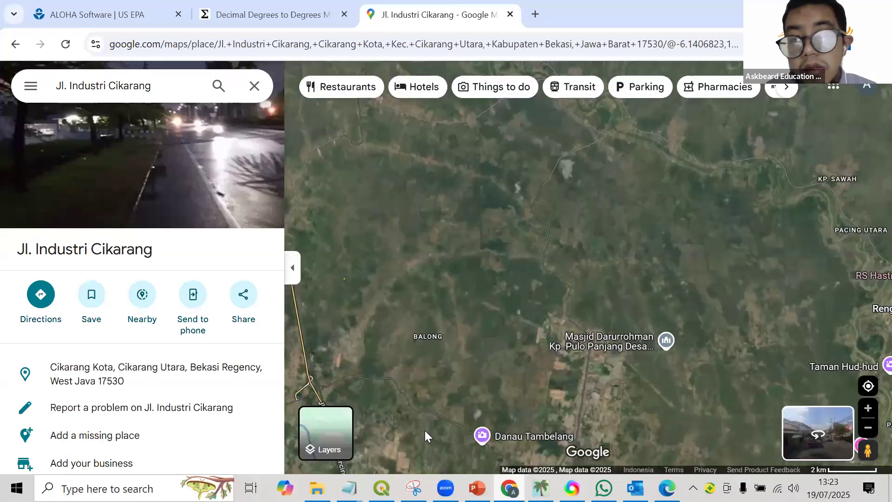
key(alt+Tab)
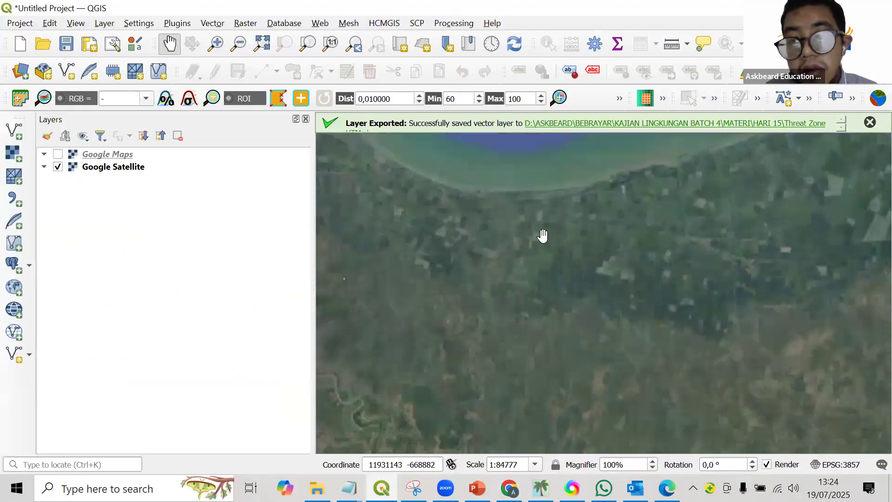
drag(527, 279, 564, 202)
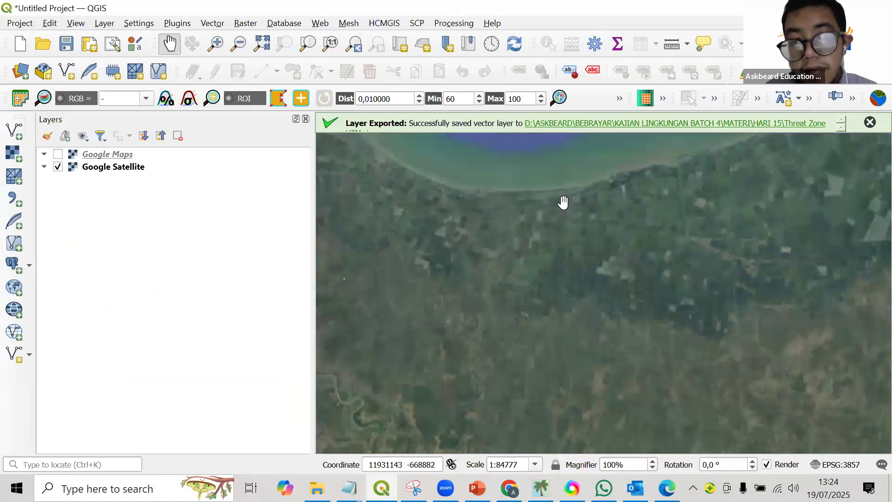
scroll(506, 268, up, 2)
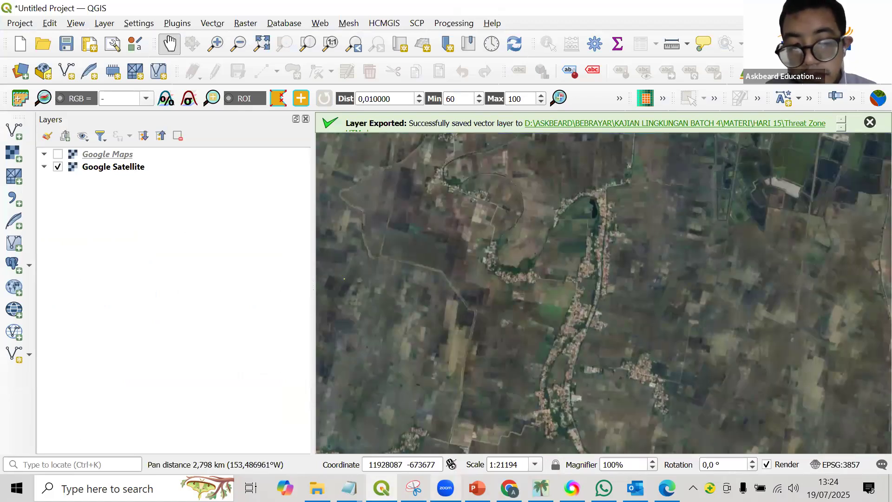
key(alt+Tab)
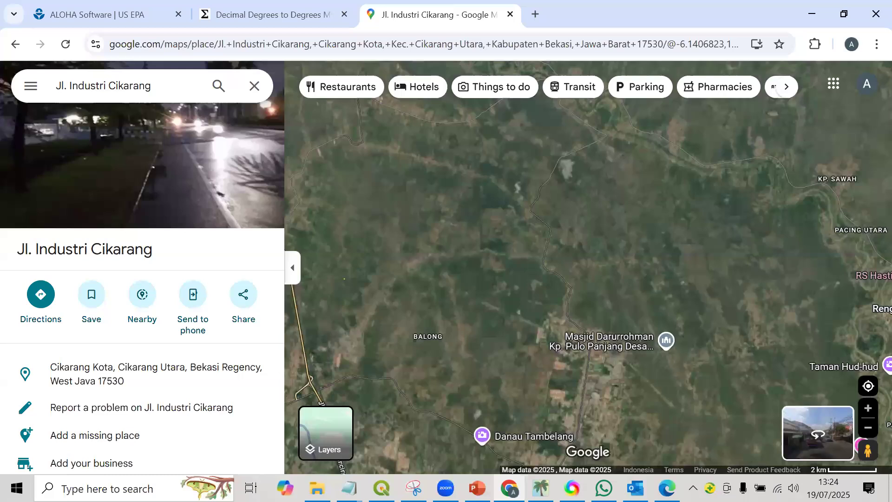
key(alt+Tab)
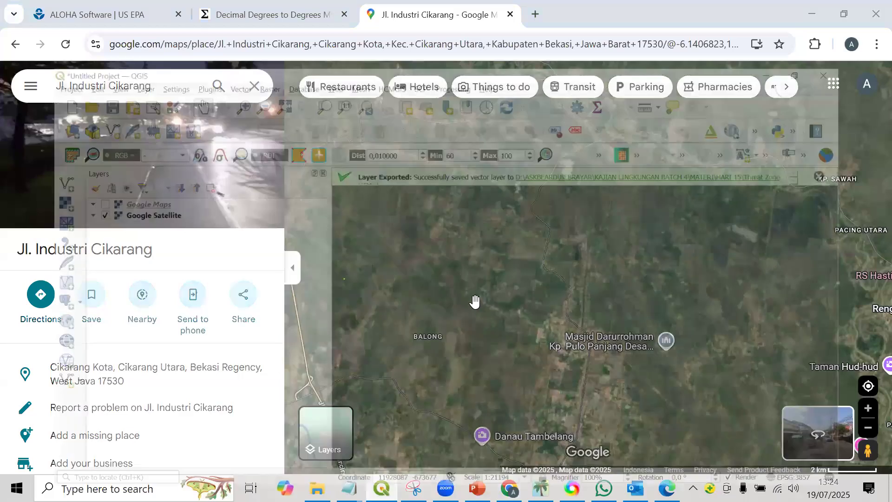
scroll(475, 302, down, 1)
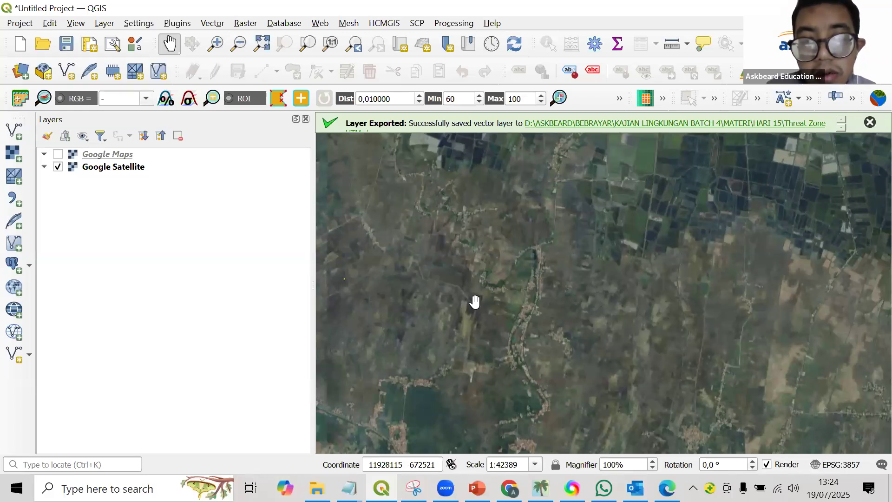
Examine the Google Satellite layer from the fields near the north coast down to the bends of the Citarum River.
drag(529, 270, 530, 329)
drag(526, 261, 506, 276)
drag(534, 320, 491, 165)
drag(493, 349, 500, 263)
drag(510, 308, 536, 246)
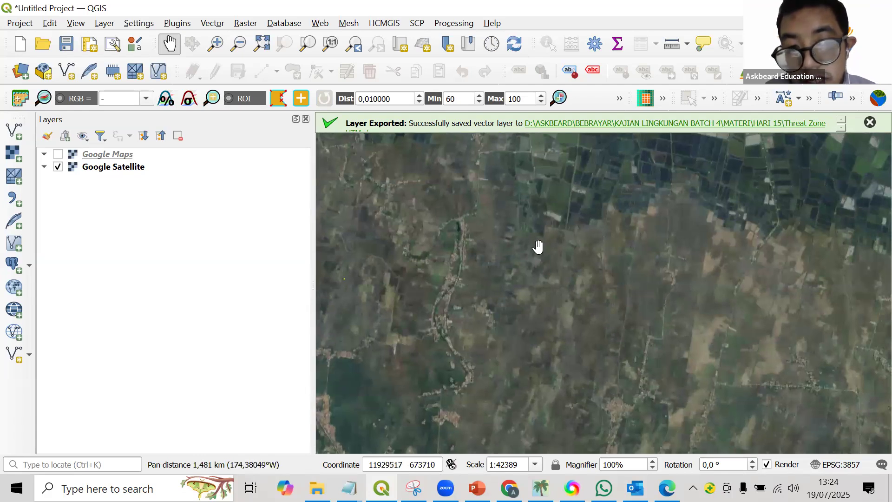
drag(516, 284, 582, 162)
drag(521, 350, 558, 258)
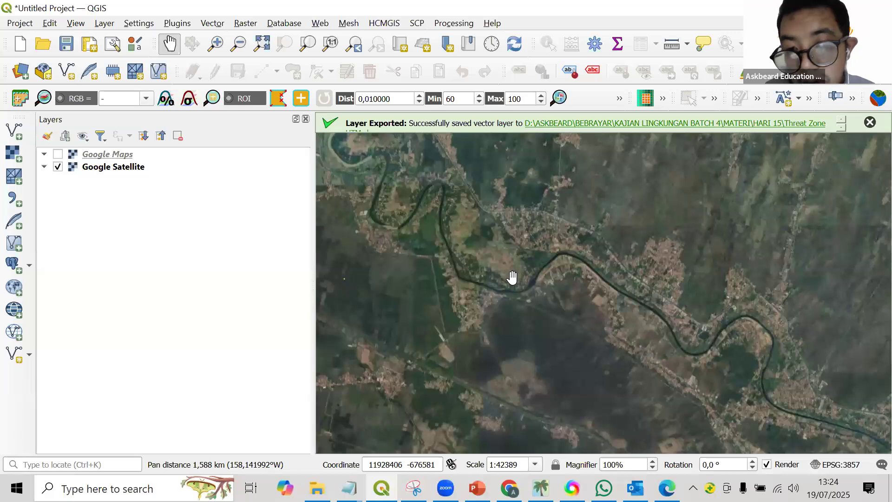
Survey the satellite imagery westward from the Citarum River and bring the coastal industrial area northeast of Jakarta into view.
scroll(538, 249, up, 1)
drag(610, 282, 577, 201)
scroll(499, 264, down, 4)
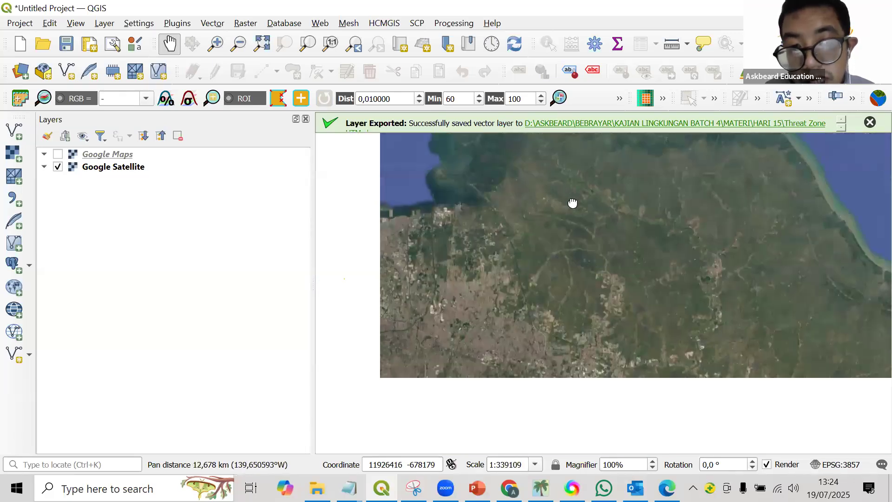
scroll(506, 243, up, 2)
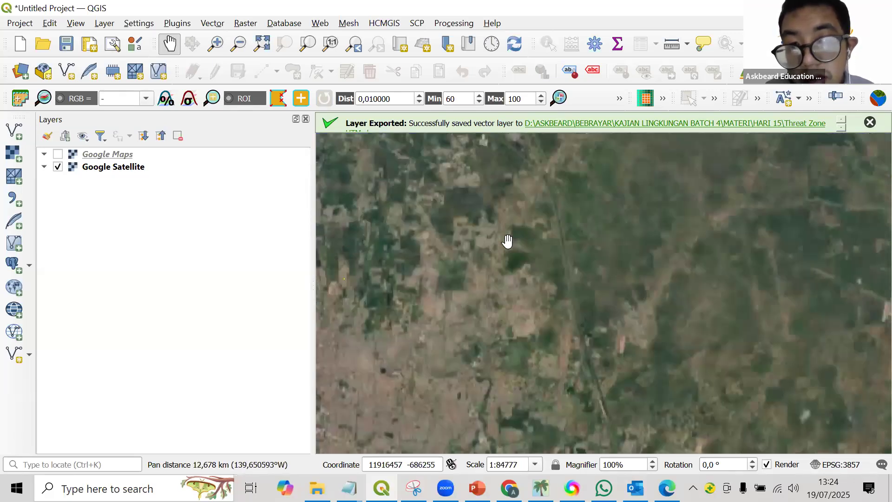
scroll(573, 210, up, 2)
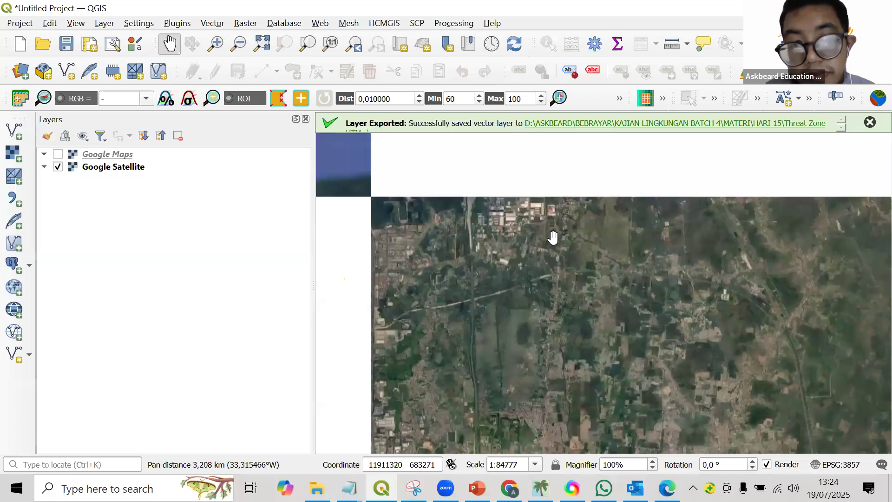
scroll(555, 246, down, 1)
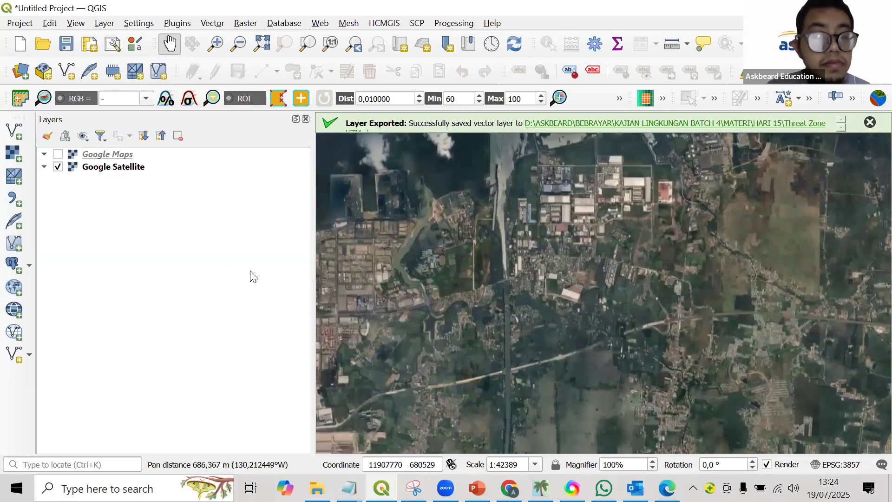
Start a new shapefile layer and set its file to INDUSTRY in the FREE TRAINING\INTERNATIONAL CA\JULY 2025\PPT folder.
click(20, 354)
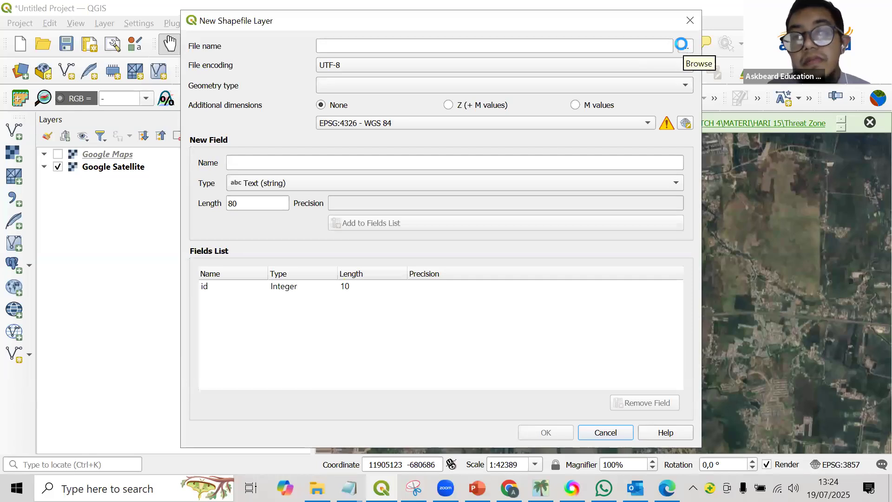
click(683, 45)
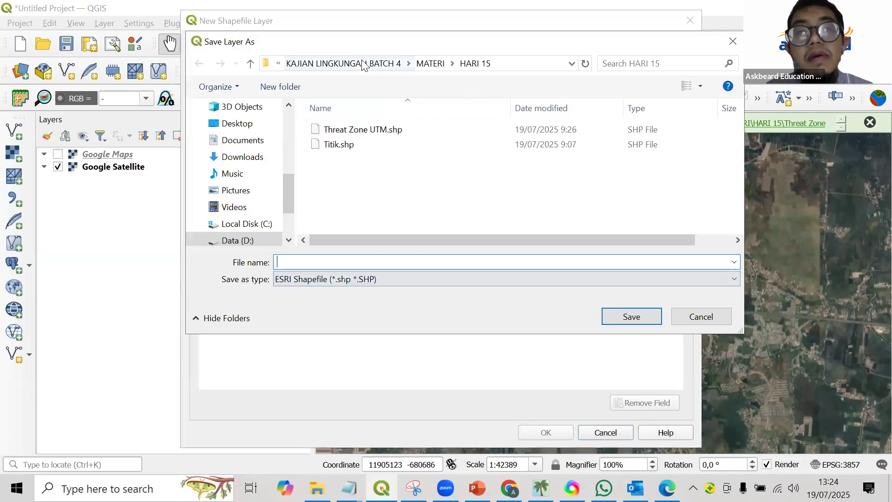
click(321, 64)
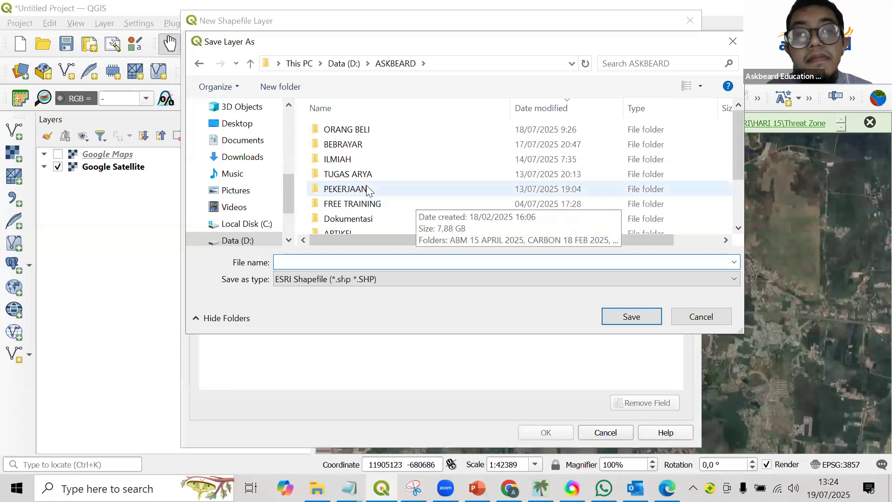
double_click(368, 202)
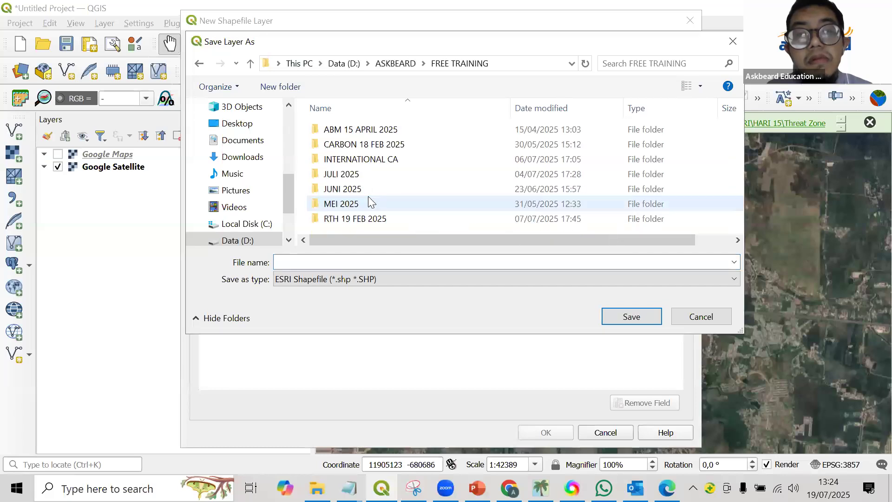
double_click(356, 159)
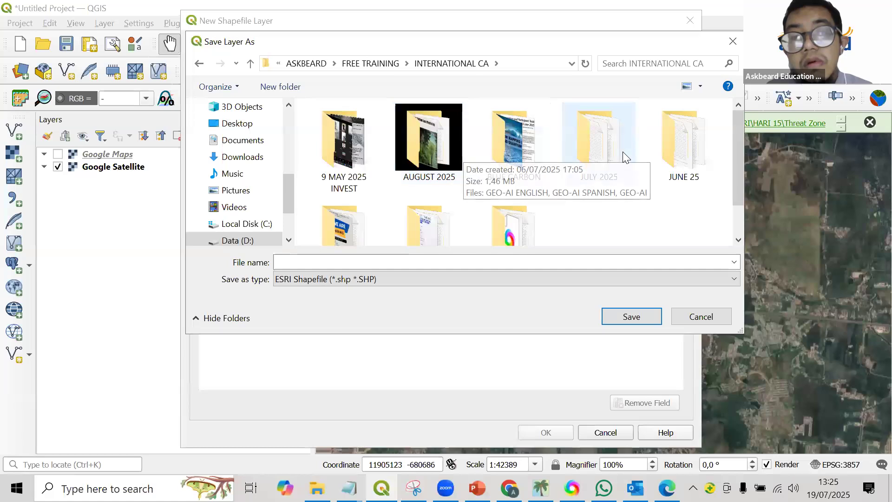
scroll(506, 172, down, 1)
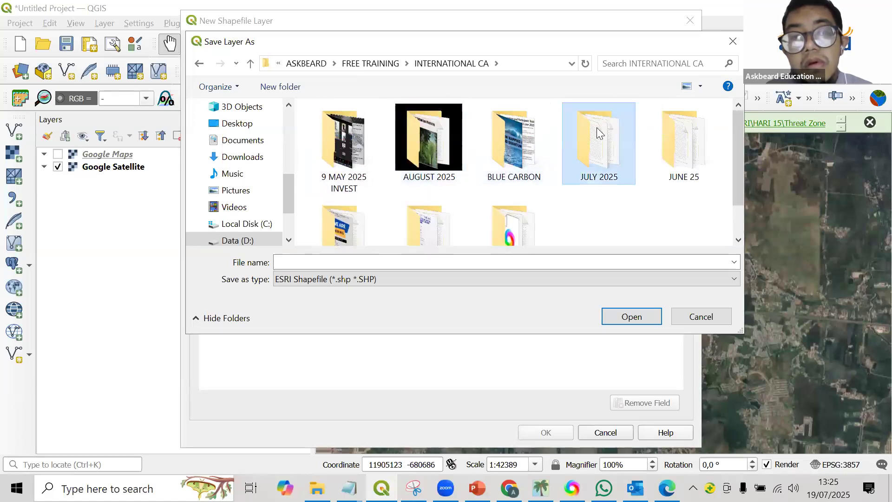
double_click(585, 135)
double_click(320, 141)
click(335, 259)
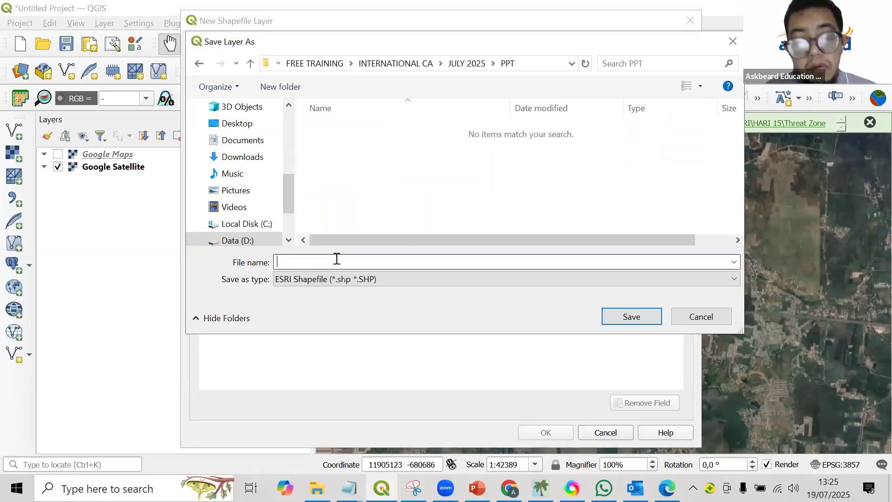
text(INDUSTRY)
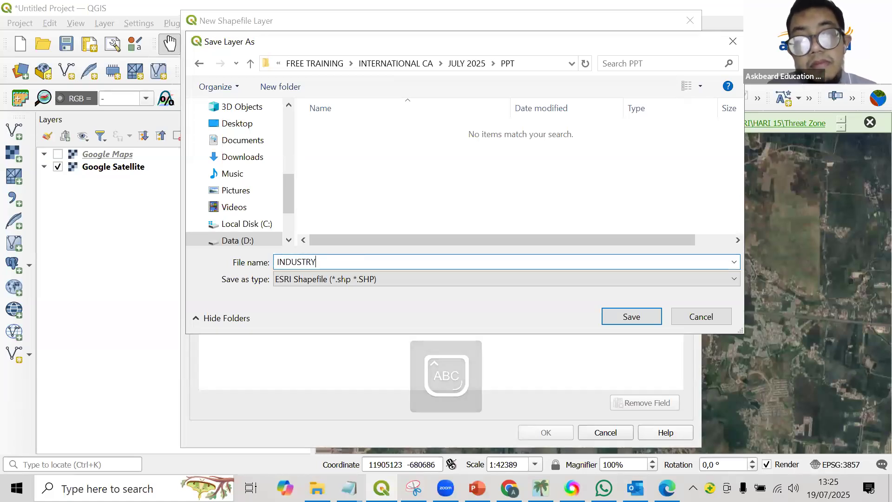
key(Return)
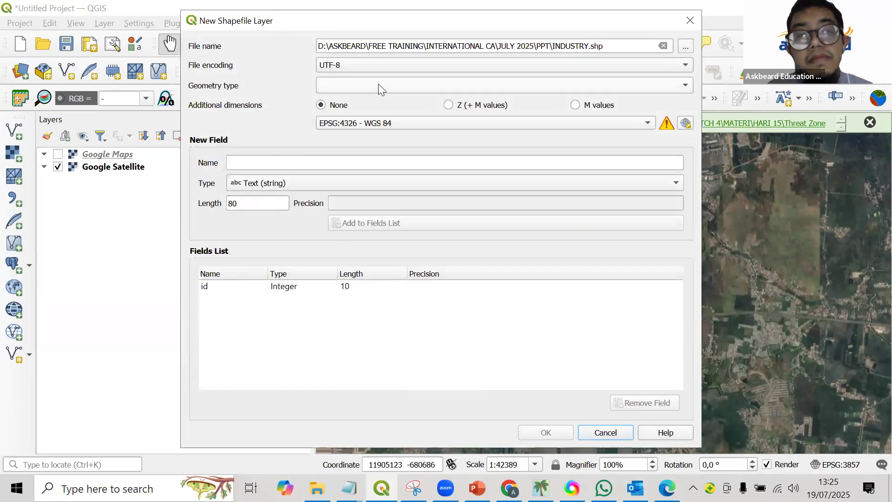
Set the shapefile's geometry type to Point and create the layer with EPSG:4326 - WGS 84.
click(378, 84)
click(379, 100)
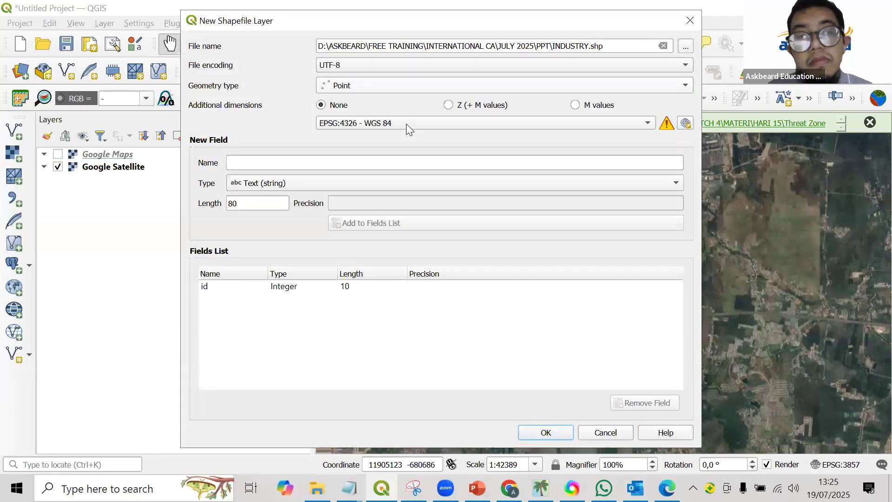
click(523, 433)
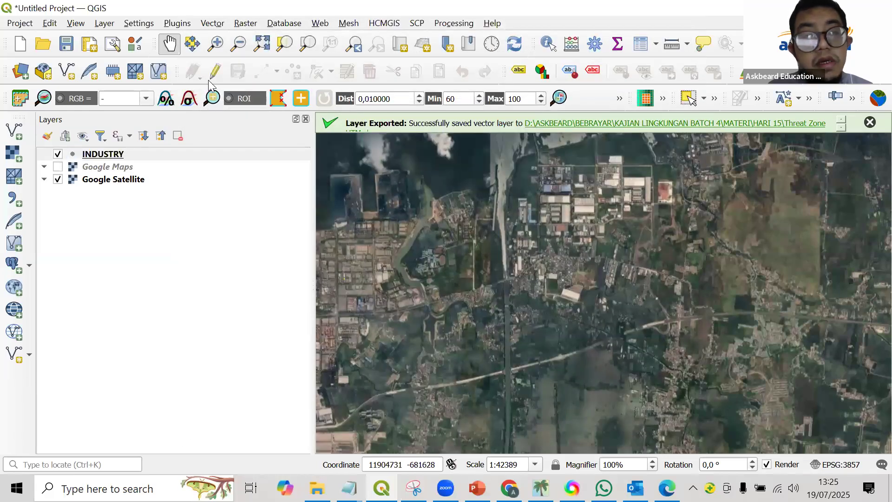
Enable editing on the INDUSTRY layer and add one point on the industrial estate east of the river, leaving its id empty.
click(210, 77)
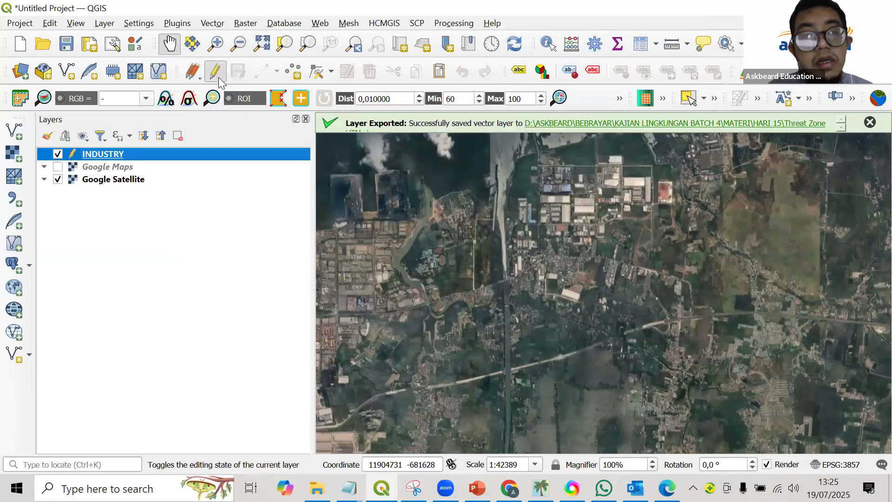
click(289, 76)
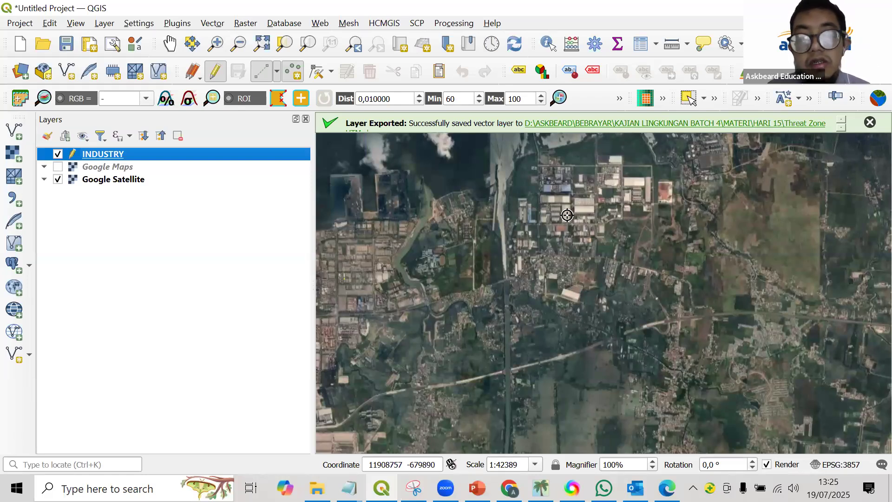
scroll(567, 215, up, 1)
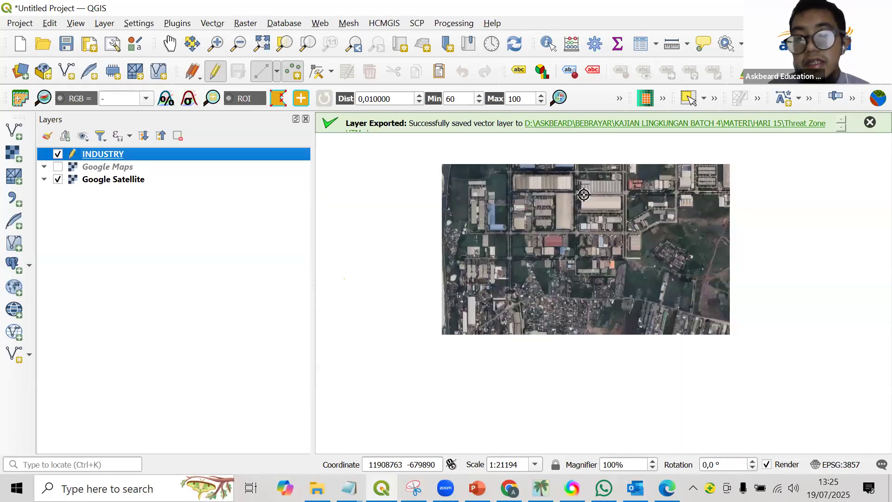
scroll(584, 195, down, 1)
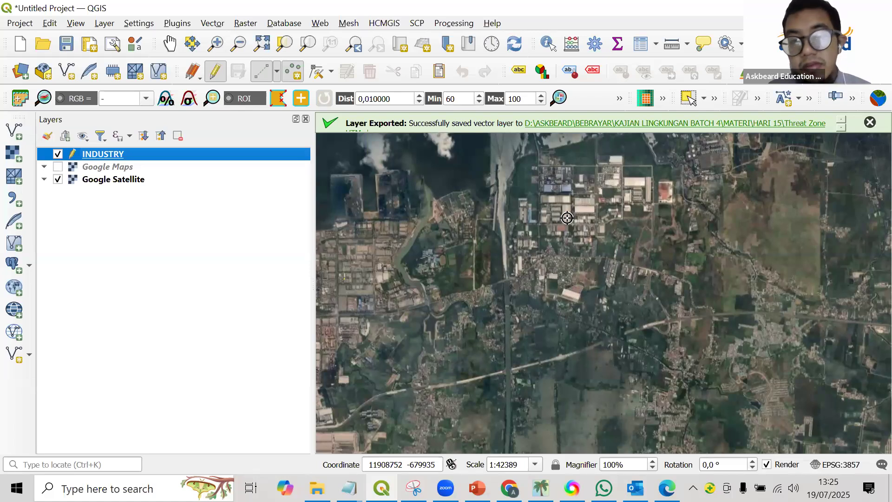
key(Caps_Lock)
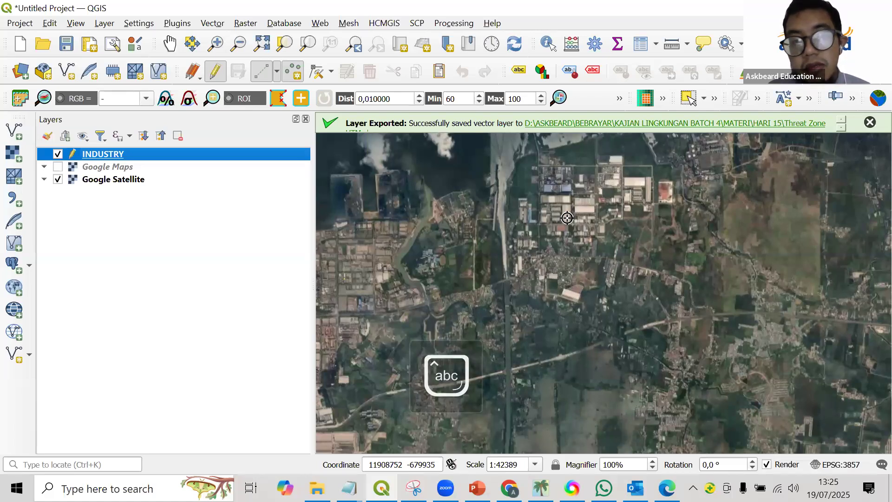
scroll(567, 217, up, 1)
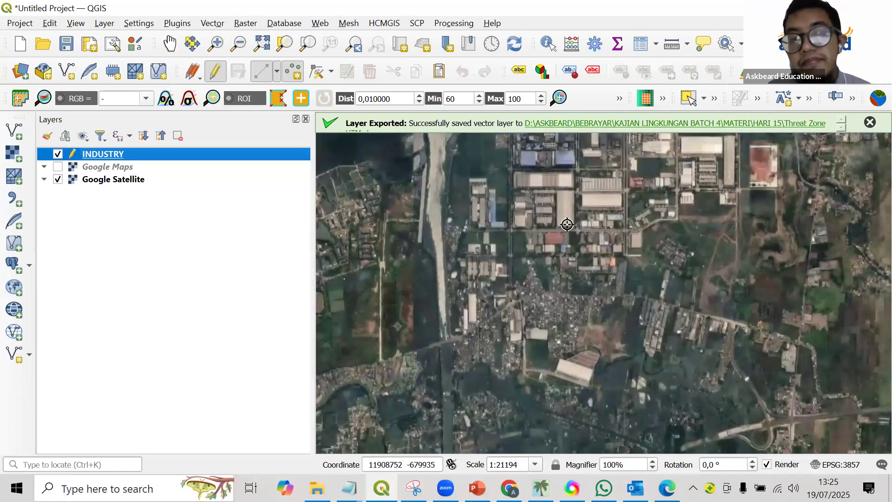
click(565, 221)
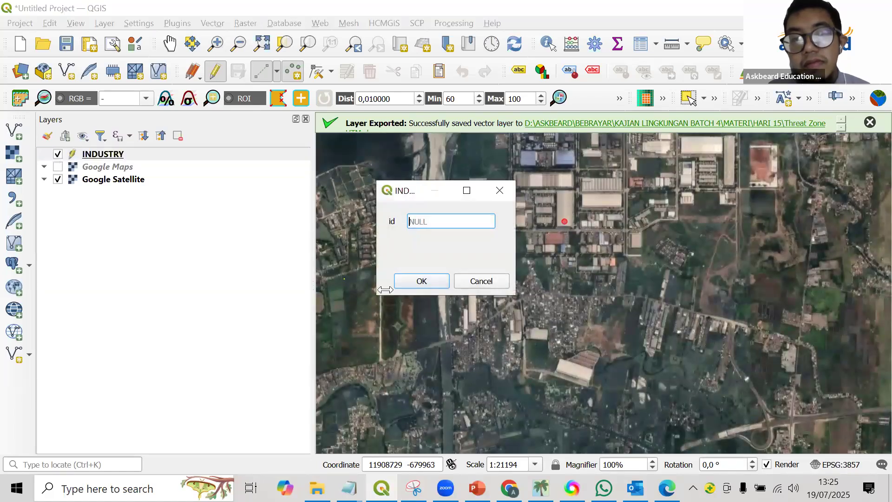
click(415, 282)
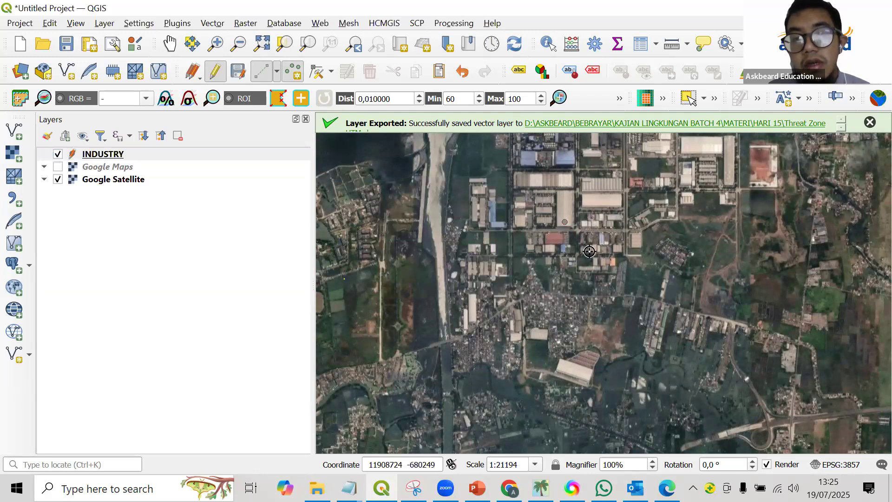
scroll(608, 217, down, 1)
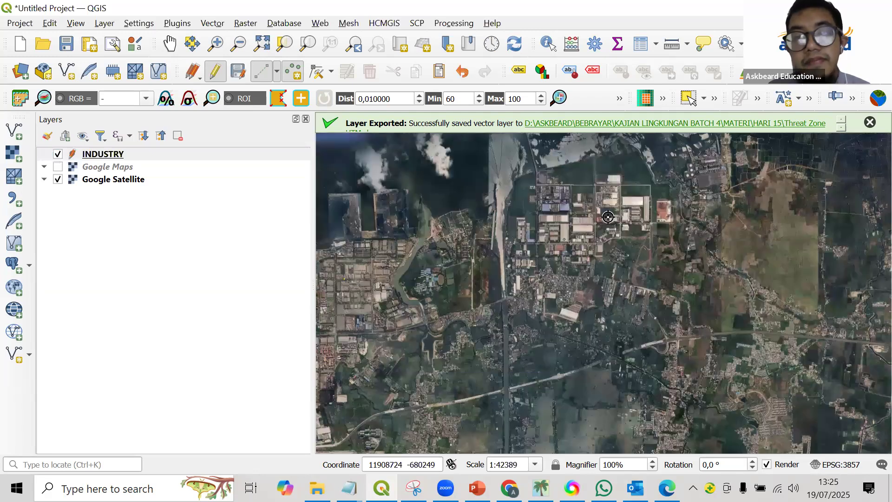
click(58, 167)
click(59, 167)
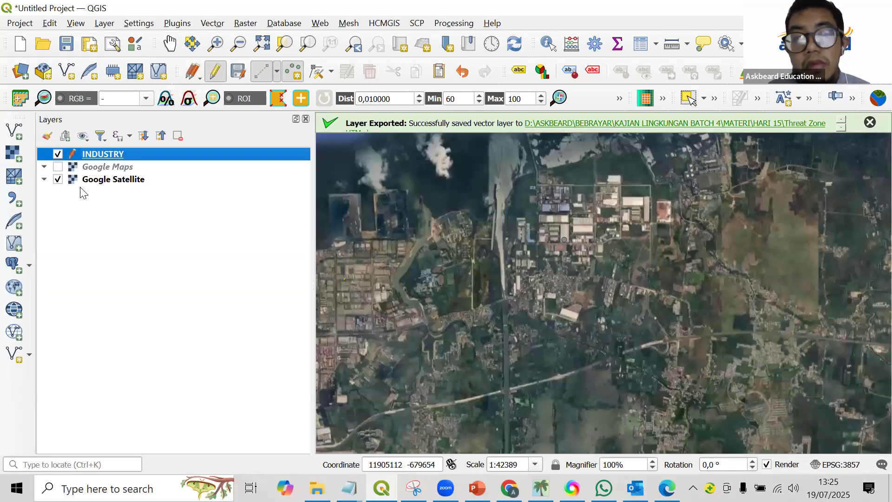
Open the attribute table of the INDUSTRY layer.
right_click(76, 155)
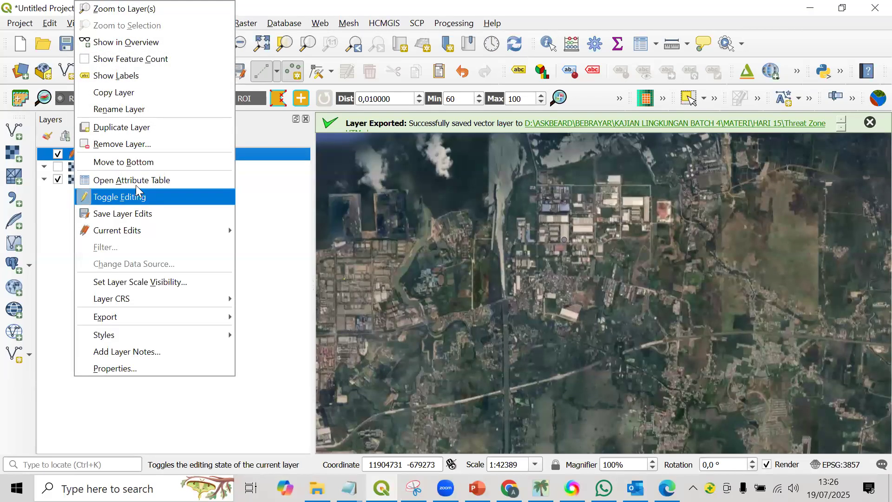
click(298, 195)
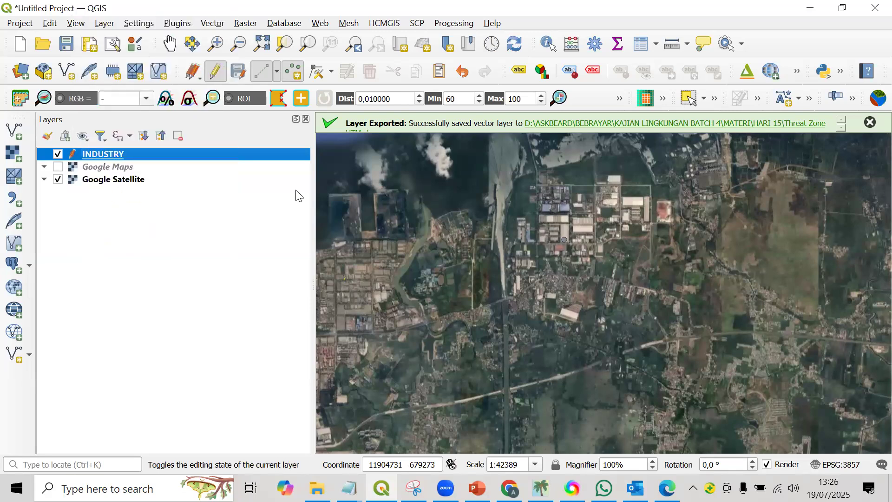
click(286, 159)
right_click(288, 163)
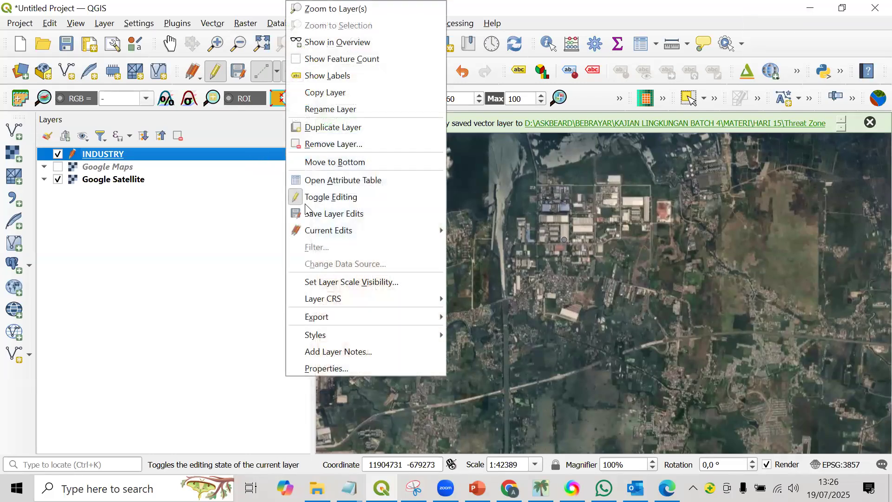
click(308, 181)
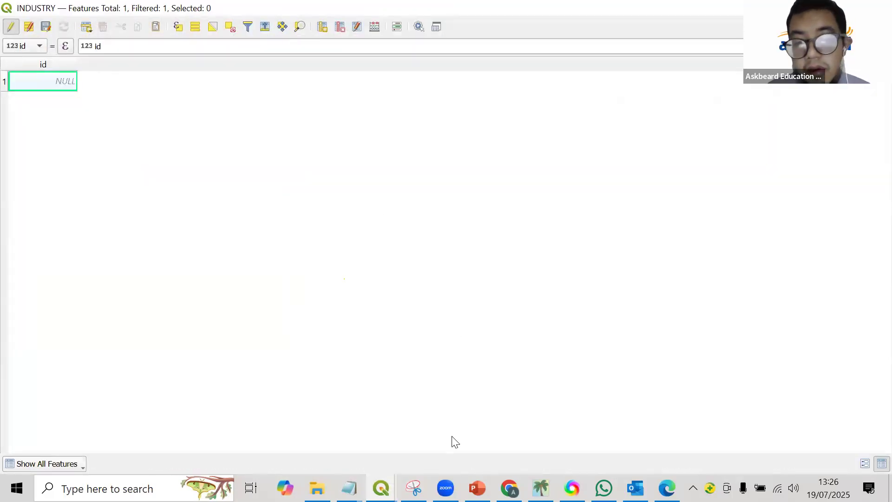
Switch to ALOHA to review the coordinate fields of its Location Input dialog, and return to the INDUSTRY attribute table in QGIS.
click(541, 488)
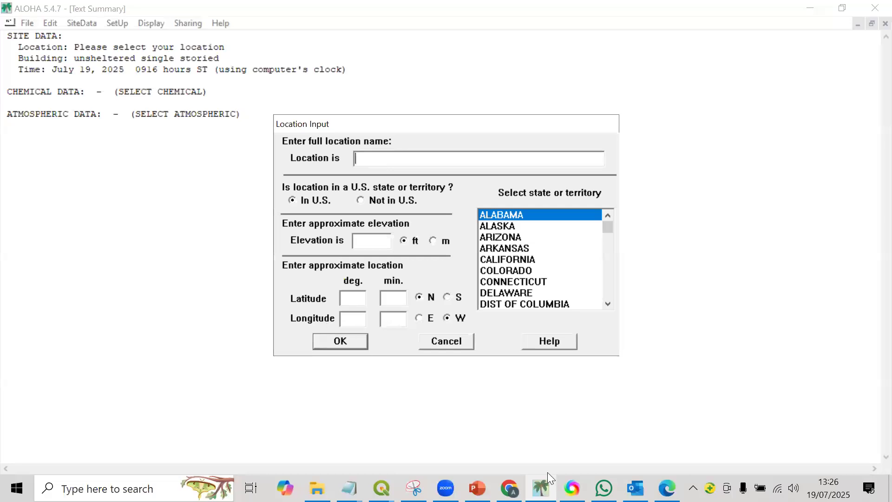
click(543, 487)
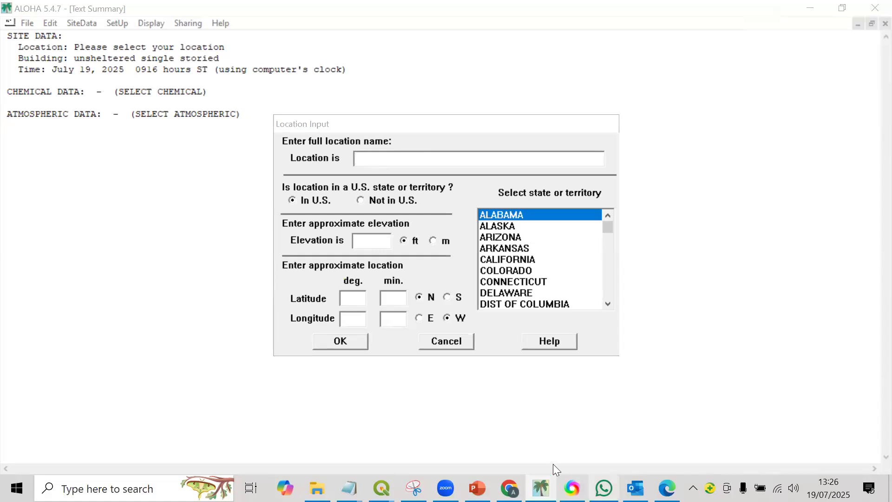
mouse_move(509, 487)
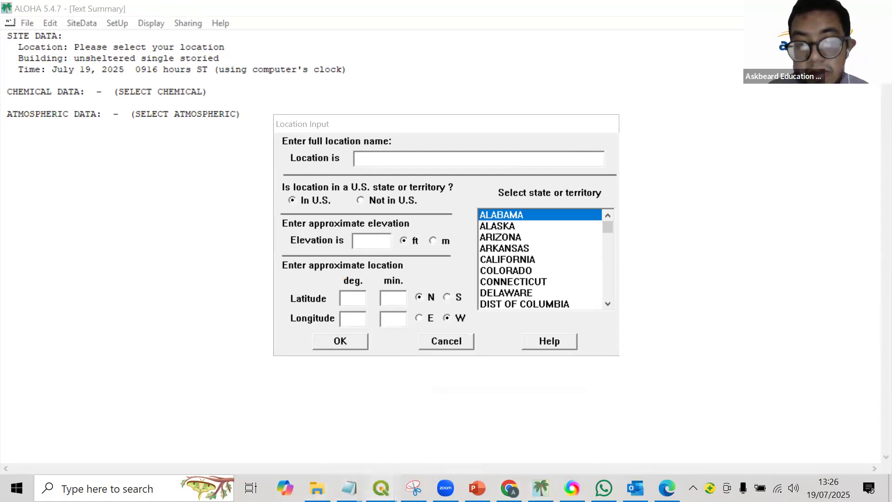
mouse_move(381, 487)
click(393, 447)
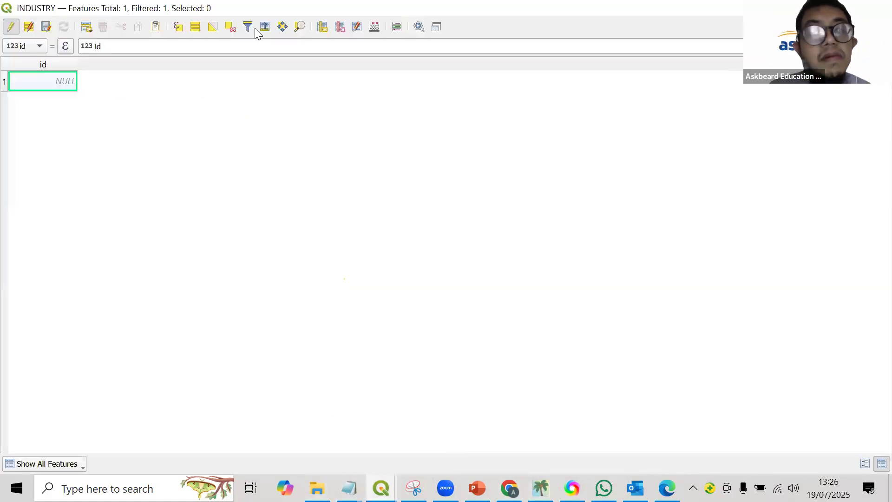
Add a decimal number (real) field named X with length 10 and precision 3 to the INDUSTRY attribute table.
click(321, 28)
text(X)
click(501, 191)
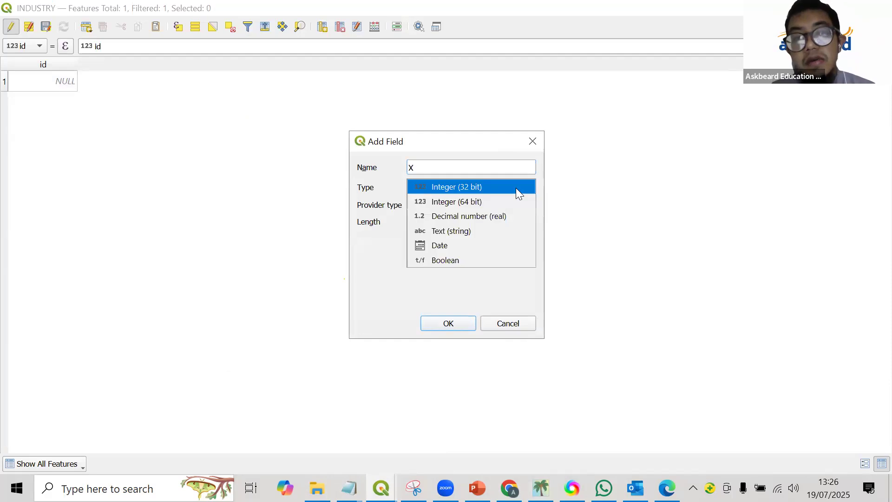
click(513, 216)
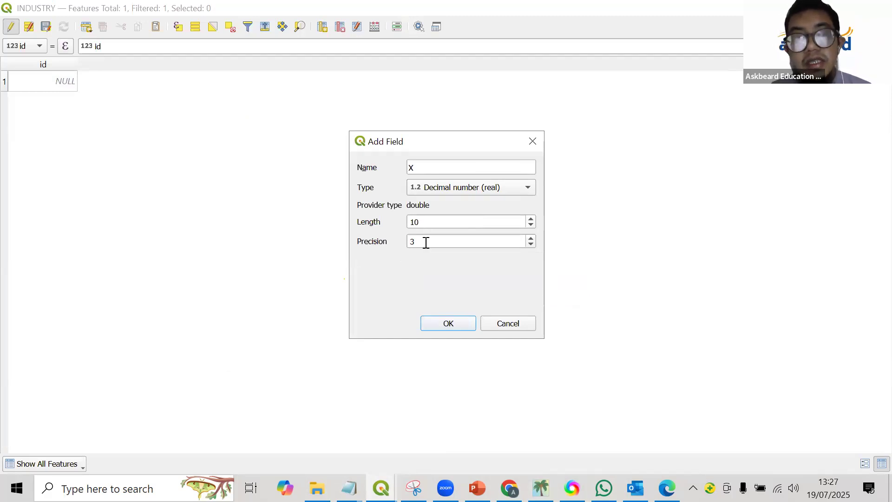
click(445, 324)
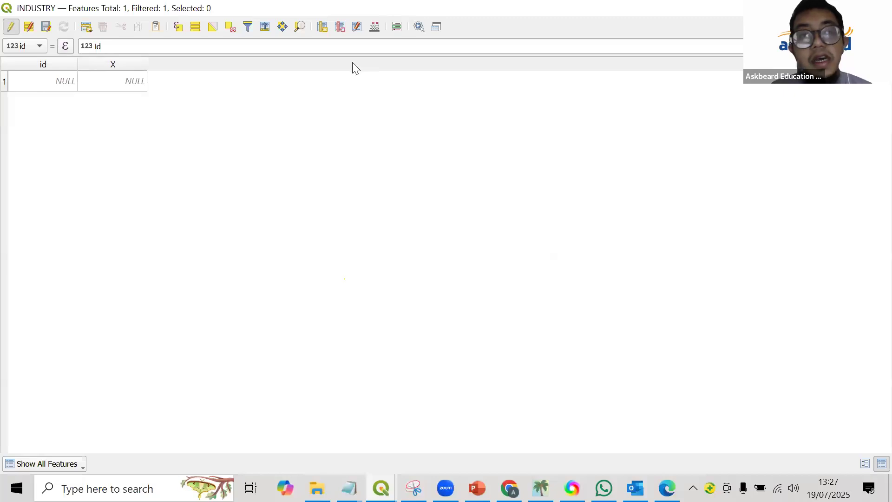
Add a decimal number (real) field named Y with length 10 and precision 3 to the INDUSTRY attribute table.
click(323, 26)
text(Y)
click(450, 185)
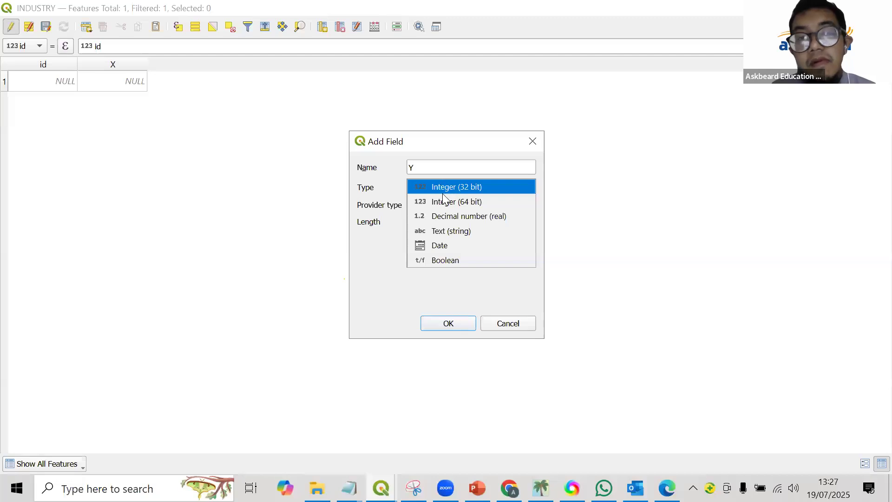
click(444, 216)
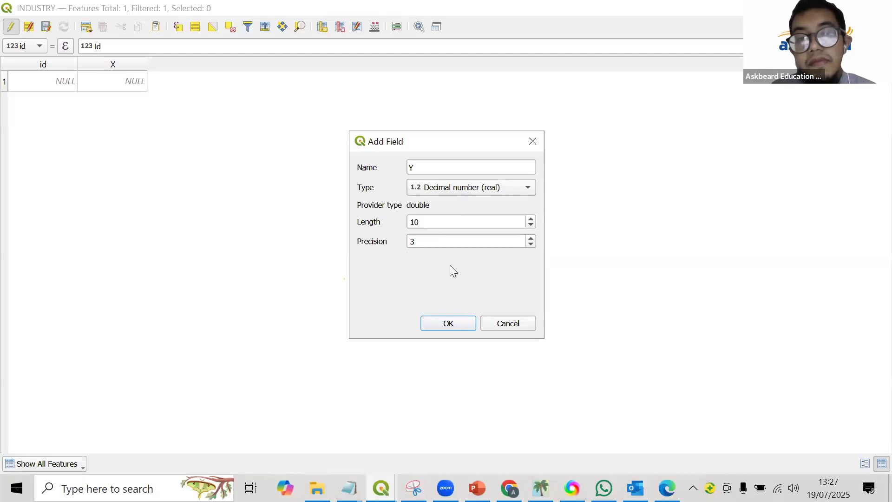
click(457, 324)
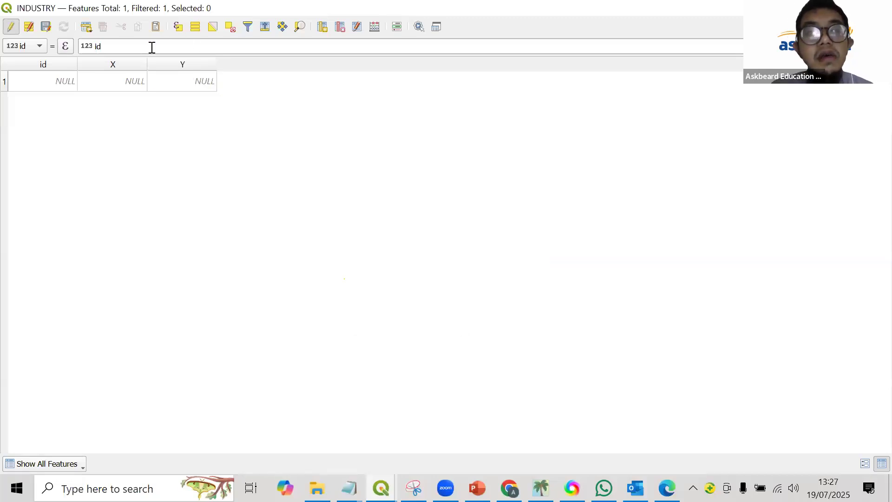
Try to fill the existing X field with the expression $x using the Field Calculator.
click(376, 27)
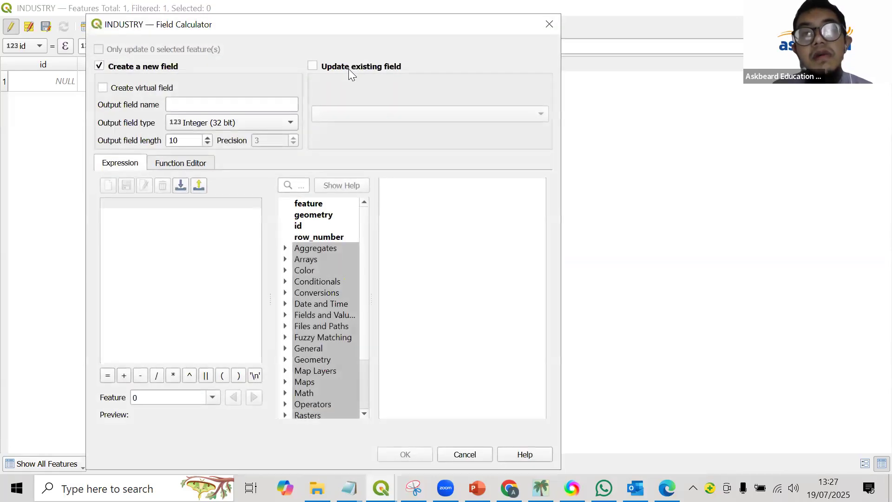
click(349, 69)
click(380, 110)
click(388, 129)
click(219, 234)
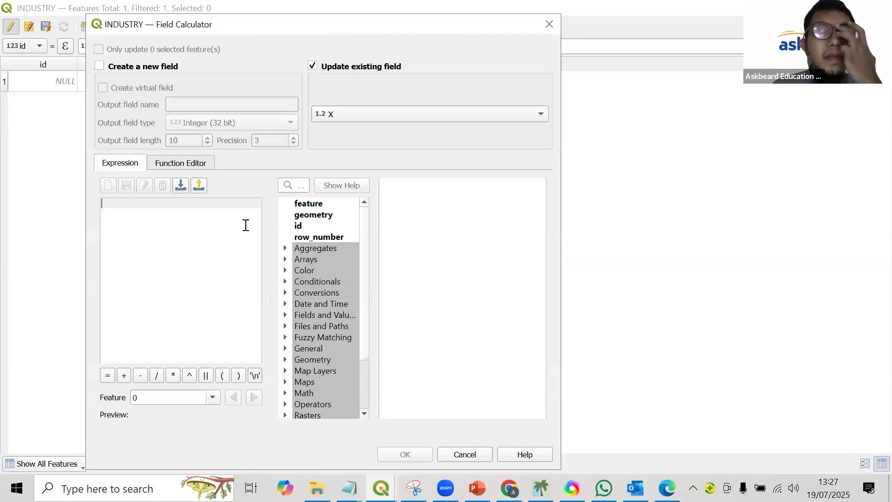
text($x)
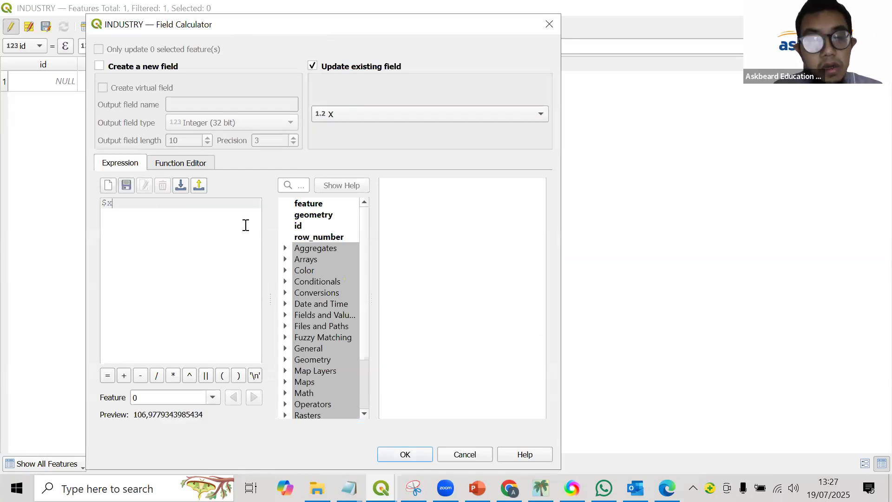
click(405, 454)
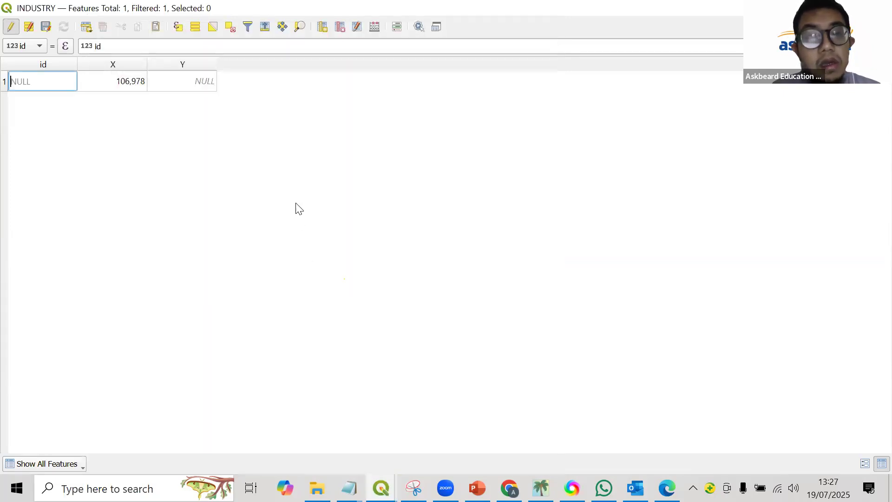
Try to fill the existing Y field with the expression $y using the Field Calculator.
click(368, 25)
click(402, 116)
click(398, 143)
click(212, 230)
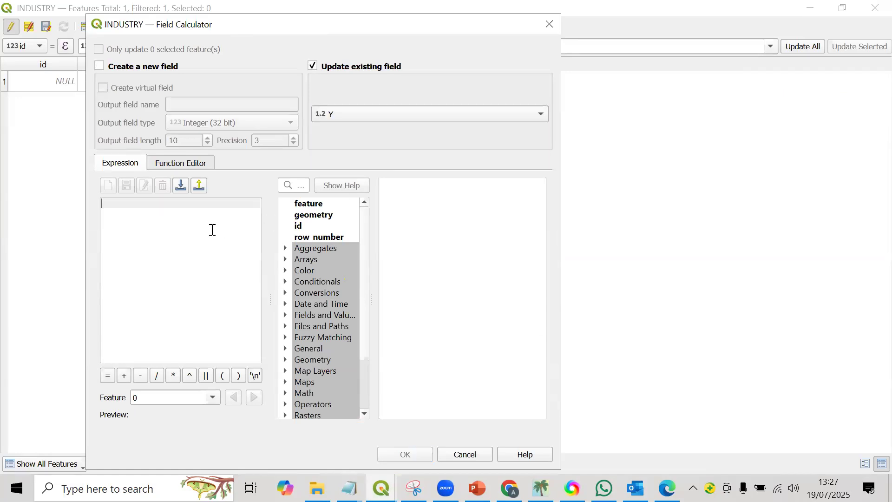
text($y)
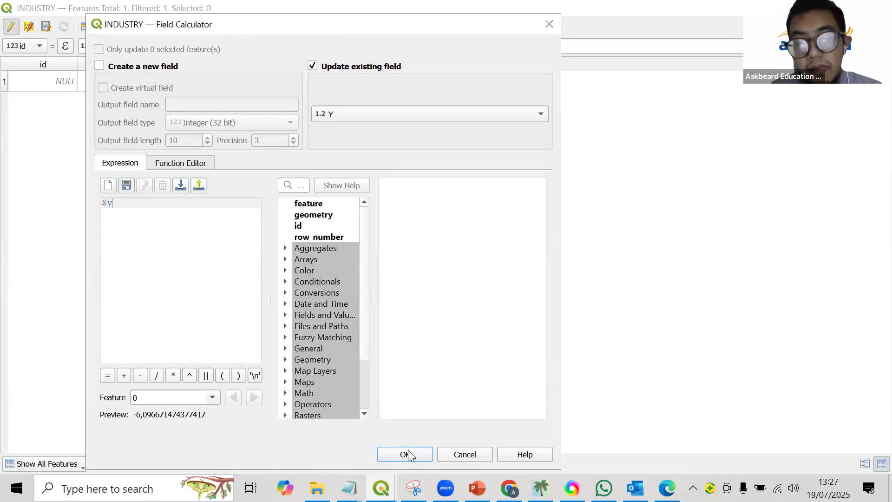
click(405, 454)
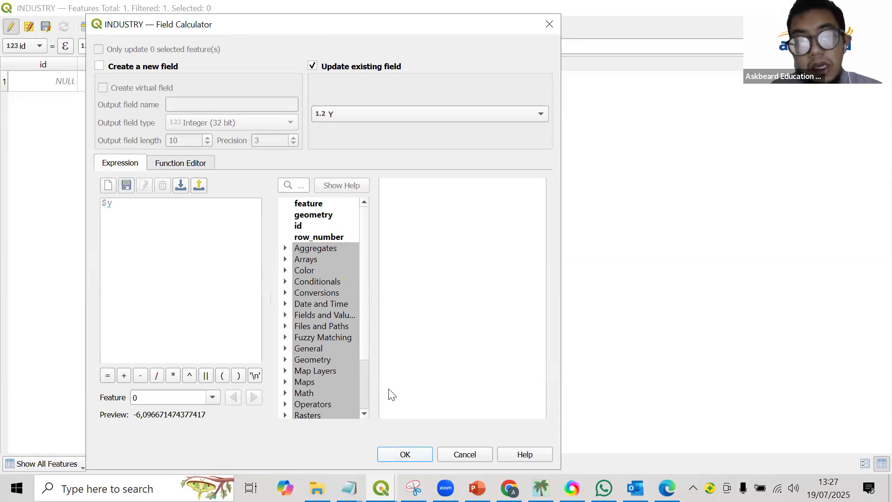
Save the INDUSTRY layer edits and update the existing X field with the expression $x in the Field Calculator.
click(49, 19)
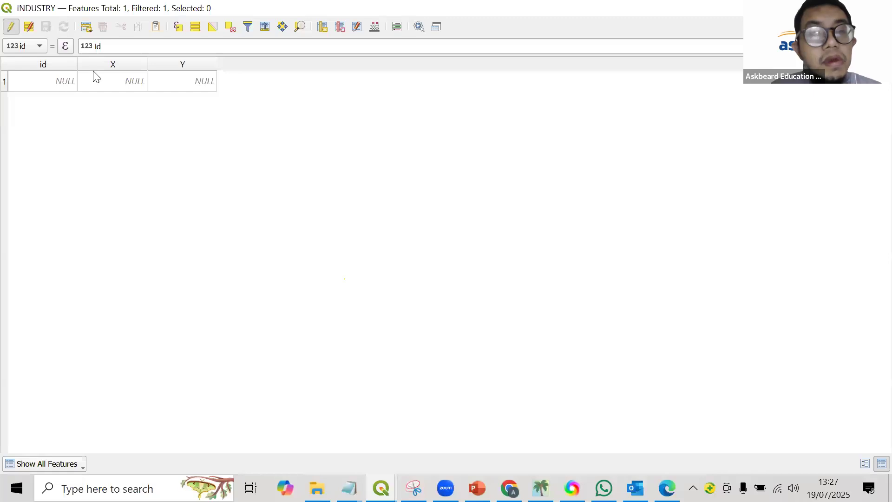
click(374, 28)
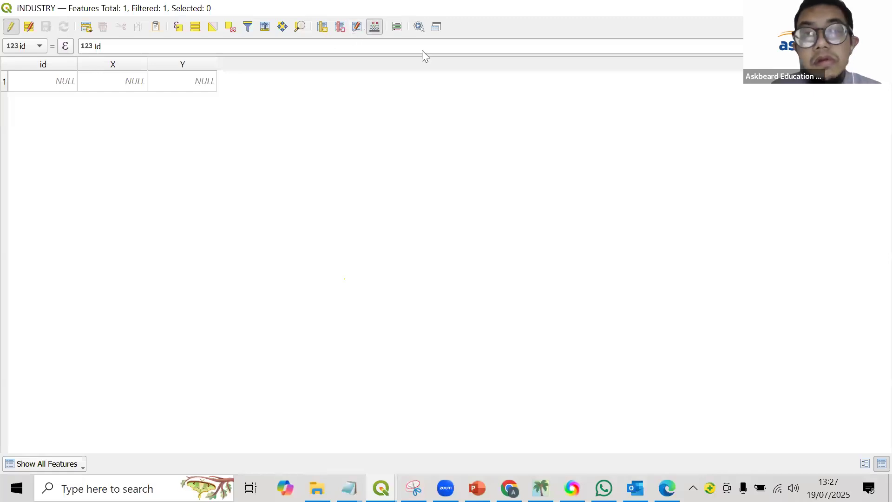
click(384, 112)
click(344, 129)
click(243, 215)
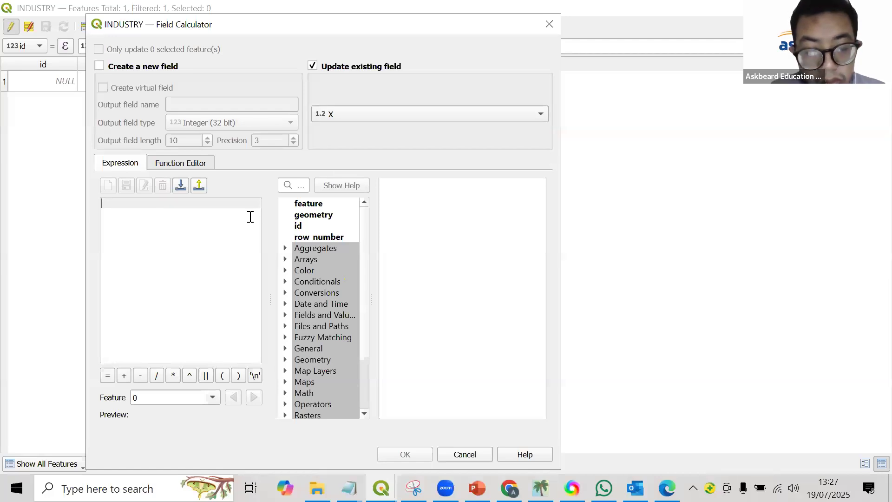
text($x)
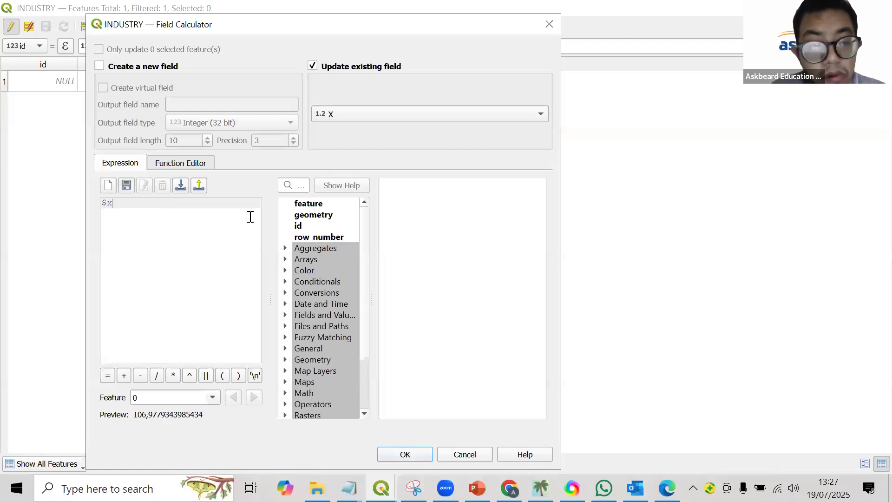
click(408, 455)
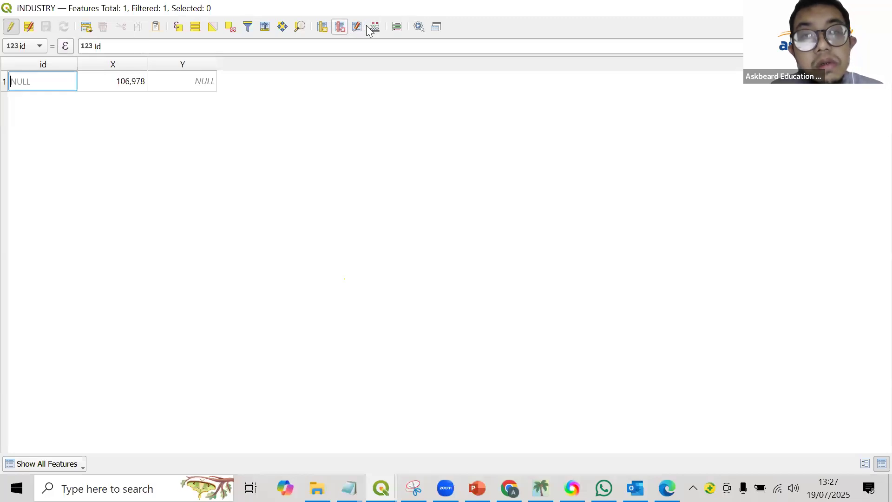
Update the existing Y field of the INDUSTRY layer with the expression $y in the Field Calculator.
click(400, 116)
click(389, 147)
click(160, 288)
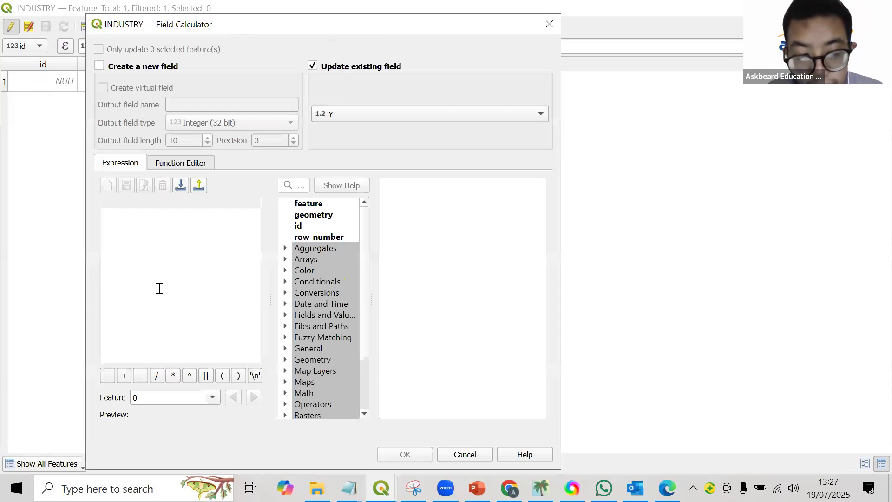
text($y)
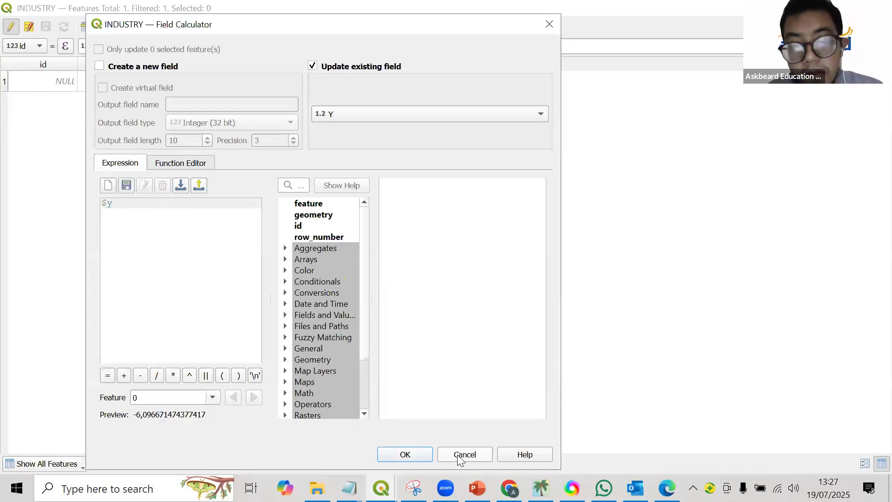
click(415, 455)
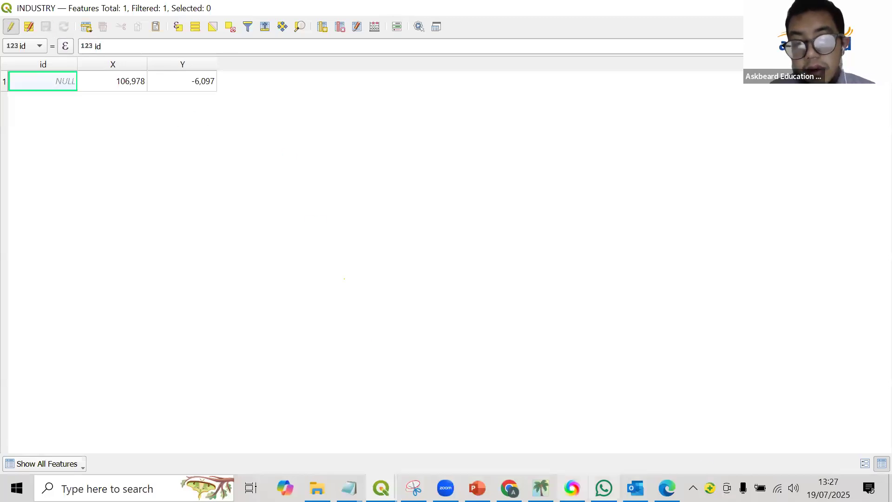
Switch to the Notepad window holding the CO2 project calculation and delete all of its text.
click(363, 481)
click(358, 445)
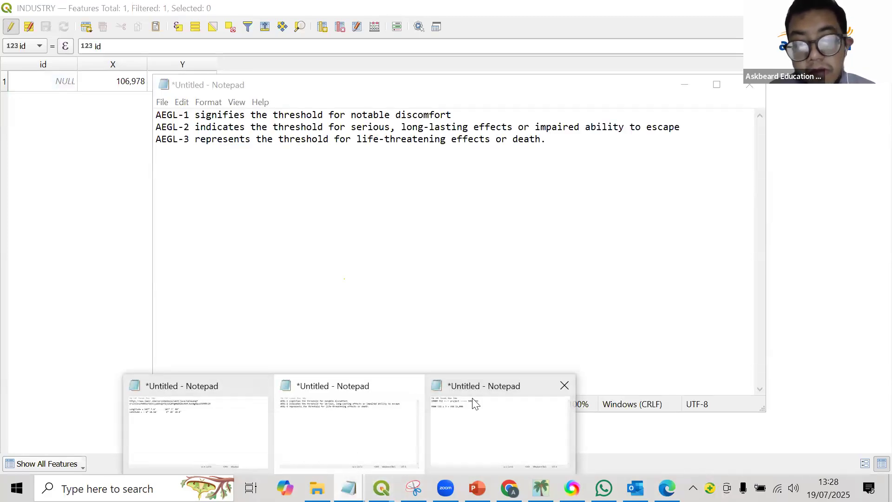
click(455, 392)
key(ctrl+a)
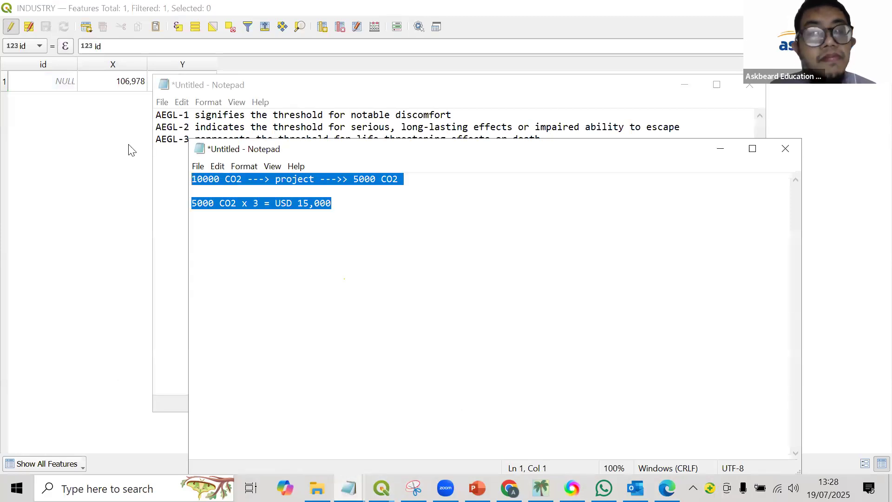
key(Delete)
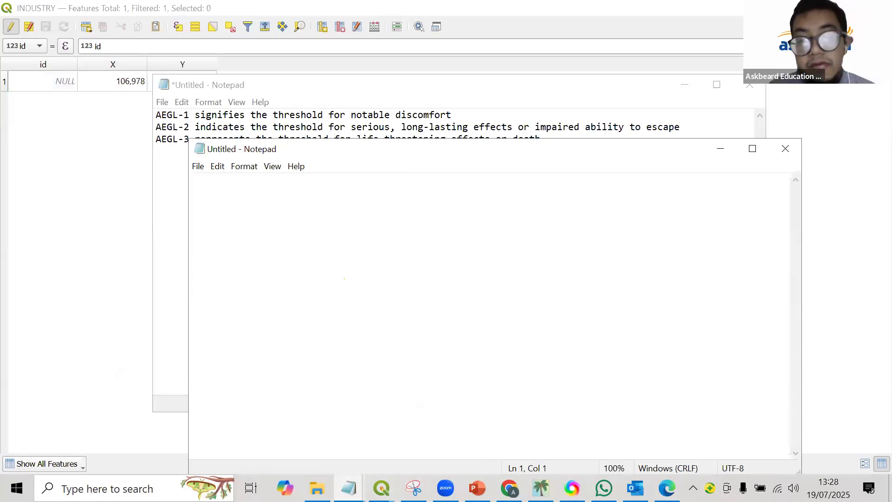
Switch to ALOHA to check the latitude and longitude entries of Location Input, and return to the INDUSTRY attribute table in QGIS.
click(541, 488)
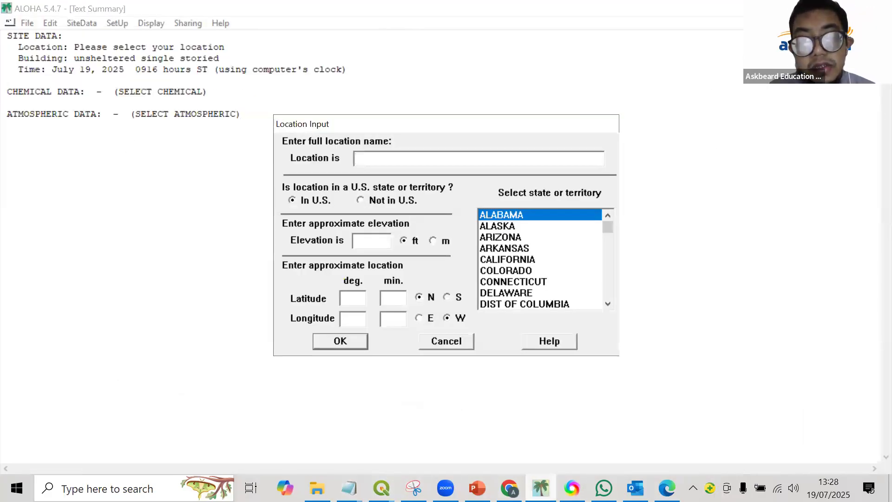
click(259, 363)
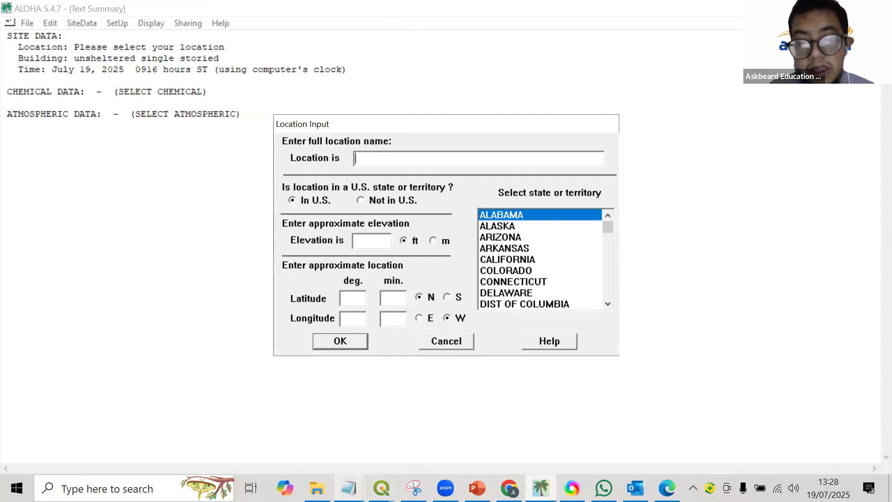
mouse_move(349, 488)
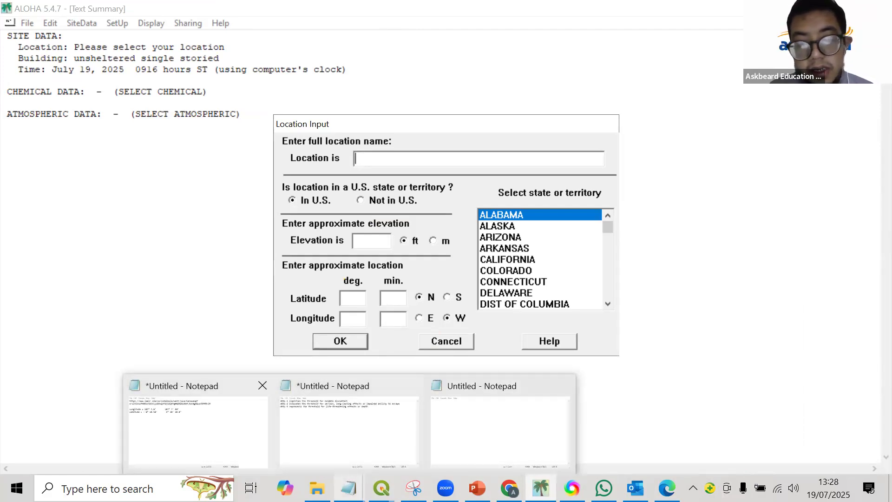
mouse_move(413, 488)
mouse_move(381, 487)
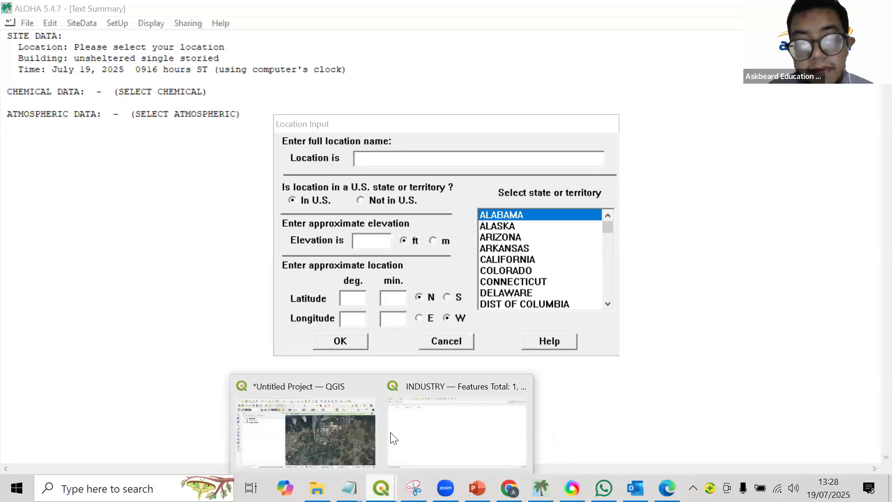
click(416, 434)
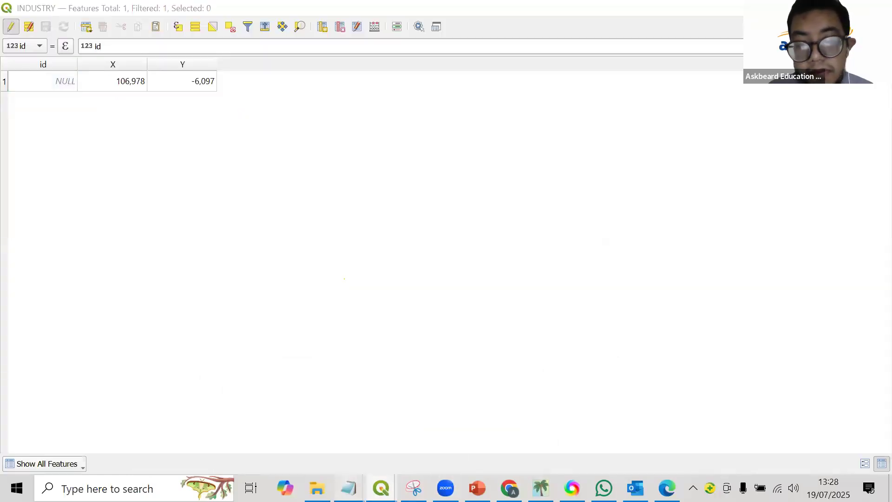
Write the labels Latitude and Longitude on two separate lines in the emptied Notepad note.
mouse_move(348, 488)
click(481, 436)
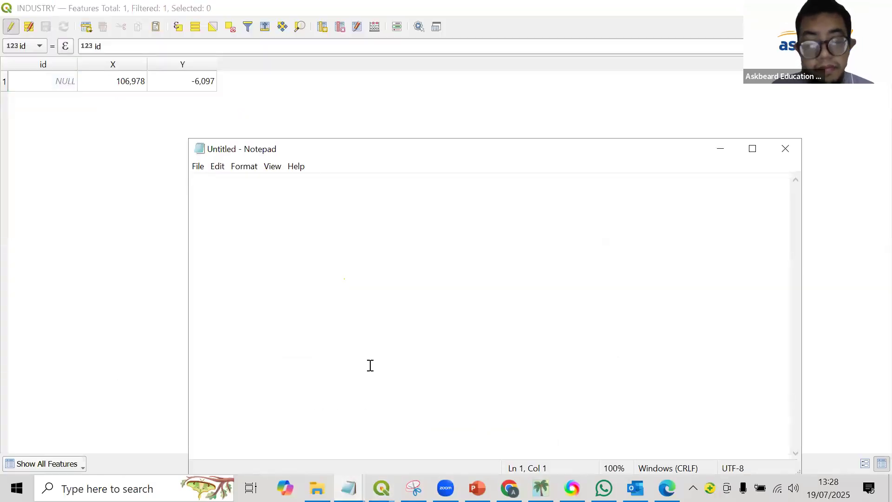
text(Latitude )
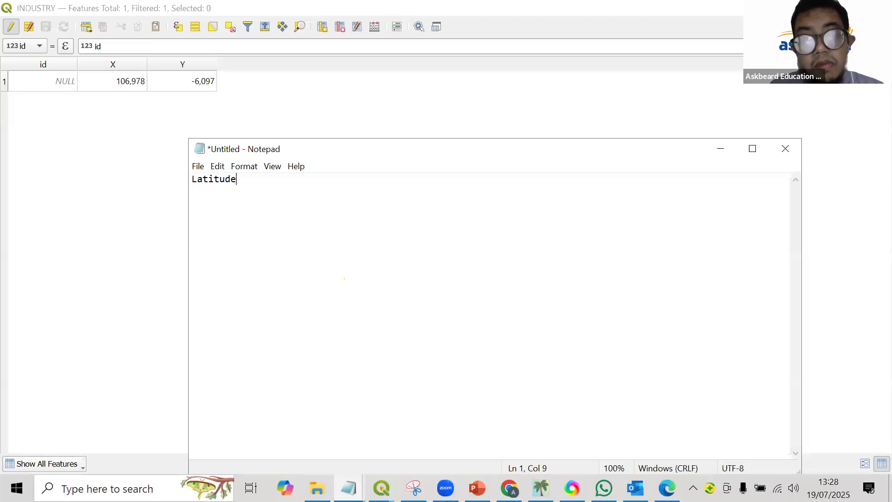
text(Longitude)
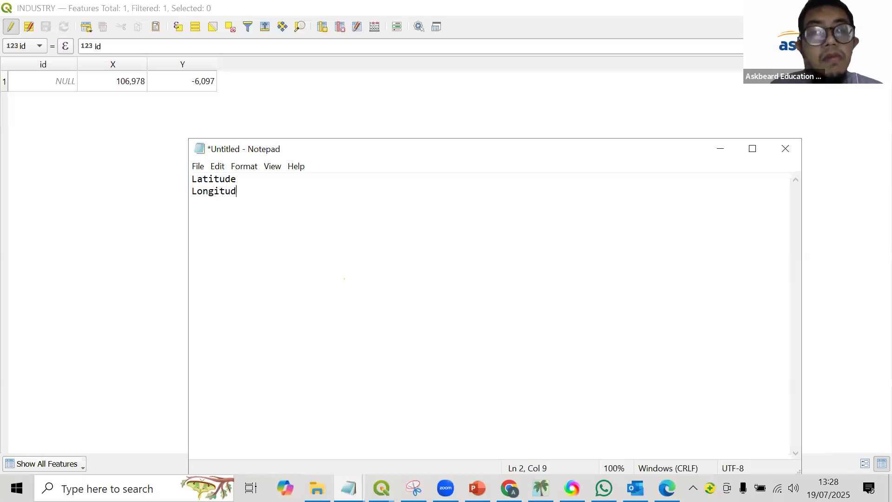
Copy the point's X value from the INDUSTRY attribute table and switch to the Decimal Degrees to Degrees Minutes Seconds converter in Chrome.
double_click(134, 81)
key(ctrl+c)
right_click(99, 81)
click(111, 139)
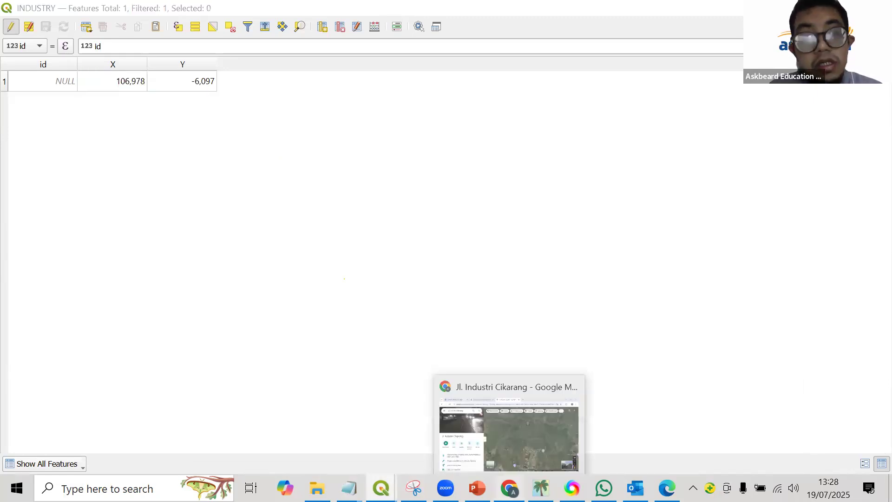
click(509, 488)
click(310, 7)
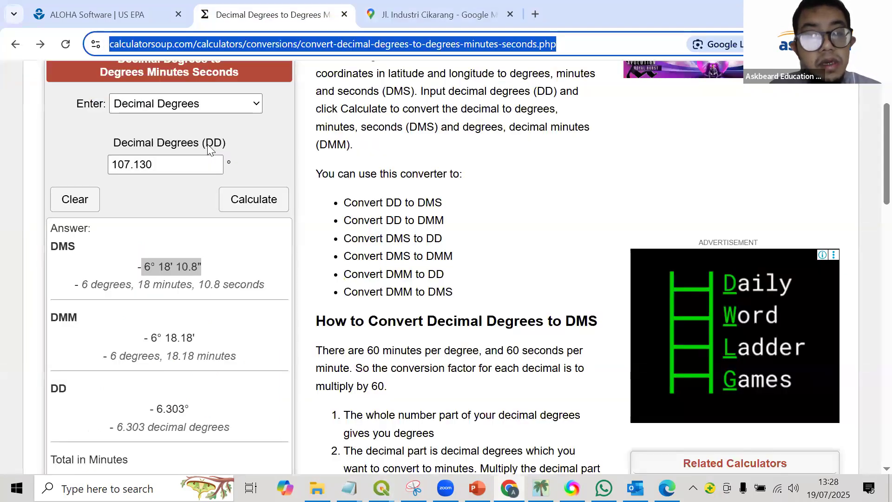
Replace the converter's decimal degrees value with the copied 106,978 and calculate.
scroll(174, 228, up, 1)
double_click(175, 229)
key(BackSpace)
key(ctrl+v)
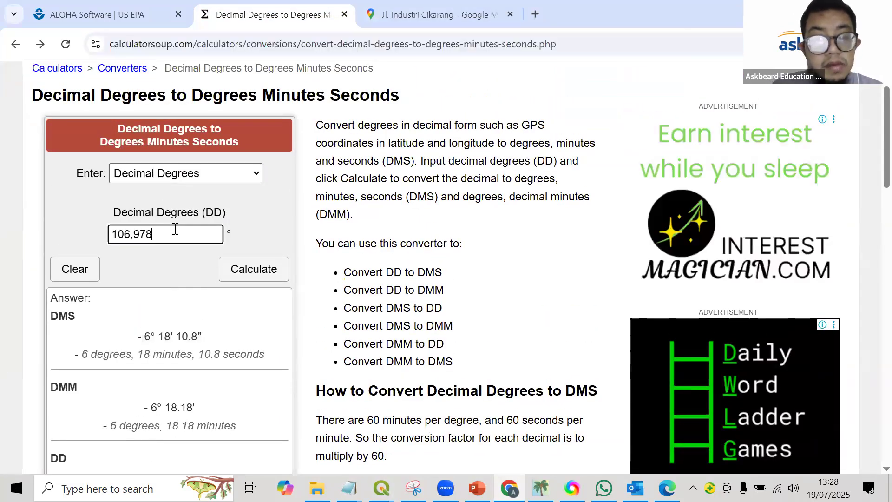
click(238, 266)
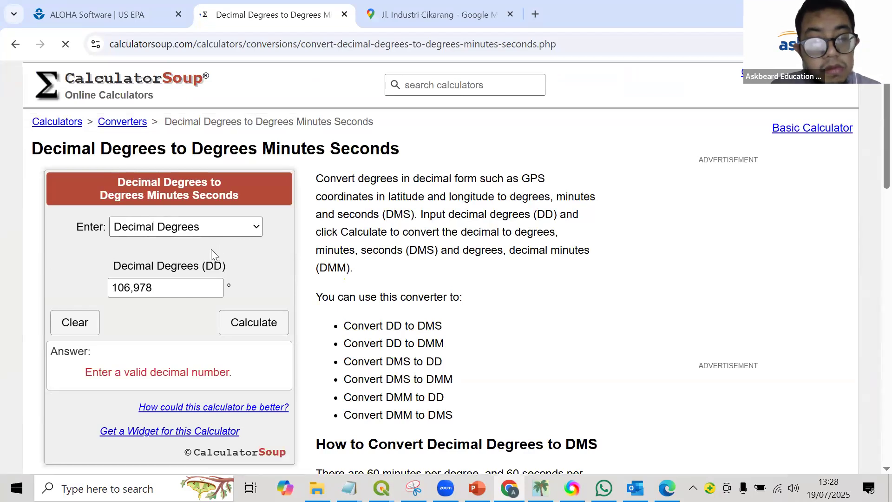
Replace the comma with a decimal point so the decimal degrees value reads 106.978, and calculate the conversion.
scroll(211, 249, down, 1)
click(133, 219)
key(BackSpace)
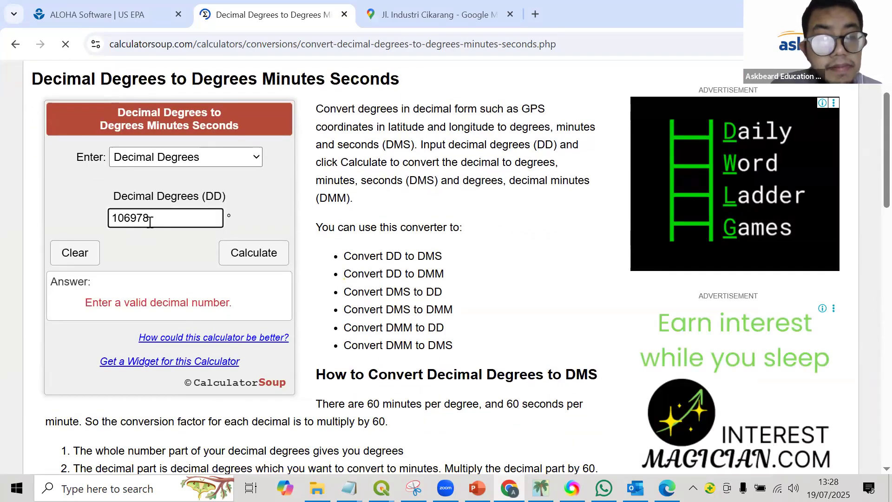
text(.)
key(Return)
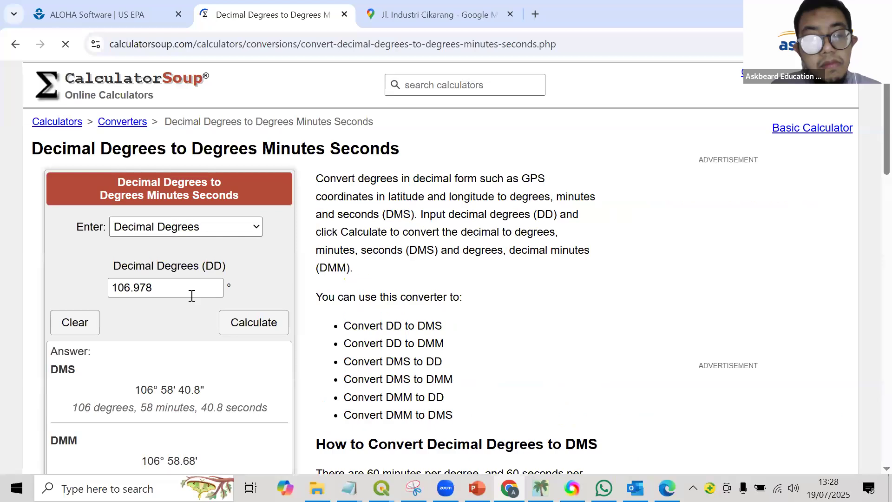
Copy the DMM result 106° 58.68' from the converter and bring up the Latitude and Longitude note in Notepad.
scroll(192, 296, down, 3)
drag(141, 251, 200, 253)
right_click(195, 257)
click(216, 271)
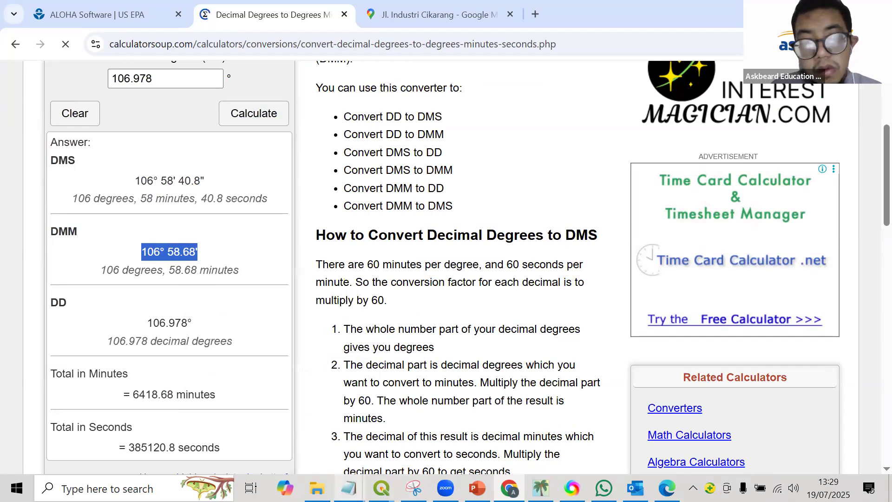
mouse_move(348, 488)
click(456, 430)
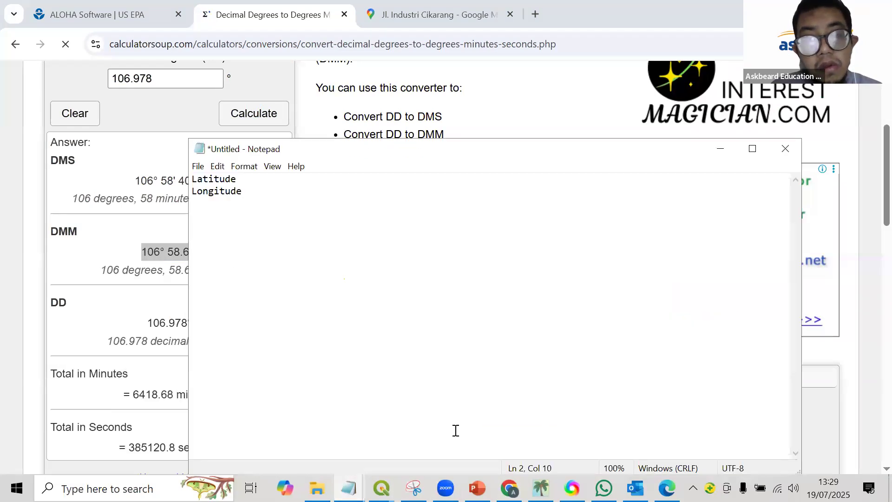
click(259, 177)
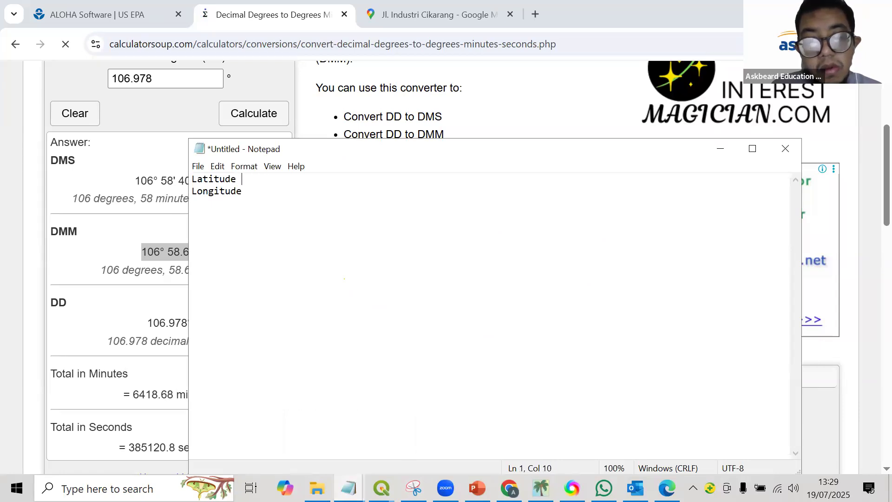
Check ALOHA's Location Input fields, paste 106° 58.68' after a colon on the note's Longitude line, and add a colon after Latitude.
mouse_move(351, 475)
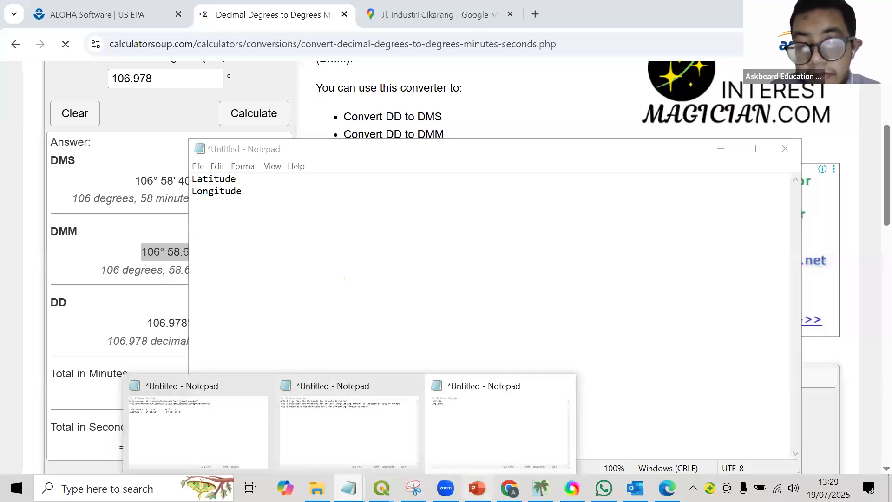
click(540, 488)
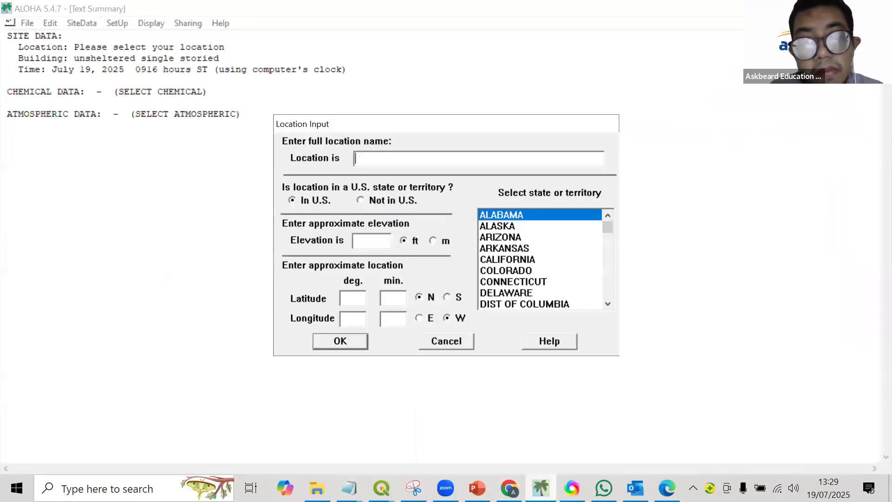
click(706, 180)
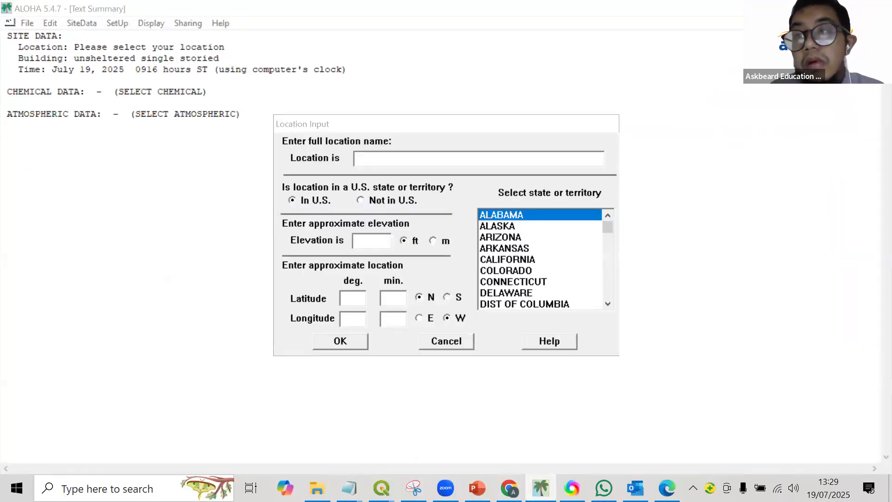
click(176, 146)
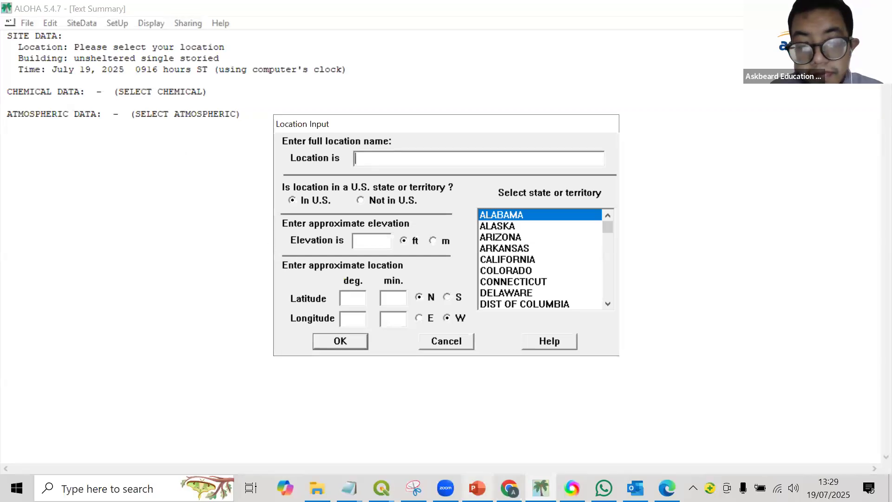
mouse_move(348, 488)
click(465, 458)
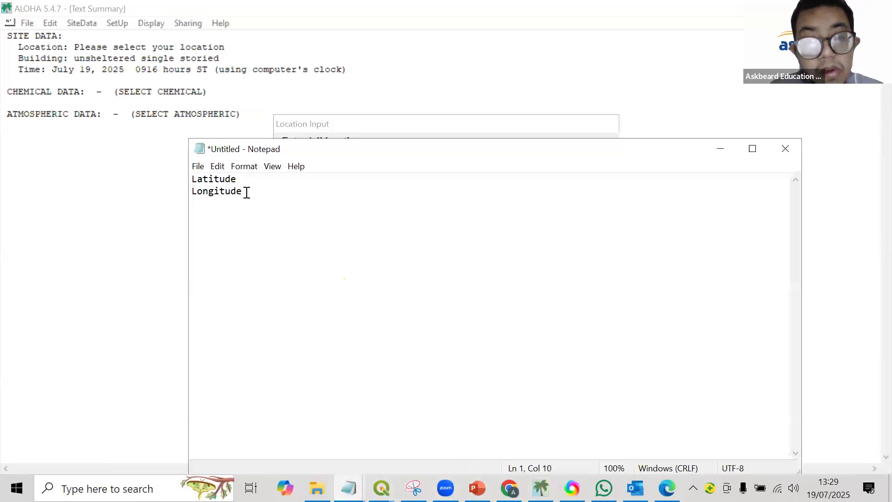
key(ctrl+v)
click(249, 182)
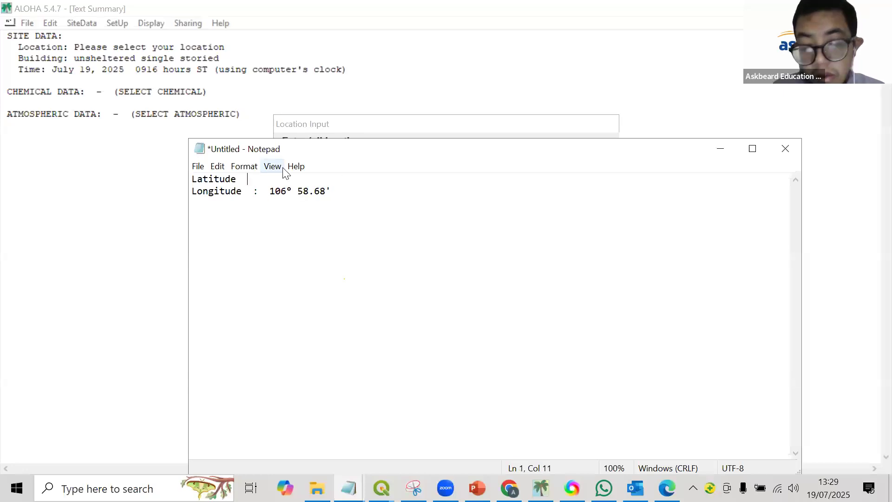
In QGIS's INDUSTRY attribute table, update the existing Y field with the expression $y using the Field Calculator.
mouse_move(381, 488)
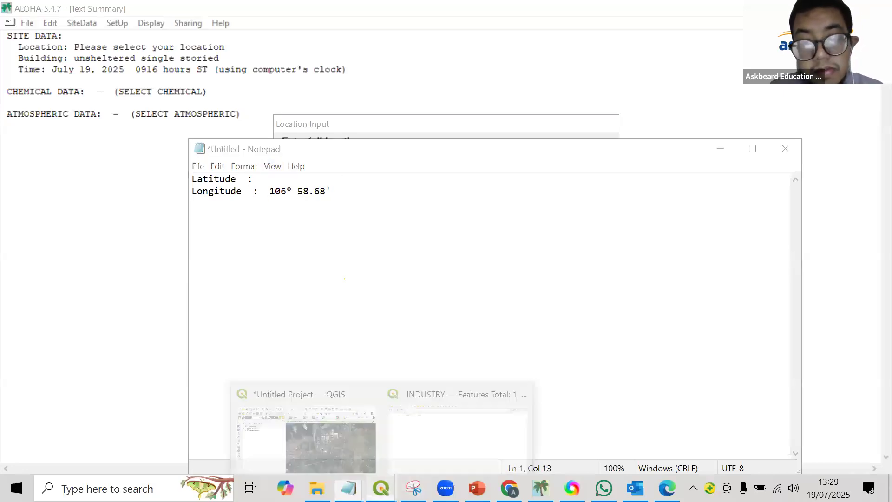
click(436, 422)
double_click(203, 81)
key(BackSpace)
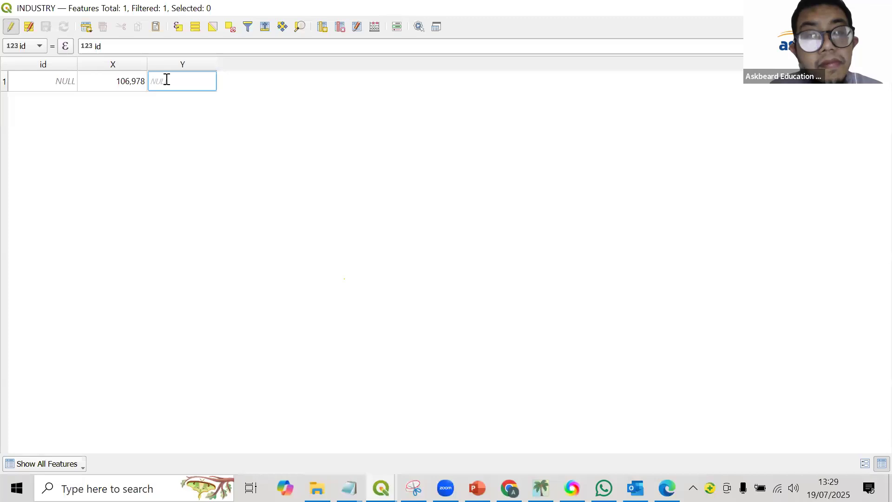
key(Return)
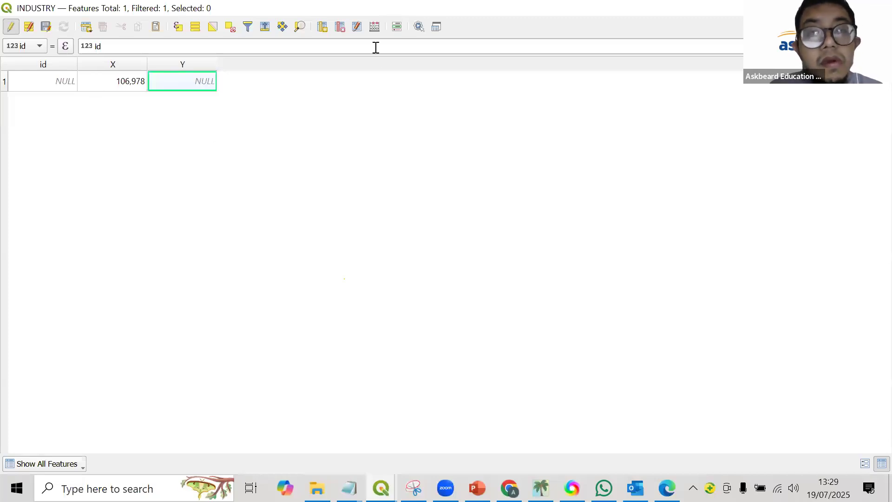
click(374, 27)
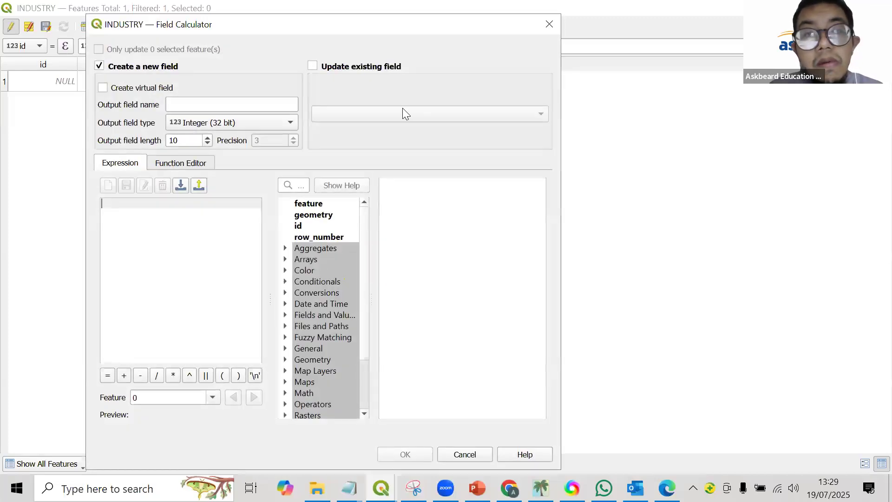
click(402, 113)
click(402, 141)
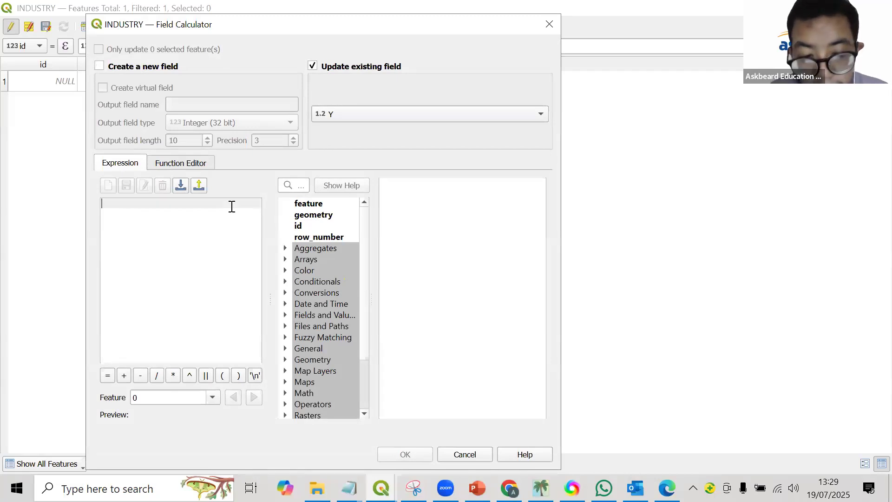
text($y)
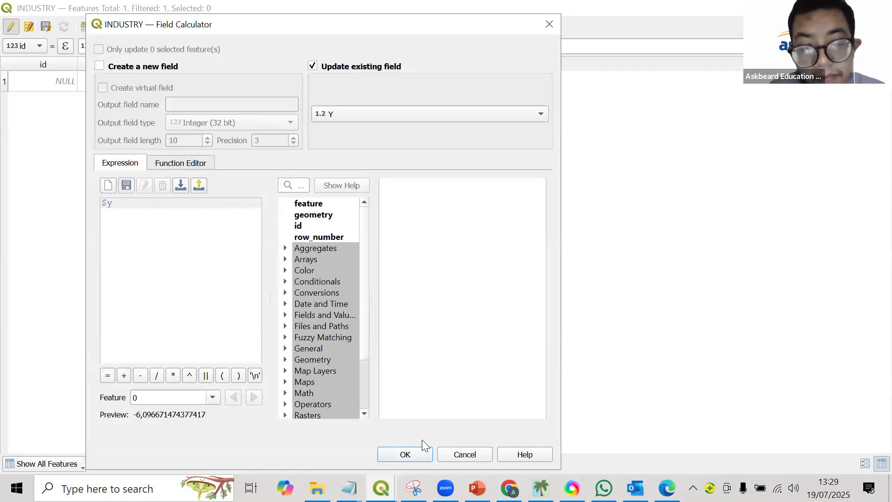
click(406, 454)
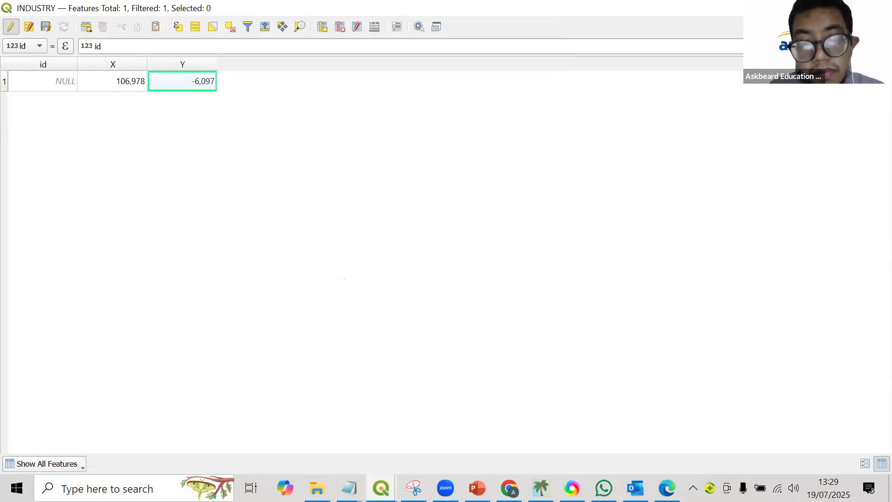
Replace the decimal degrees value in the Chrome converter with -6.097, check it against the attribute table's Y value, and calculate.
click(510, 488)
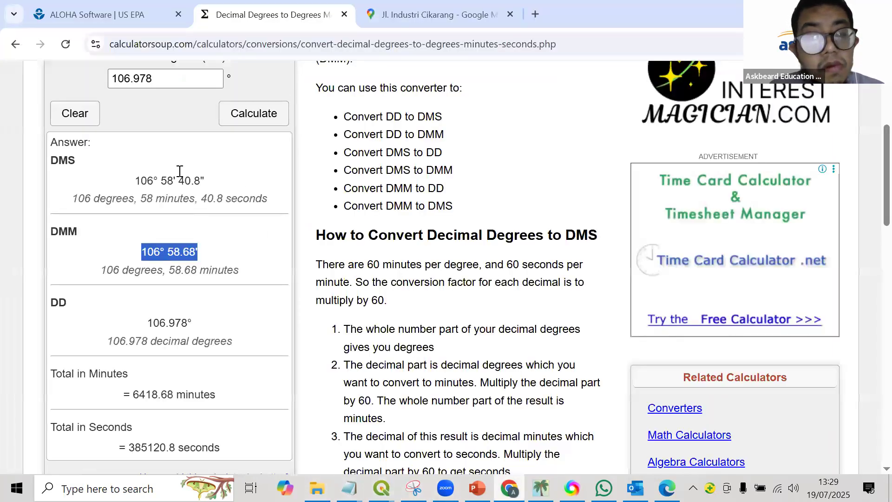
drag(165, 75, 2, 77)
text(-)
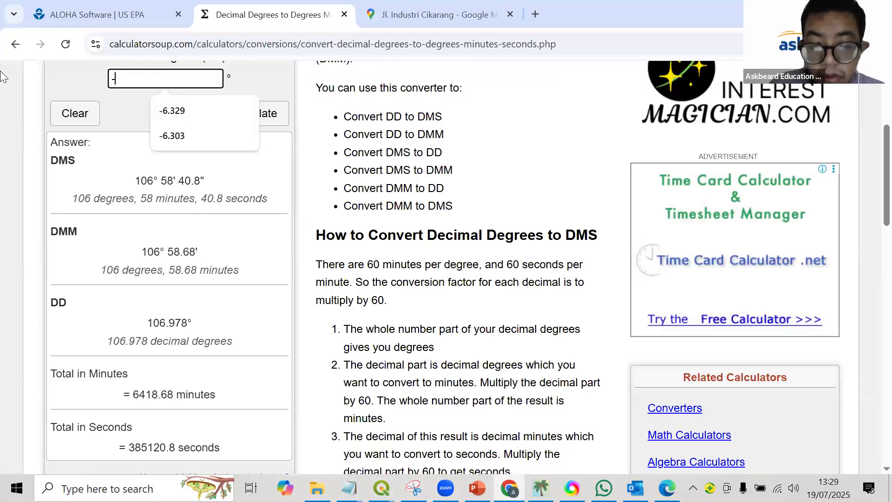
text(6.097)
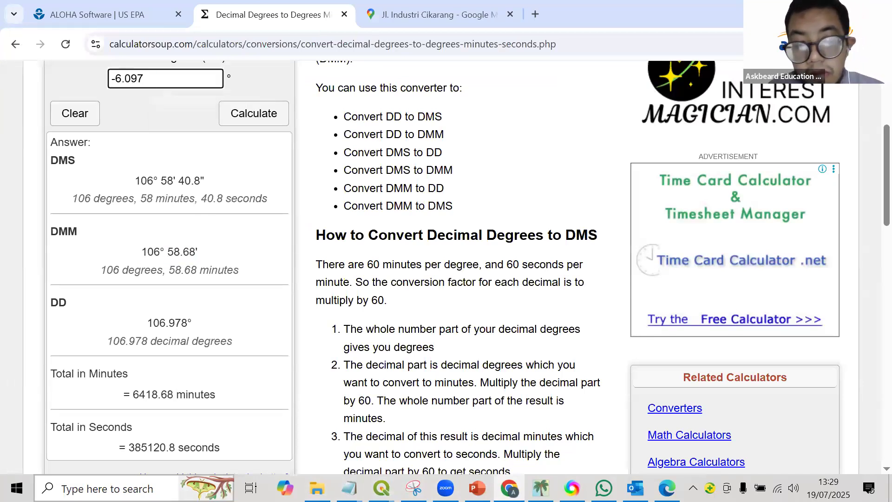
mouse_move(381, 486)
click(449, 453)
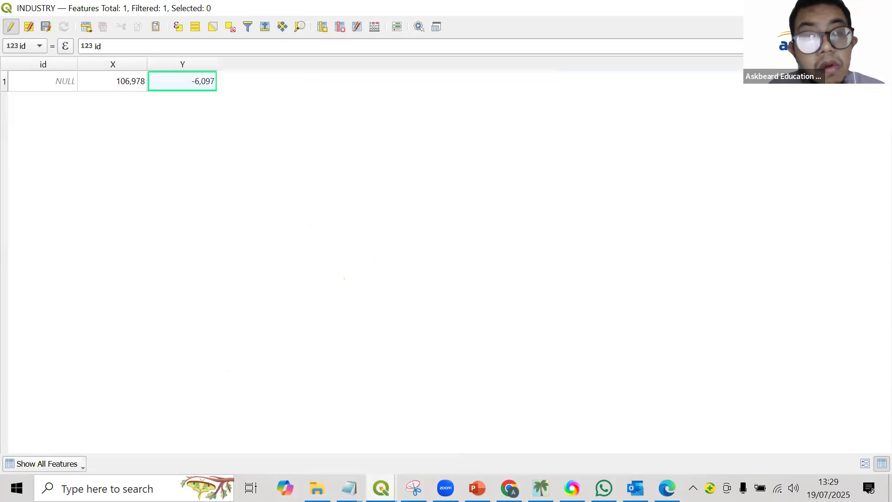
key(alt+Tab)
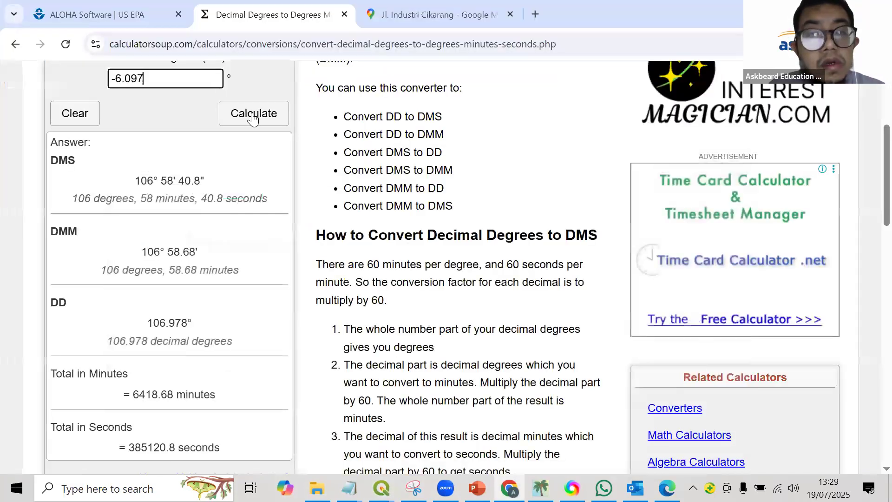
click(254, 115)
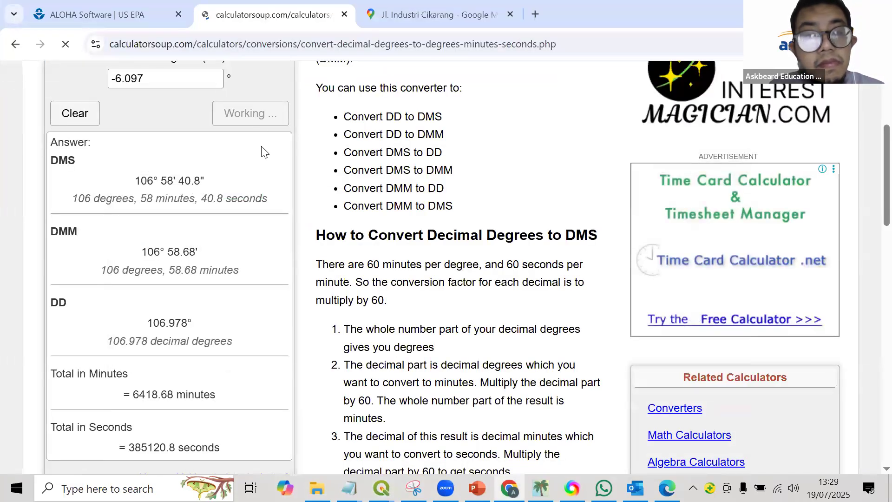
Copy the DMM result - 6° 5.82 from the converter and paste it on the Latitude line of the Notepad note.
scroll(187, 318, down, 3)
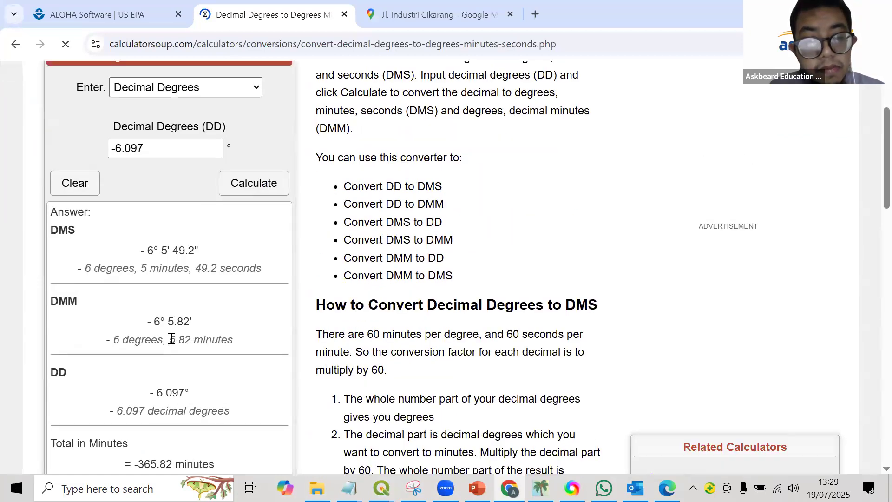
drag(190, 324, 161, 325)
right_click(158, 322)
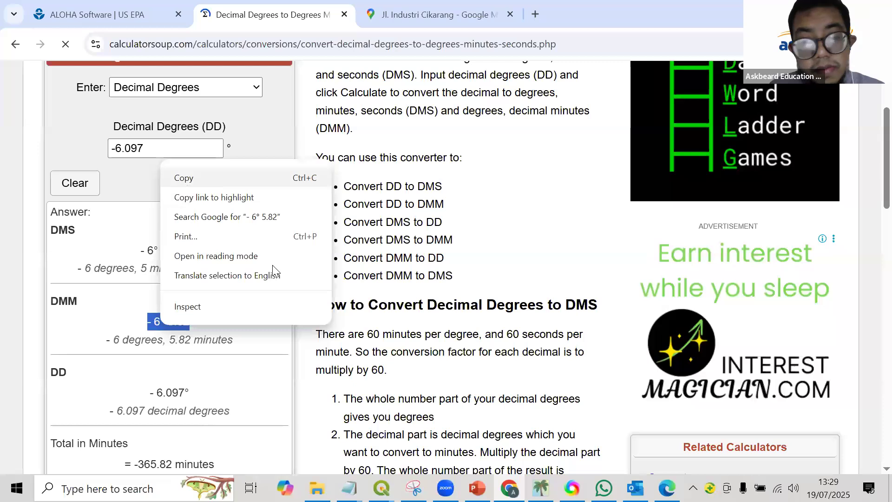
click(186, 177)
mouse_move(348, 488)
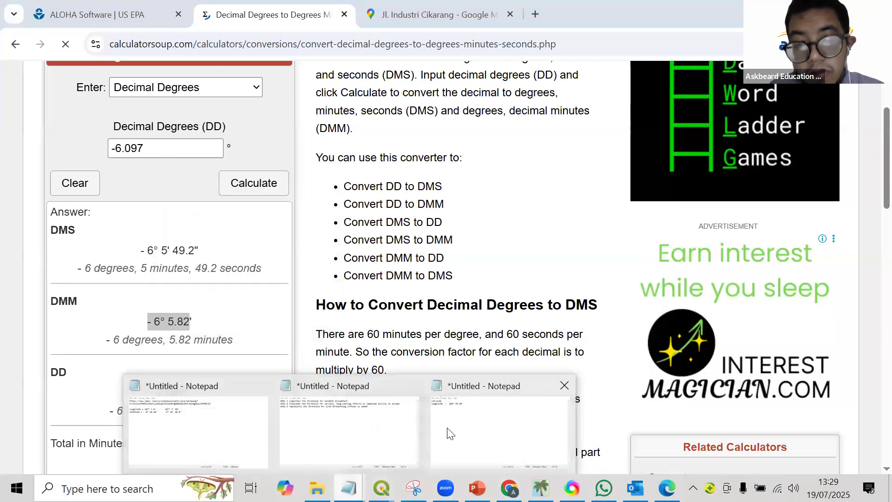
click(449, 431)
key(ctrl+v)
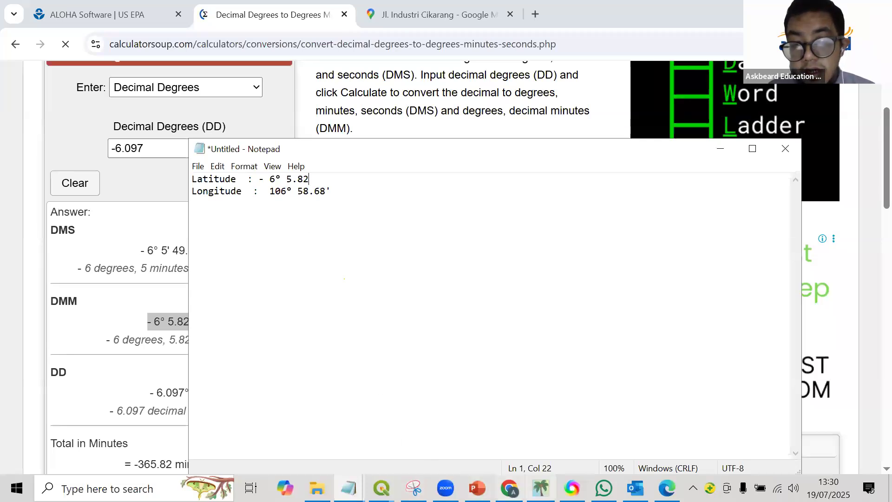
In ALOHA's Location Input, set latitude to S and longitude to E, and check the coordinates in the Notepad note.
click(541, 488)
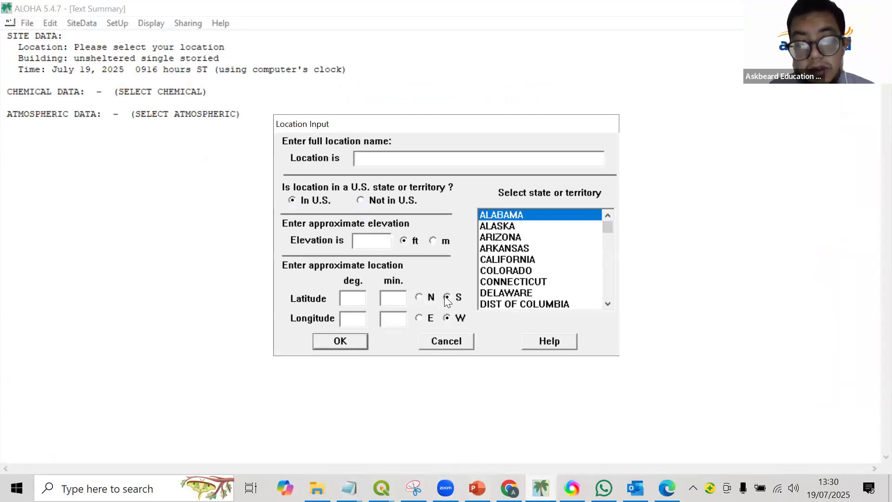
click(420, 318)
click(348, 488)
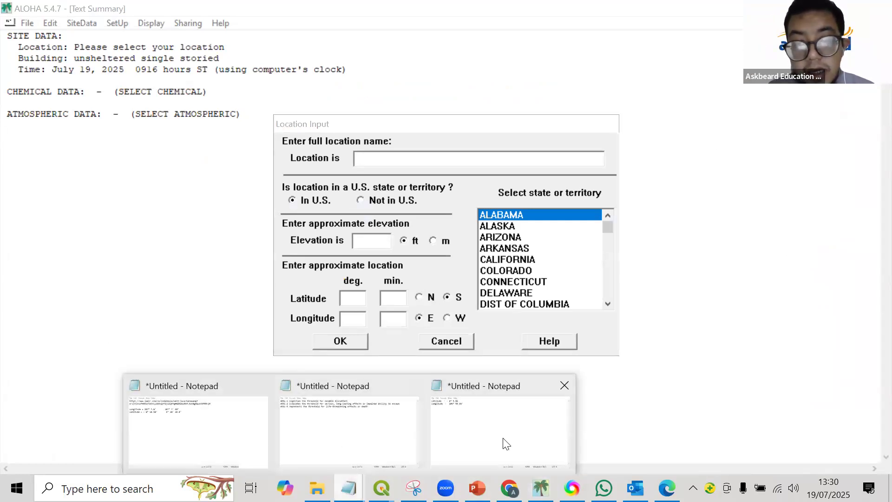
click(506, 443)
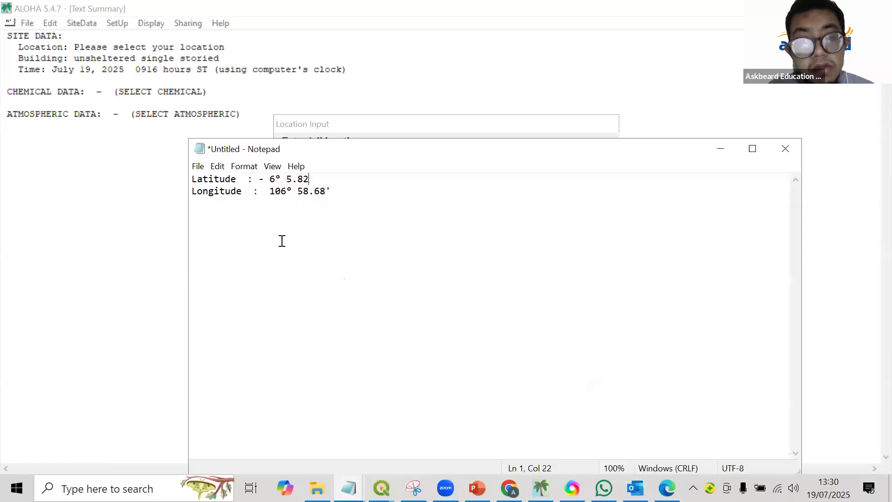
click(126, 339)
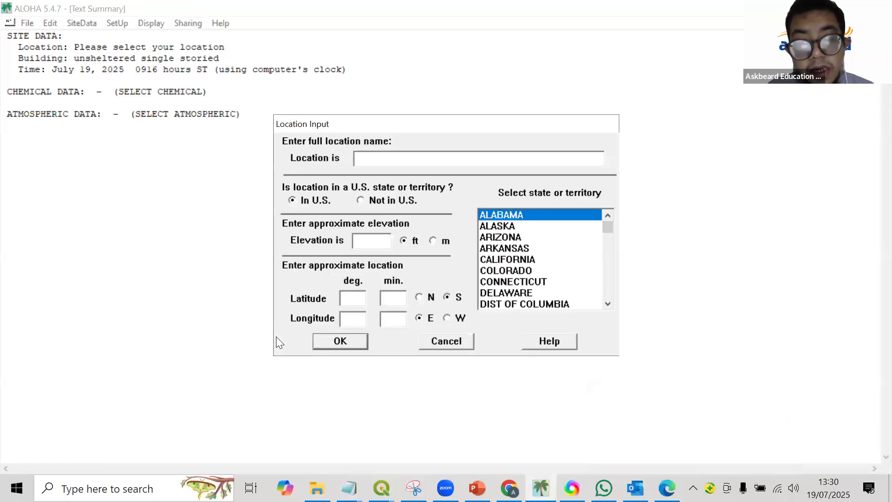
Enter the latitude as 6 degrees and 5.82 minutes in ALOHA's Location Input, consulting the Notepad note for the minutes.
click(333, 307)
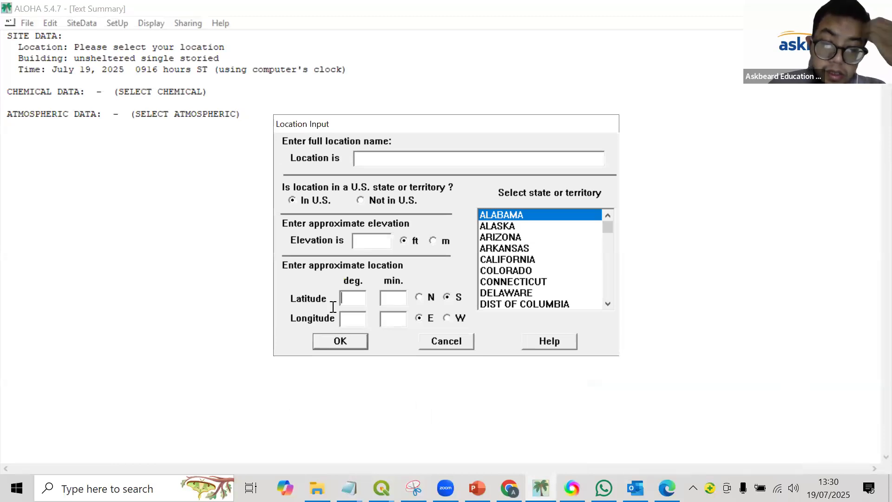
text(6)
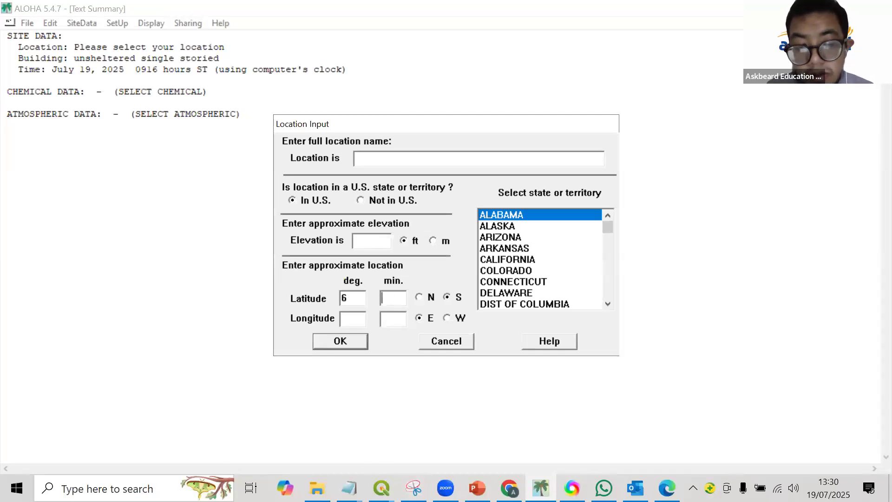
click(349, 488)
click(457, 416)
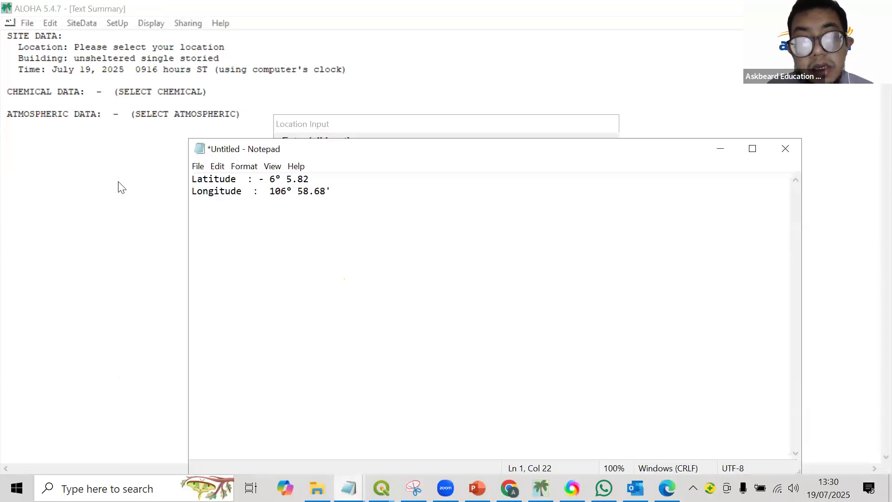
click(101, 180)
text(5.82)
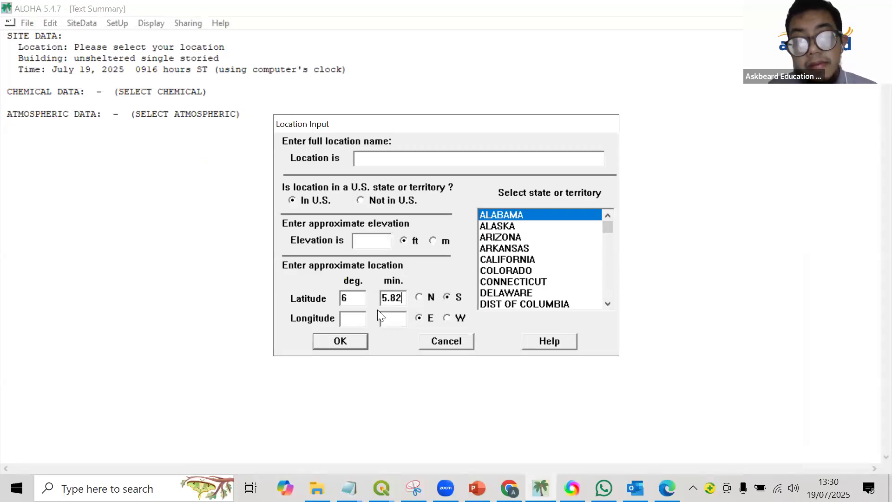
Enter the longitude as 106 degrees and 58.6 minutes in ALOHA's Location Input, consulting the Notepad note for the values.
click(352, 318)
click(348, 488)
click(485, 418)
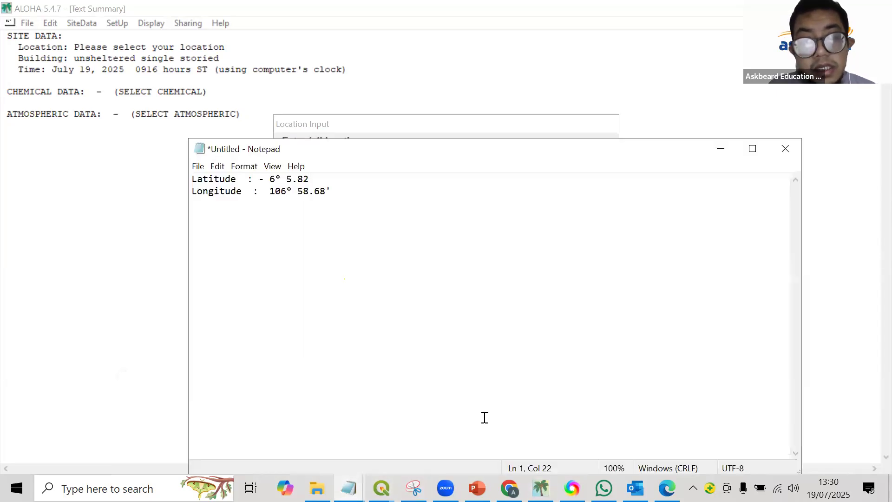
click(131, 319)
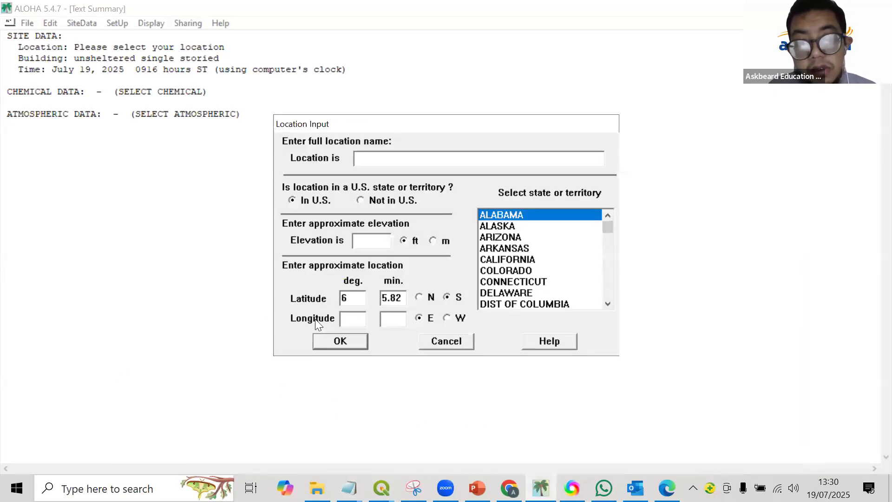
text(1)
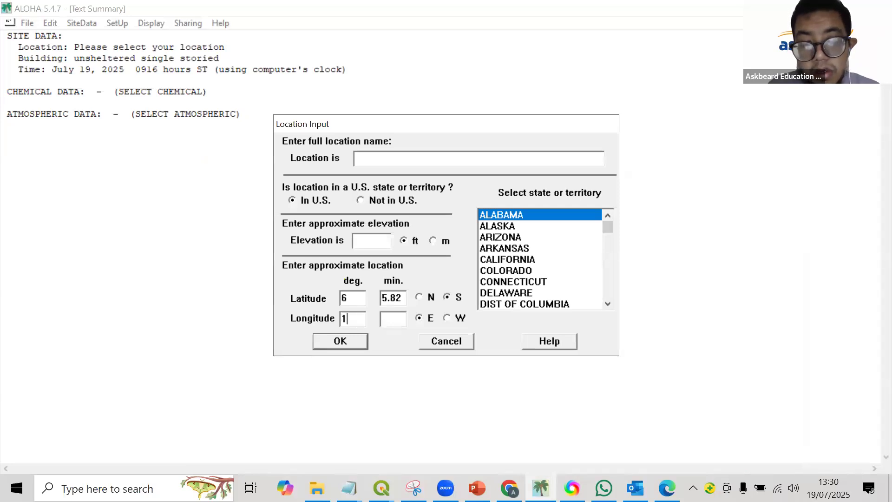
text(06)
key(Tab)
mouse_move(349, 488)
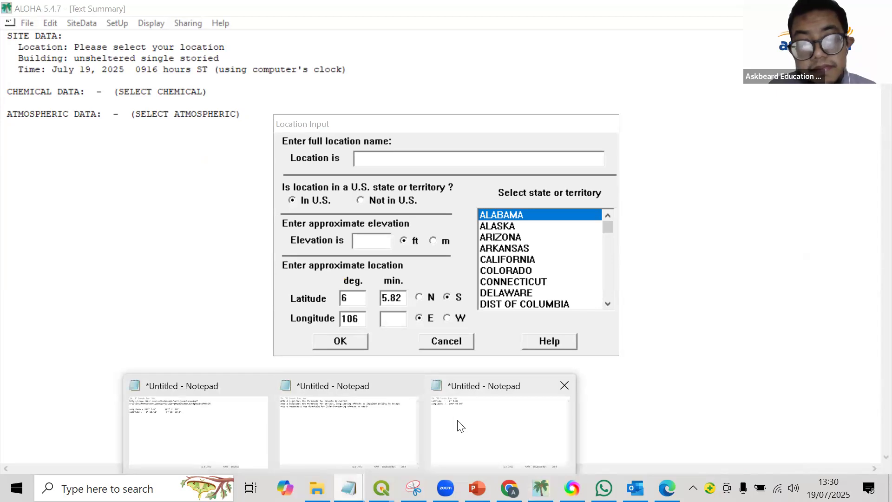
click(490, 411)
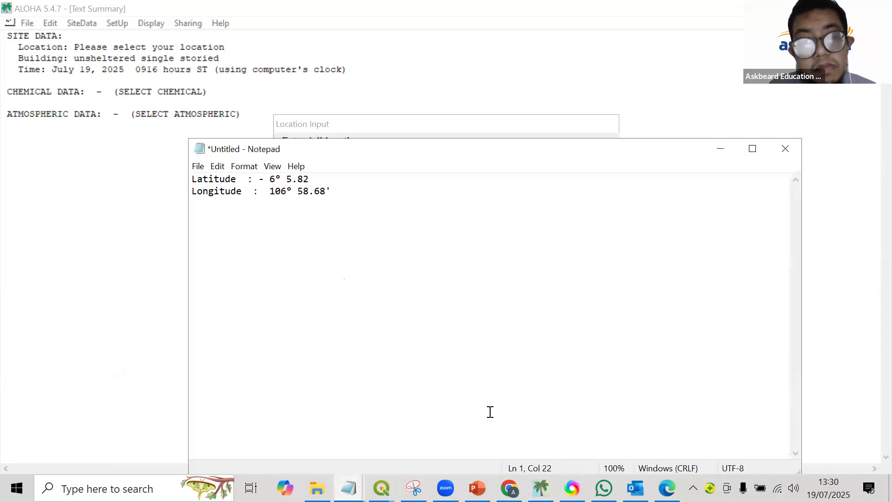
click(135, 285)
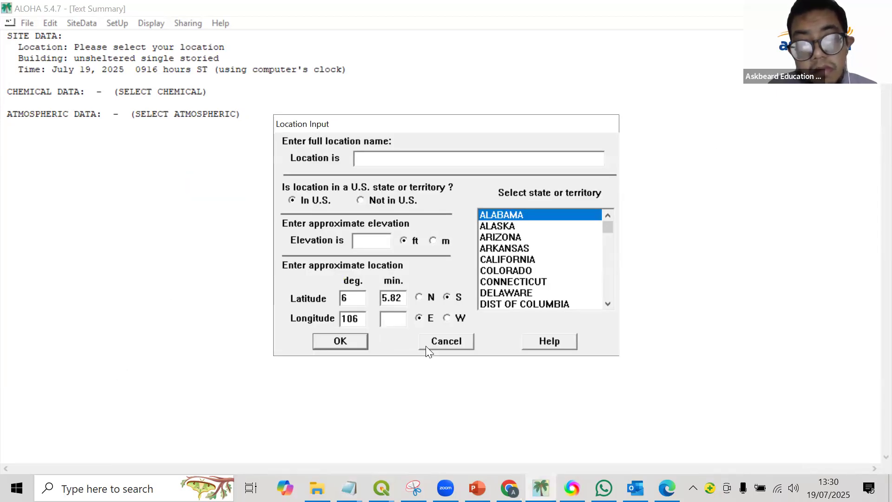
text(58.6)
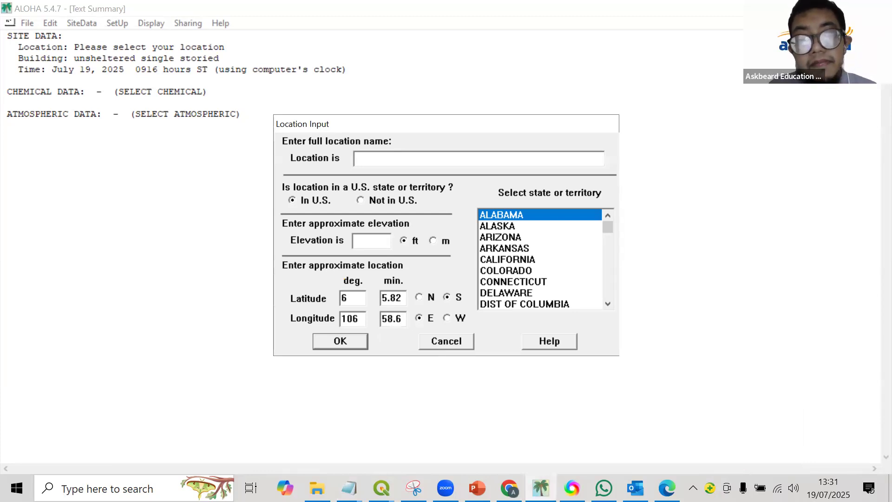
Mark the location as Not in U.S. and enter INDONESIA as the full location name.
click(371, 206)
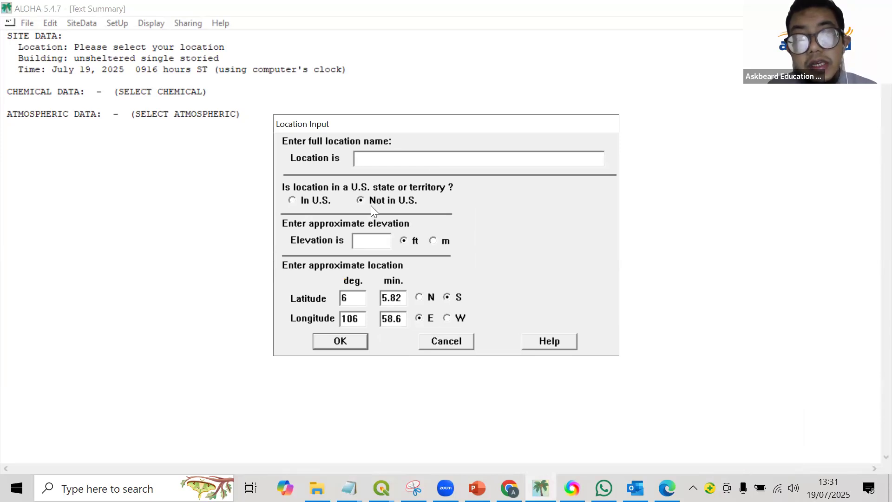
click(377, 160)
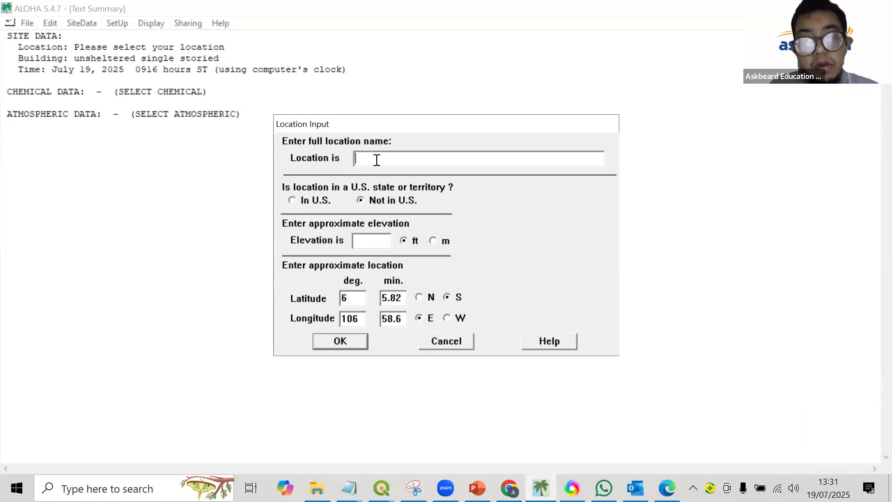
key(Caps_Lock)
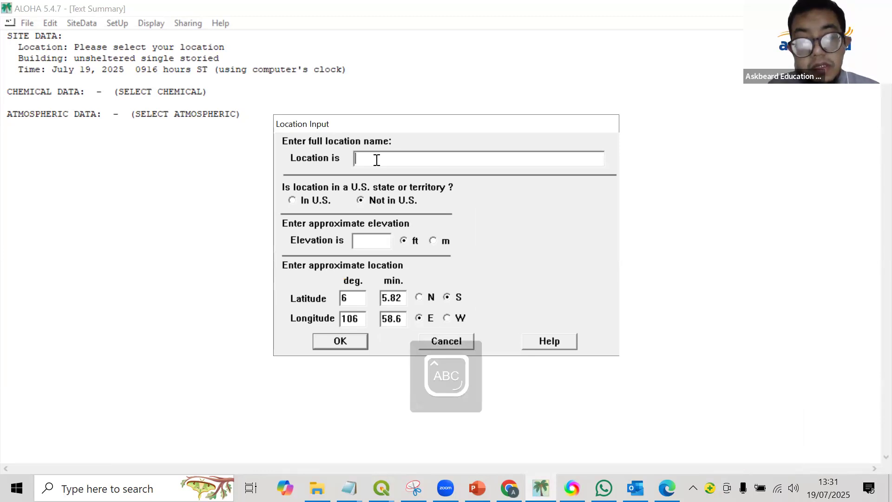
text(INDONESIA)
key(Caps_Lock)
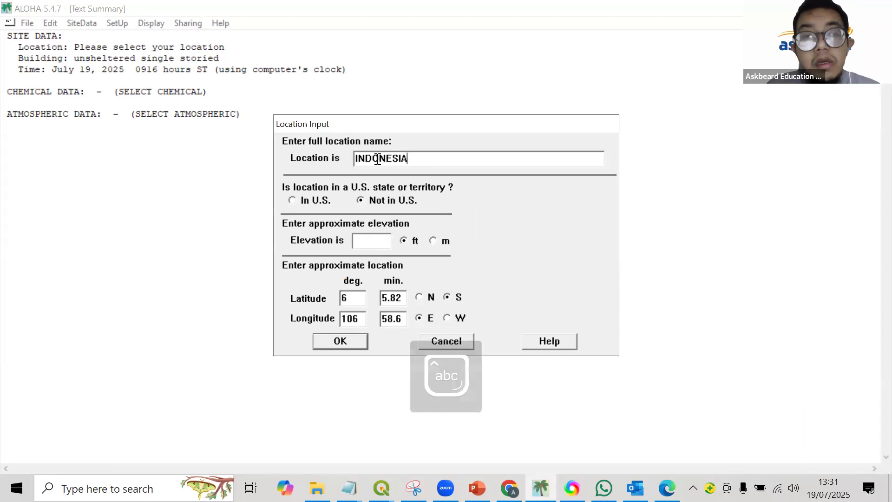
Replace the full location name with INDUSTRY BEKASI.
double_click(378, 159)
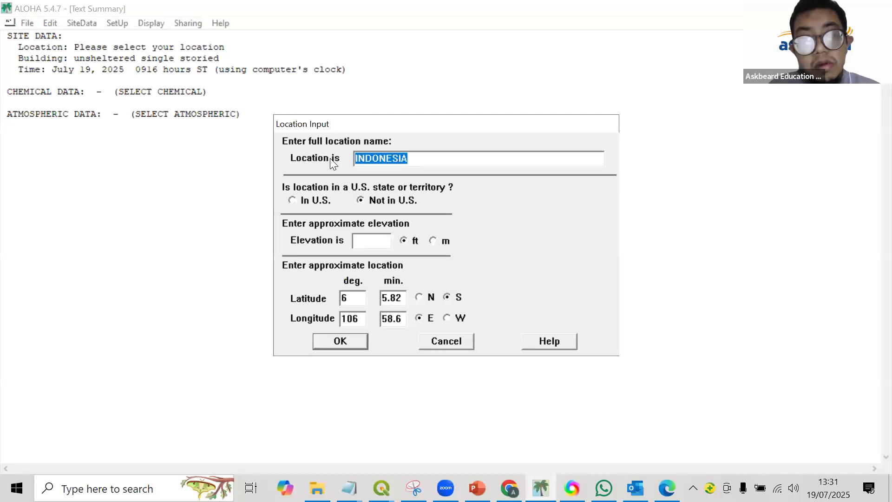
key(BackSpace)
text(indus)
key(BackSpace)
key(BackSpace)
key(BackSpace)
key(BackSpace)
key(BackSpace)
key(Caps_Lock)
text(INDUSTRY BEKASI)
key(Caps_Lock)
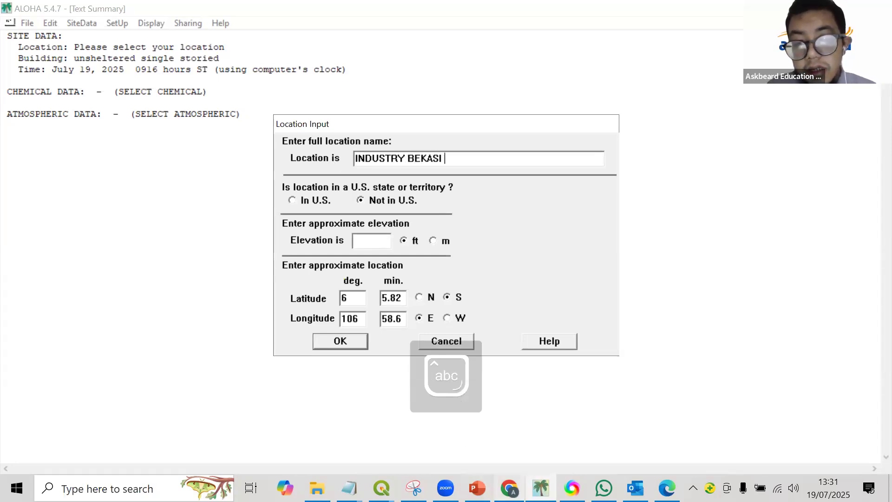
Search Google in Chrome for "elevation bekasi", and look at the industrial area on the QGIS satellite map.
mouse_move(509, 488)
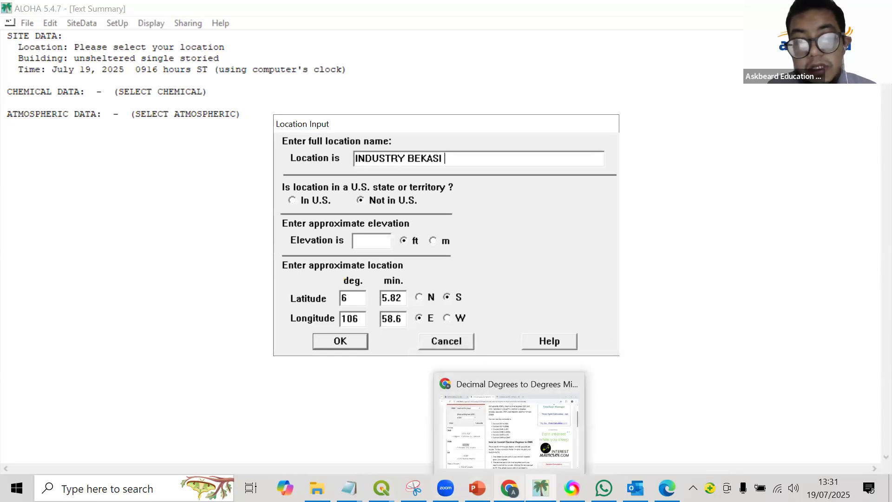
click(509, 427)
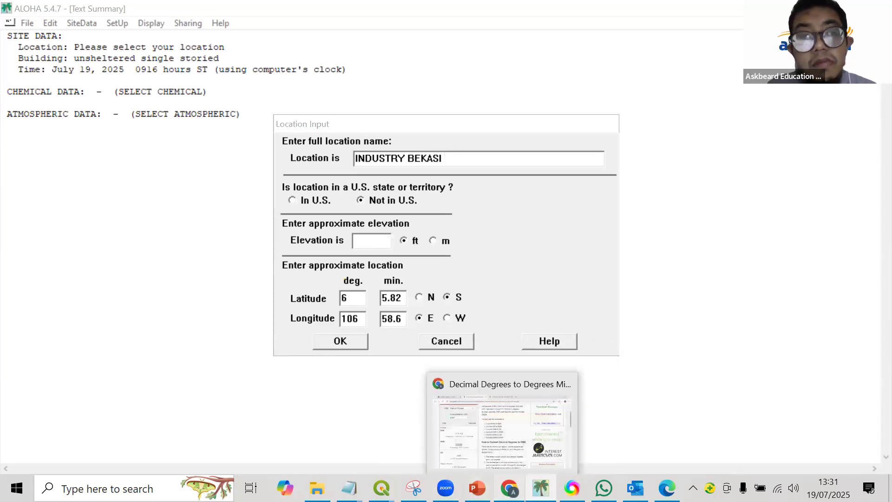
click(419, 14)
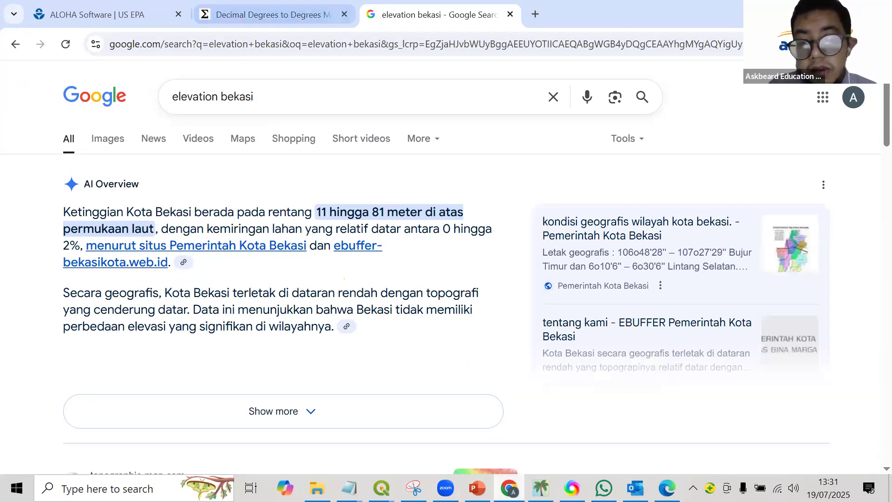
mouse_move(381, 488)
click(371, 449)
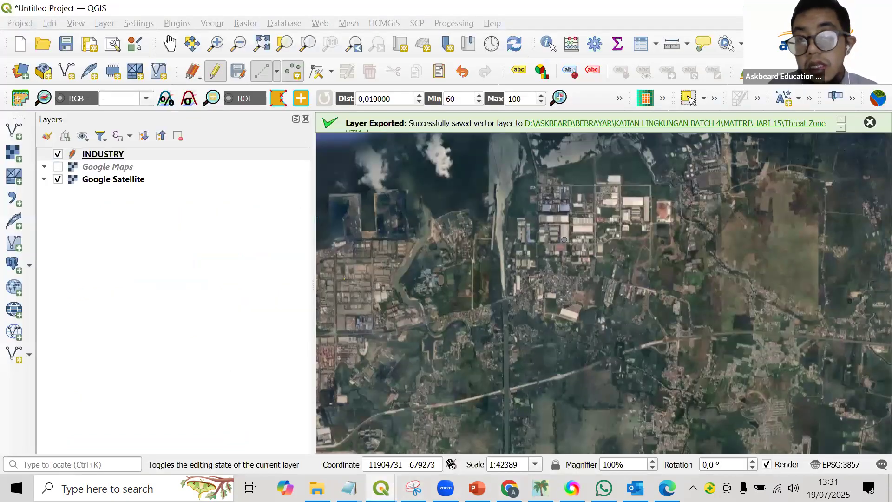
click(812, 8)
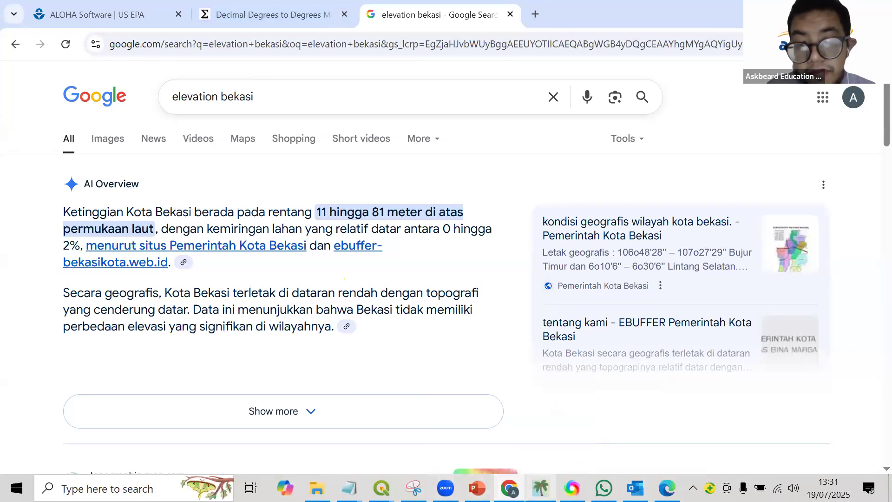
Switch back to ALOHA, set the location's elevation to 11 m, and confirm the Location Input.
click(540, 488)
click(383, 237)
text(11)
click(432, 239)
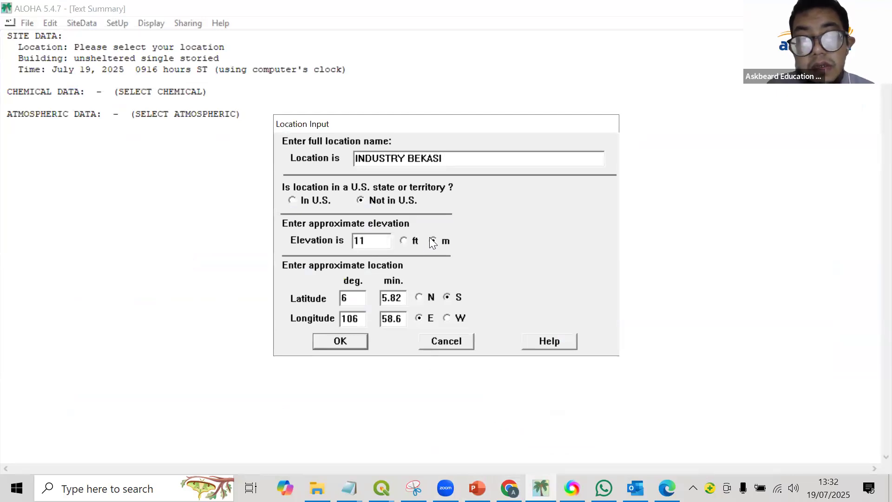
click(347, 339)
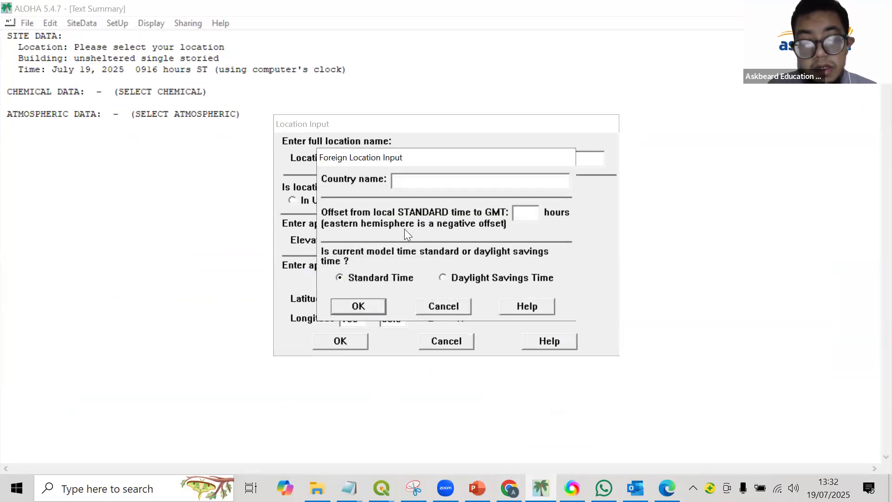
Enter INDONESIA as the country with a GMT offset of -7 hours, and select INDUSTRY BEKASI, INDONESIA as the site location.
key(Caps_Lock)
text(INDONESIA)
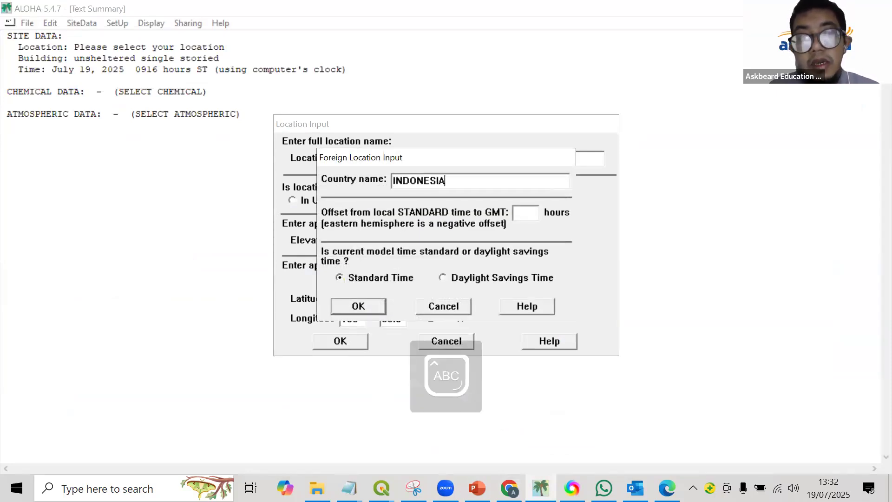
key(Caps_Lock)
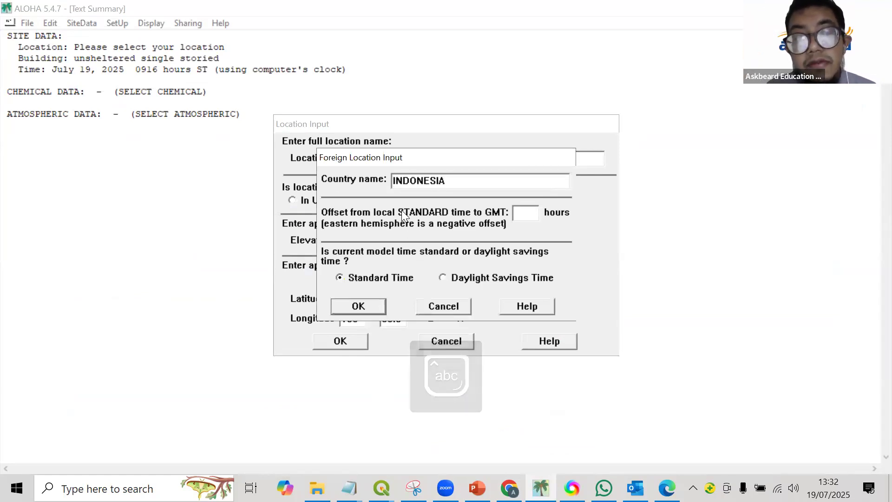
click(514, 213)
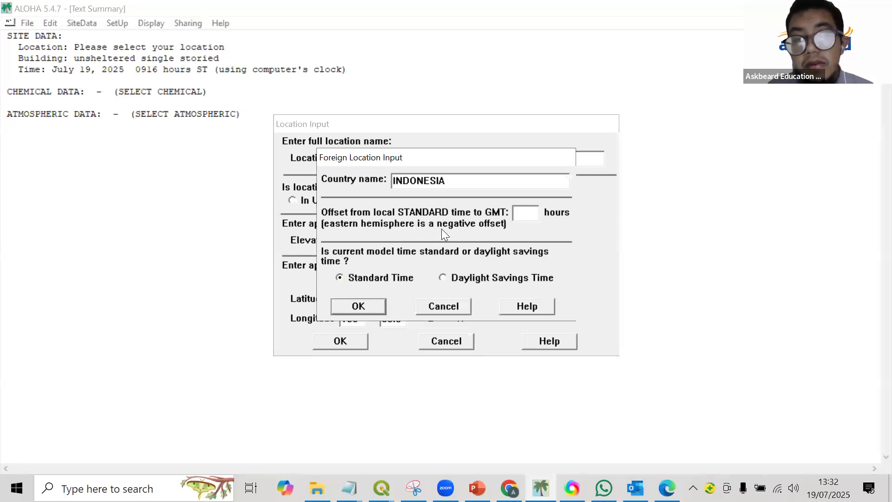
text(-7)
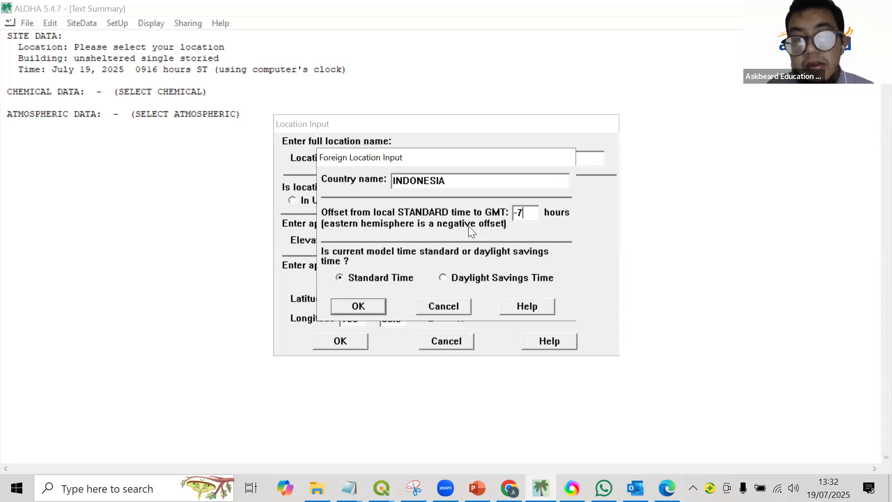
click(366, 304)
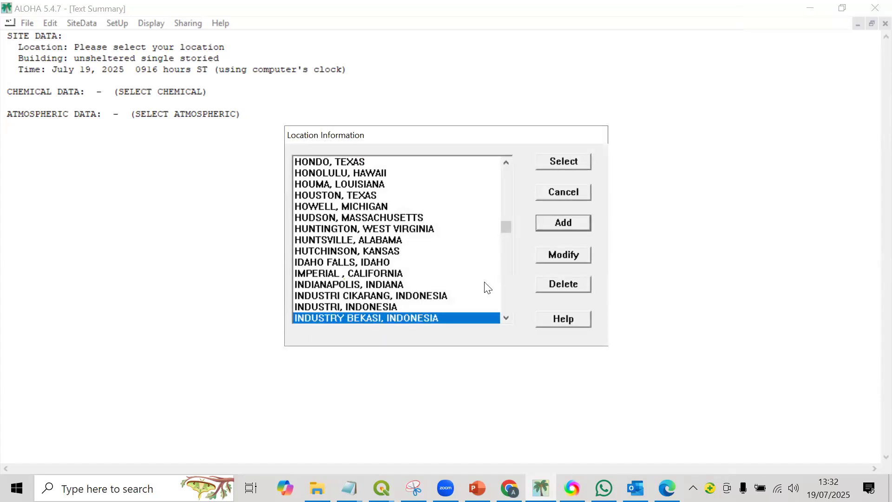
click(575, 160)
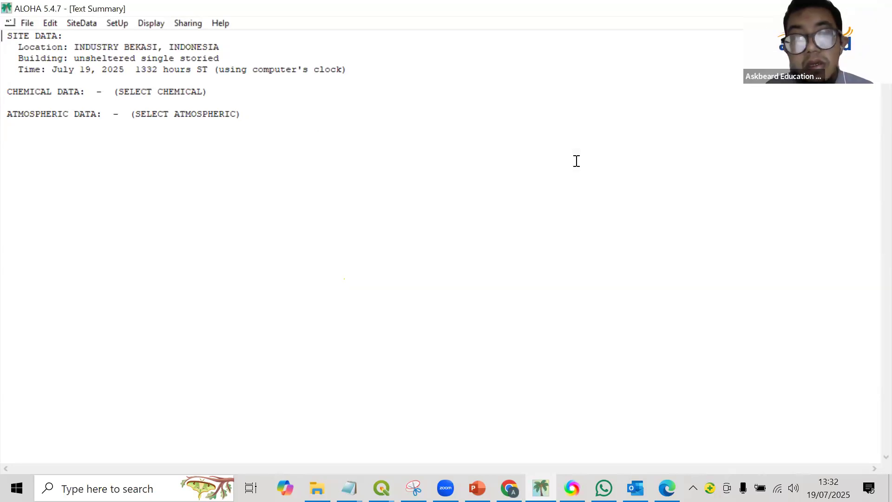
Open the Building Type settings for the site in ALOHA.
click(48, 23)
mouse_move(79, 22)
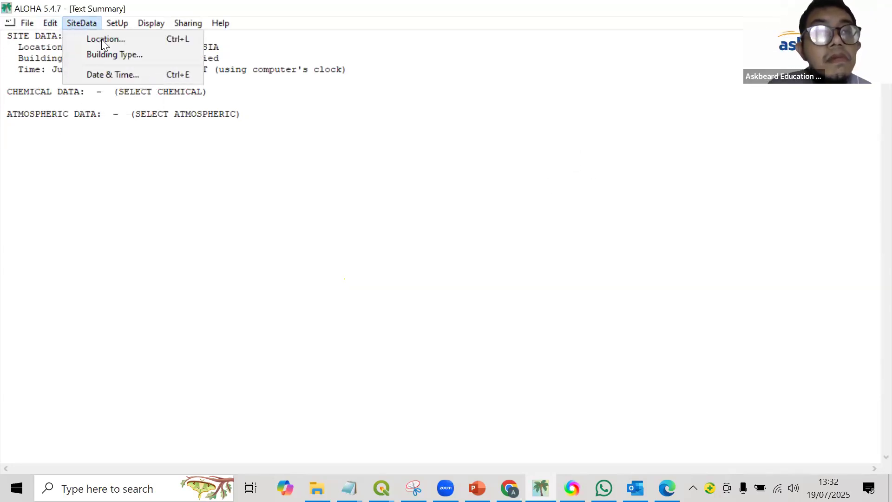
click(112, 54)
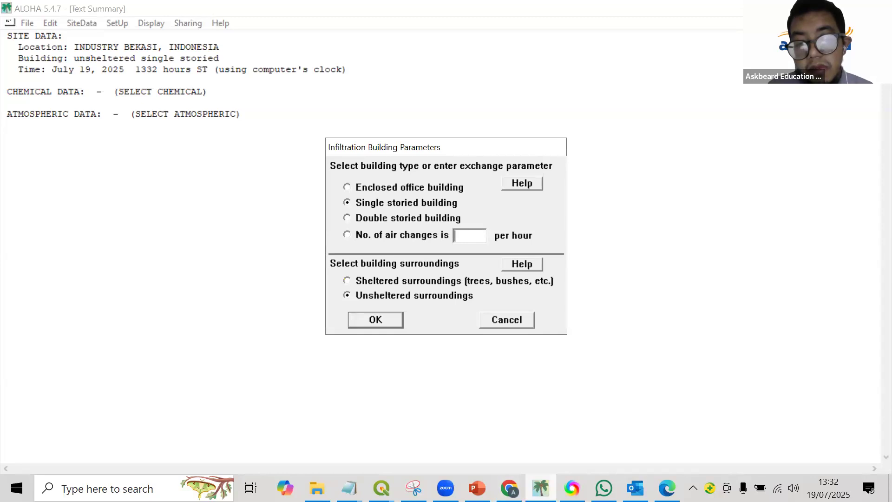
Examine the industrial point's surroundings on the QGIS satellite map for choosing the building type and shelter, and return to ALOHA's building parameters.
mouse_move(381, 488)
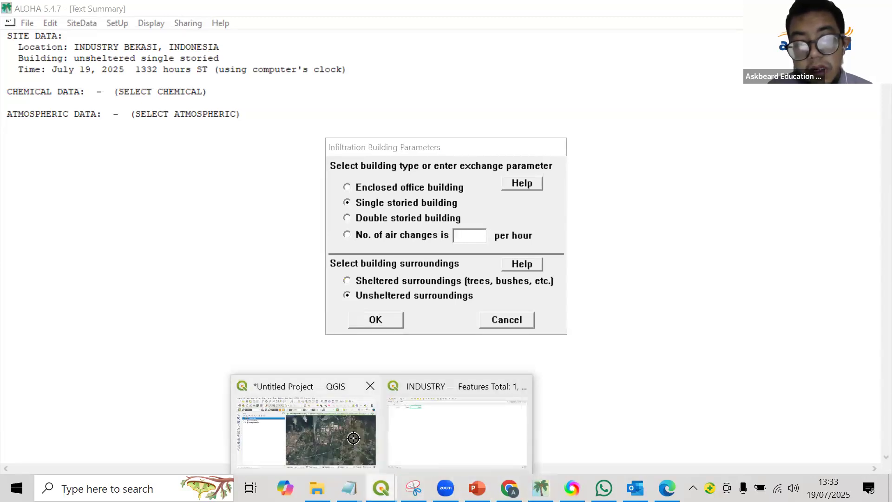
click(354, 438)
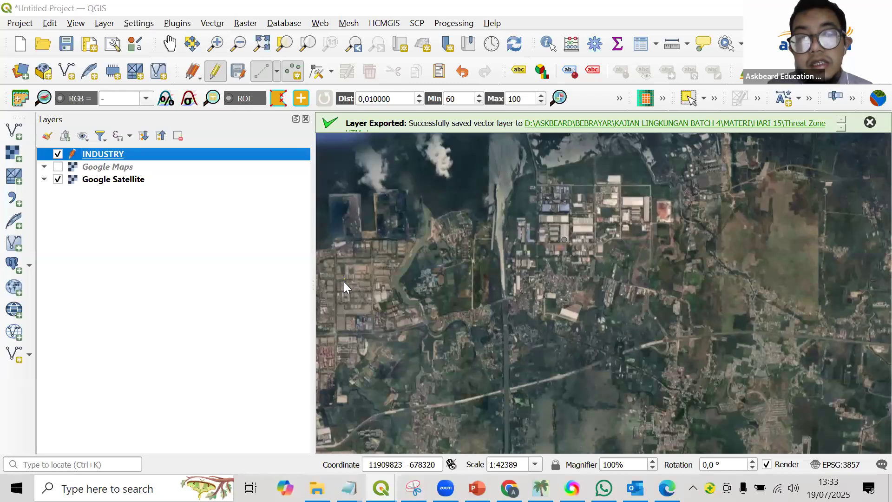
key(alt+Tab)
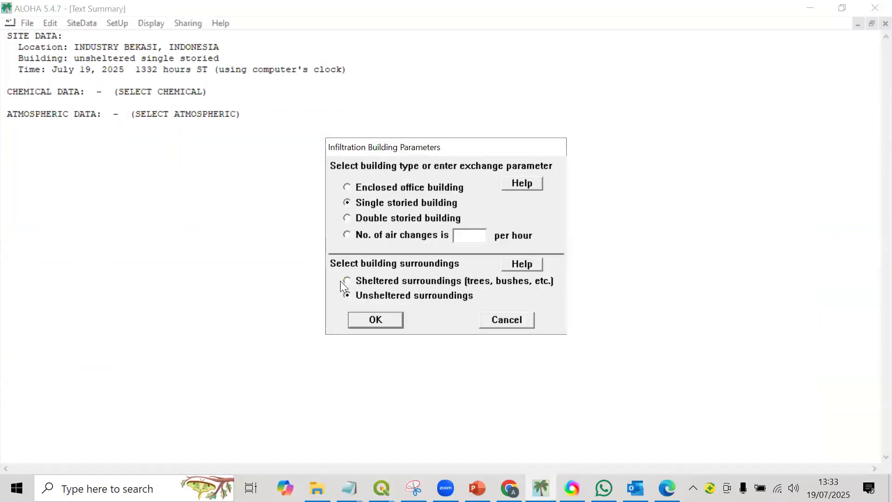
mouse_move(381, 488)
click(328, 431)
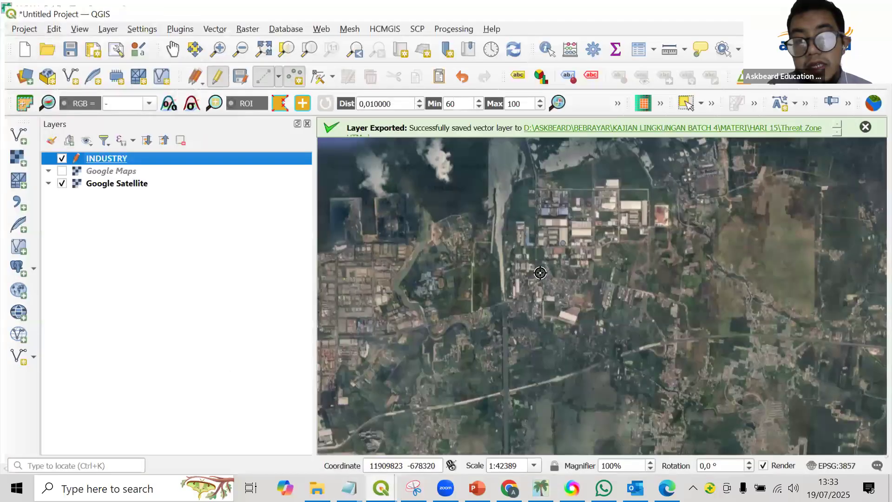
scroll(610, 254, up, 2)
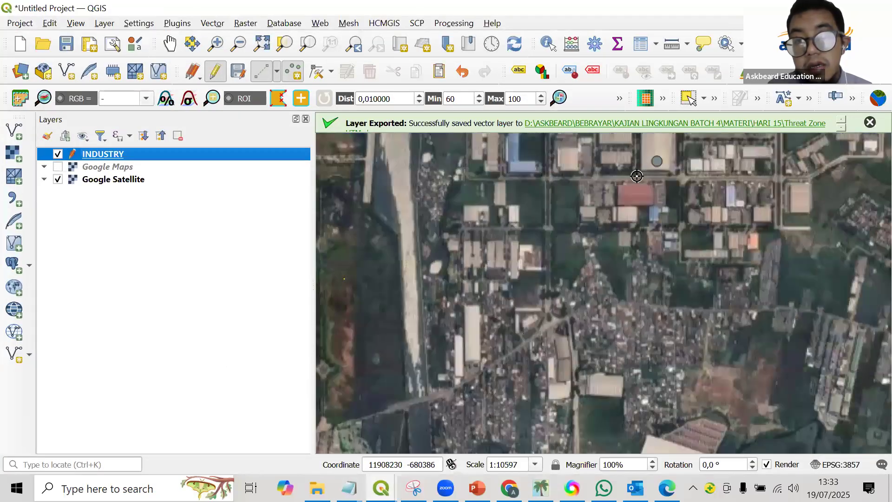
scroll(519, 231, down, 2)
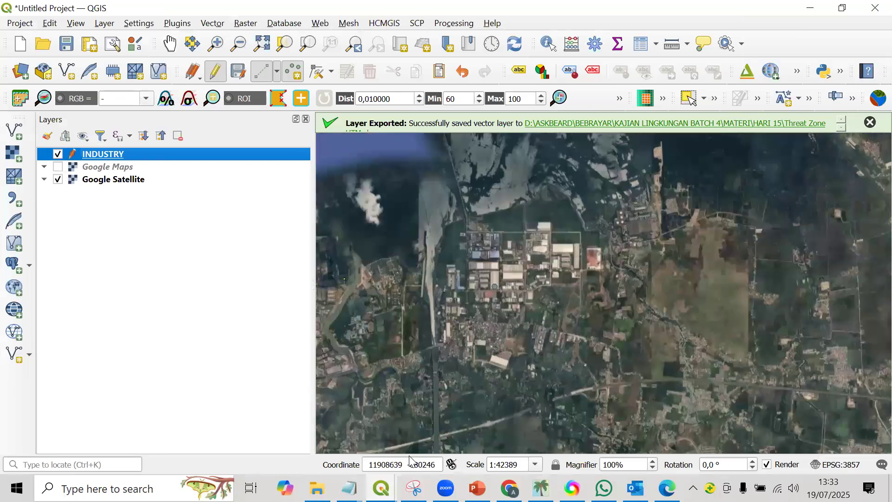
mouse_move(382, 488)
click(428, 445)
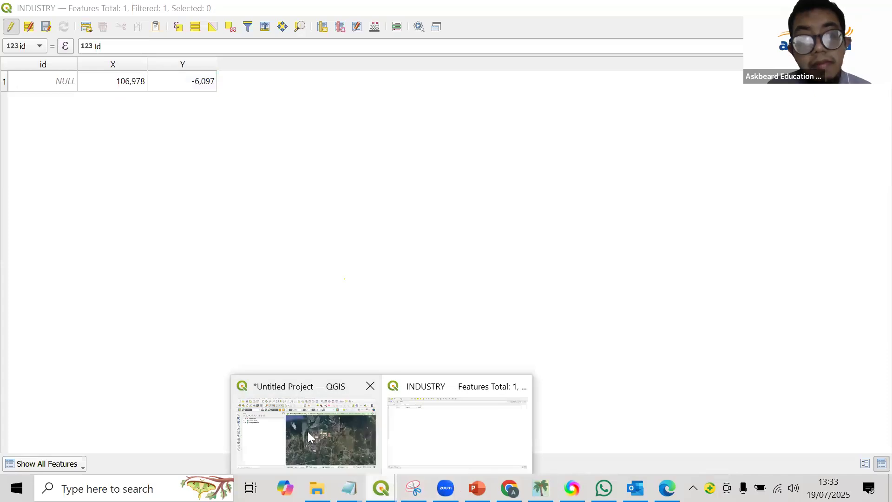
click(308, 434)
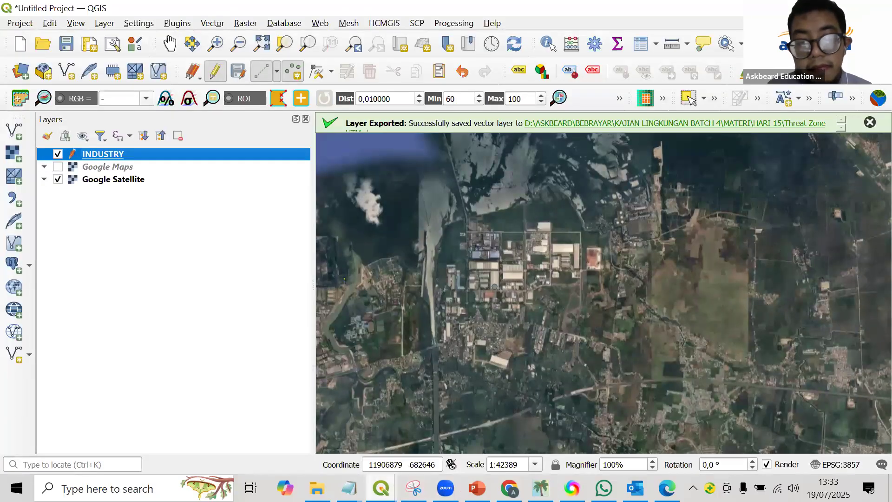
mouse_move(509, 488)
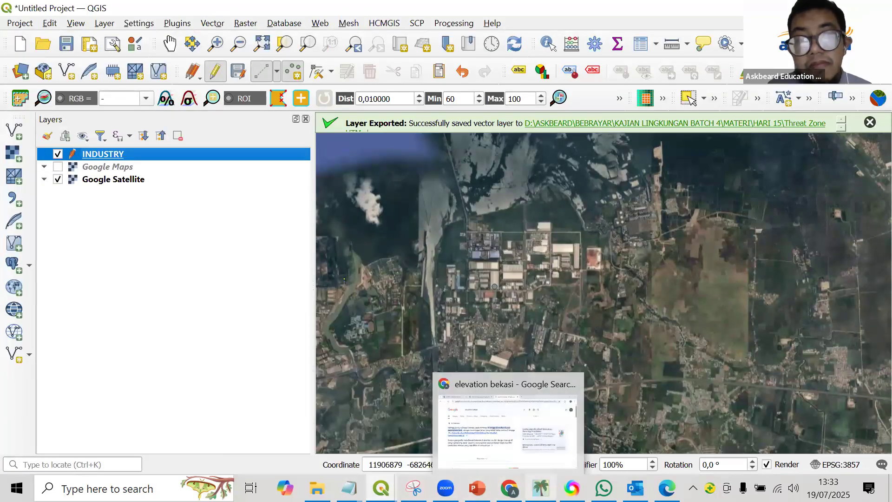
click(541, 488)
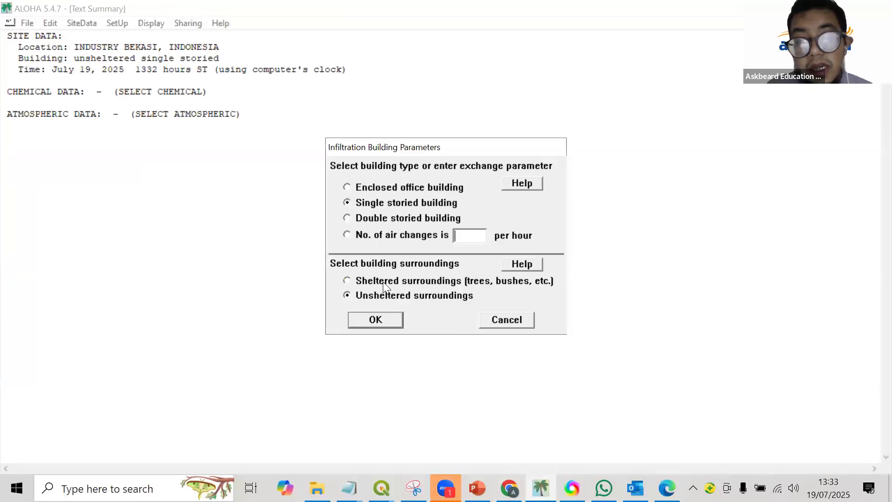
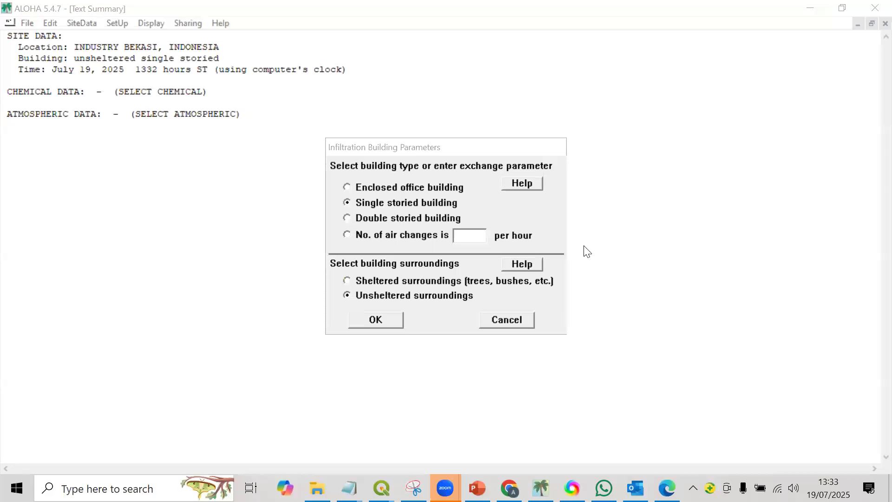
Set the single storied building's surroundings to sheltered, check them against the QGIS satellite map, and confirm the building parameters in ALOHA.
click(379, 292)
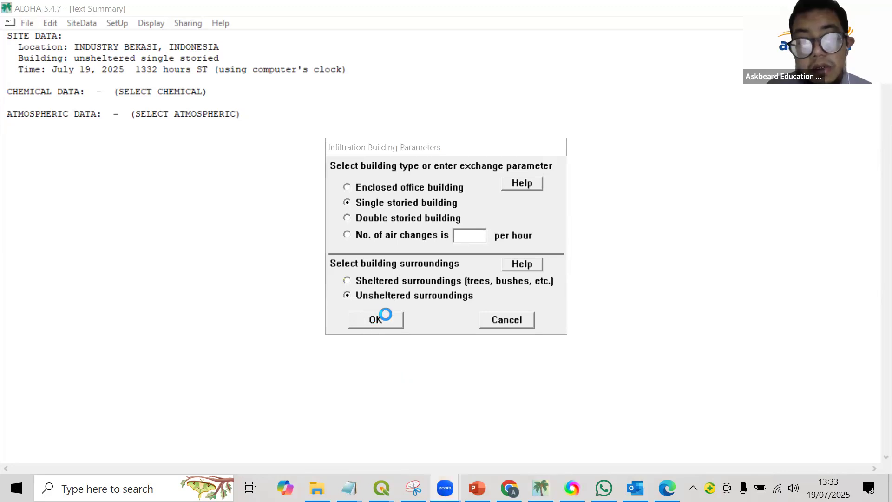
click(376, 279)
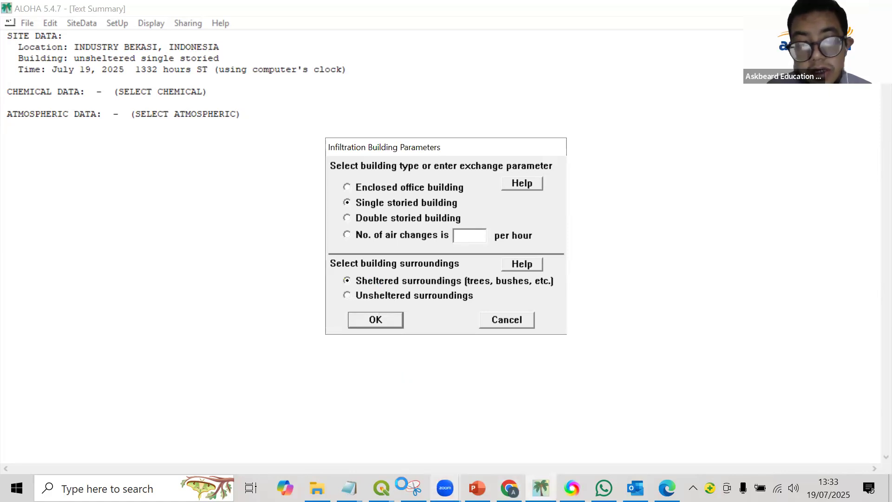
click(381, 488)
click(340, 434)
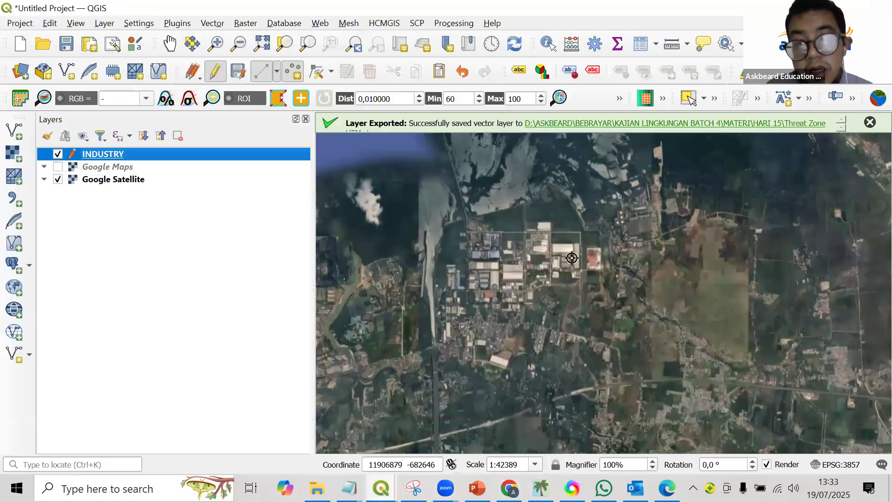
scroll(562, 265, up, 2)
scroll(562, 264, down, 2)
key(alt+Tab)
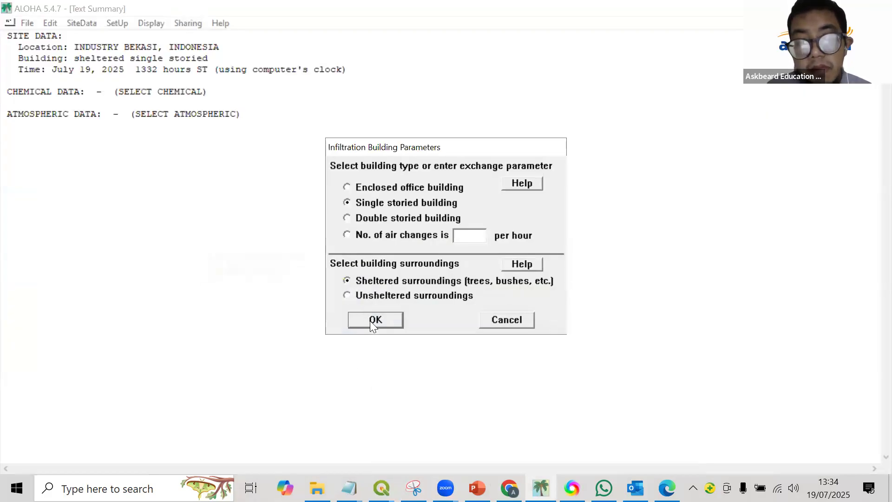
click(371, 320)
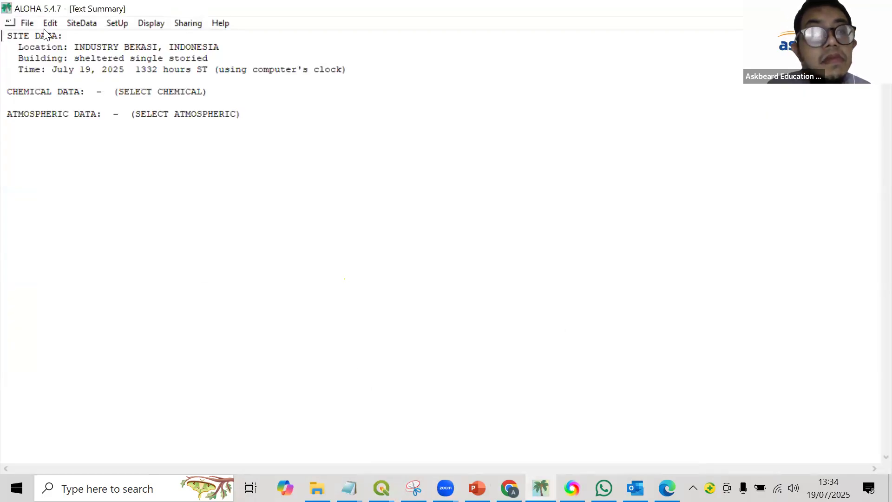
Set the site's date and time to use the computer's internal clock.
click(73, 26)
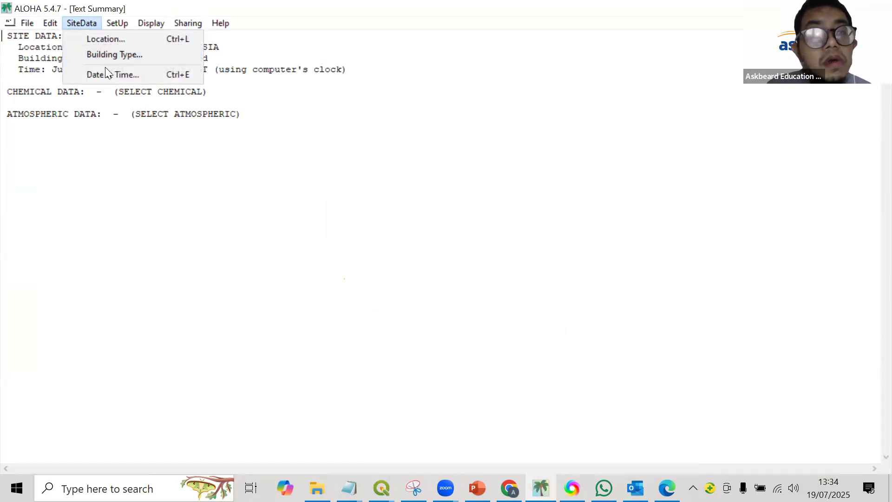
click(114, 75)
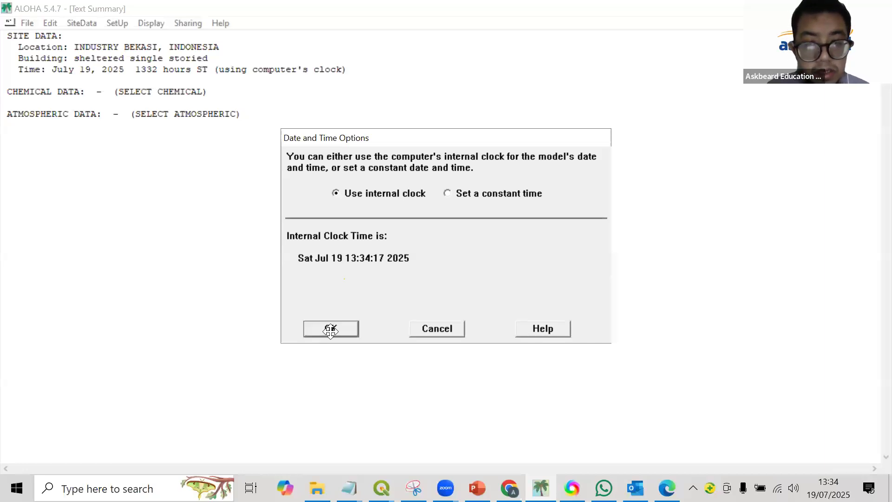
click(354, 329)
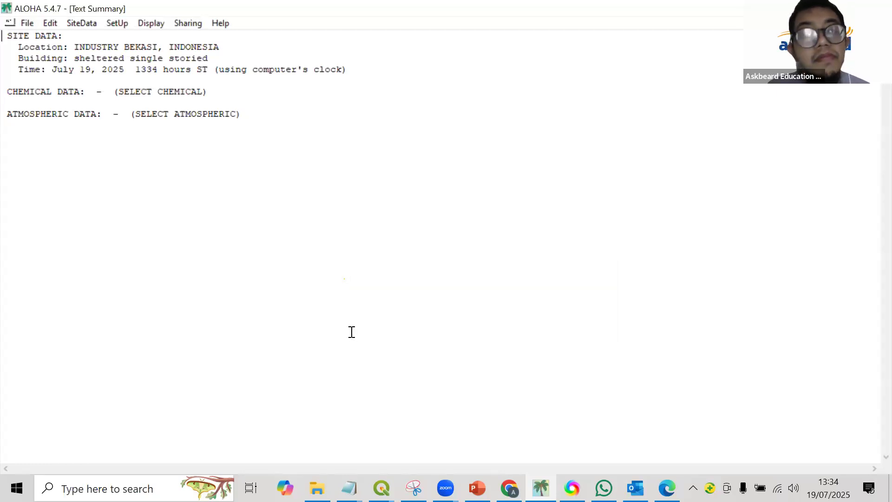
Open the chemical setup and highlight SULFUR DIOXIDE in the list of pure chemicals.
click(82, 23)
mouse_move(105, 25)
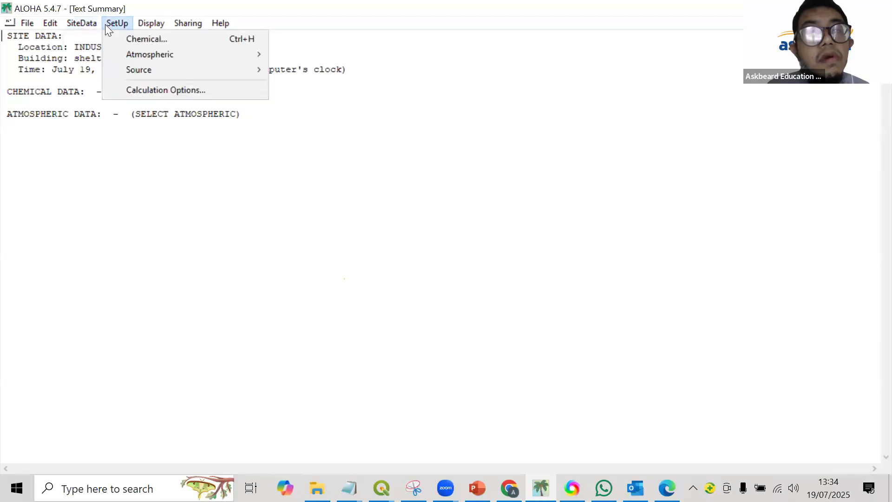
click(135, 40)
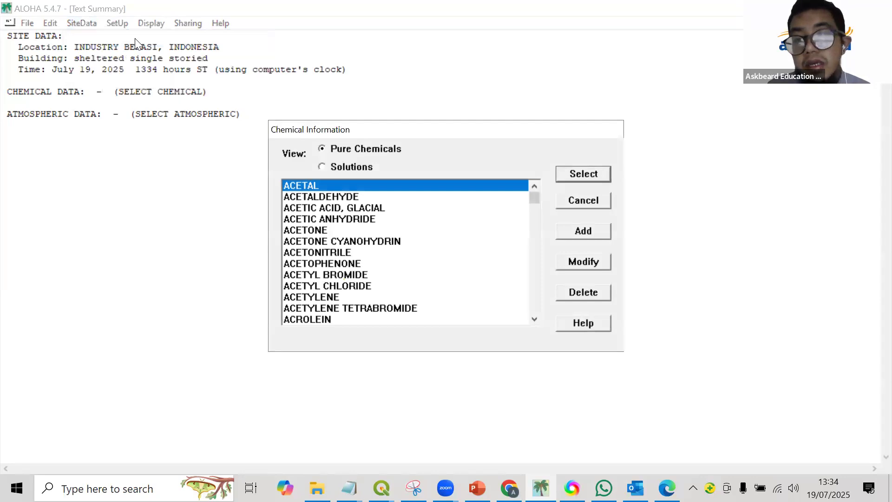
click(718, 268)
click(529, 194)
drag(534, 200, 444, 274)
scroll(444, 275, up, 20)
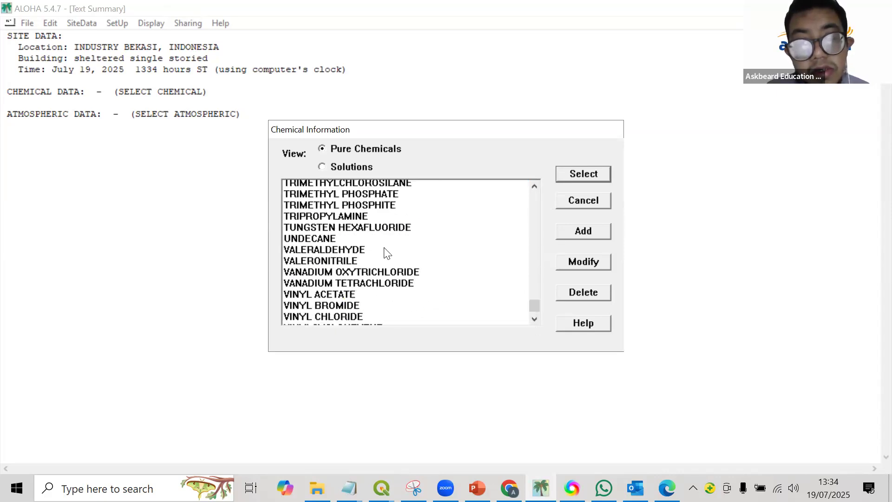
scroll(406, 260, up, 20)
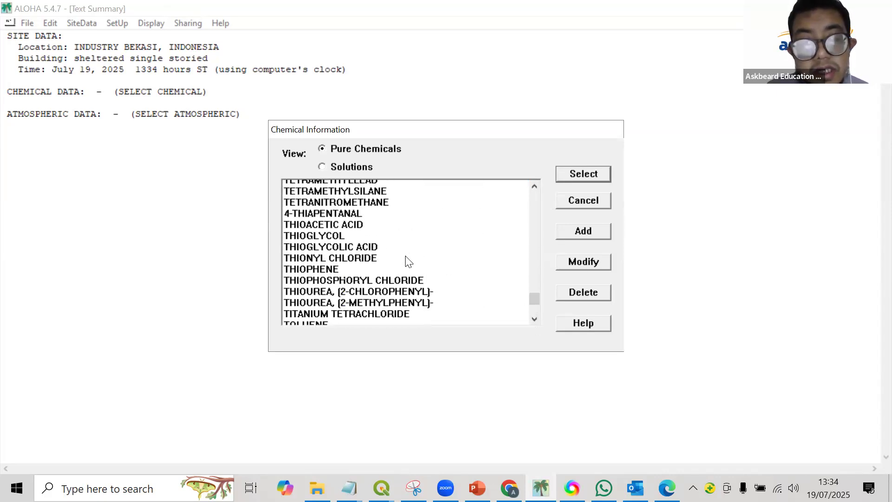
mouse_move(535, 283)
mouse_down()
mouse_move(537, 259)
mouse_move(538, 290)
mouse_up()
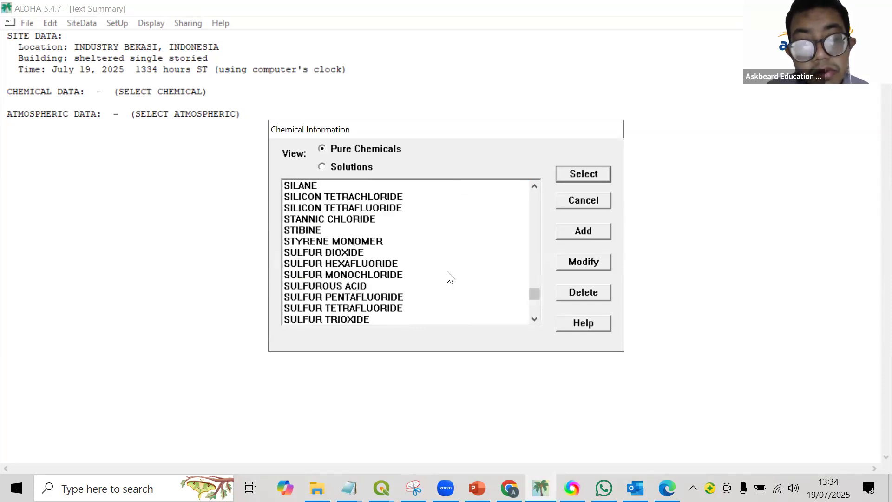
scroll(450, 277, down, 1)
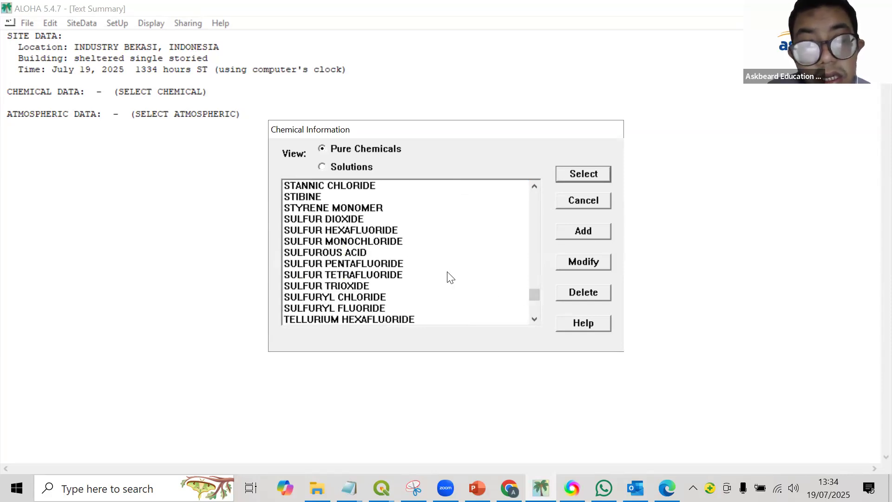
click(350, 221)
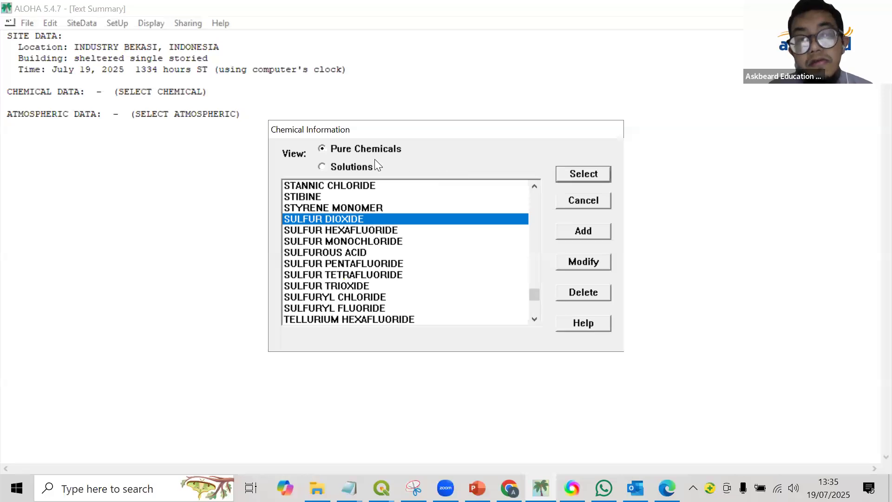
Examine the pure chemicals list and the available solutions, and return to the pure chemicals view.
scroll(531, 290, up, 7)
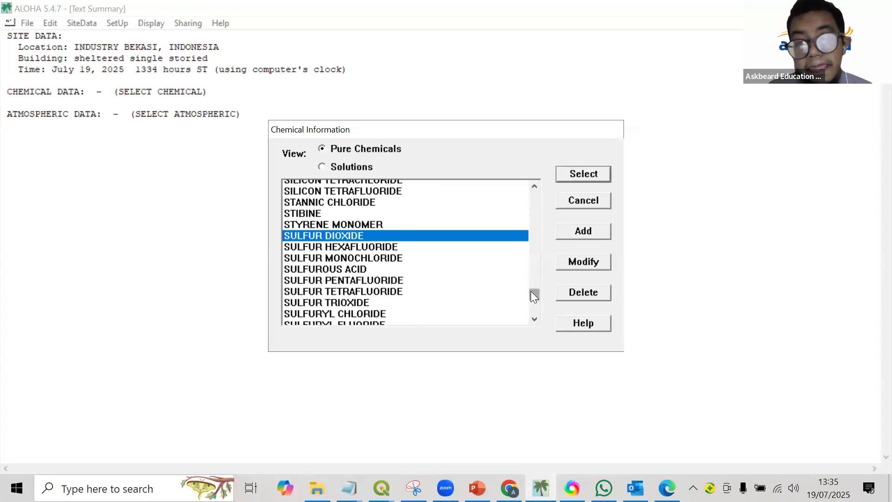
drag(531, 192, 533, 291)
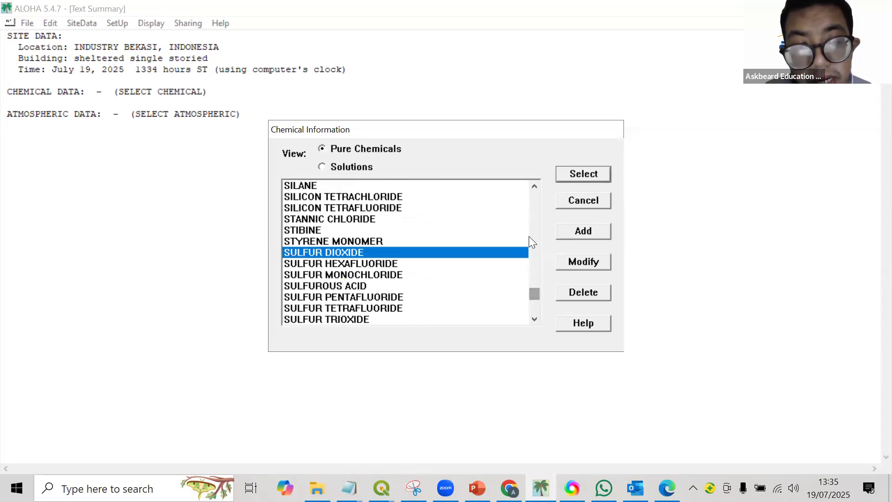
click(357, 165)
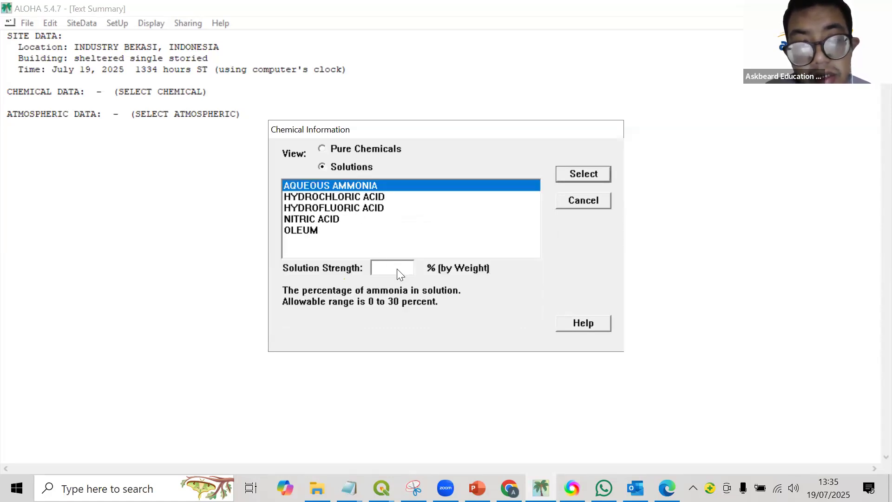
click(360, 149)
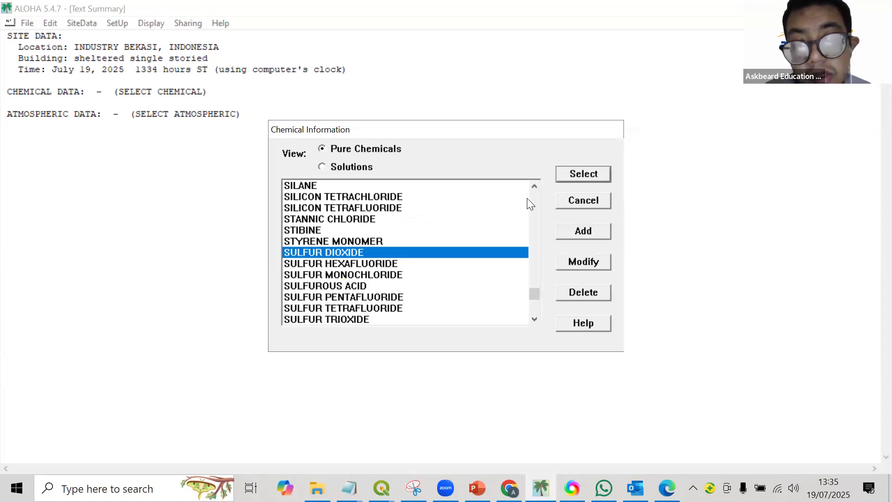
click(566, 236)
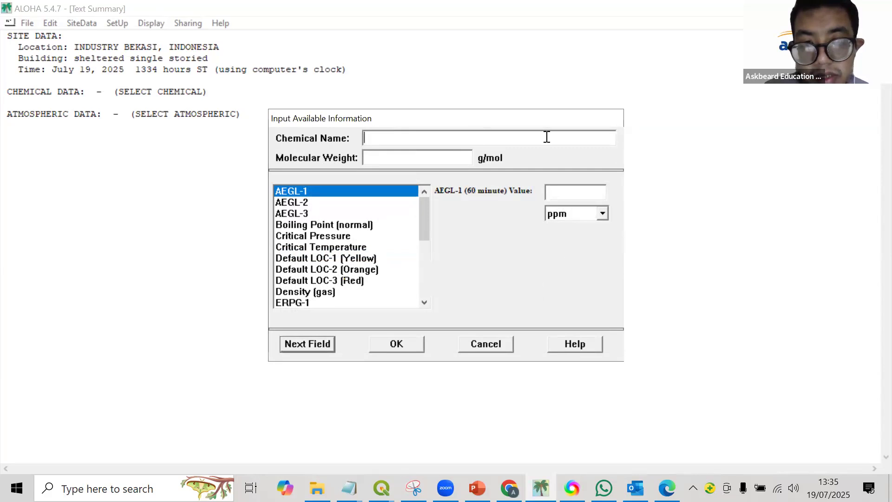
click(387, 344)
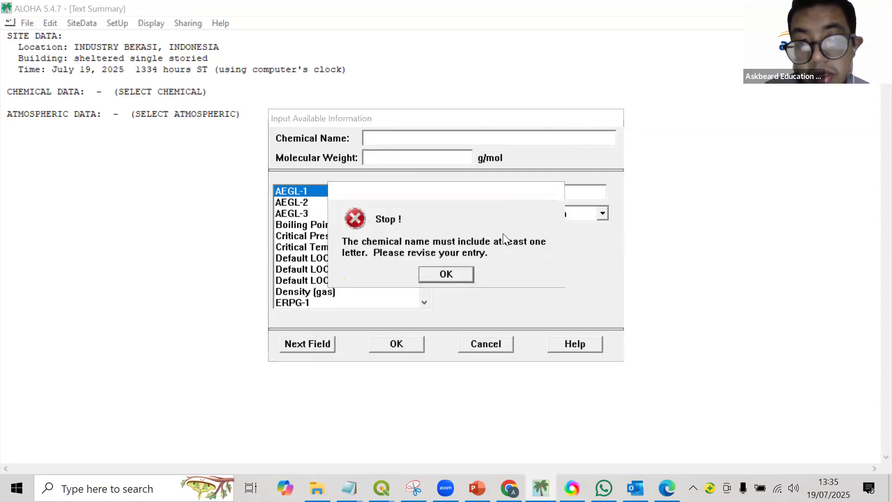
click(448, 275)
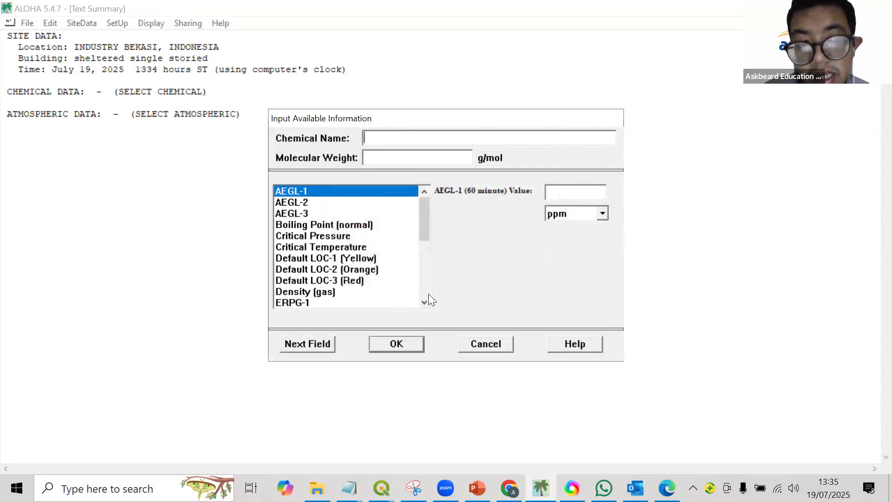
click(493, 347)
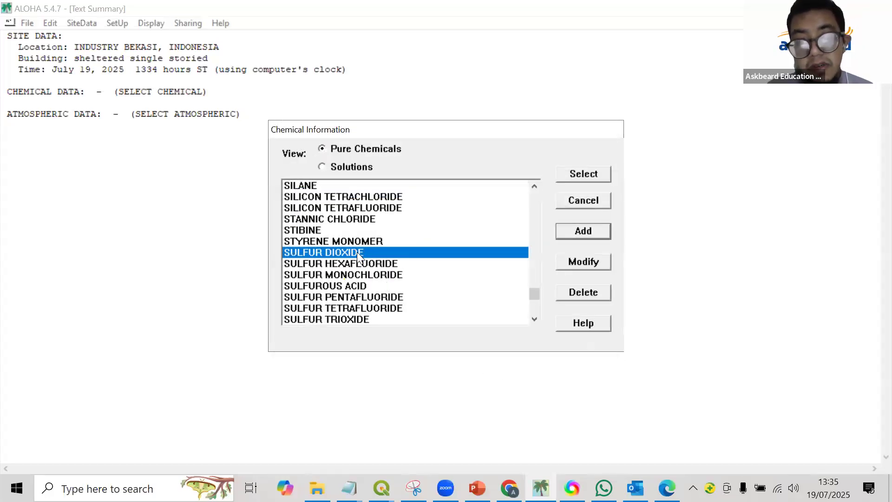
Choose the highlighted SULFUR DIOXIDE as the modelled chemical and open the user input for the atmospheric options.
click(562, 176)
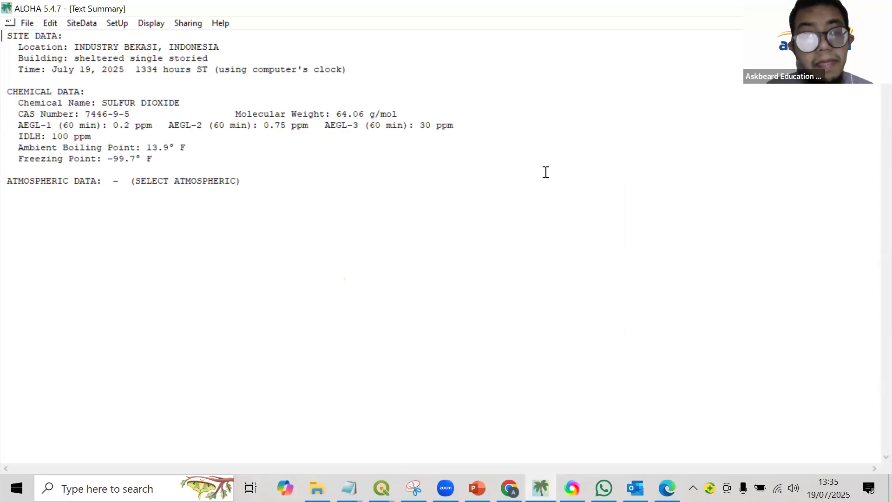
click(83, 24)
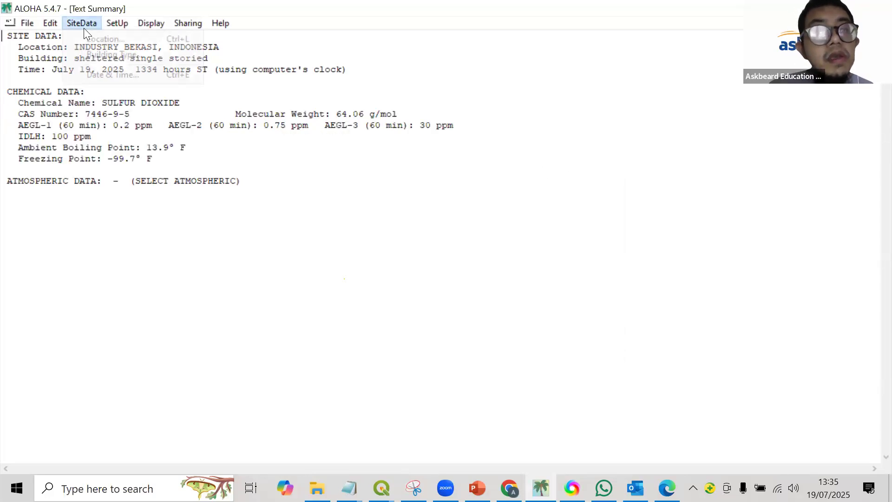
mouse_move(107, 27)
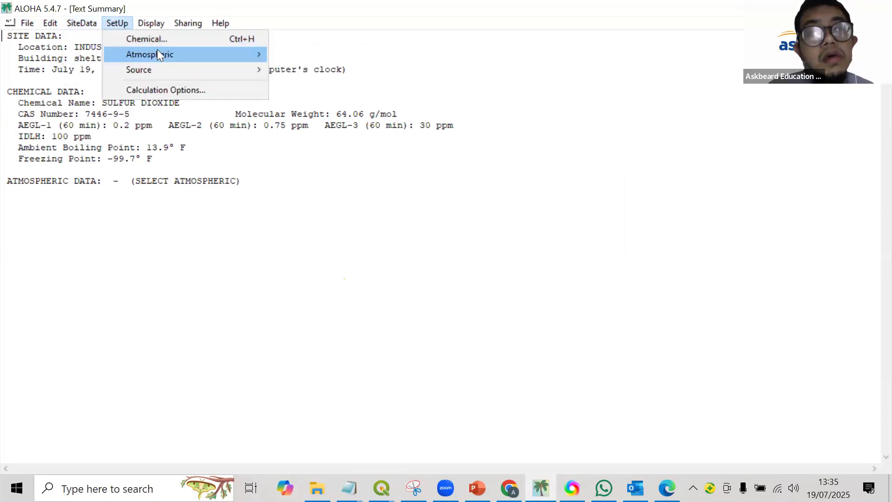
mouse_move(157, 52)
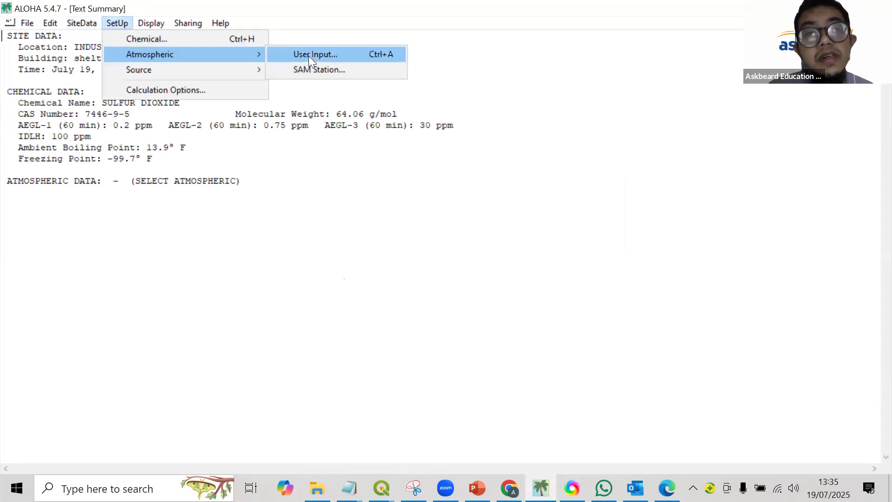
click(309, 56)
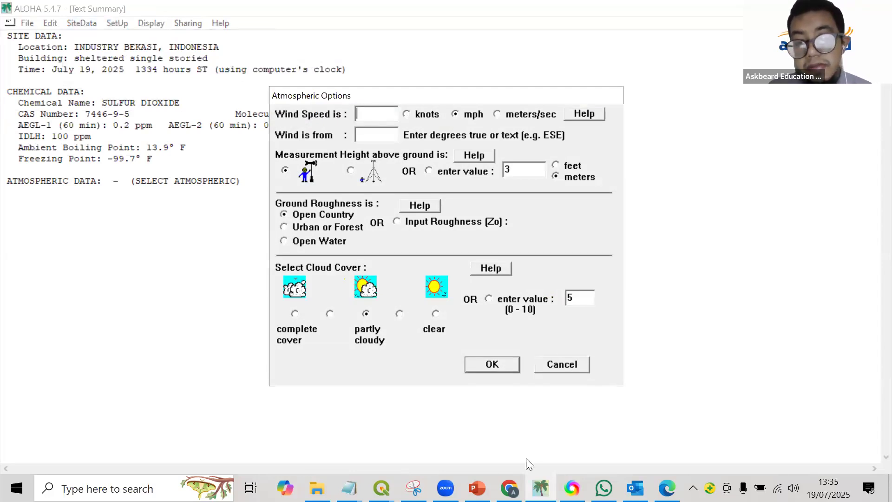
Switch to Chrome and search Google for "bekasi weather".
click(509, 488)
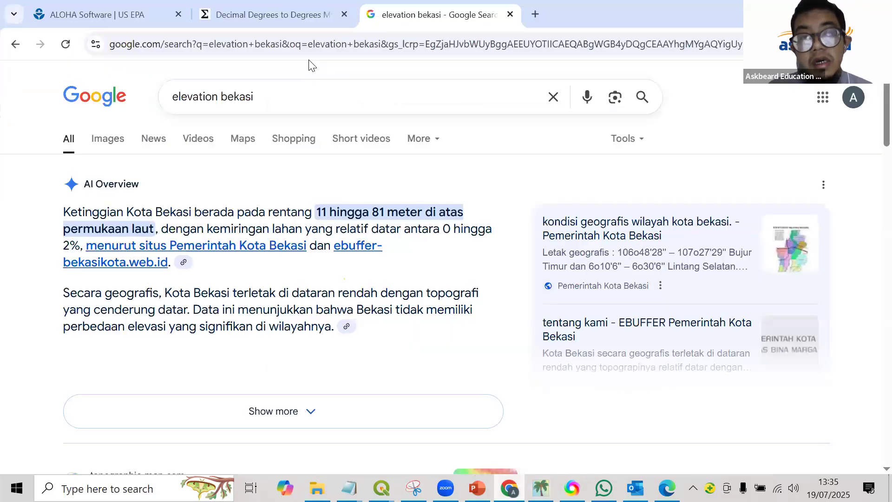
click(213, 97)
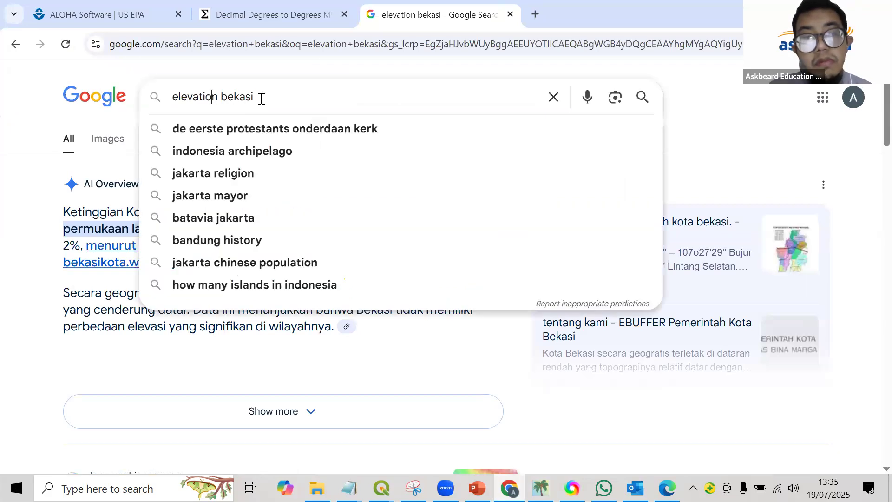
key(ctrl+a)
text(bekasi)
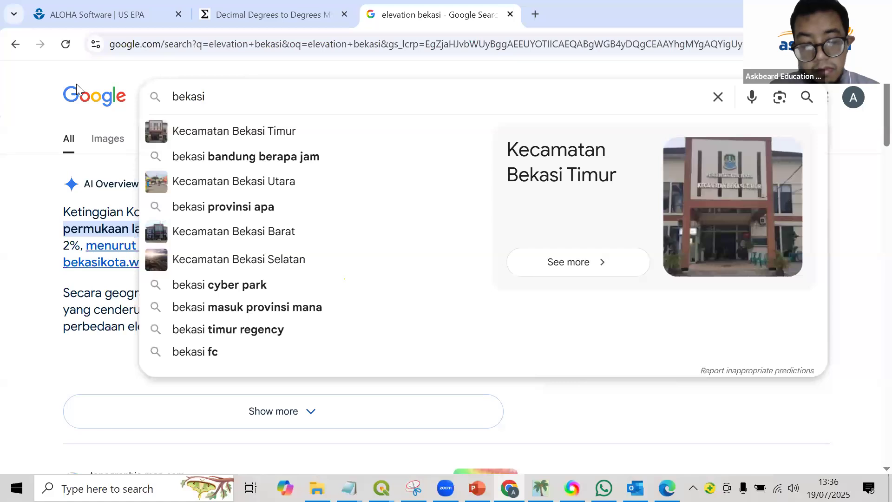
text( weather)
key(Return)
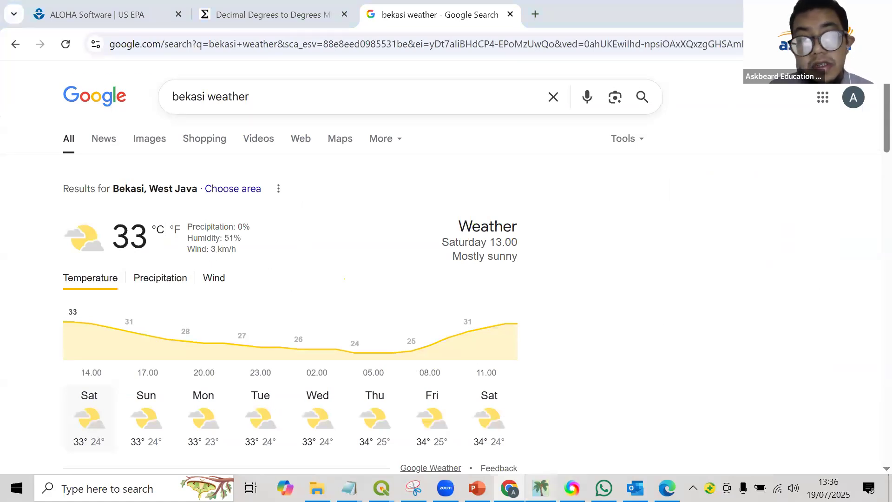
Check the wind speed unit in ALOHA's atmospheric options, then search Google in a new Chrome tab for "3 km/h to mph".
click(541, 488)
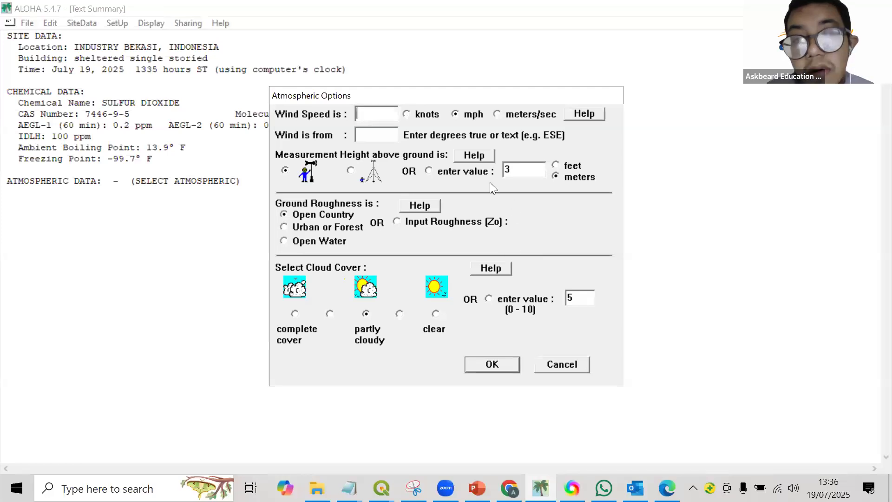
click(509, 488)
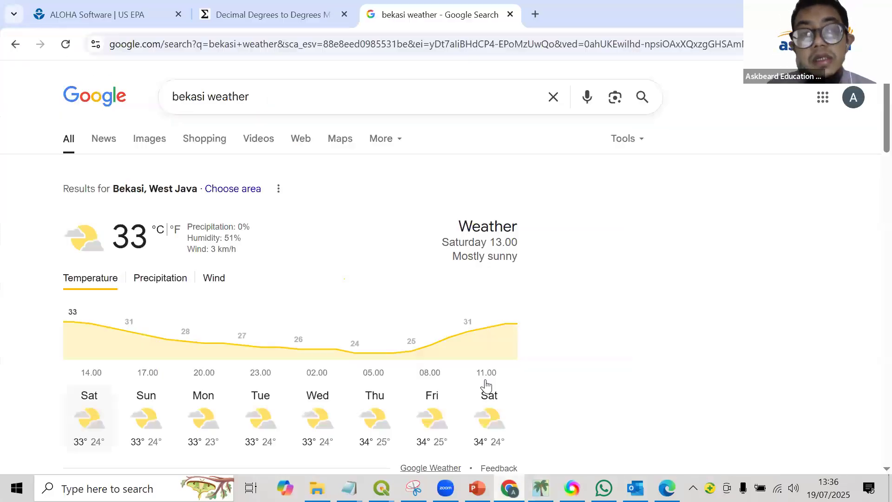
click(534, 13)
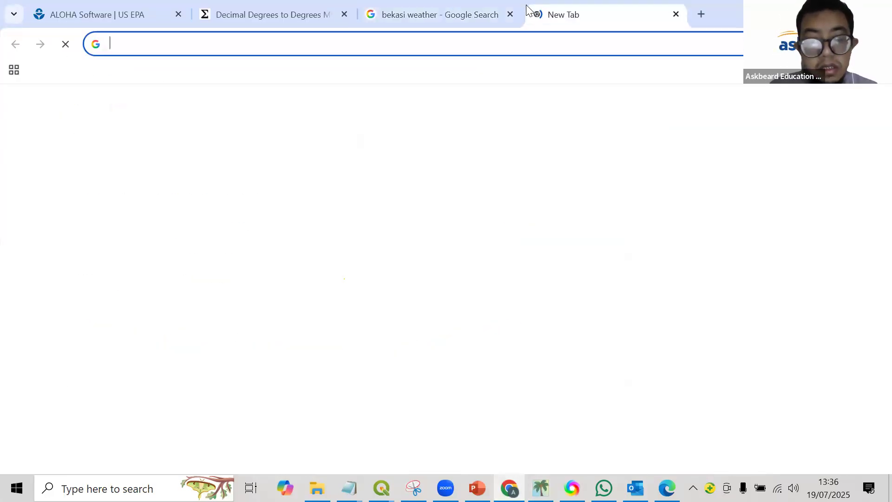
text(3 km/h to mph)
key(Return)
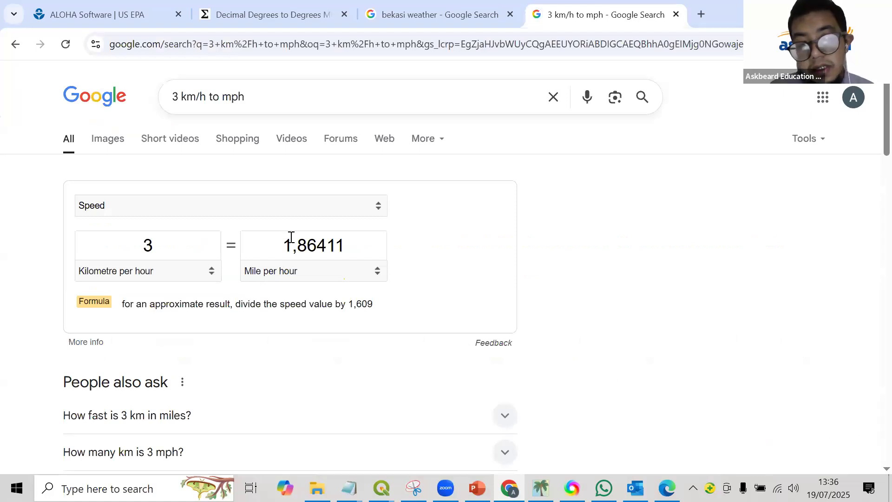
Switch to ALOHA and set the wind speed to 1.86 mph and the wind direction to SE.
click(541, 488)
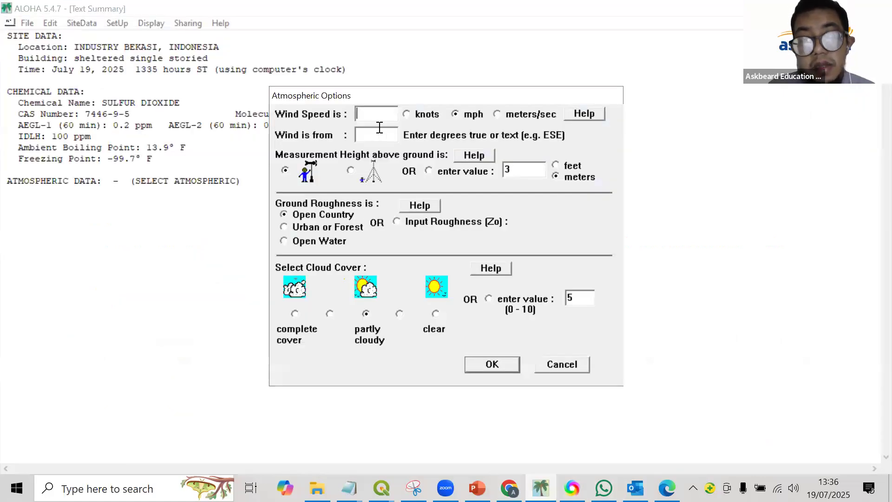
text(1.86)
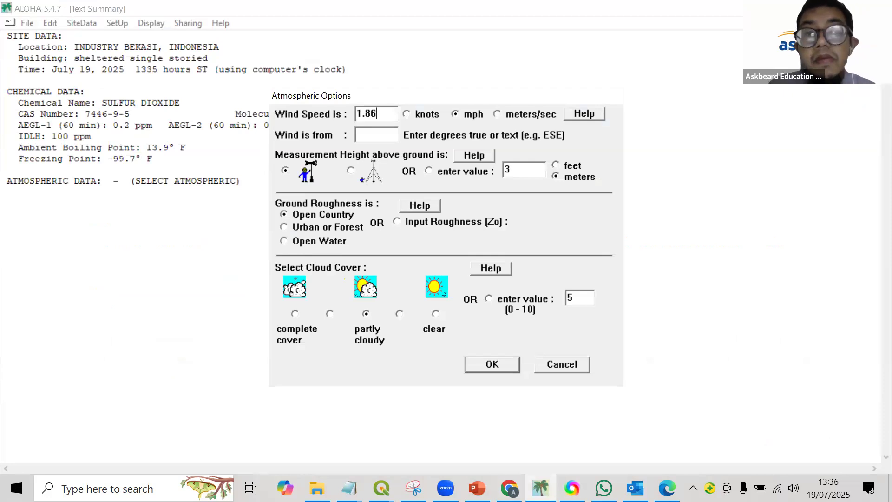
click(361, 132)
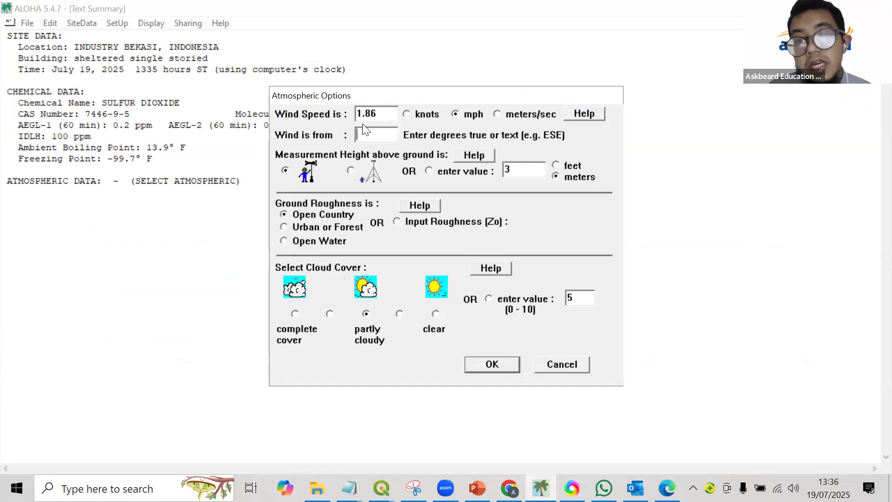
key(Caps_Lock)
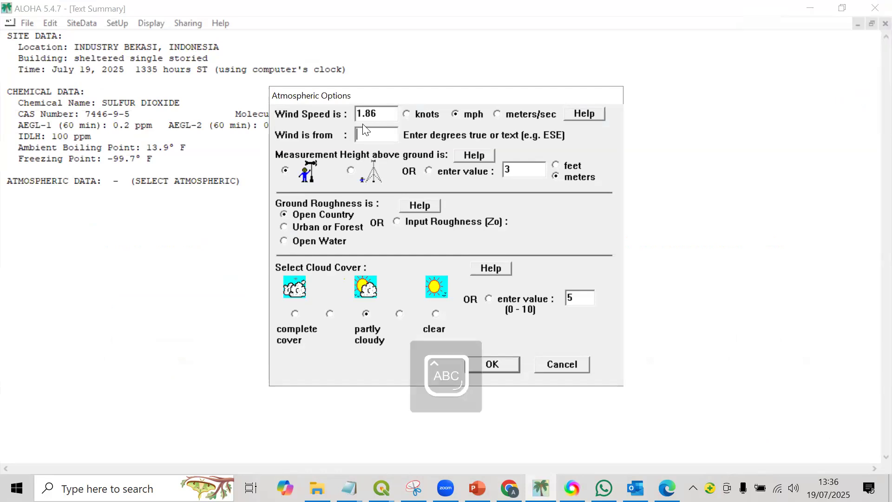
text(SE)
key(Caps_Lock)
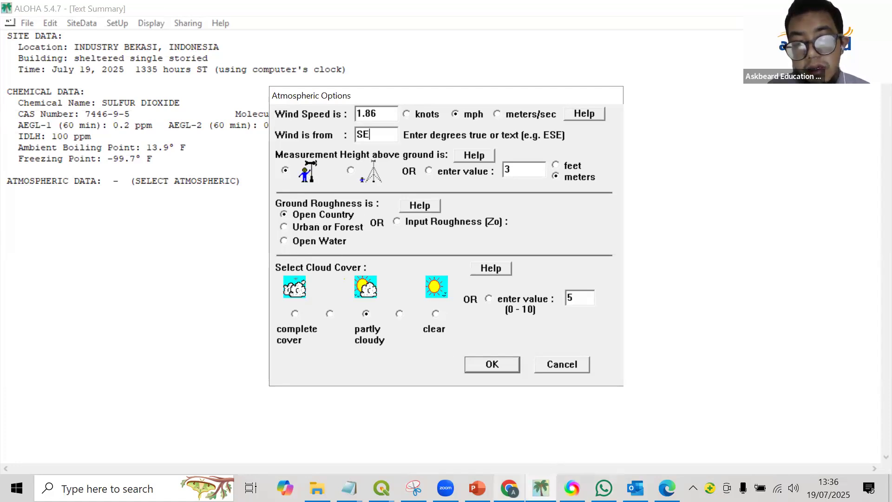
Examine the land cover around the industrial site on the QGIS satellite map and set ALOHA's ground roughness to Urban or Forest.
click(381, 487)
click(299, 434)
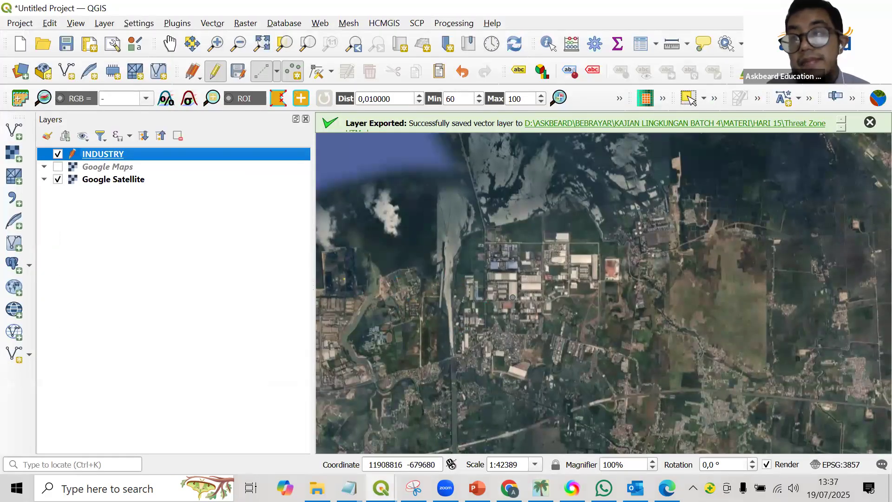
key(alt+Tab)
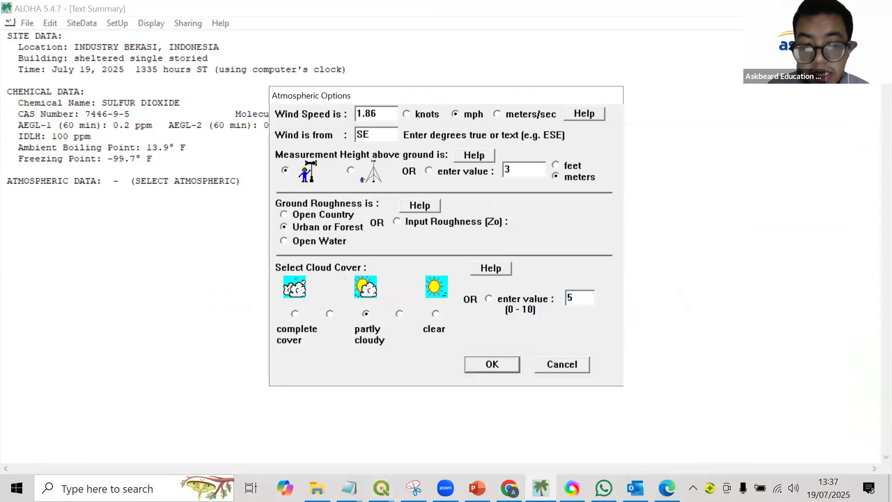
click(381, 488)
click(364, 440)
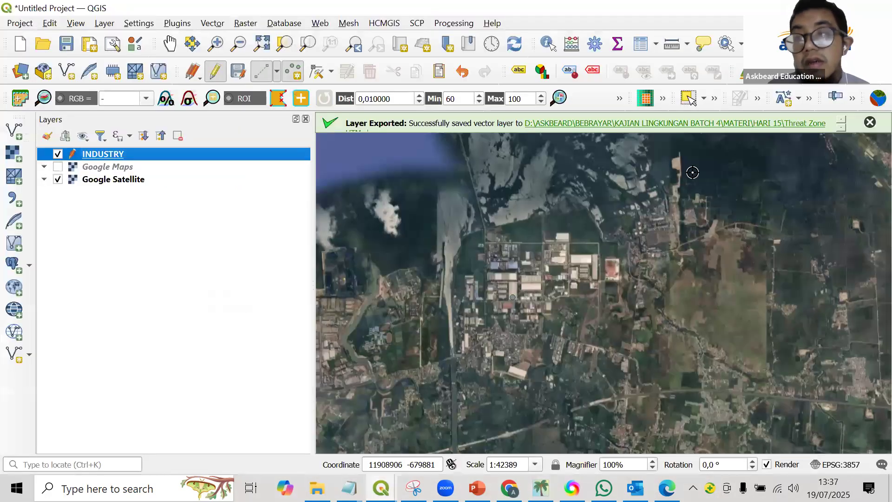
key(alt+Tab)
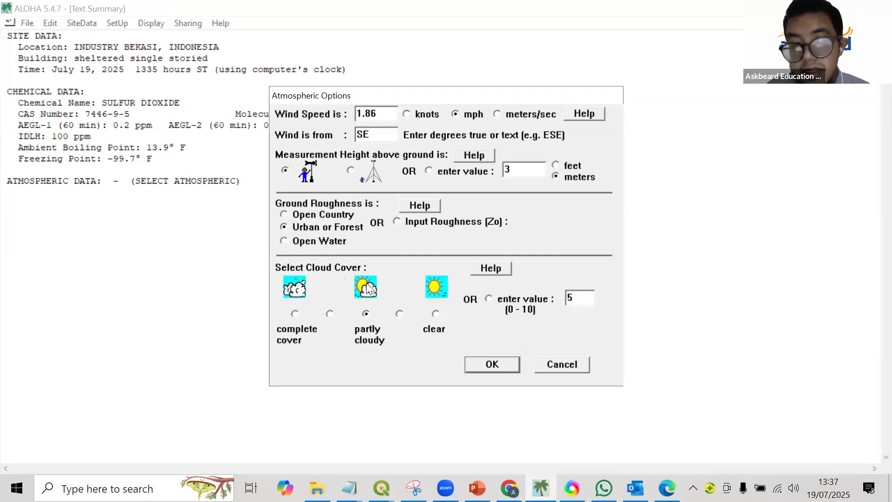
Check the Bekasi sky conditions in Chrome, set ALOHA's cloud cover to clear, and accept the first atmospheric options.
click(381, 488)
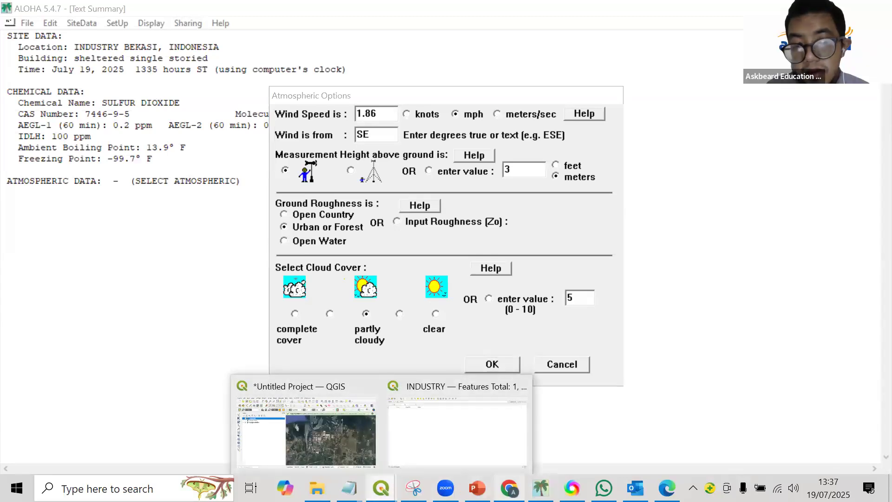
click(510, 488)
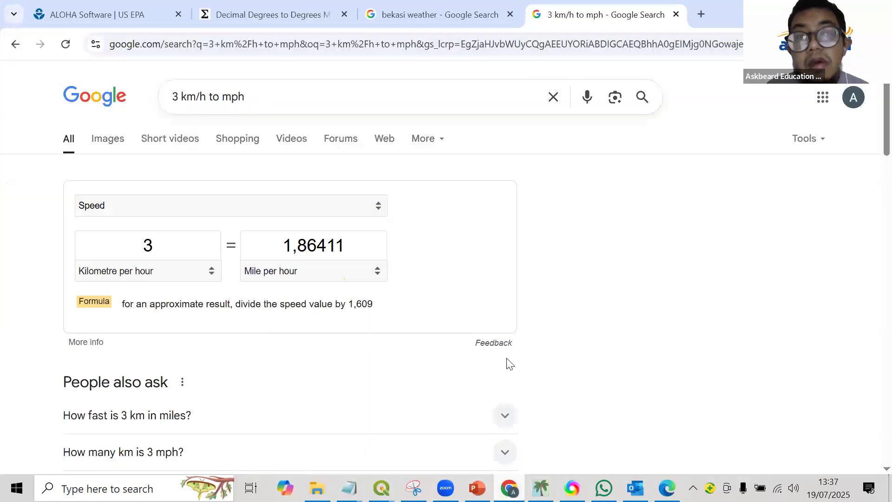
click(466, 10)
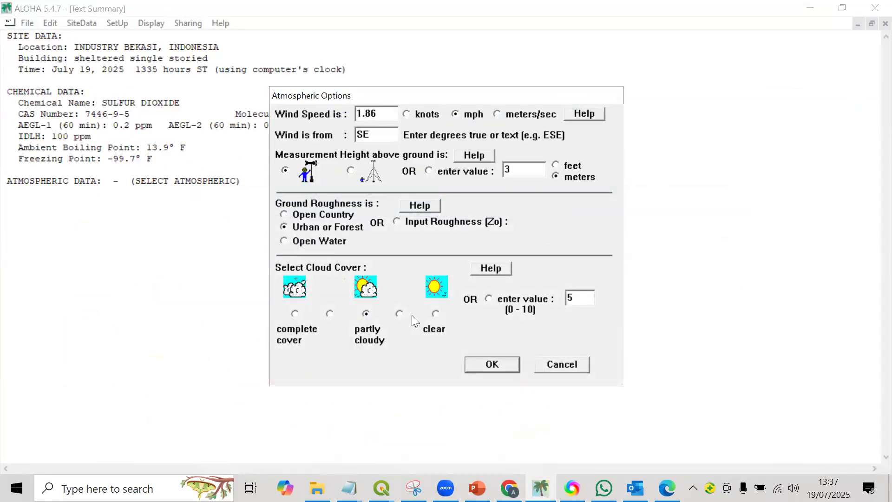
click(435, 314)
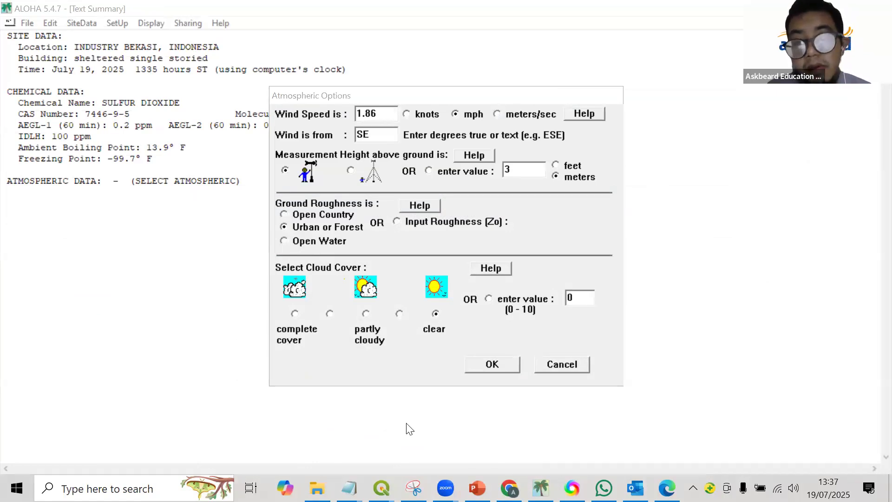
click(487, 364)
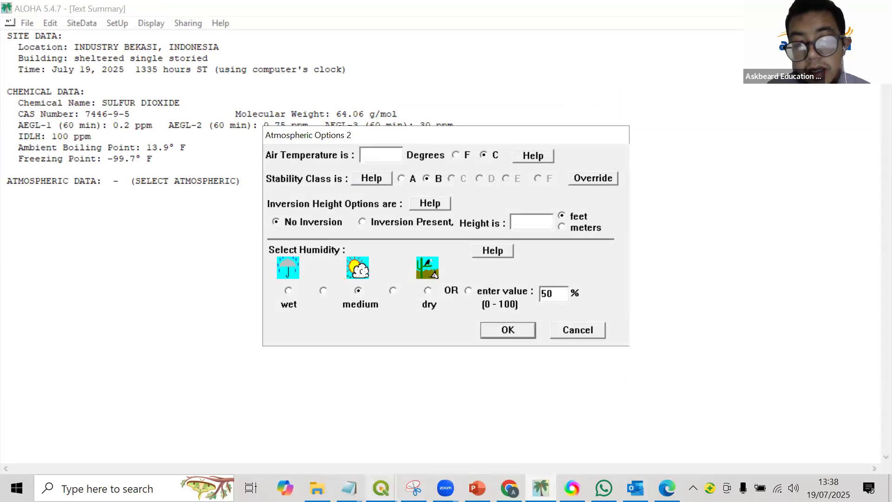
Look up Bekasi's humidity in the Chrome weather results and set the relative humidity in ALOHA to 51%.
mouse_move(572, 488)
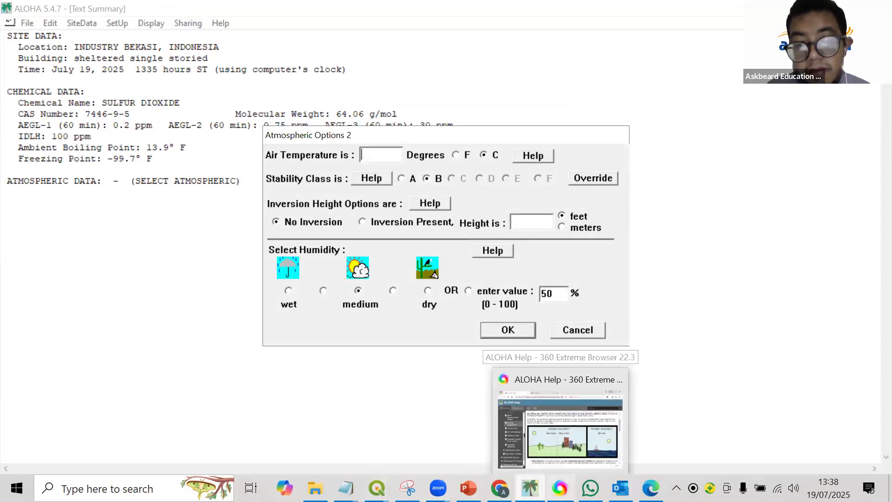
click(499, 488)
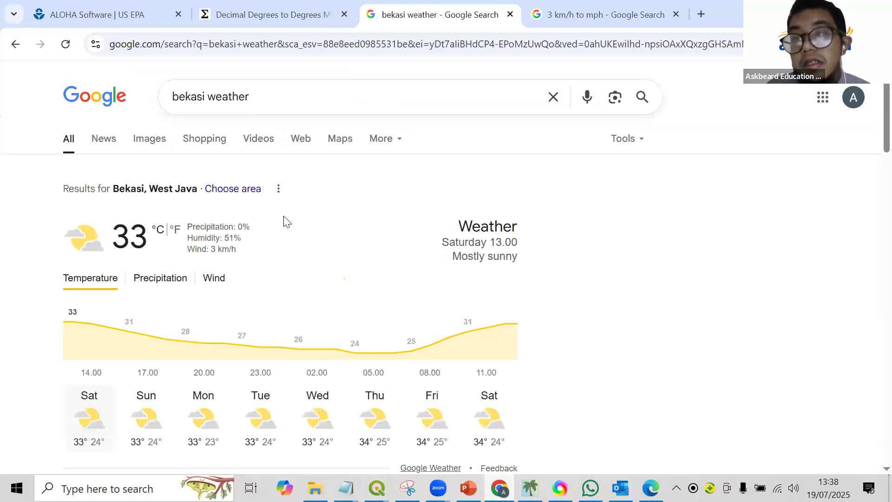
key(alt+Tab)
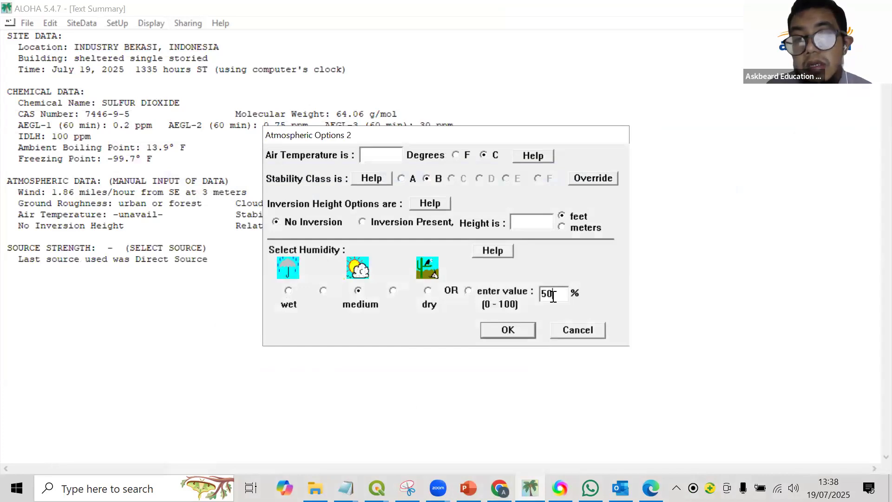
click(553, 297)
key(BackSpace)
text(1)
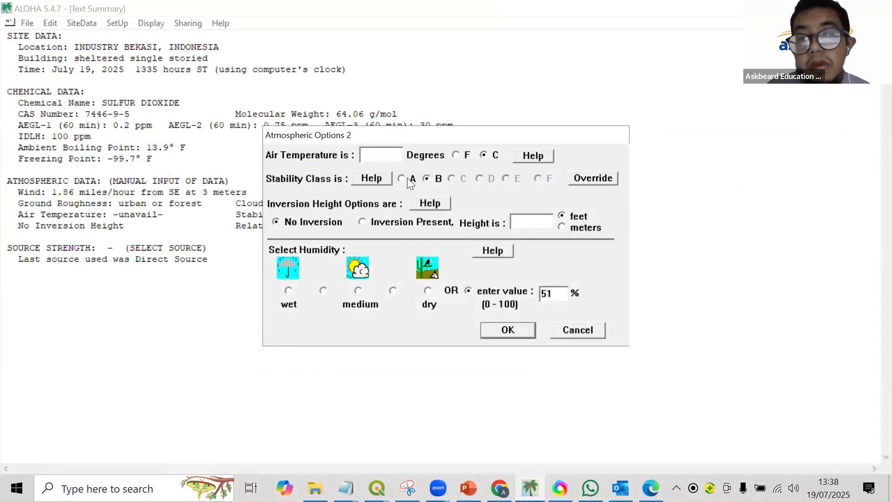
Check Bekasi's temperature in Chrome, set the air temperature in ALOHA to 33 degrees C, and accept the atmospheric options.
key(alt+Tab)
click(391, 155)
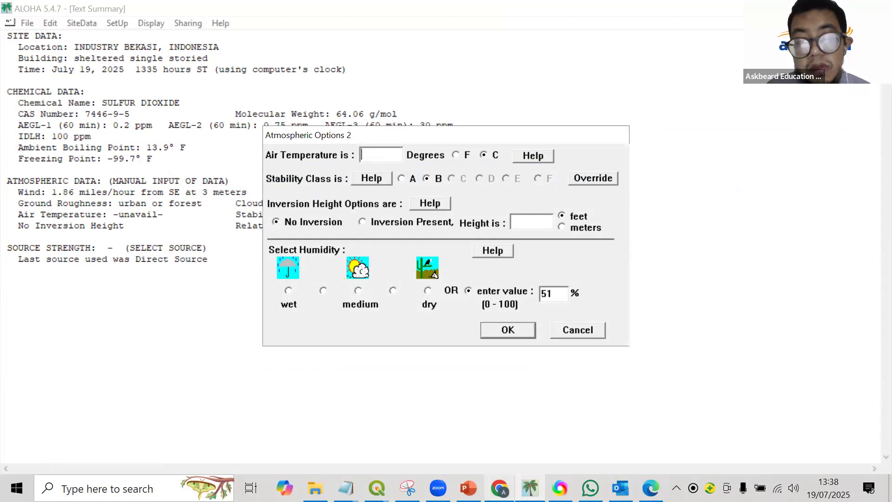
click(500, 488)
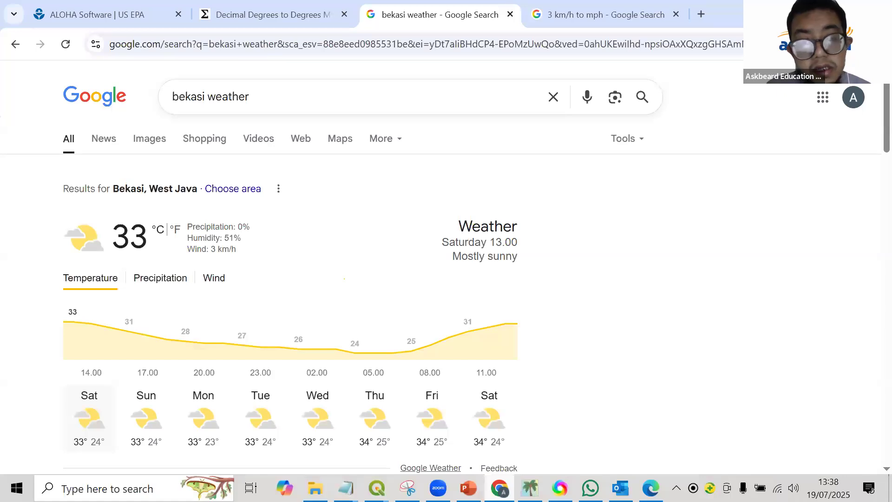
click(530, 488)
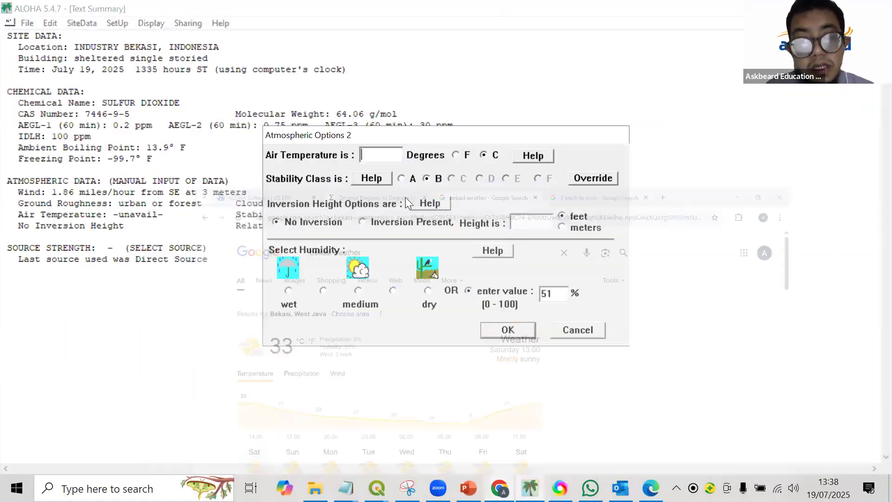
text(33)
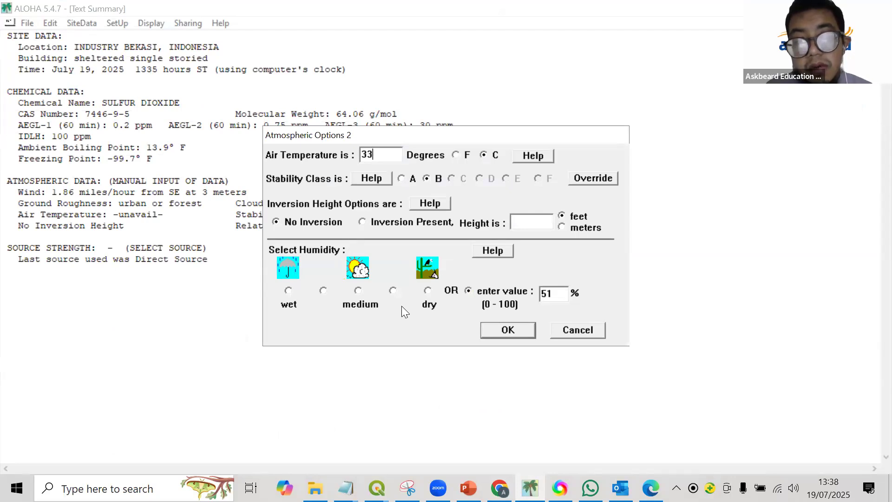
click(498, 333)
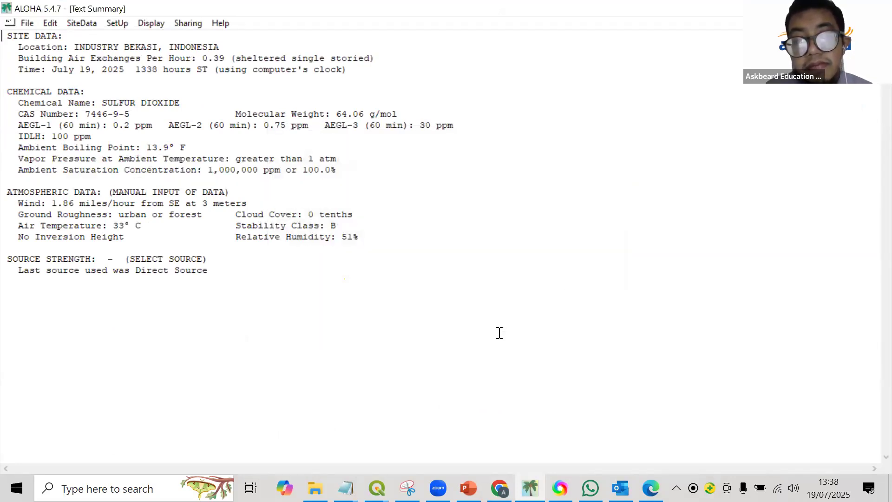
click(117, 23)
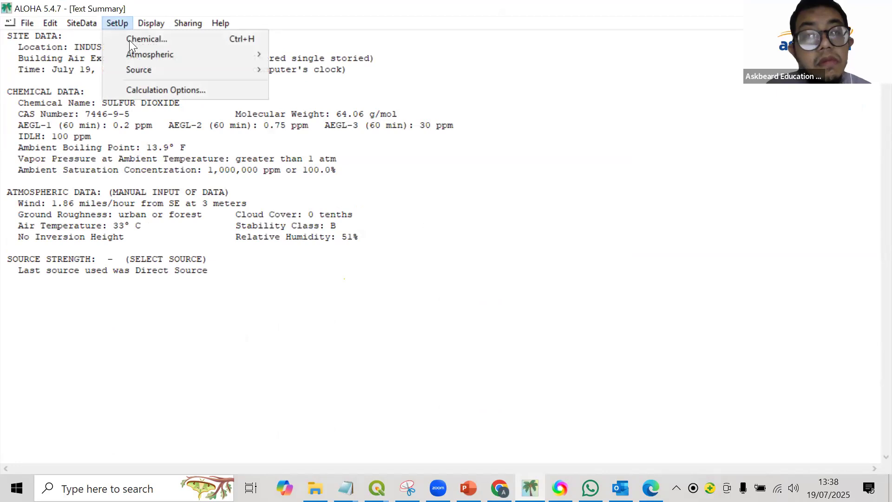
mouse_move(154, 71)
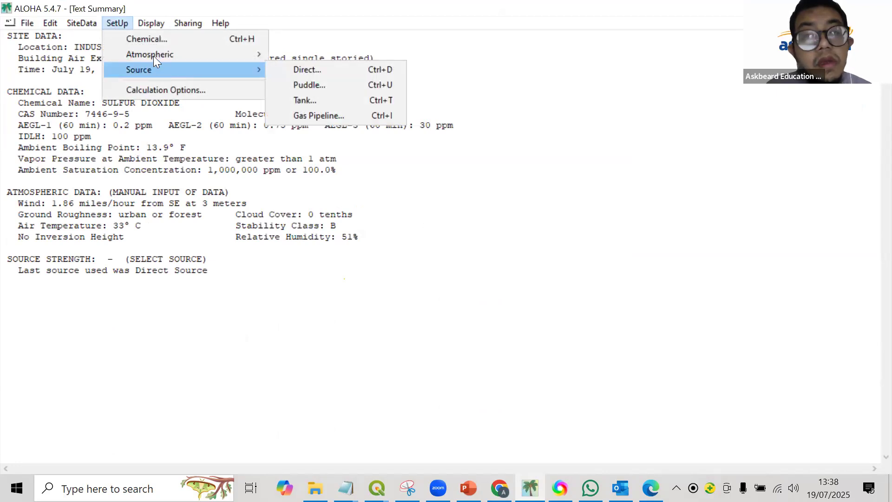
mouse_move(196, 71)
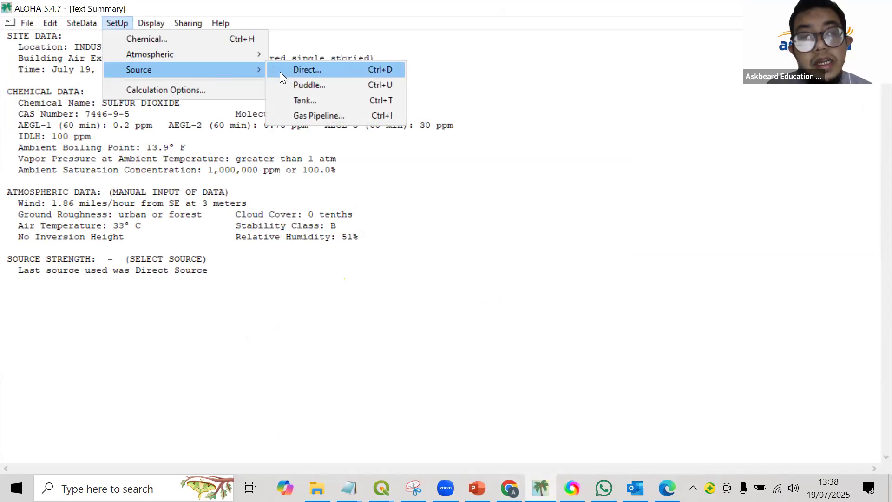
click(305, 84)
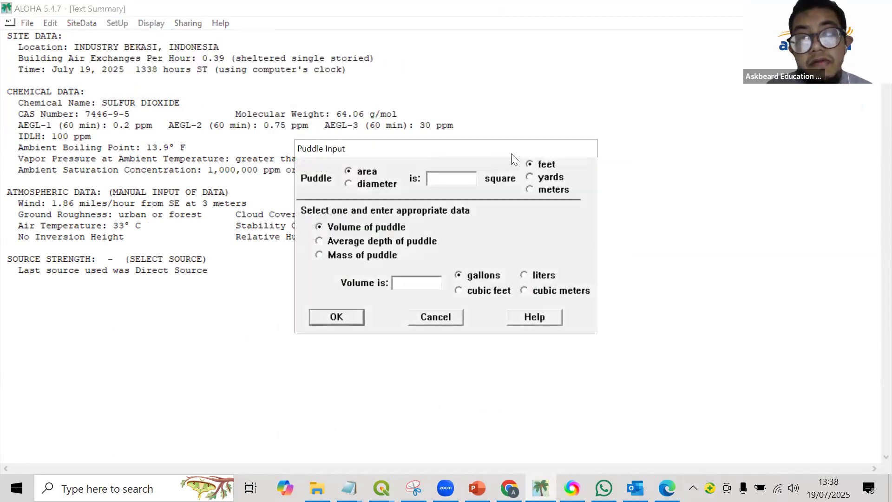
click(441, 317)
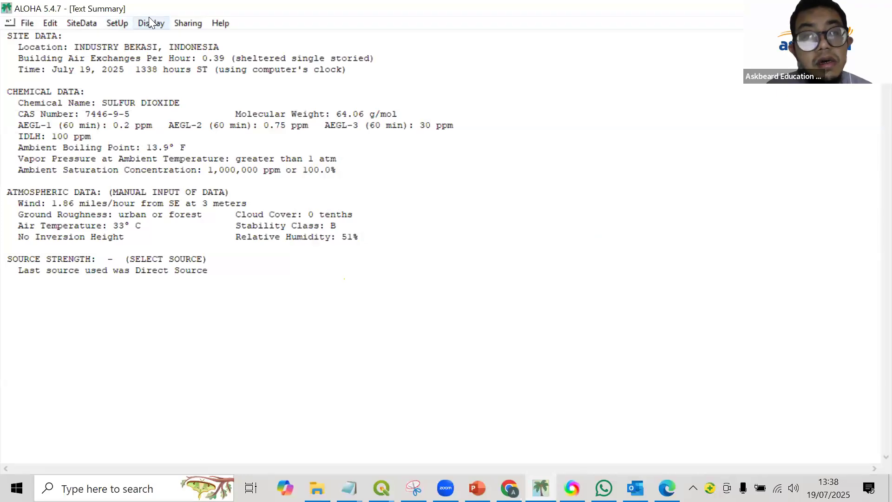
Define a continuous direct source of 1 kilogram/min for 60 minutes at a source height of 10 meters and accept it.
click(148, 18)
mouse_move(130, 26)
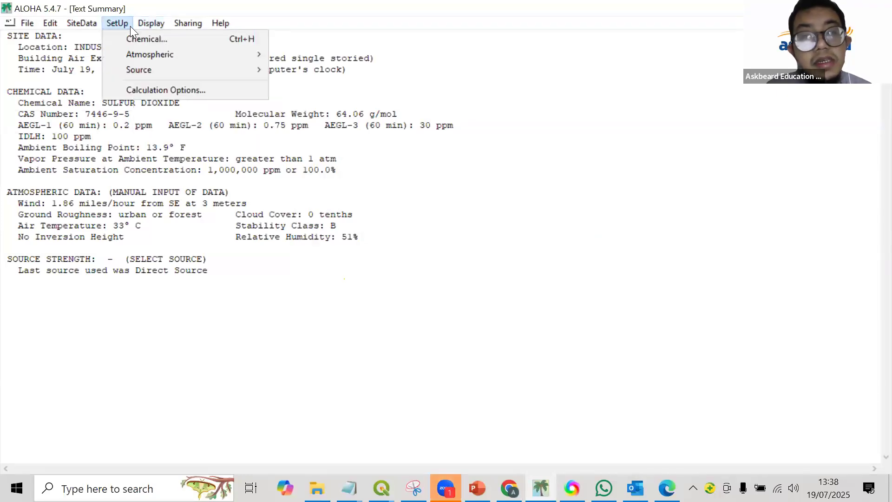
click(276, 72)
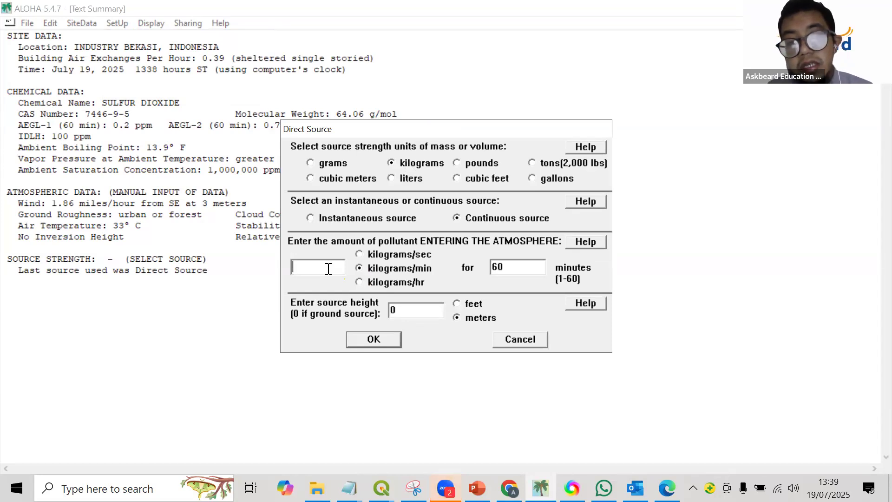
text(1)
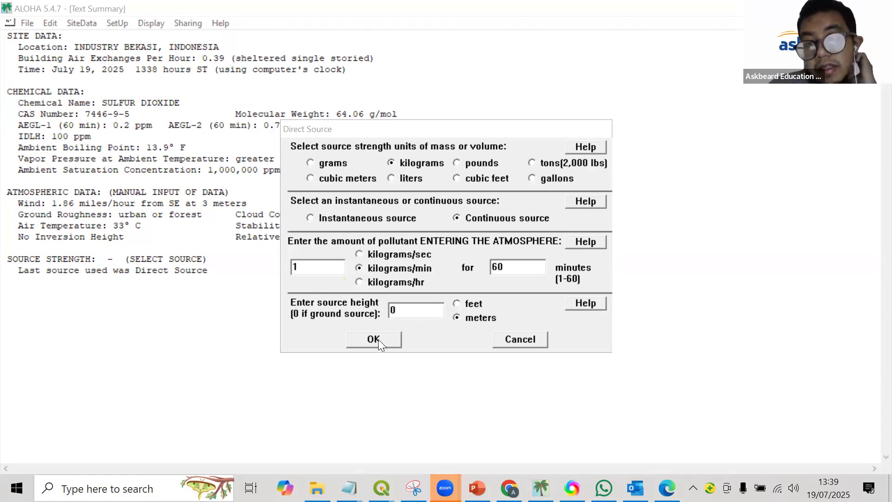
double_click(392, 311)
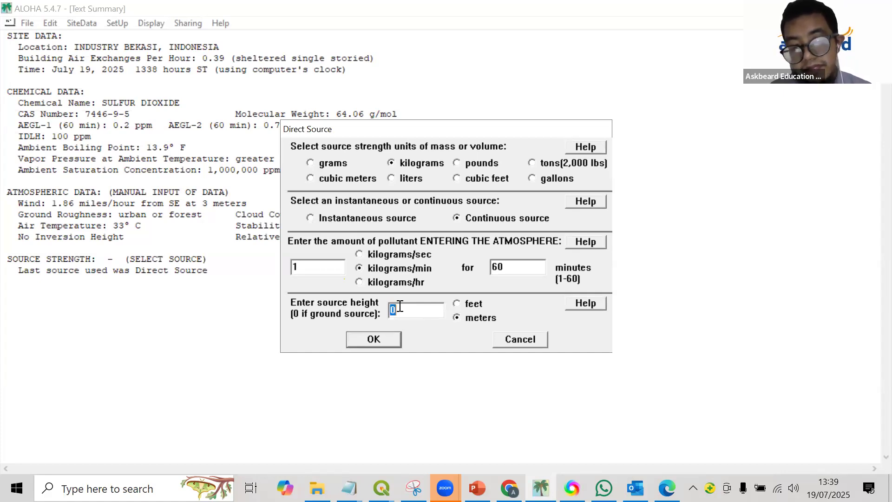
key(BackSpace)
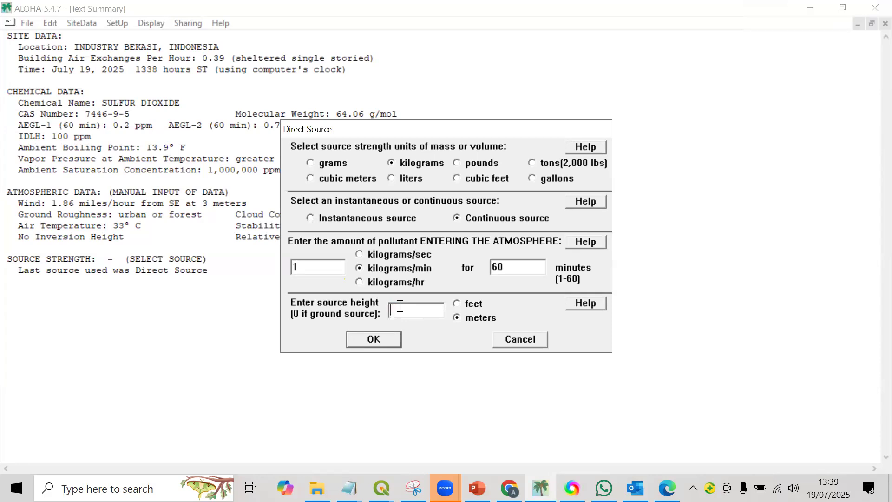
text(10)
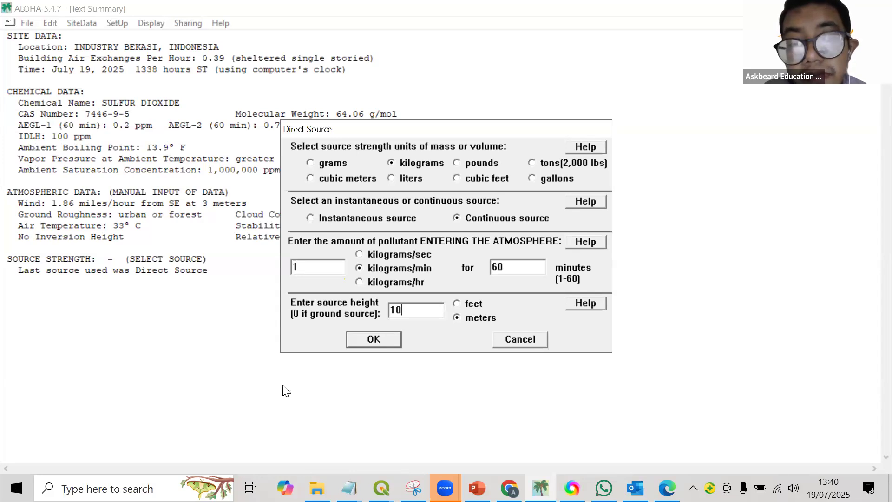
click(372, 339)
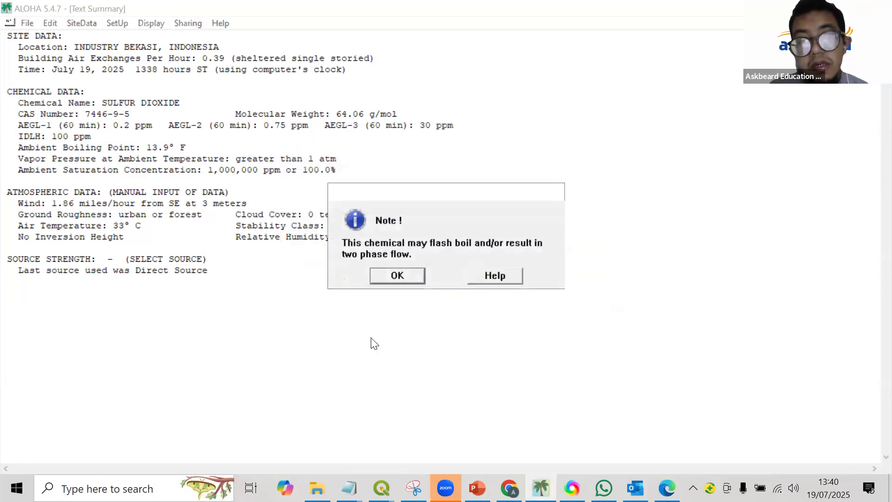
click(390, 280)
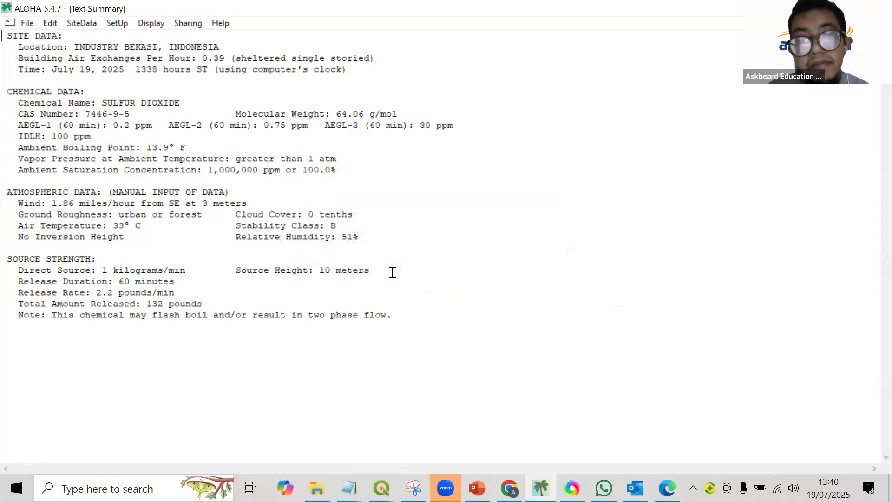
Open the threat zone's toxic level of concern settings and check the AEGL-1 to AEGL-3 definitions in Notepad.
click(158, 23)
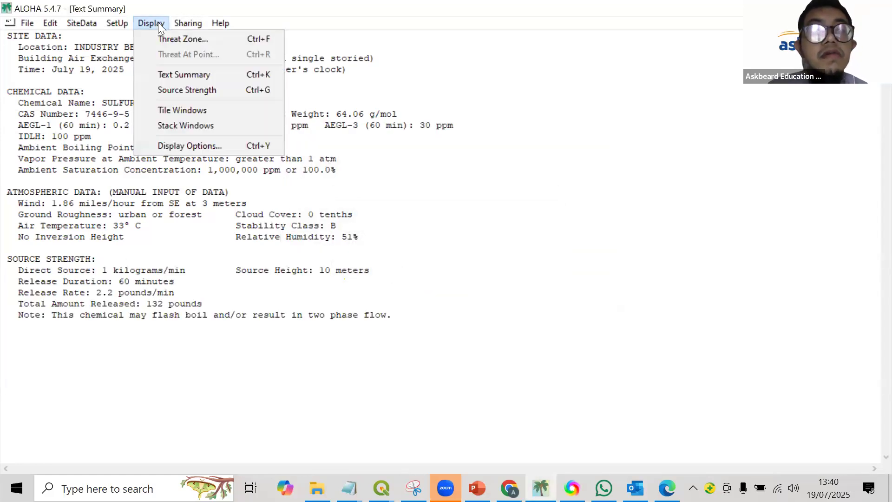
click(170, 39)
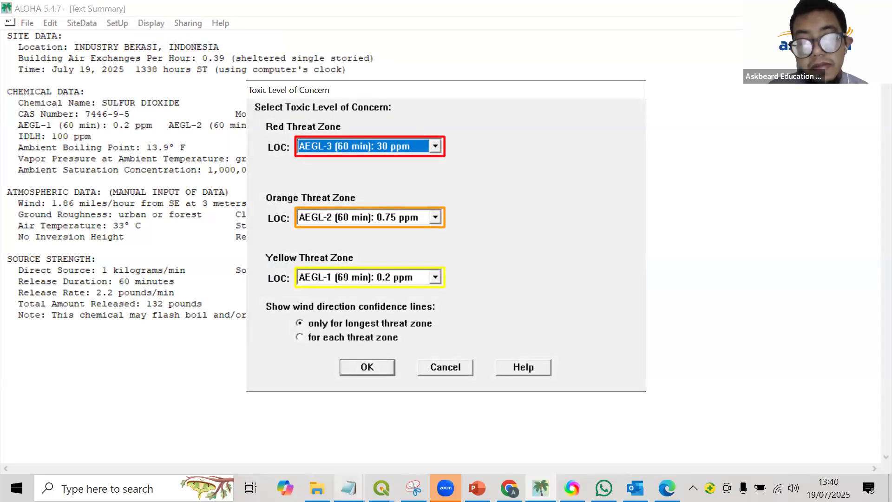
click(348, 488)
click(364, 452)
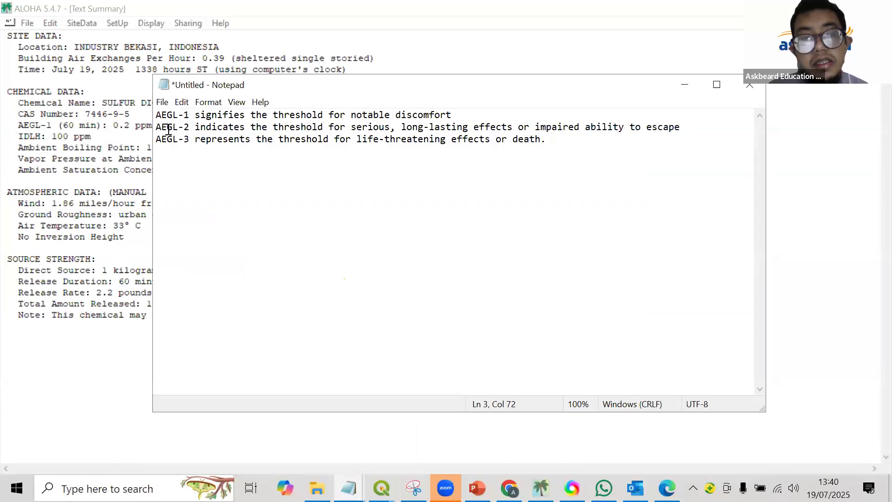
click(689, 87)
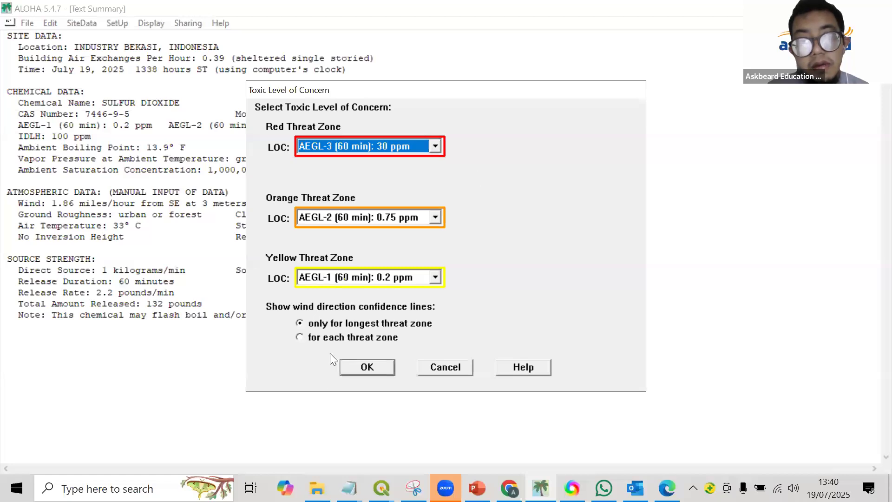
Try a user-specified level of concern for the red threat zone and return it to AEGL-3 (60 min): 30 ppm.
click(430, 147)
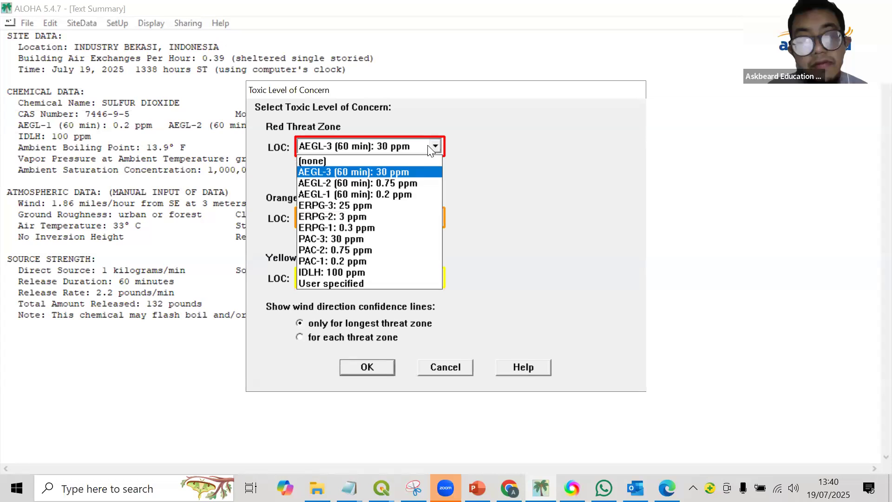
click(377, 283)
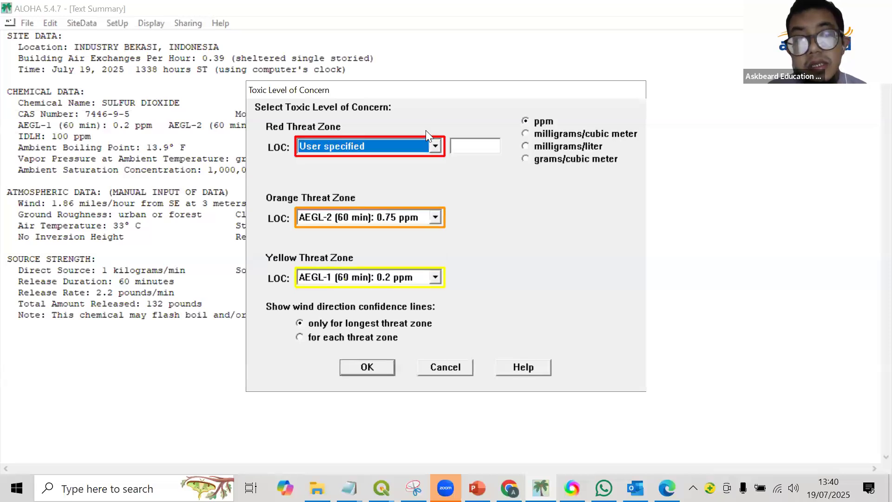
click(438, 142)
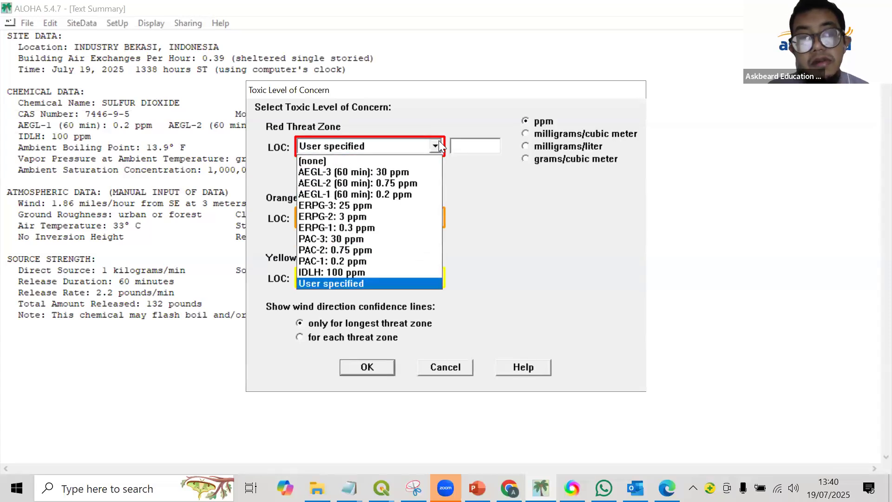
click(413, 171)
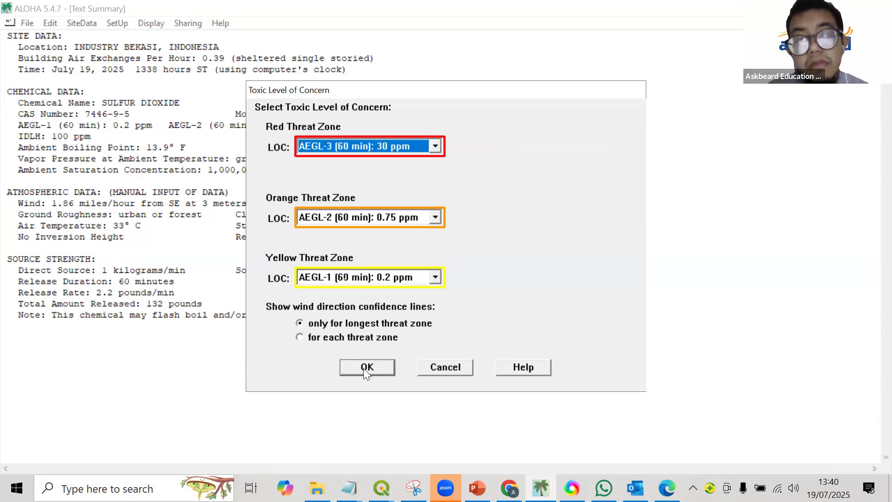
Show wind direction confidence lines for each threat zone and plot the toxic threat zones.
click(311, 337)
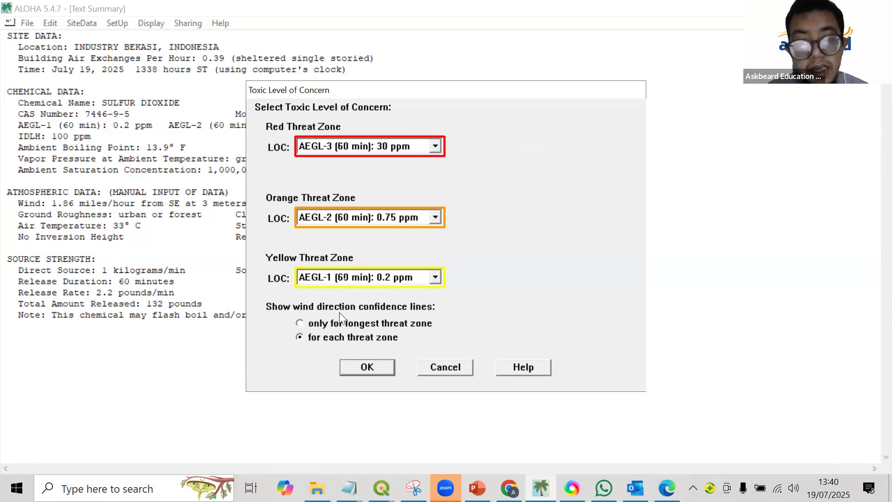
click(355, 364)
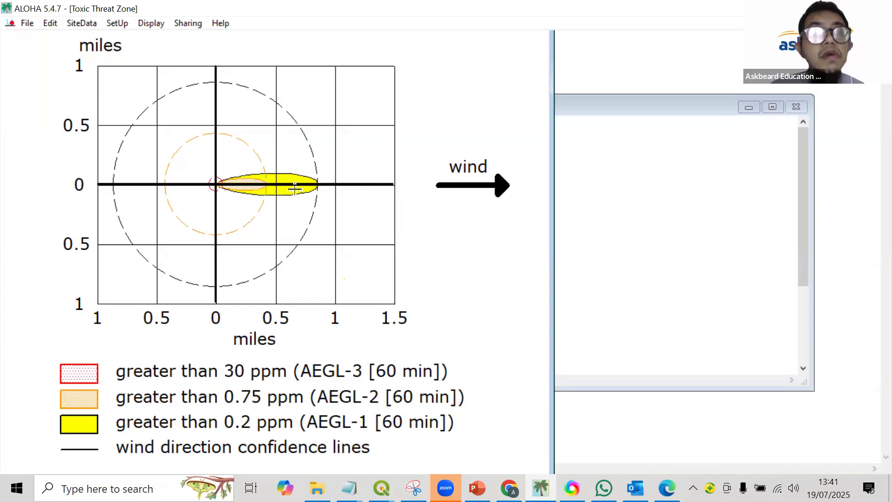
Start exporting the threat zones in KML format and look for the source location's coordinates in the Notepad notes.
click(26, 23)
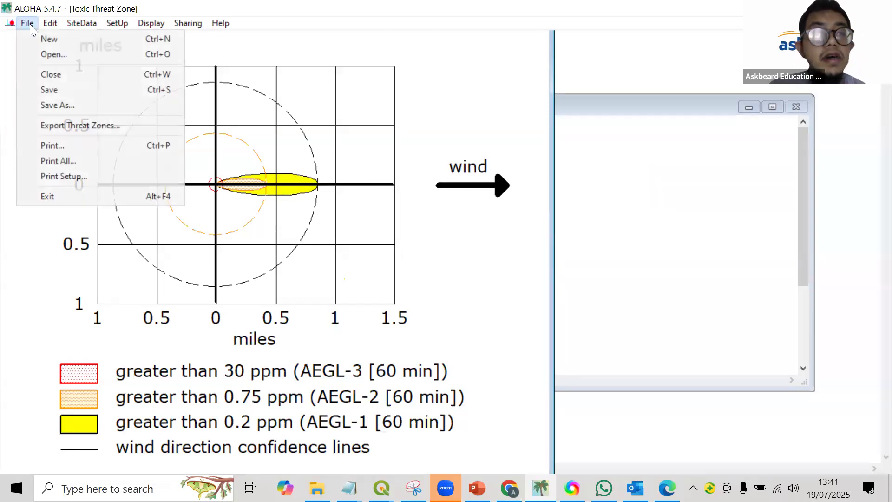
click(65, 126)
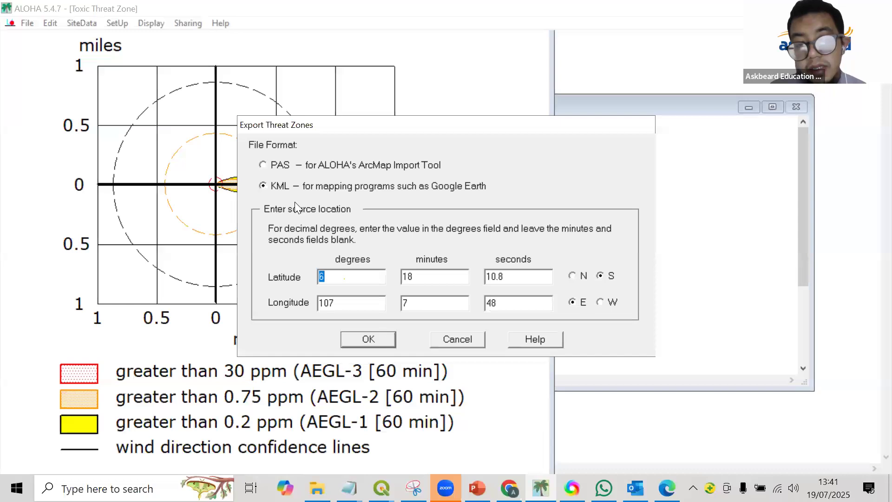
click(381, 488)
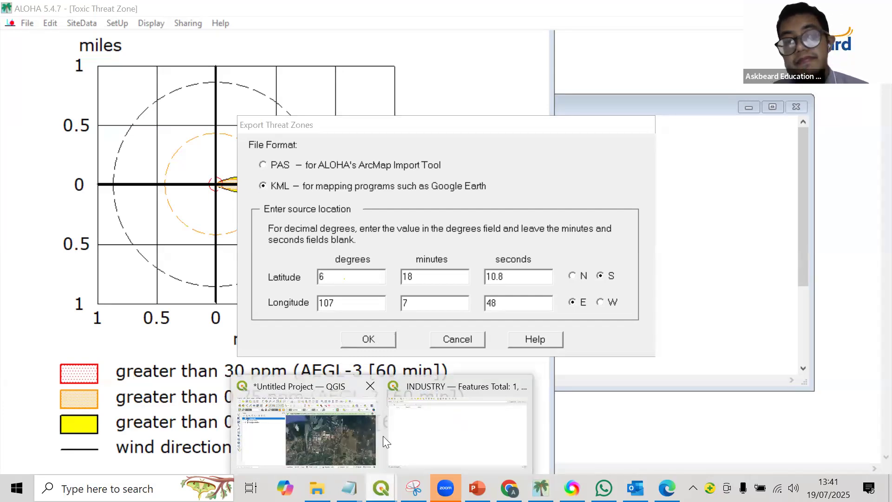
mouse_move(350, 486)
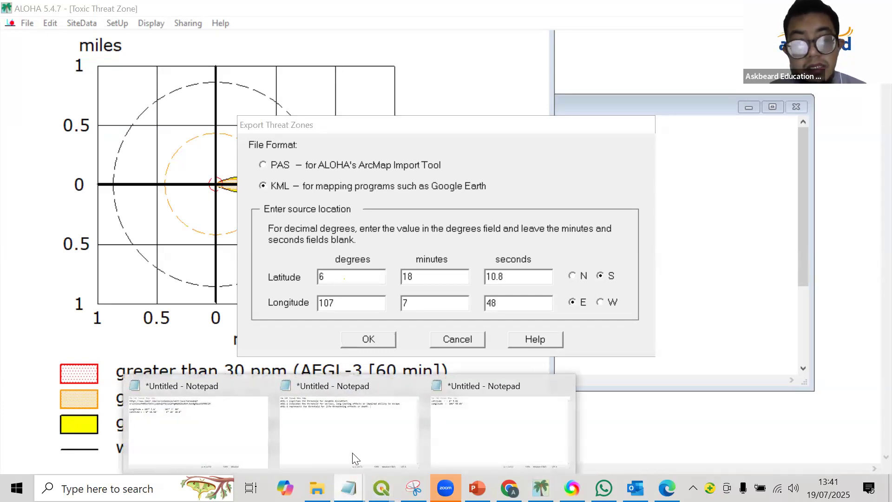
click(213, 446)
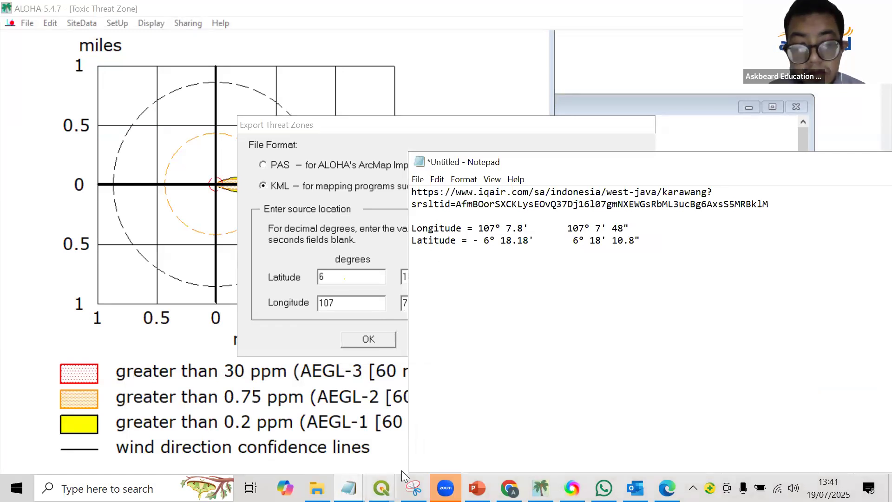
Copy the DMS latitude 6° 5' 49.2 from the Chrome degree converter into the Notepad coordinate notes beside the latitude.
click(509, 489)
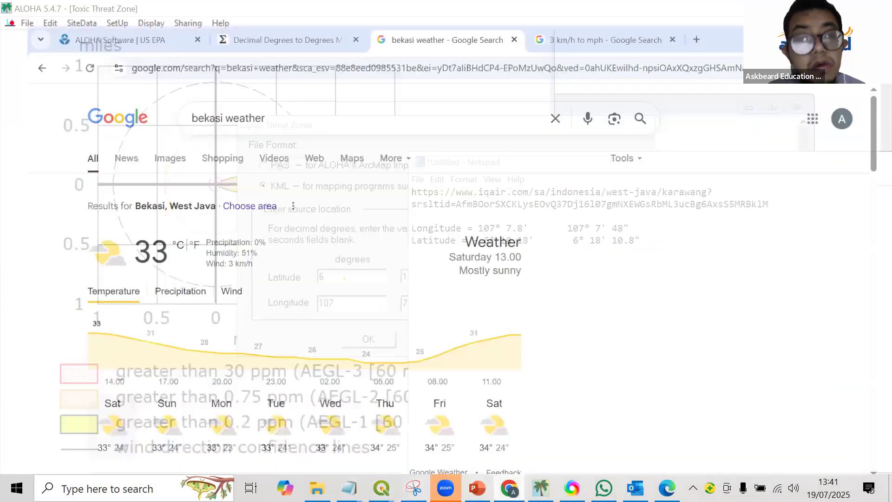
click(314, 2)
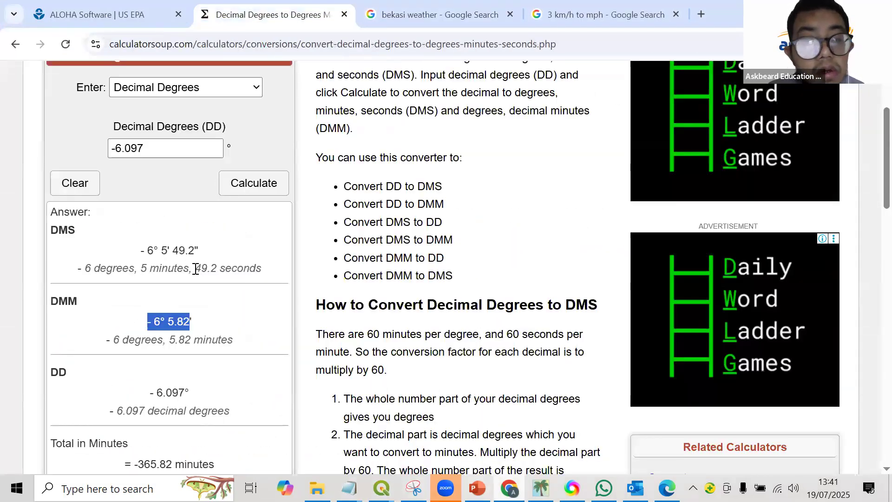
click(141, 251)
drag(147, 250, 198, 252)
right_click(186, 253)
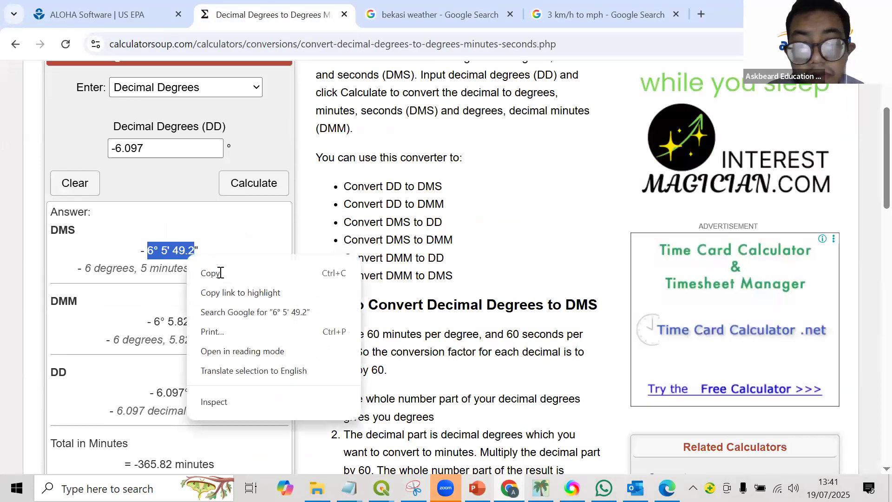
click(213, 272)
click(348, 488)
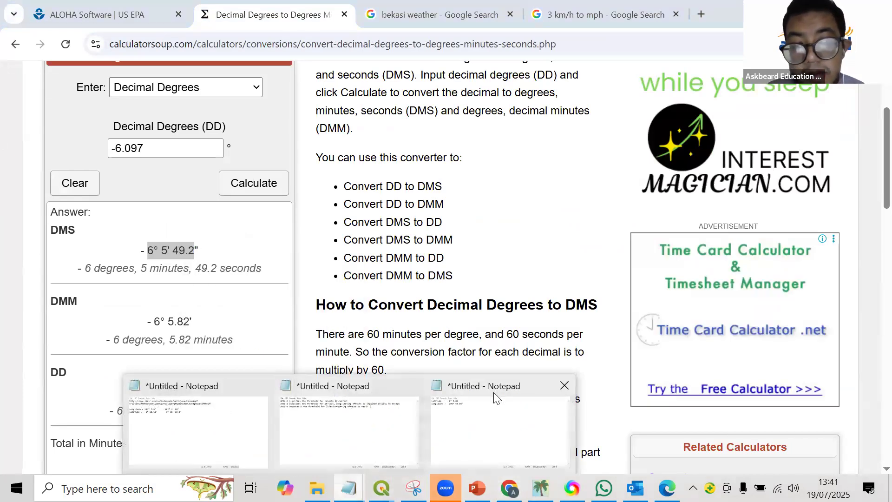
click(451, 425)
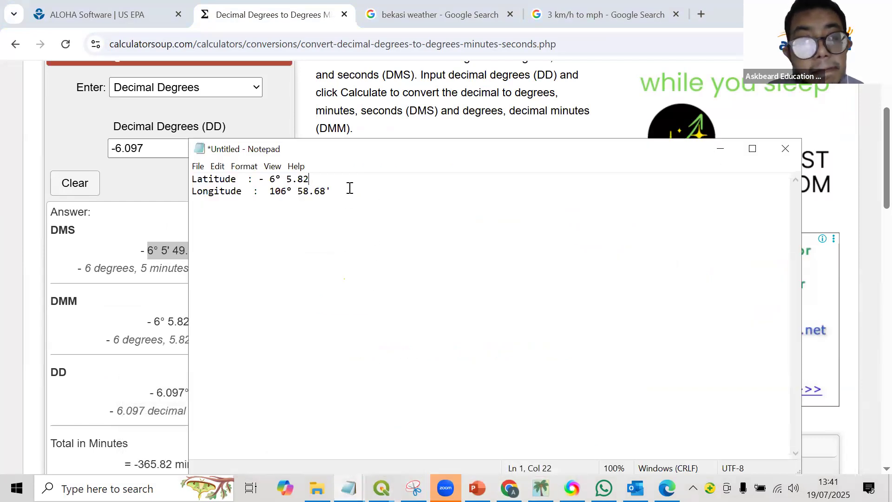
key(ctrl+v)
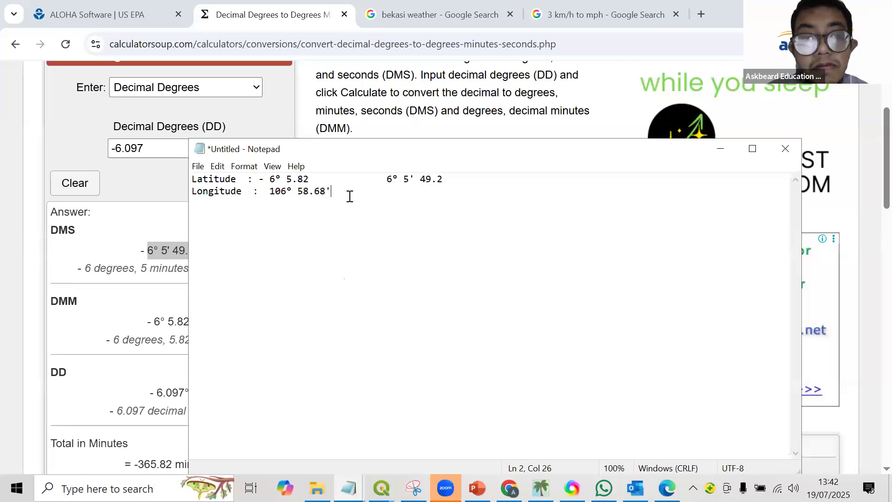
Return to the converter's previous result and copy the DMS longitude 106° 58' 40.8" into Notepad beside the longitude.
click(10, 42)
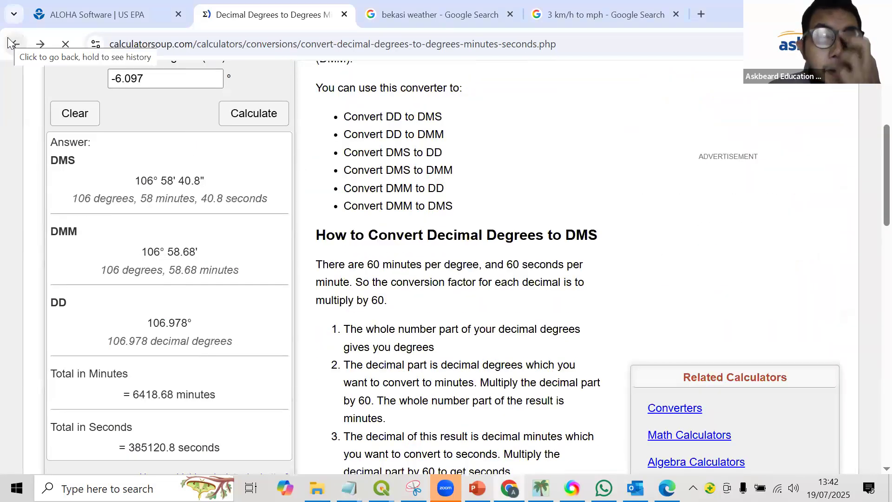
drag(135, 175, 205, 182)
right_click(186, 187)
click(204, 200)
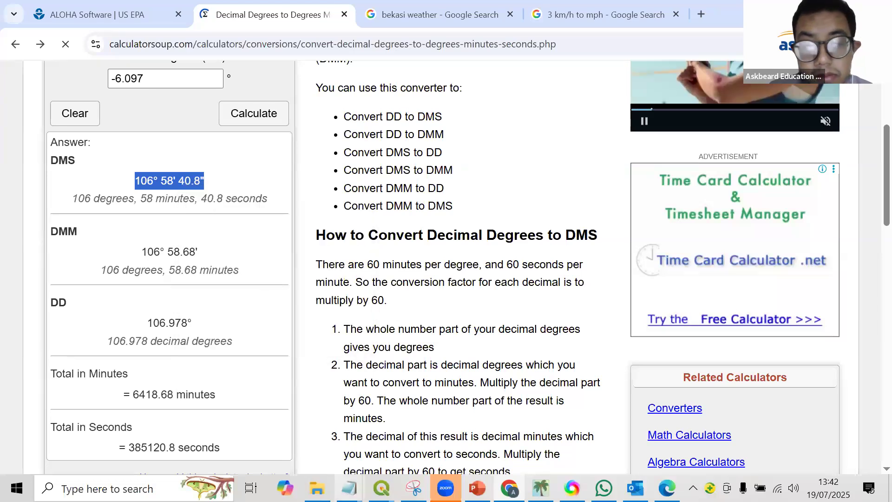
click(350, 488)
click(491, 434)
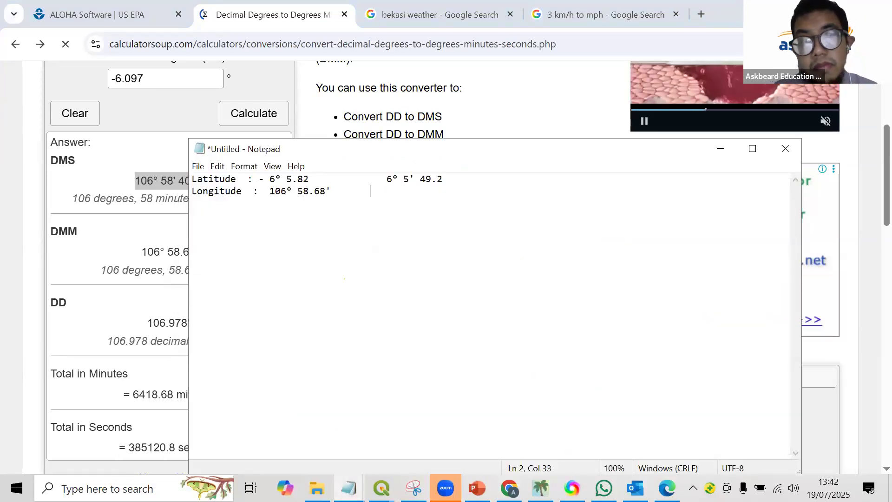
key(ctrl+v)
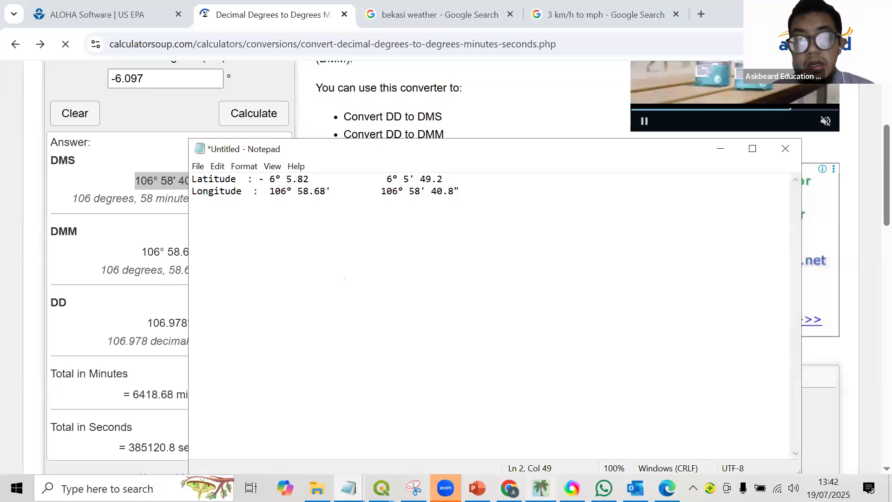
Return to ALOHA's threat zone export and set the source latitude to 5 minutes 49.2 seconds, following the Notepad notes.
key(alt+Tab)
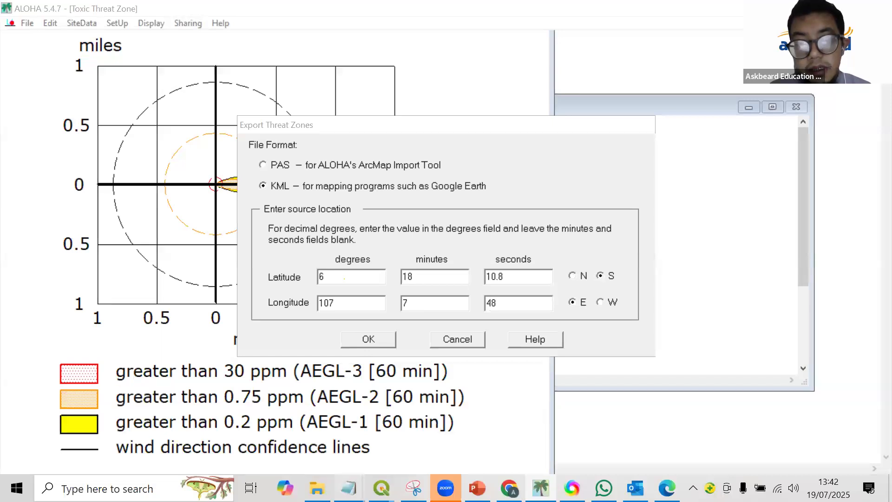
mouse_move(352, 488)
click(467, 392)
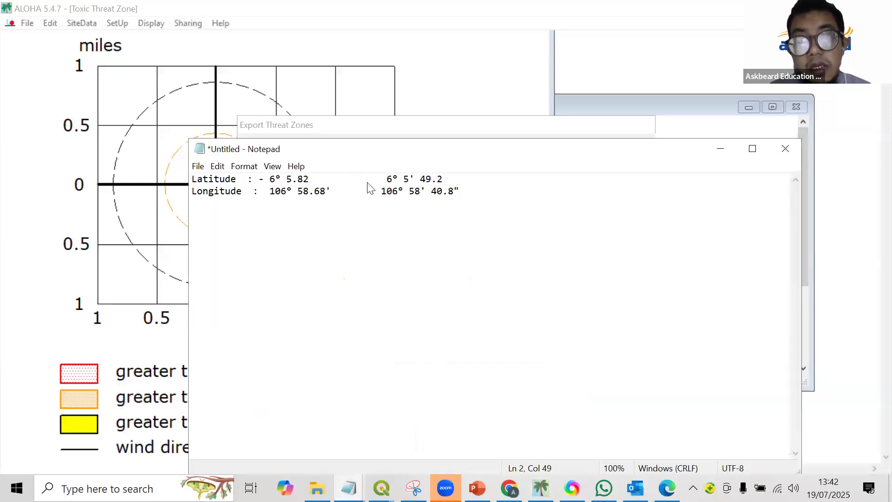
click(429, 272)
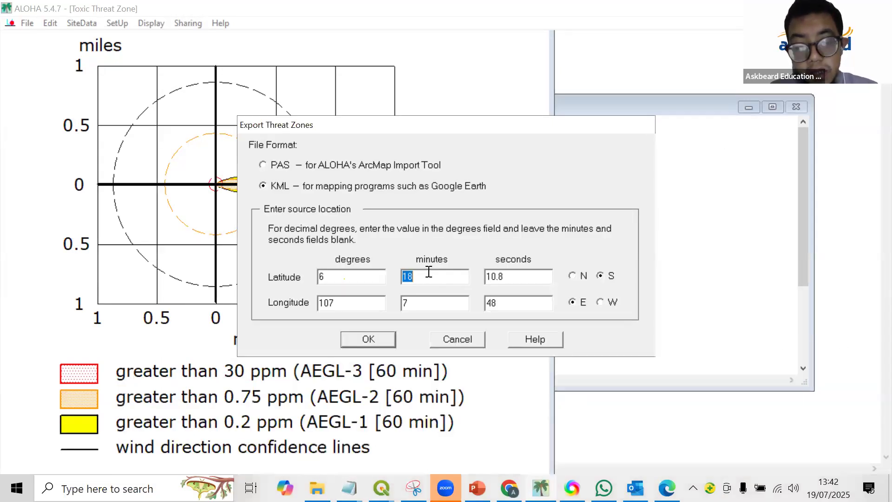
text(5)
double_click(517, 272)
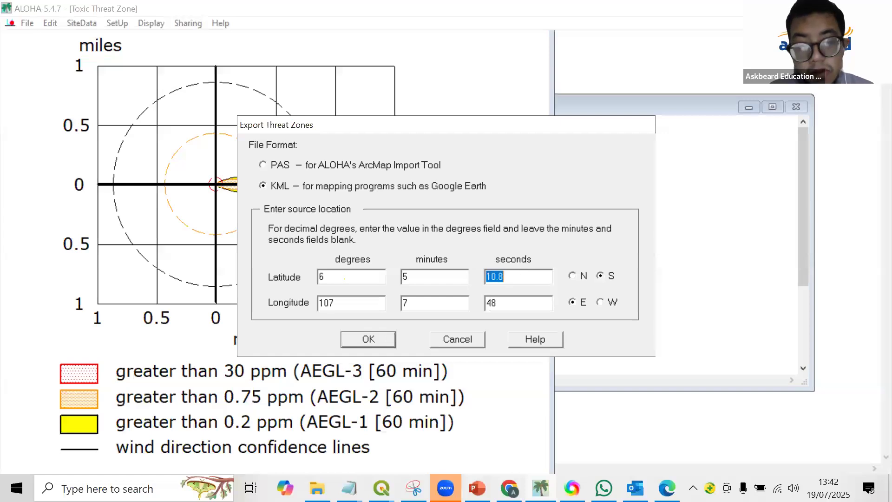
click(349, 488)
click(484, 431)
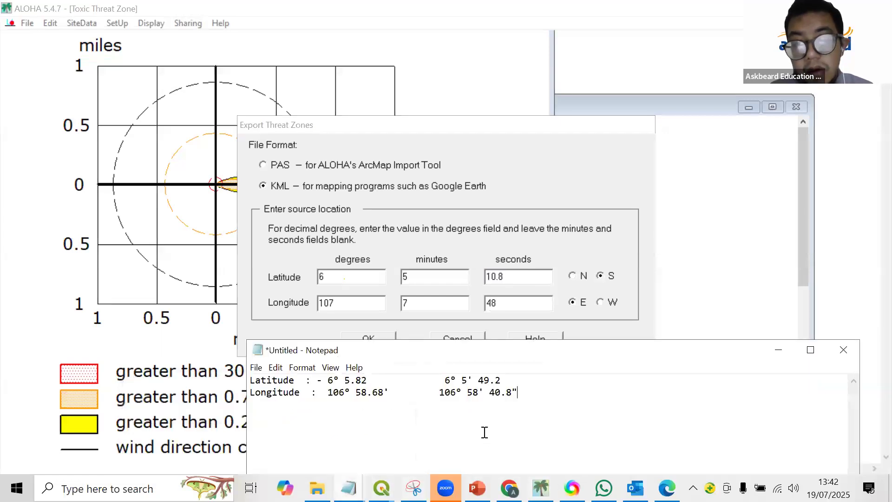
click(498, 279)
drag(516, 272, 467, 274)
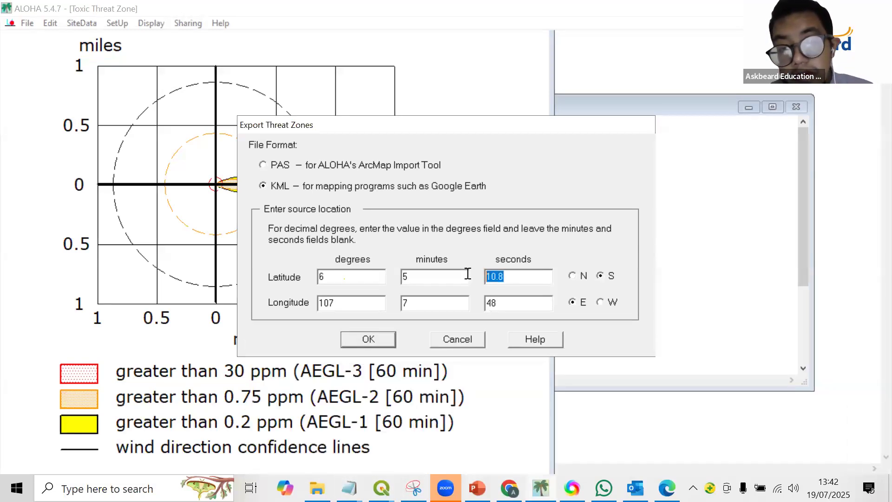
text(49.2)
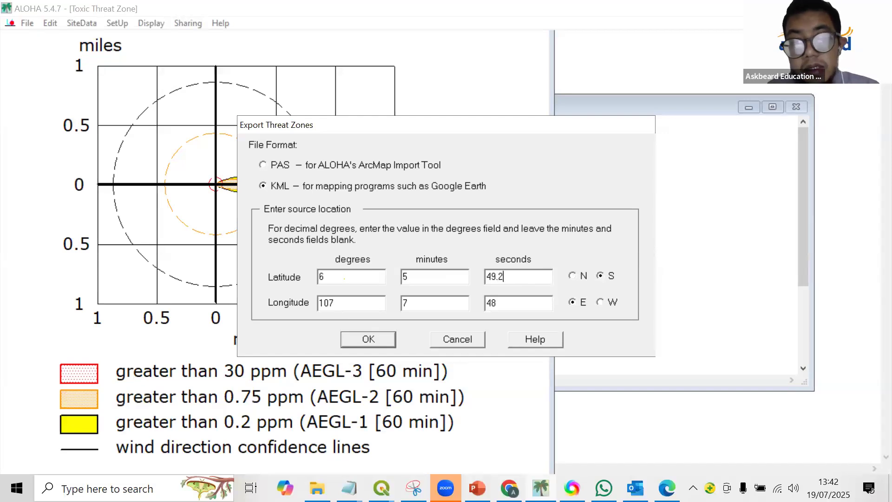
Set the source longitude to 106 degrees and 58 minutes, following the Notepad notes.
click(350, 488)
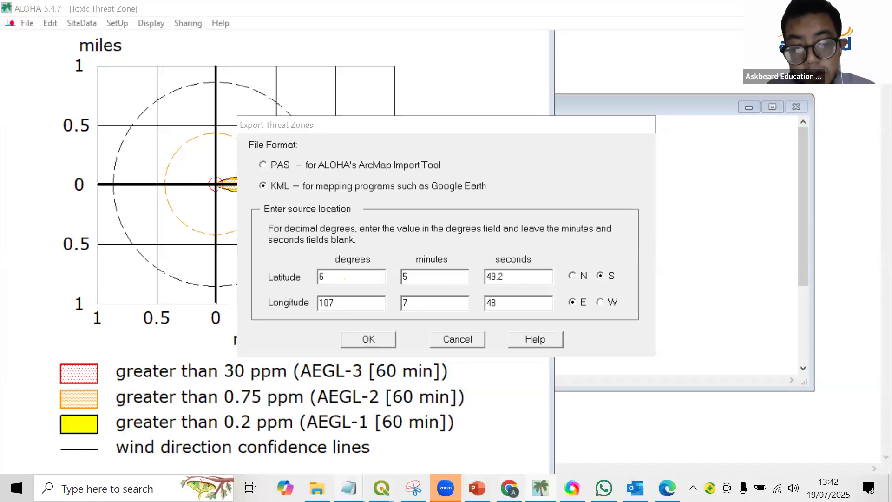
click(437, 446)
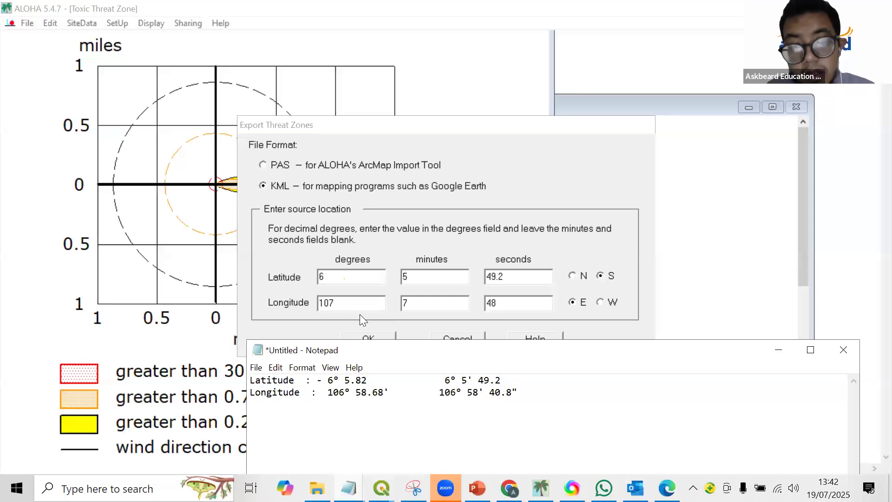
click(195, 306)
text(10)
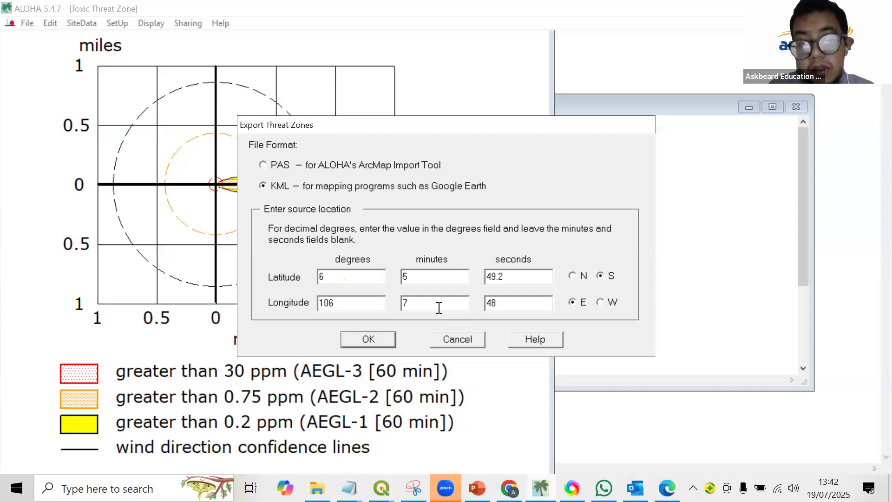
click(359, 484)
click(493, 423)
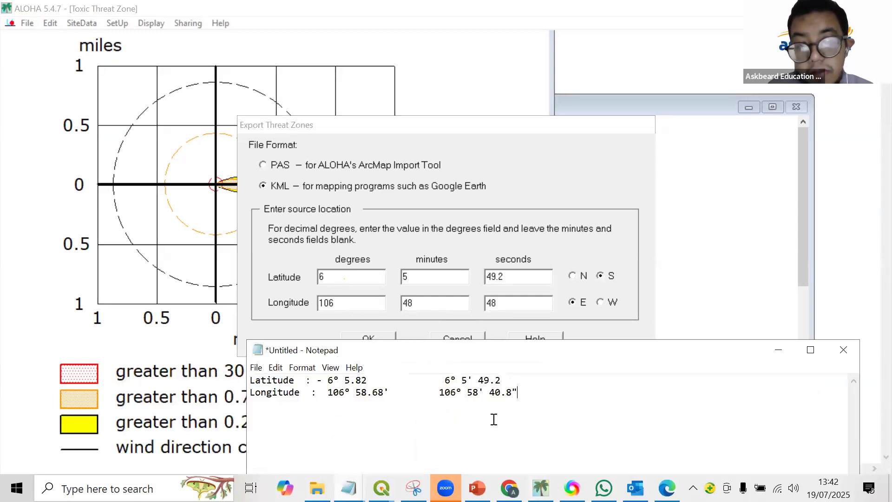
click(426, 305)
double_click(427, 305)
text(5)
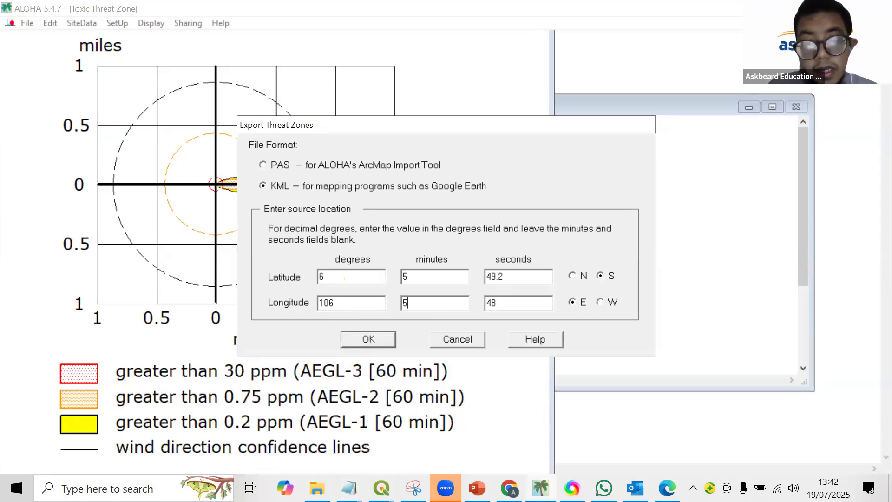
text(8)
Set the longitude seconds to 40.8 and accept the KML export's source location.
click(348, 487)
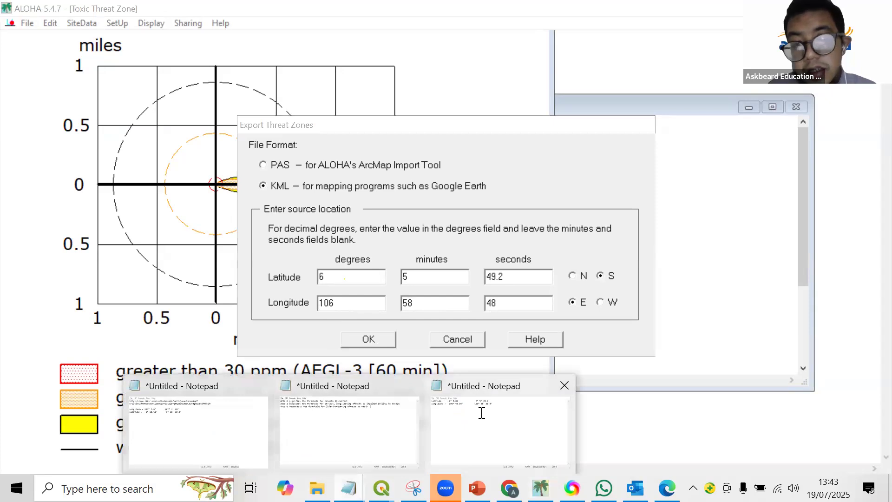
click(483, 416)
double_click(498, 303)
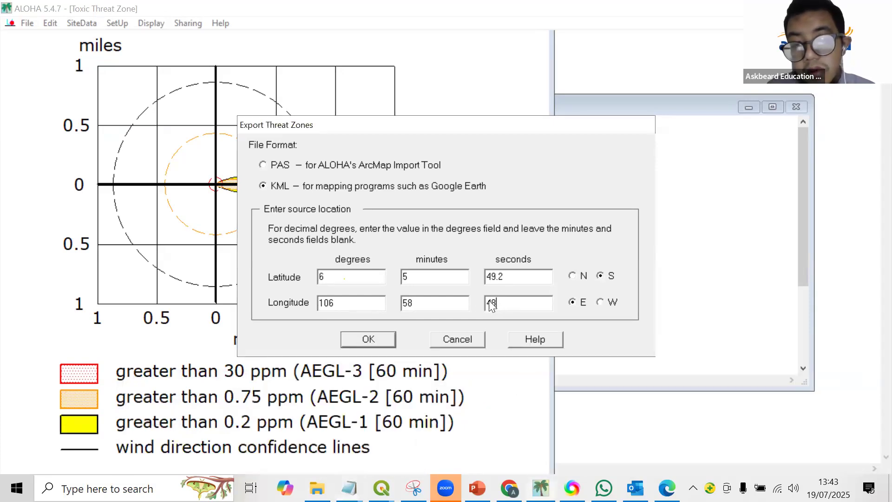
text(40.)
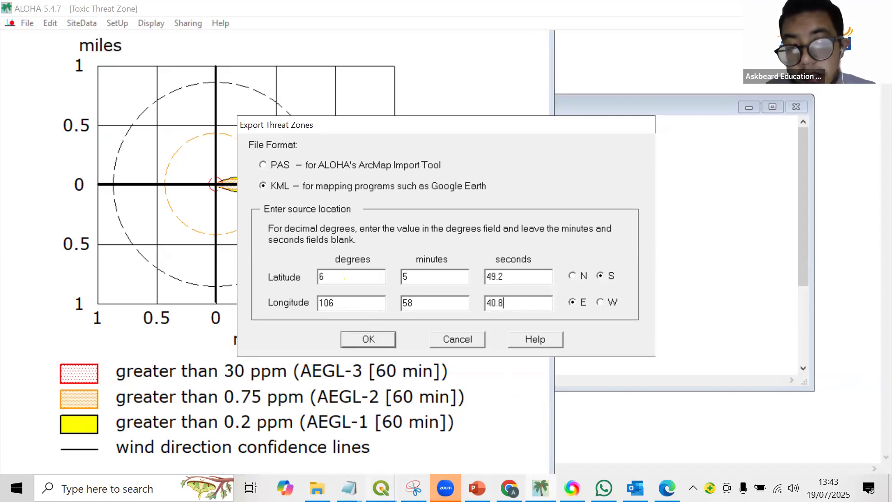
click(381, 488)
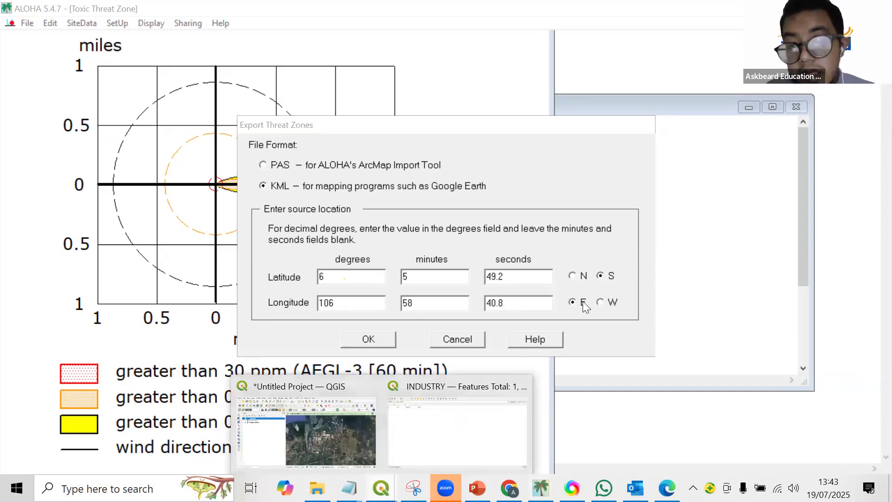
click(381, 336)
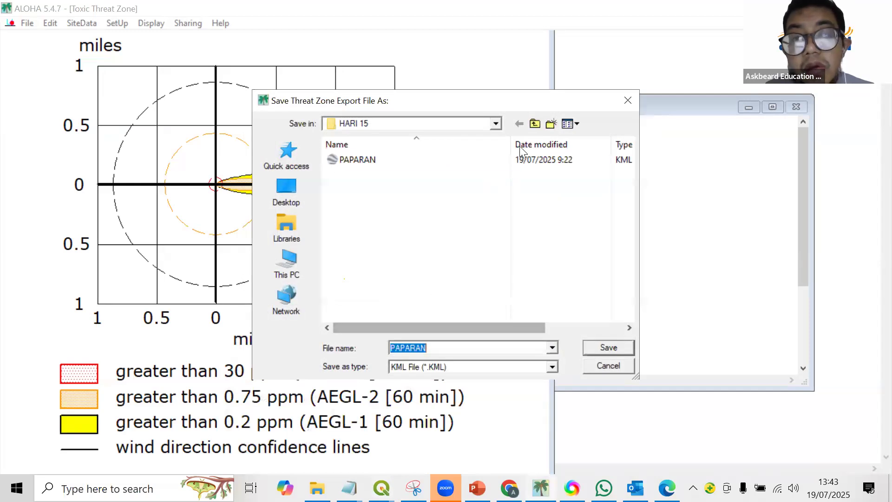
Choose the PPT folder under ASKBEARD, FREE TRAINING, INTERNATIONAL CA, JULY 2025 as the export location.
click(496, 123)
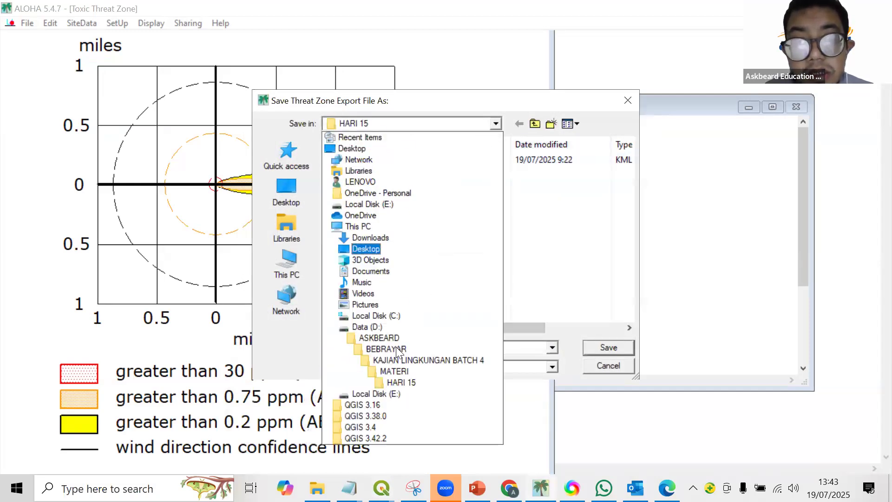
click(388, 342)
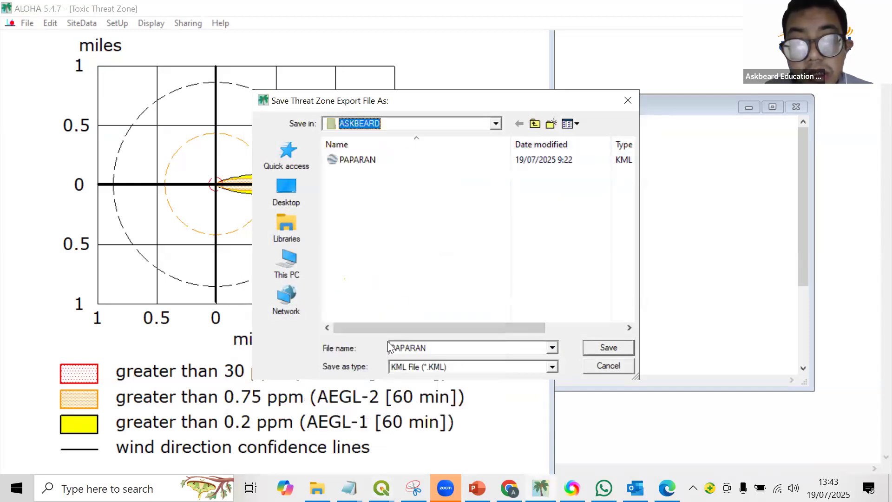
double_click(363, 213)
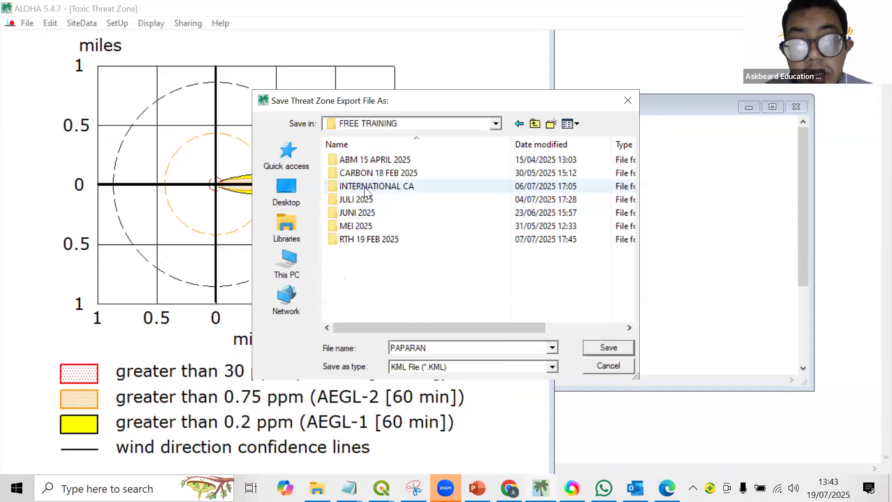
double_click(364, 186)
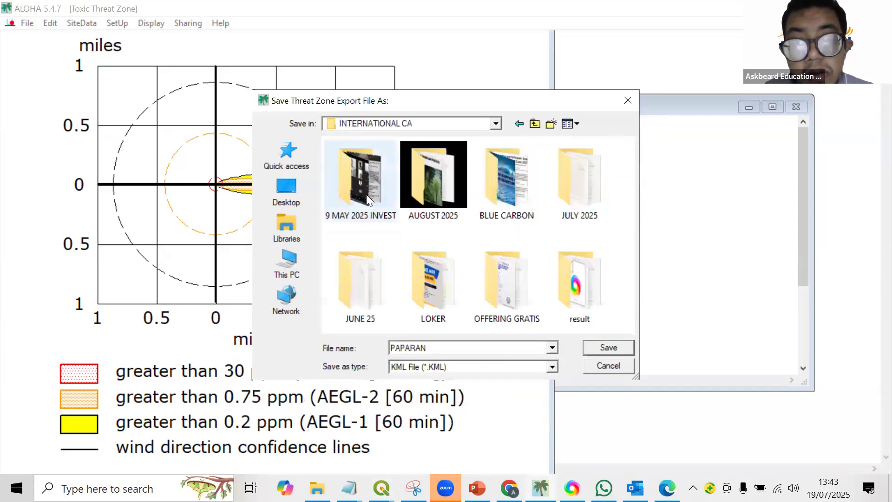
double_click(590, 220)
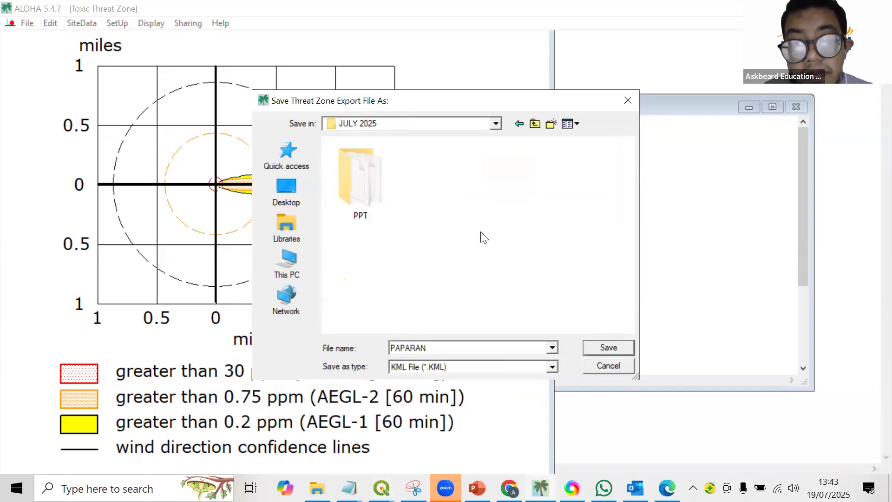
double_click(373, 192)
Name the threat zone export SO2 EXPOSURE and save it as a KML file.
double_click(437, 344)
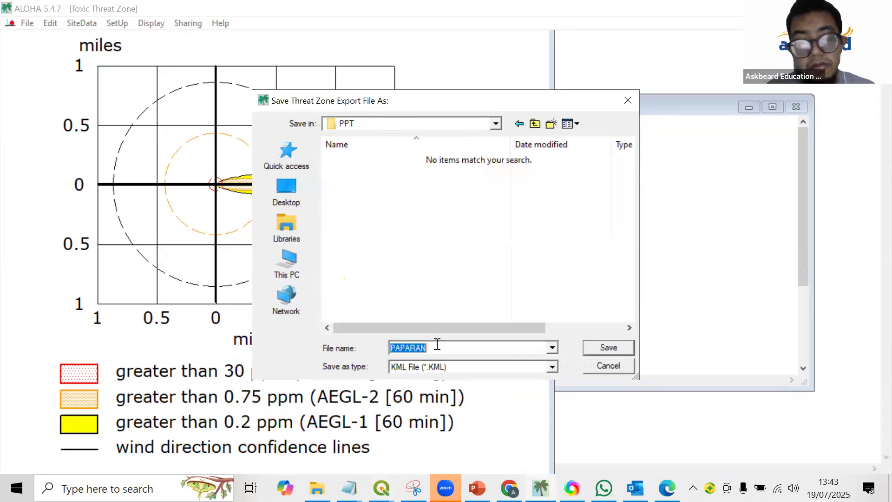
key(Caps_Lock)
text(SO2 E)
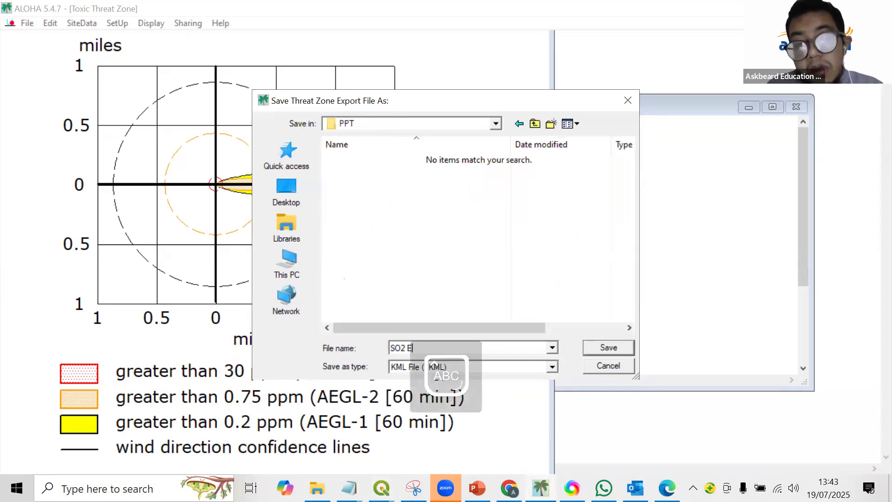
text(XPOSURE)
key(Return)
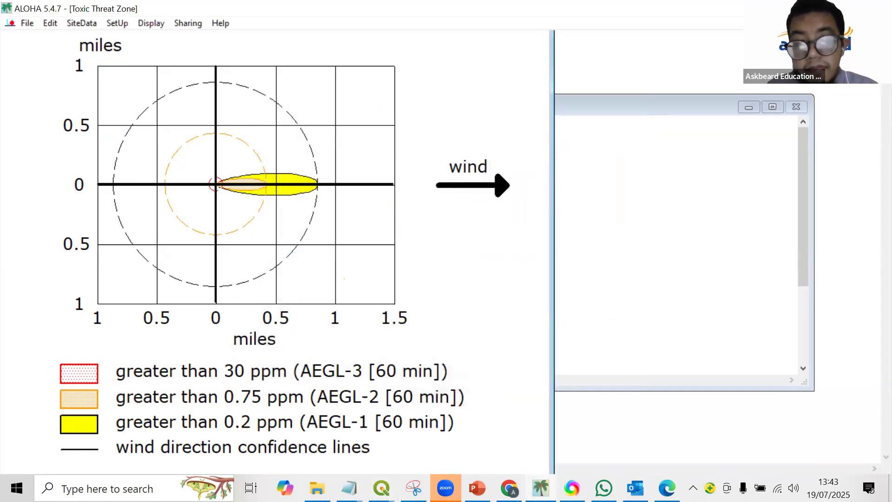
key(Caps_Lock)
Switch to the QGIS project and start adding a vector layer by browsing for its source file.
mouse_move(384, 488)
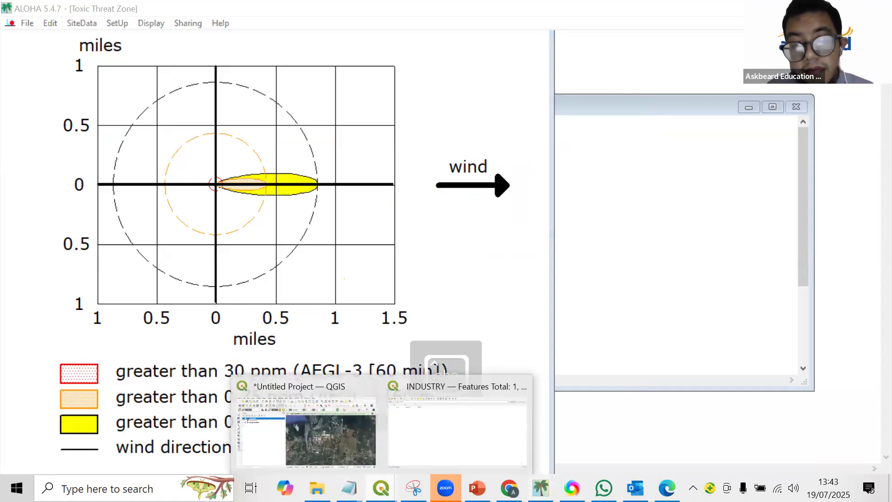
click(360, 448)
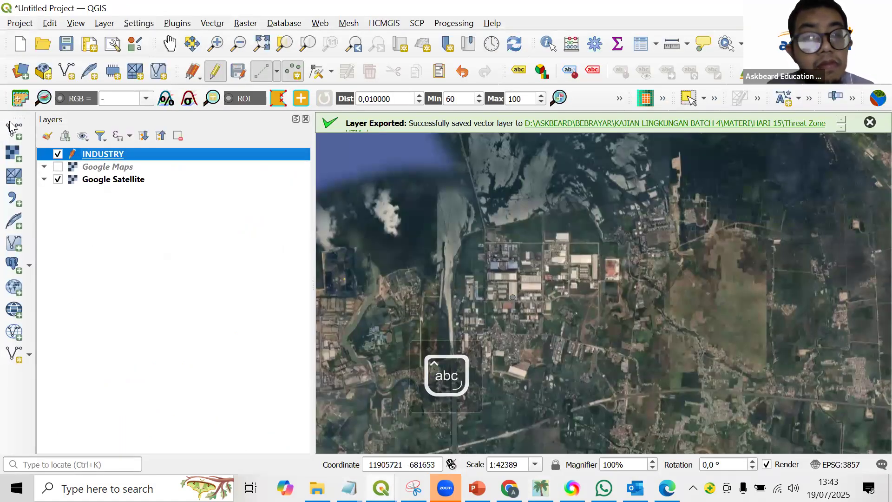
click(17, 138)
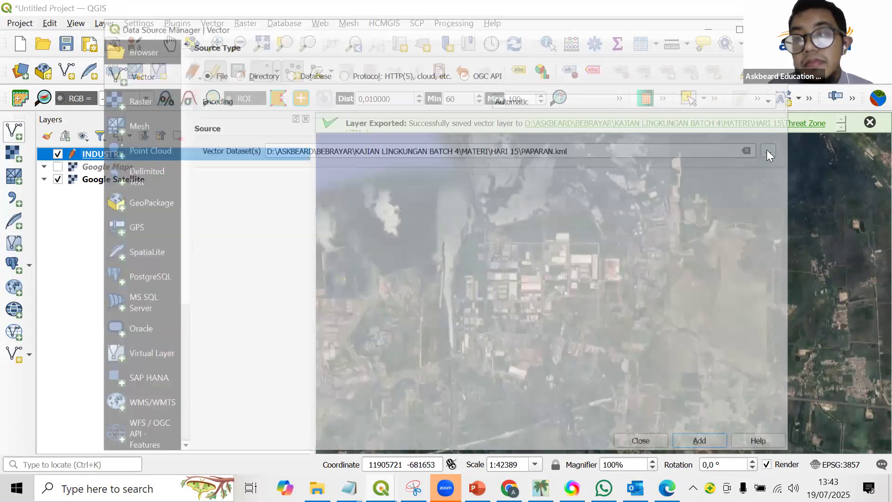
click(768, 149)
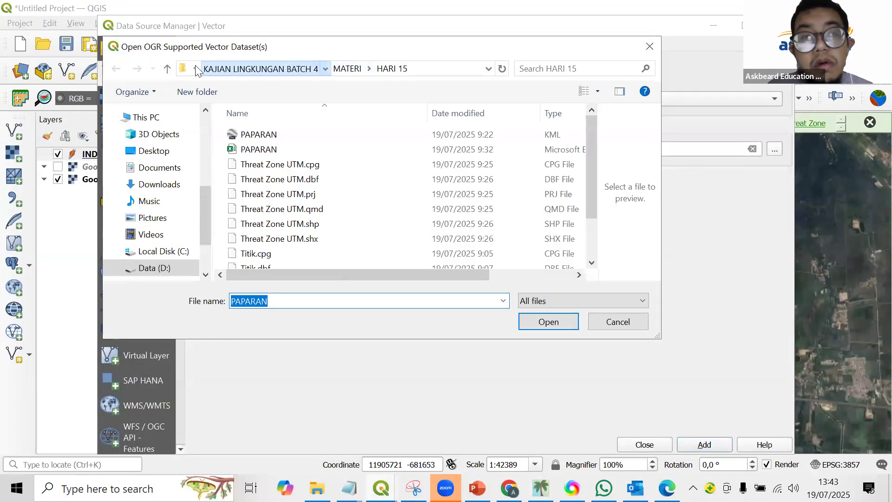
Choose the SO2 EXPOSURE KML from ASKBEARD, FREE TRAINING, INTERNATIONAL CA, JULY 2025, PPT as the vector source.
click(251, 69)
click(240, 64)
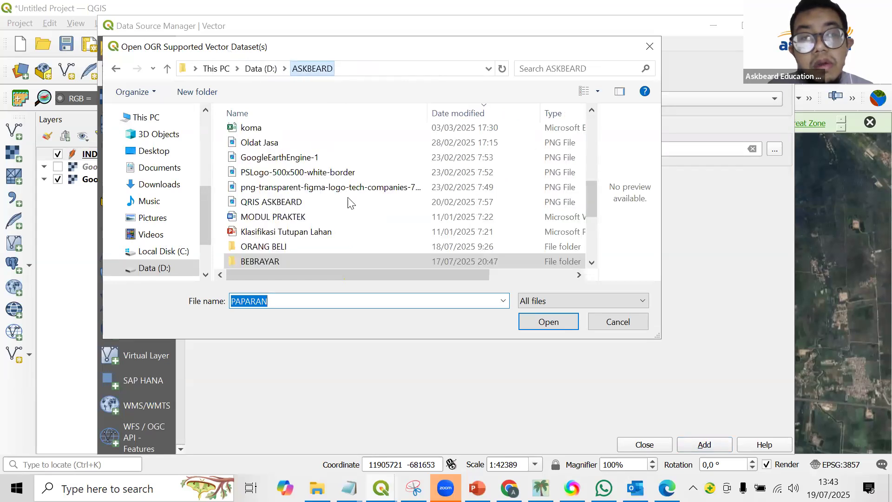
scroll(337, 220, down, 1)
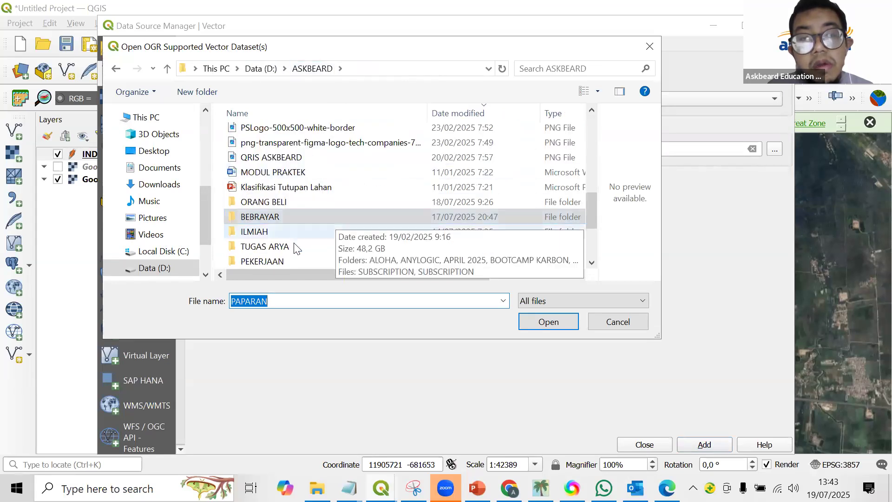
scroll(276, 205, down, 2)
double_click(274, 187)
double_click(259, 180)
click(333, 69)
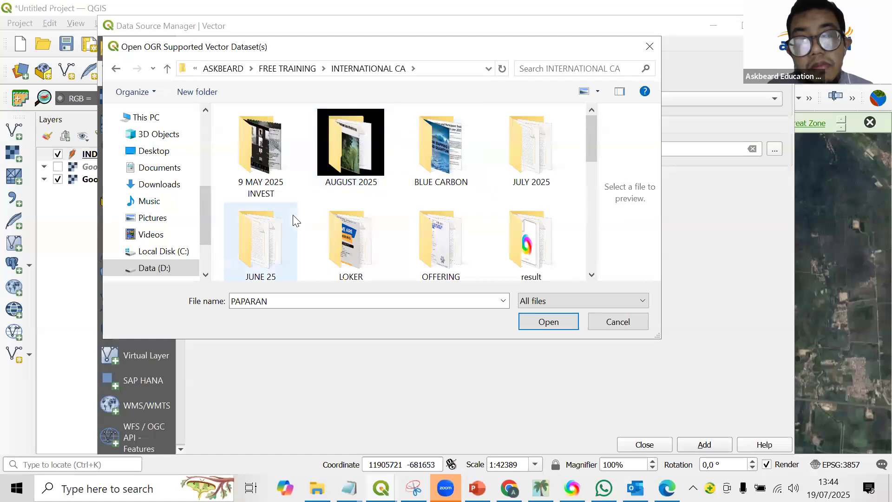
double_click(502, 159)
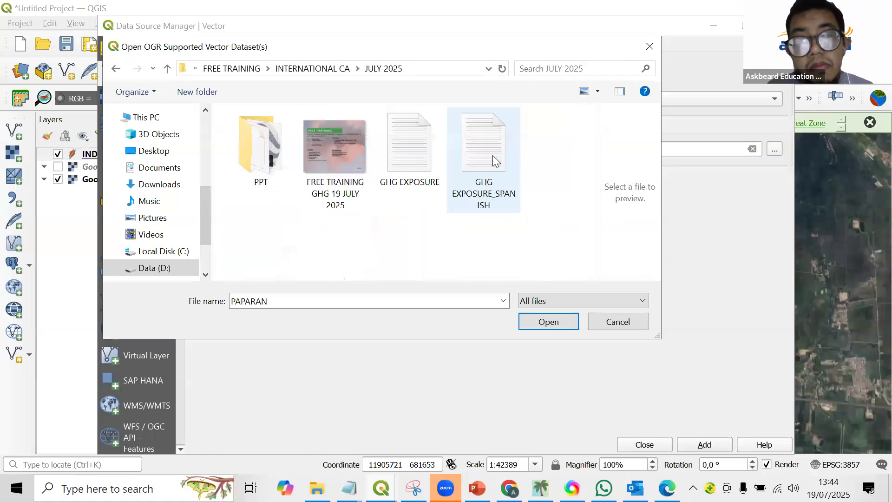
double_click(238, 162)
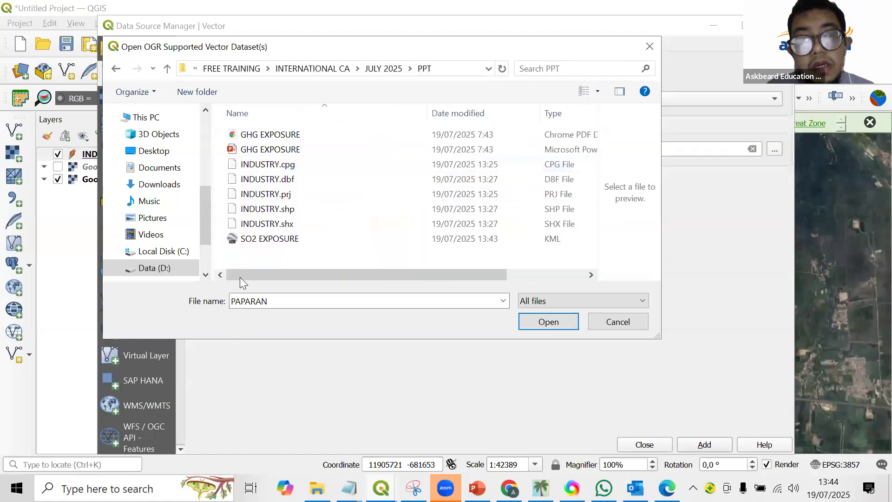
double_click(251, 239)
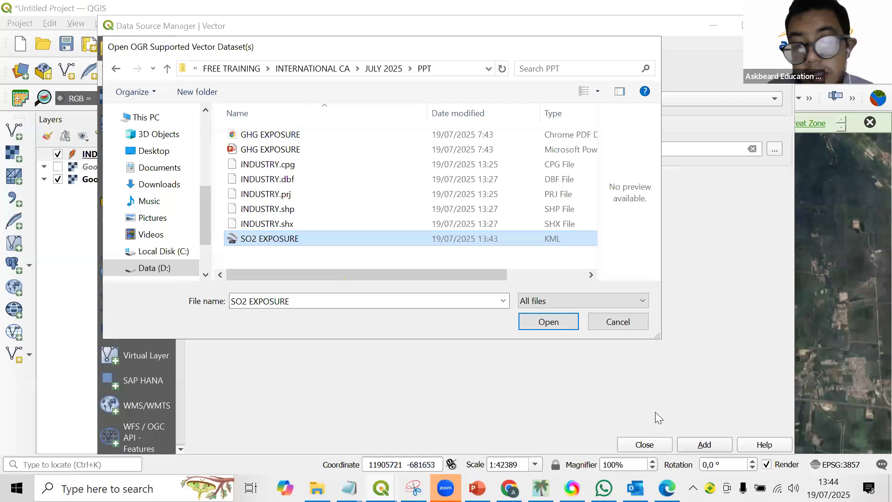
Add the Aloha Points and Aloha Threat Zones layers from the SO2 EXPOSURE KML to the map.
click(699, 444)
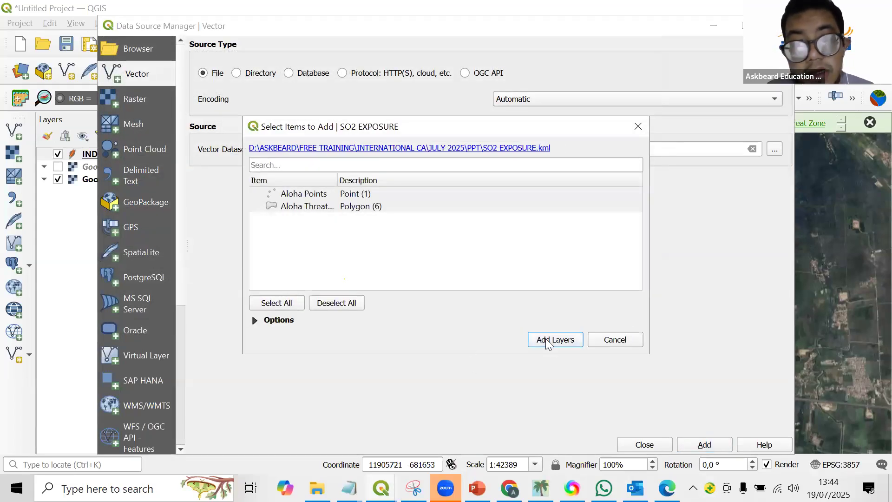
click(546, 339)
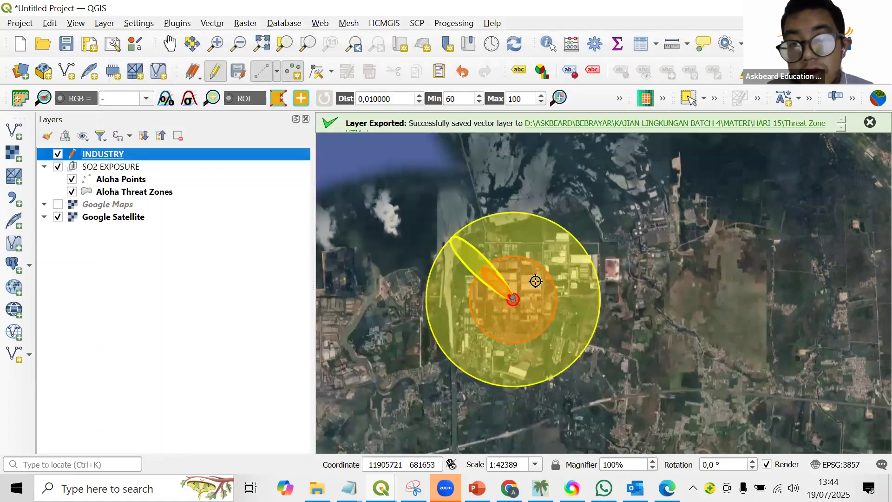
Examine the extent of the sulfur dioxide threat zones and their source point over the satellite imagery, close up and from afar.
scroll(497, 289, up, 2)
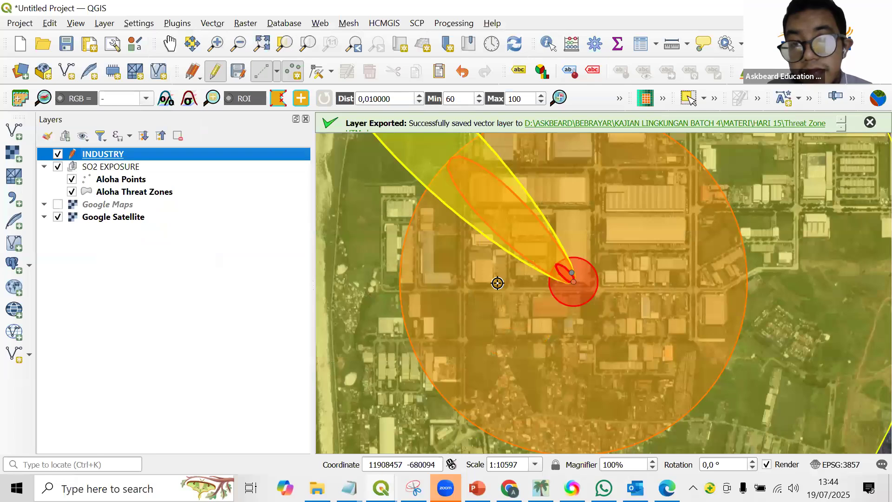
scroll(497, 283, down, 2)
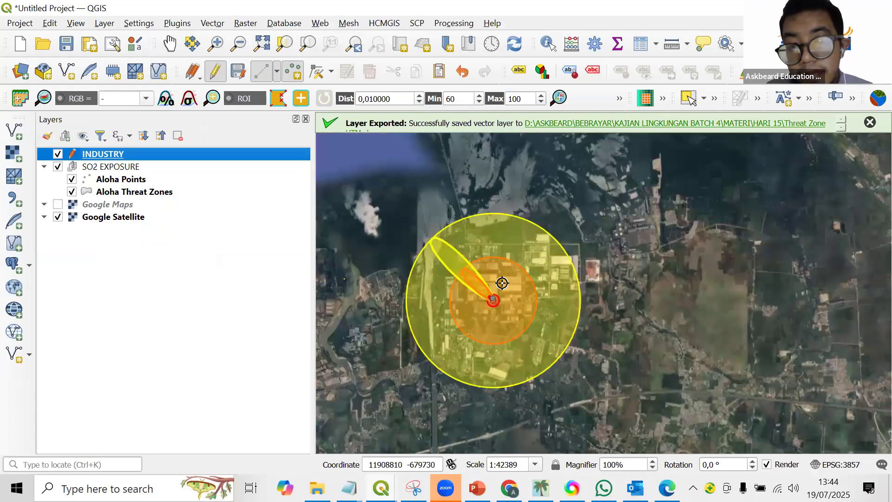
scroll(502, 283, down, 1)
scroll(501, 281, up, 2)
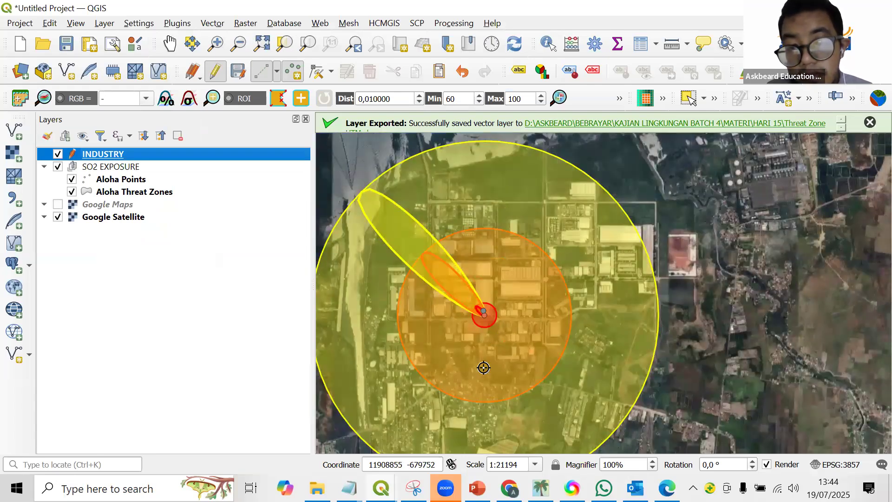
scroll(484, 368, up, 1)
scroll(488, 251, down, 2)
scroll(485, 222, up, 1)
scroll(485, 223, up, 1)
scroll(485, 223, down, 1)
scroll(485, 223, up, 2)
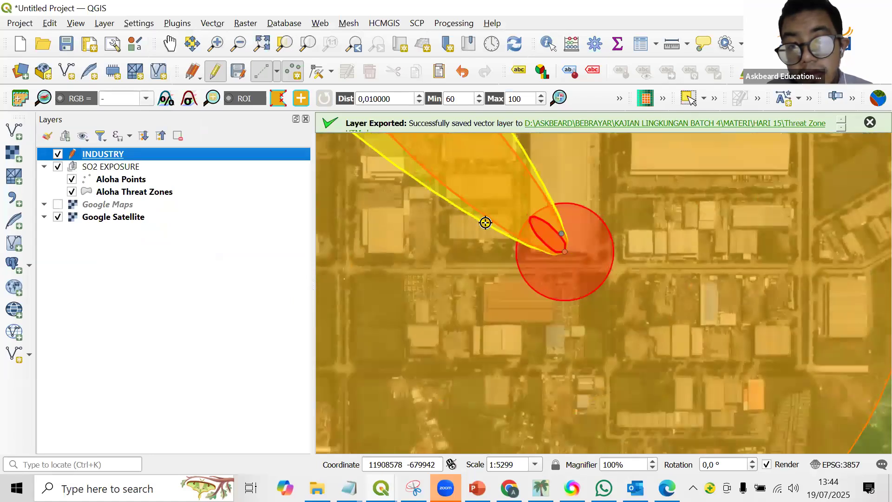
scroll(485, 223, down, 2)
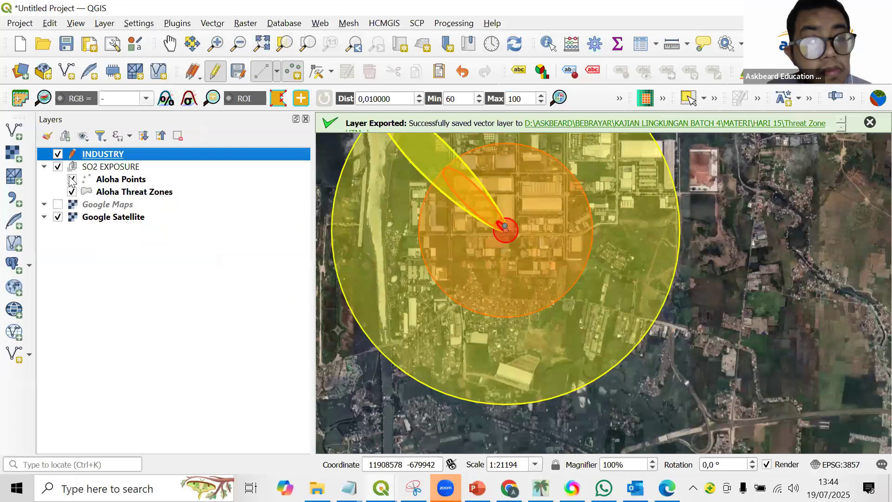
click(131, 180)
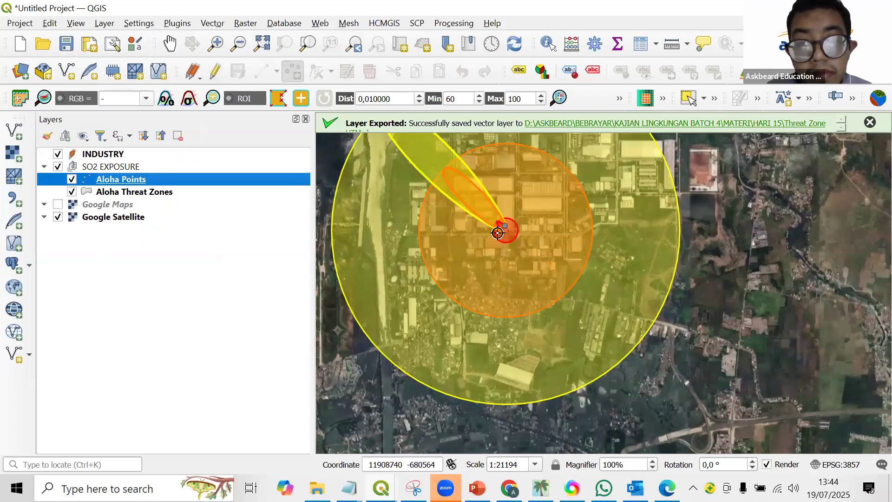
scroll(497, 232, down, 1)
scroll(482, 273, up, 1)
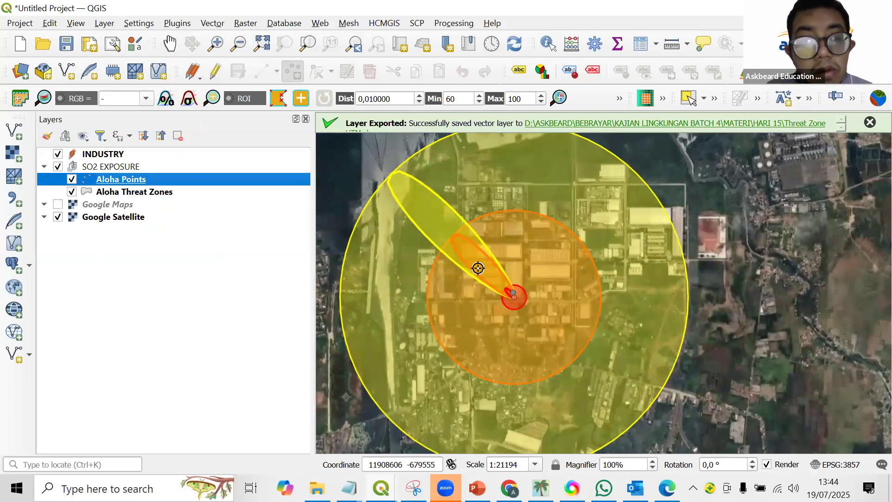
Hide the INDUSTRY layer and select the SO2 EXPOSURE group.
click(57, 155)
click(57, 156)
click(57, 155)
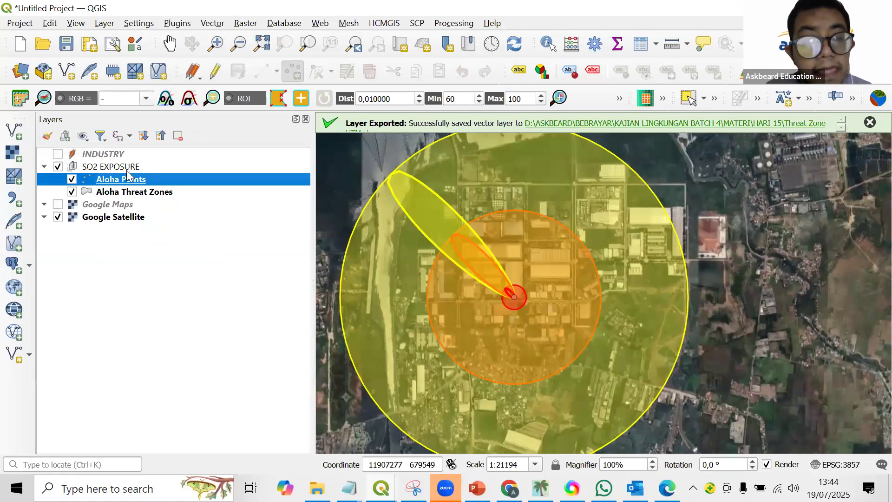
click(127, 170)
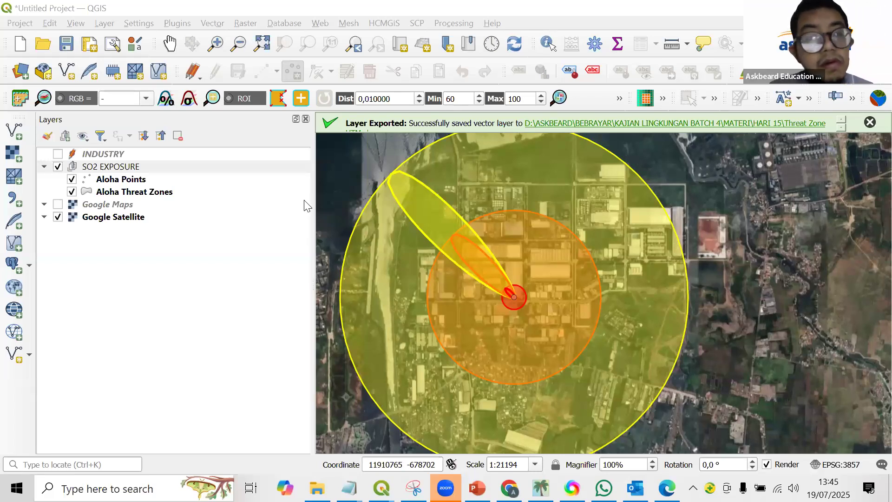
click(80, 171)
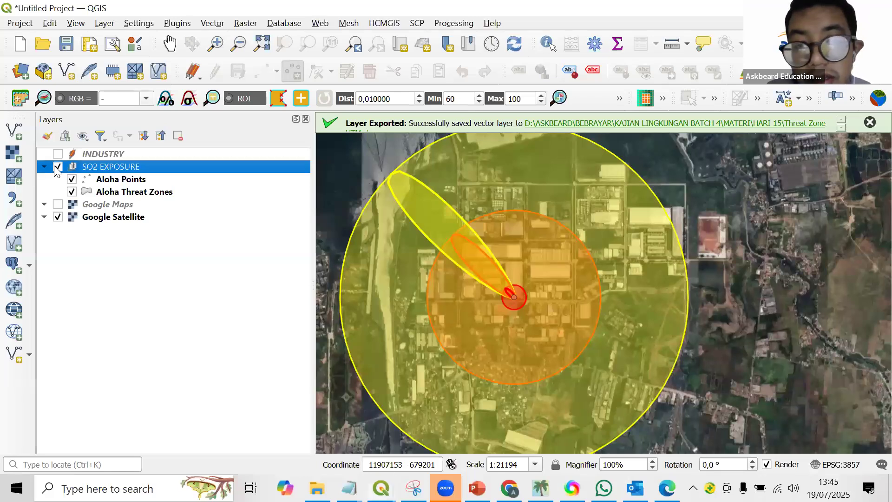
Review the Aloha Threat Zones attribute table with its Name column widened, and close the table.
click(123, 194)
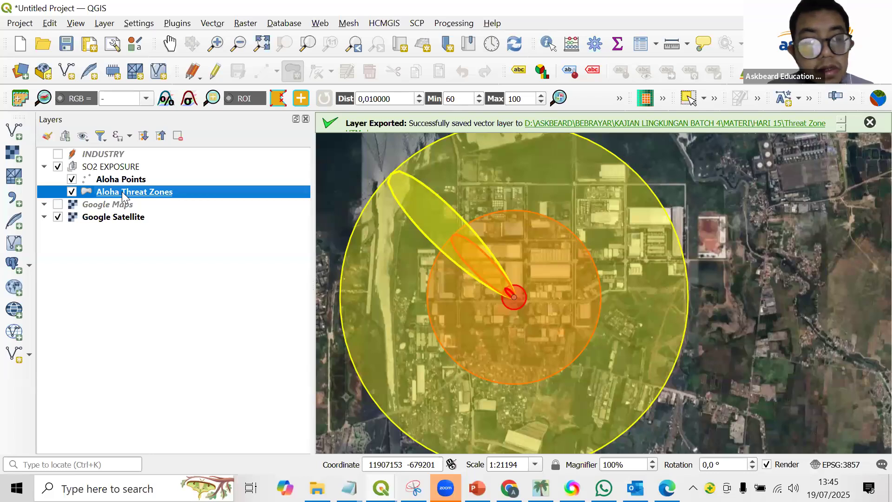
right_click(121, 192)
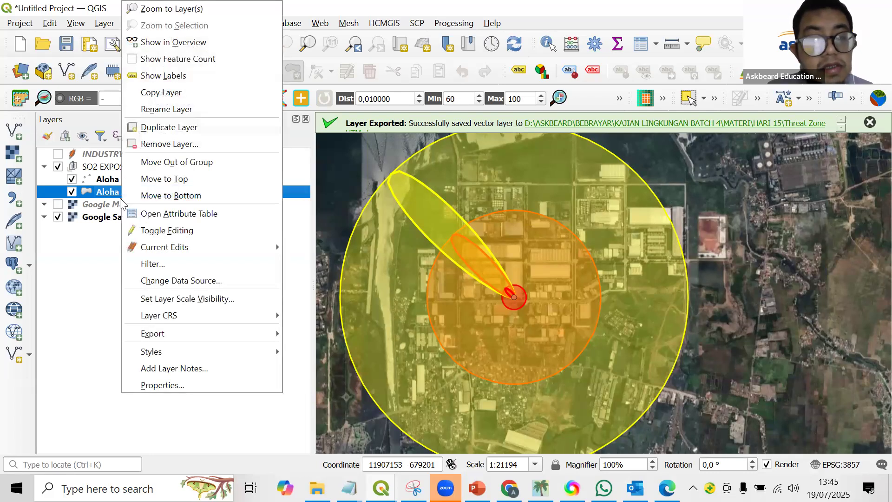
click(165, 214)
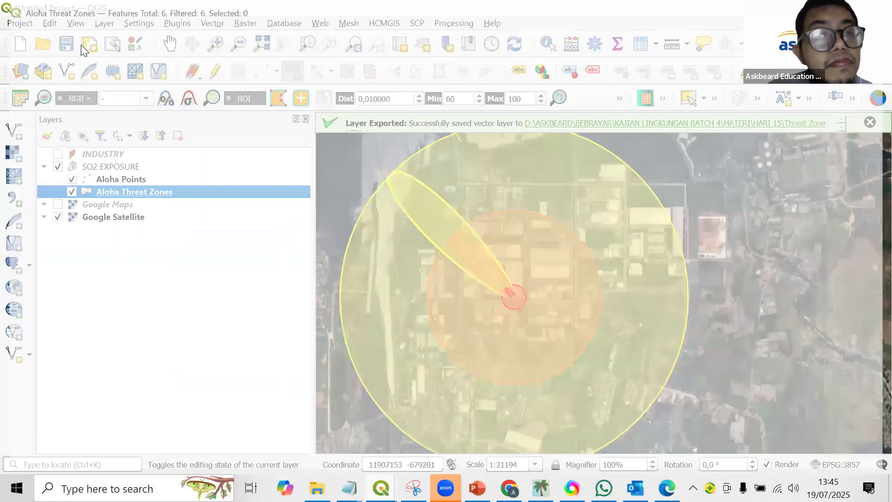
drag(163, 50, 208, 58)
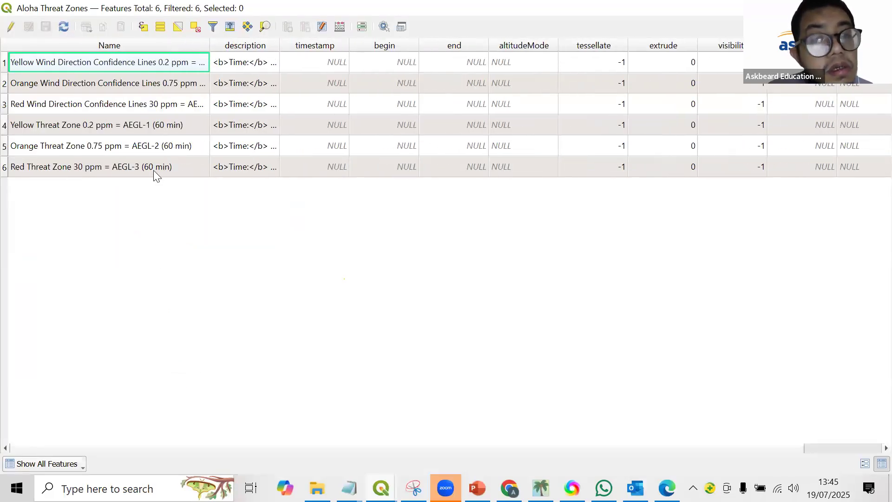
click(812, 8)
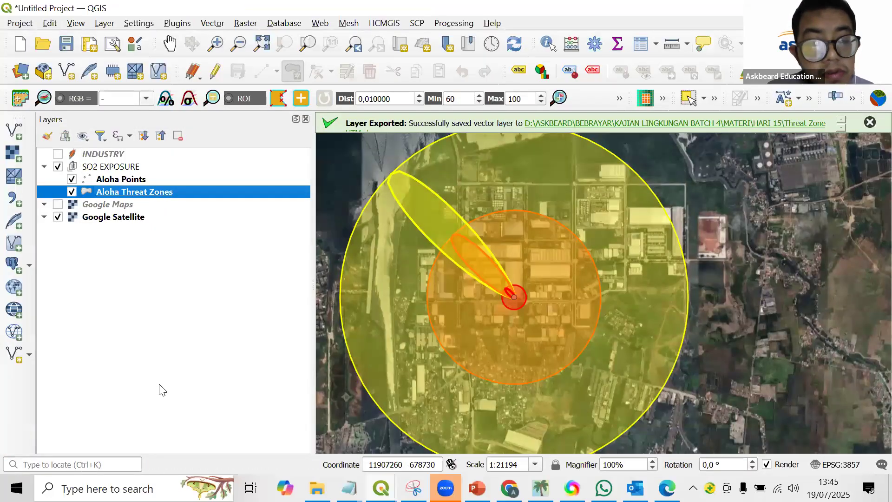
Check the source and coordinate reference system settings in the Aloha Threat Zones layer properties.
right_click(135, 192)
key(Return)
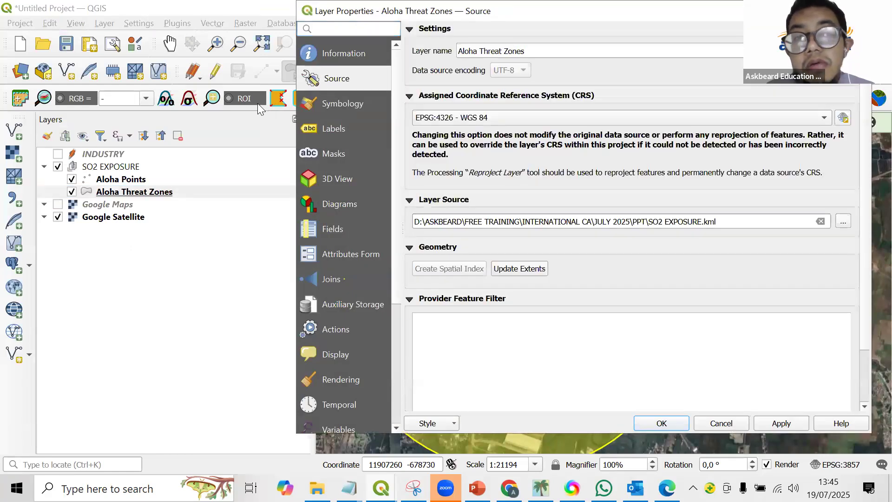
click(860, 11)
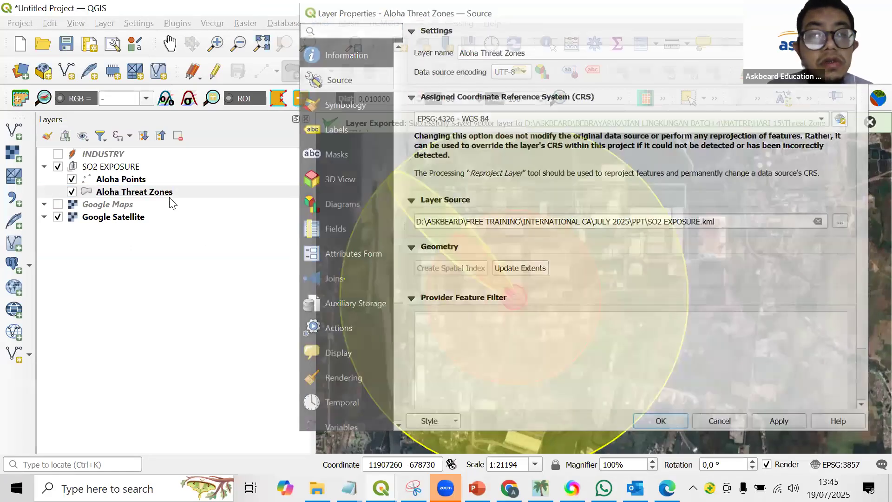
Start exporting the Aloha Threat Zones features as an ESRI Shapefile with the CRS EPSG:32748 - WGS 84 / UTM zone 48S.
click(161, 188)
right_click(160, 186)
mouse_move(210, 333)
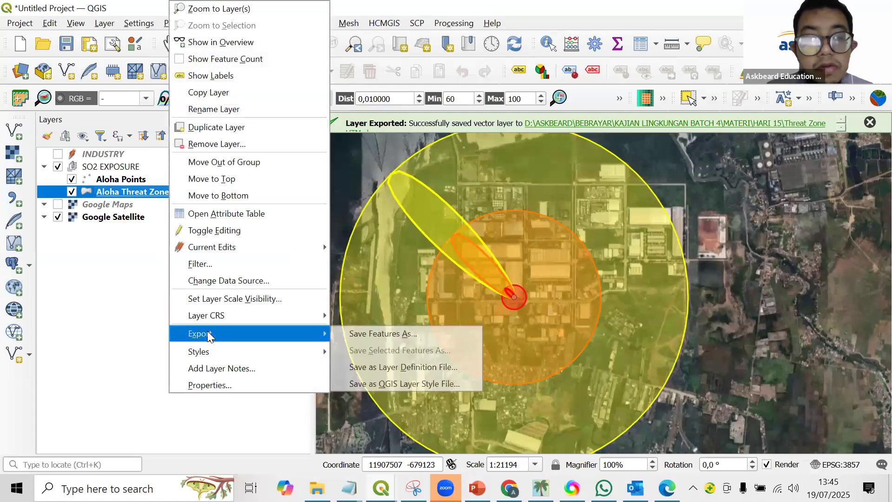
click(393, 334)
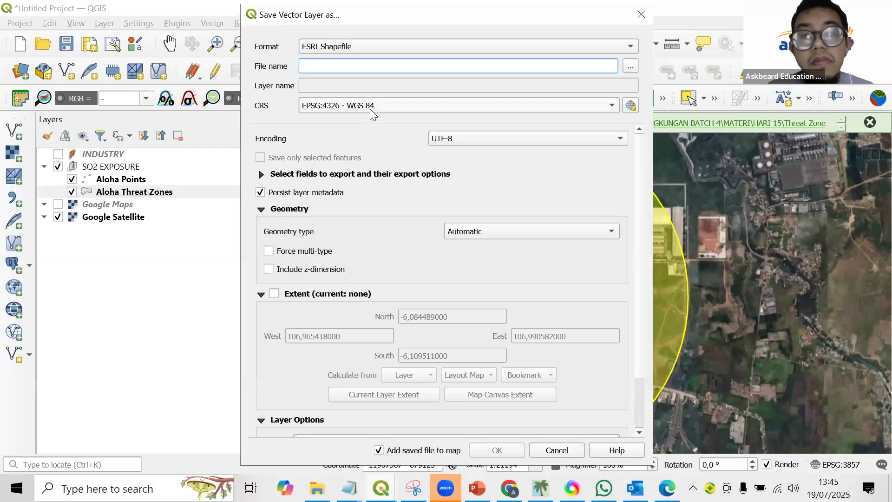
click(370, 108)
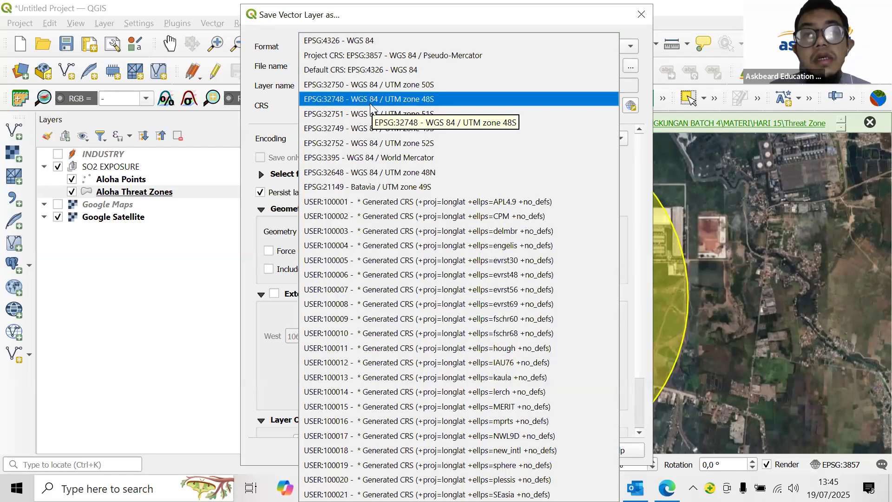
click(409, 106)
Filter the full coordinate reference system selector for UTM zone 48.
click(631, 105)
click(328, 106)
key(Caps_Lock)
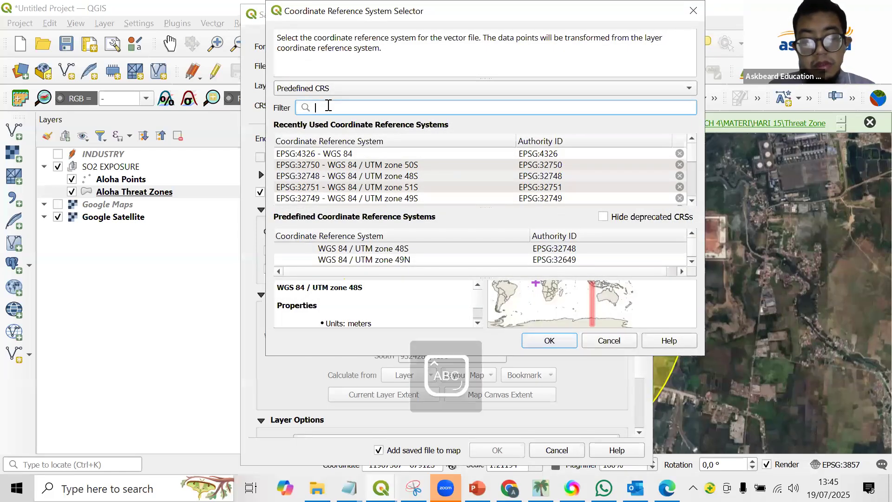
text(UTM)
key(Caps_Lock)
text(zone 48)
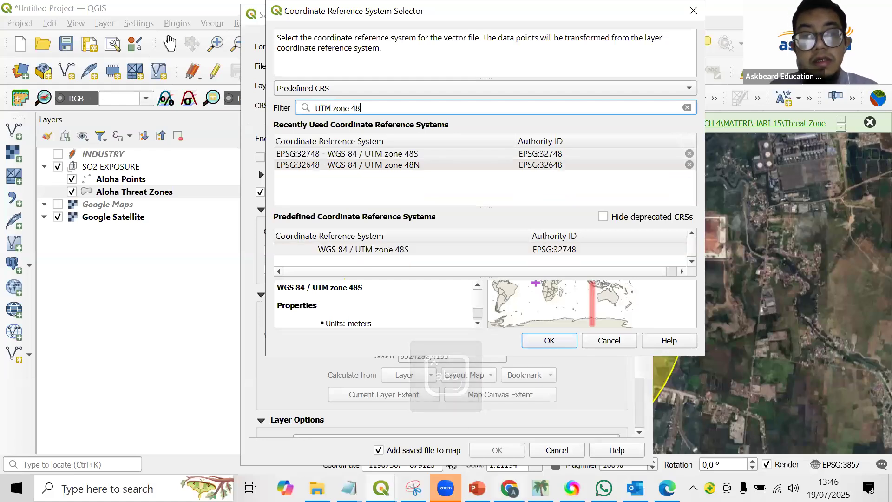
Switch to the browser and search Google for utm zone indonesia to consult a UTM zone map.
key(alt+Tab)
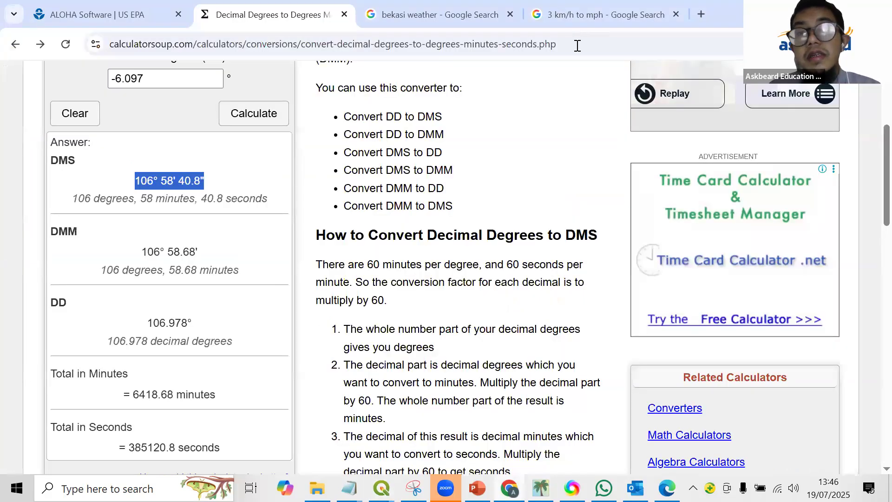
click(581, 7)
click(576, 45)
text(utm)
key(Return)
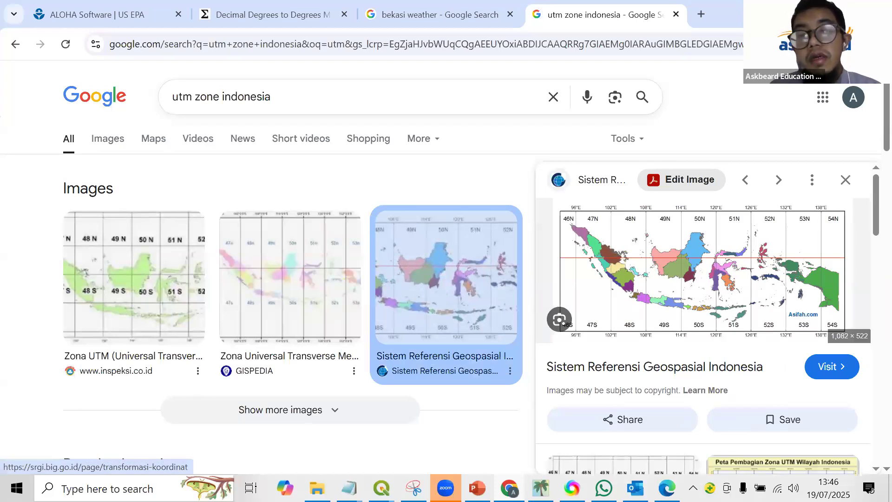
Return to QGIS, narrow the filter to UTM zone 48s and accept WGS 84 / UTM zone 48S as the export CRS.
key(alt+Tab)
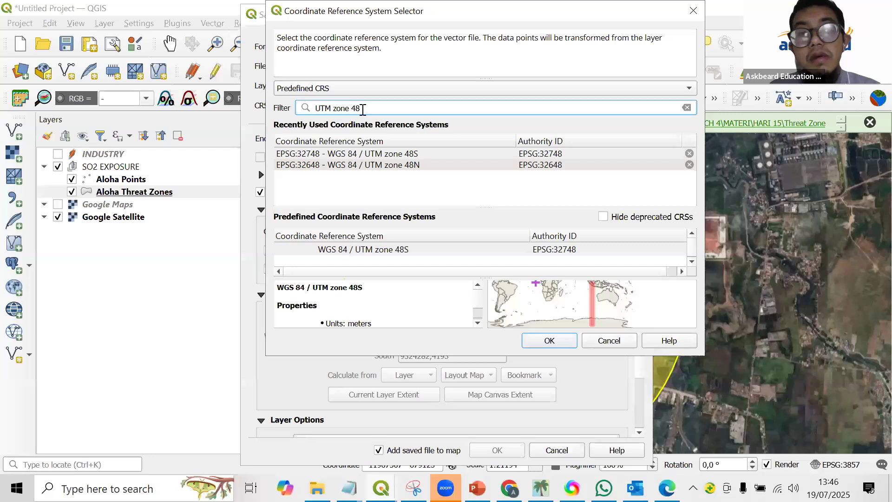
text(S)
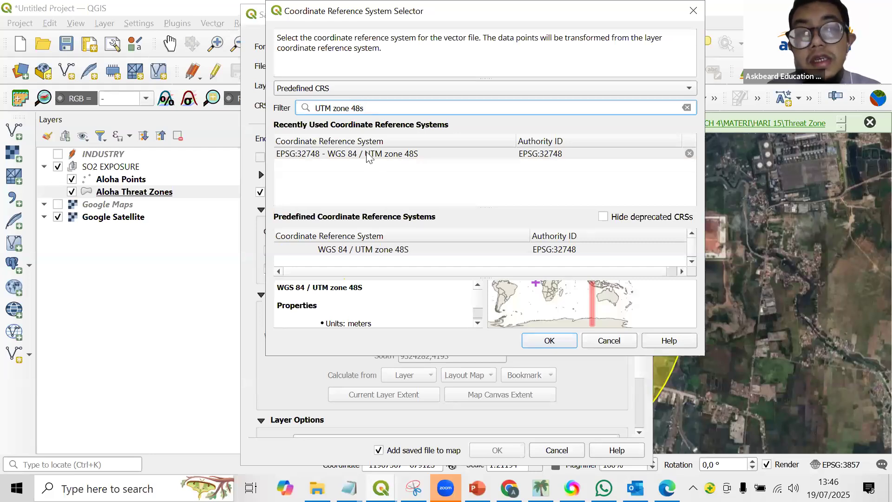
click(548, 341)
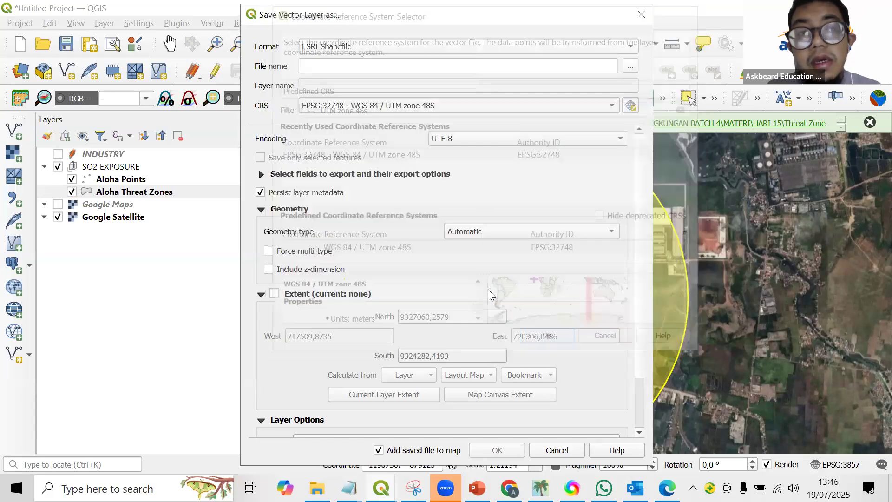
Name the shapefile THREAT ZONE in the PPT folder and export it, adding the saved file to the map.
click(630, 66)
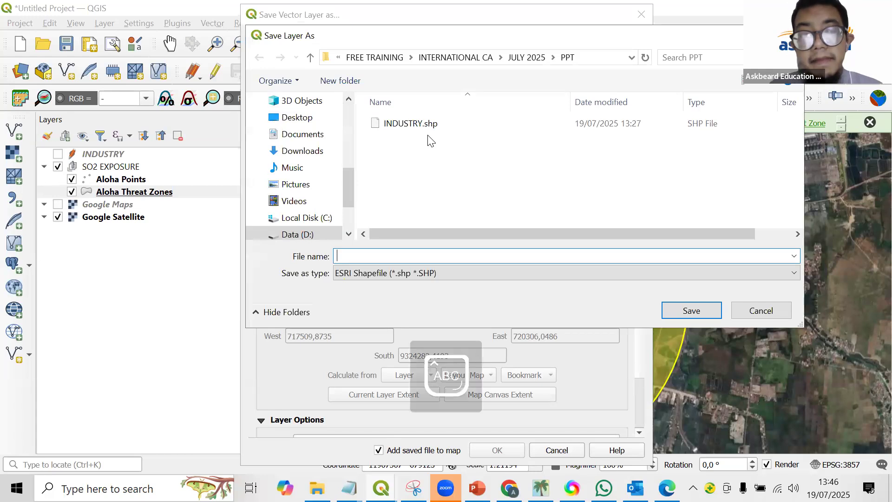
text(TH)
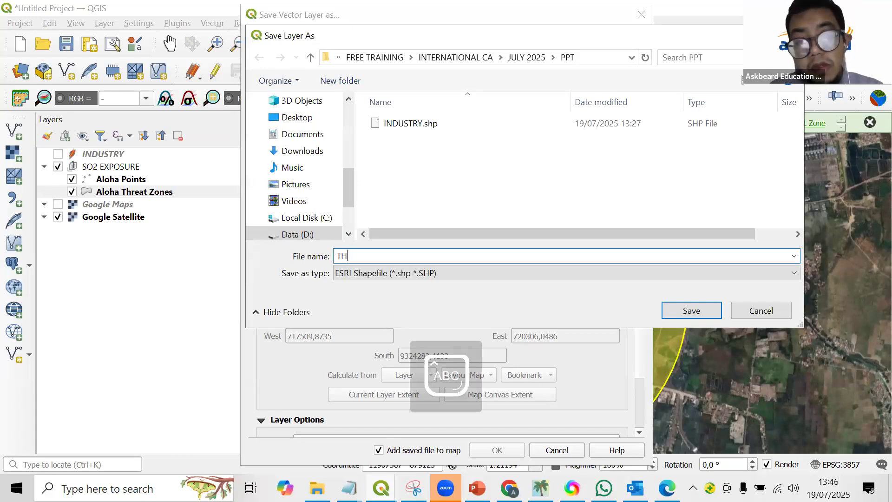
text(REAT ZONE)
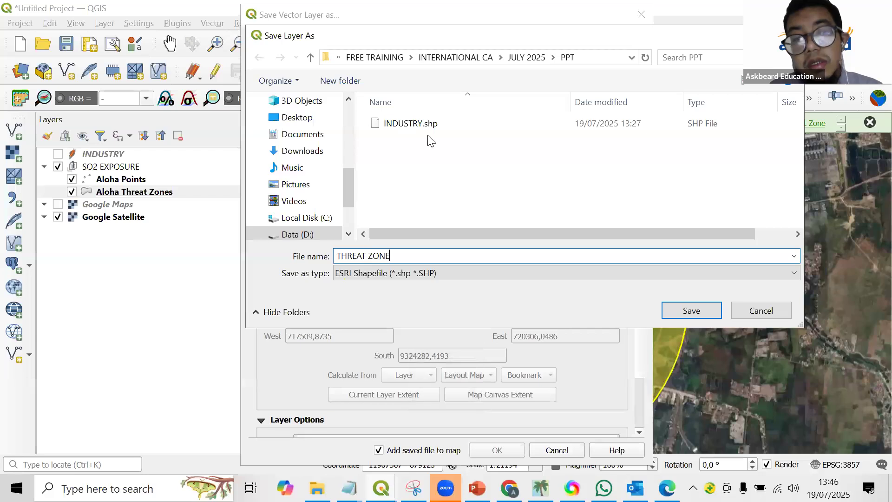
key(Return)
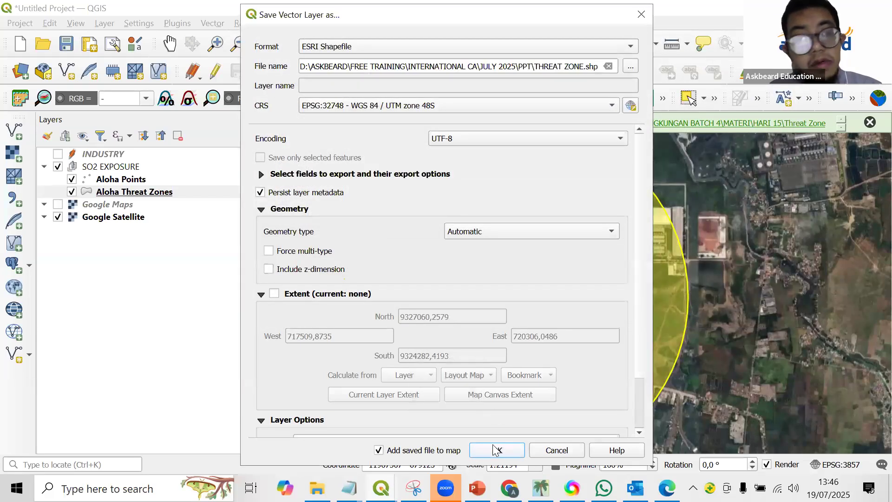
click(496, 450)
key(Caps_Lock)
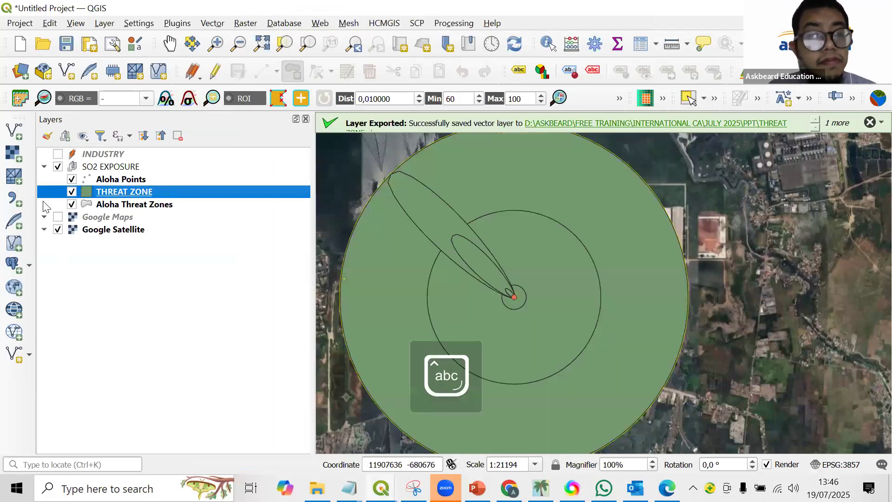
Hide the Aloha Points layer.
click(72, 179)
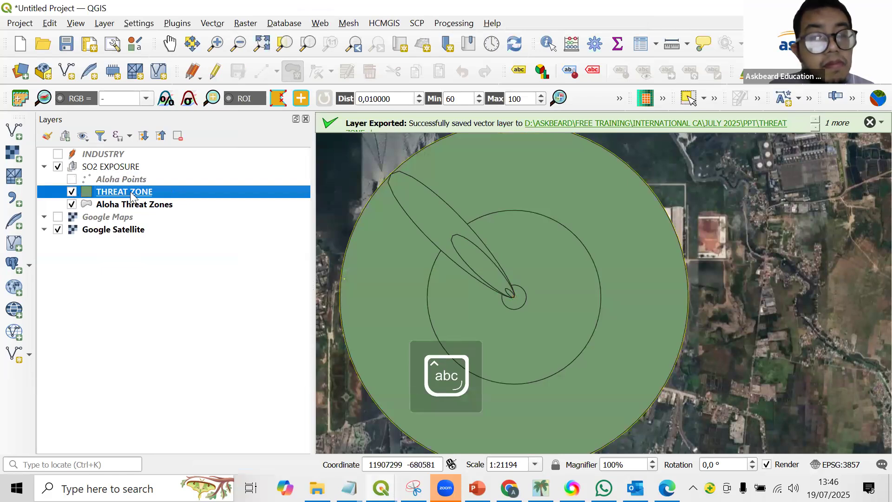
Move the THREAT ZONE layer above the SO2 EXPOSURE group and open its attribute table with the Name column widened.
drag(174, 170, 153, 161)
click(95, 168)
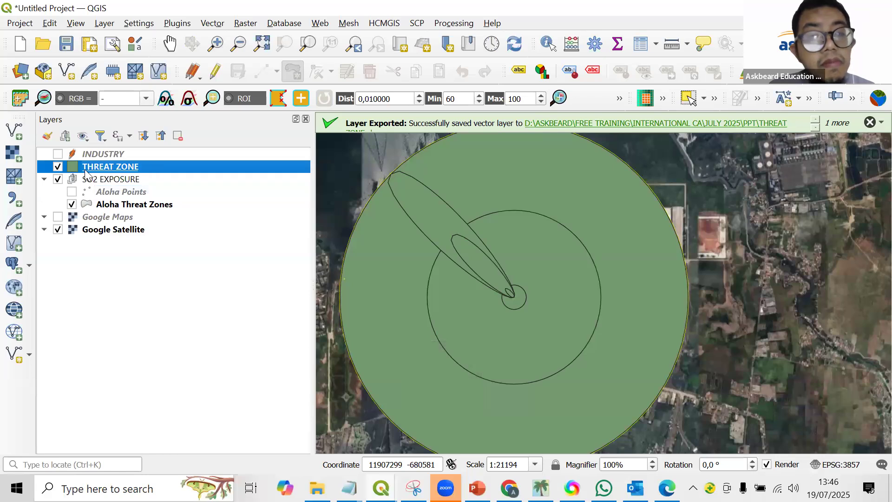
right_click(120, 168)
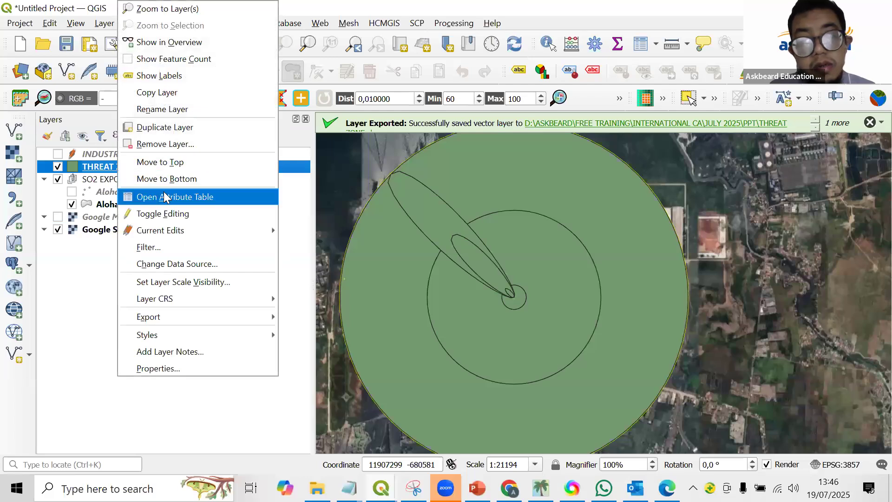
click(165, 197)
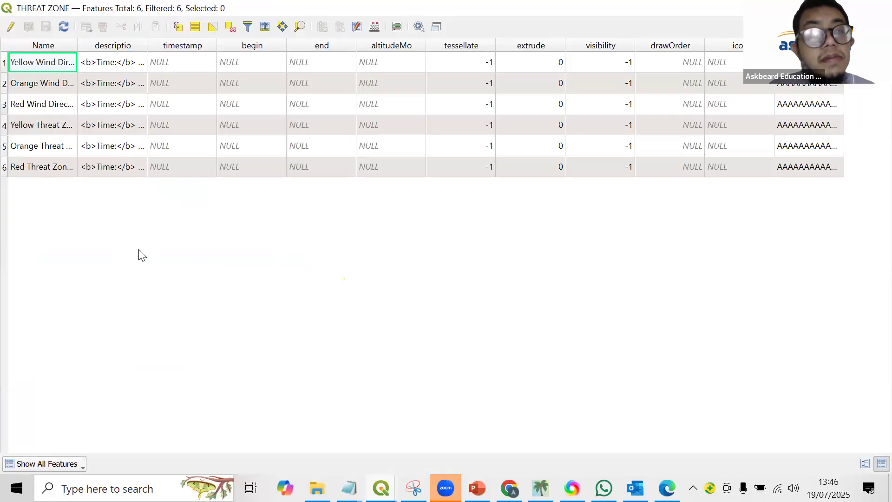
drag(77, 45, 189, 45)
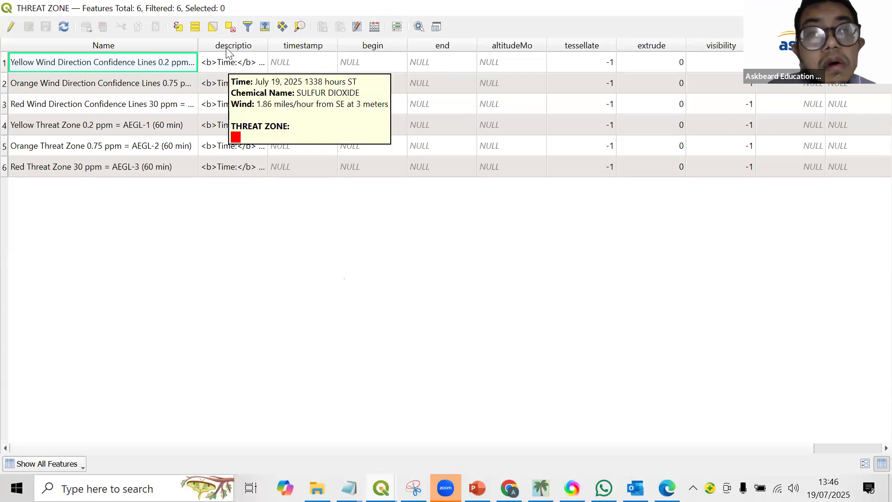
Enable editing of the THREAT ZONE table and add a 32-bit integer field named AREA with length 10.
click(11, 23)
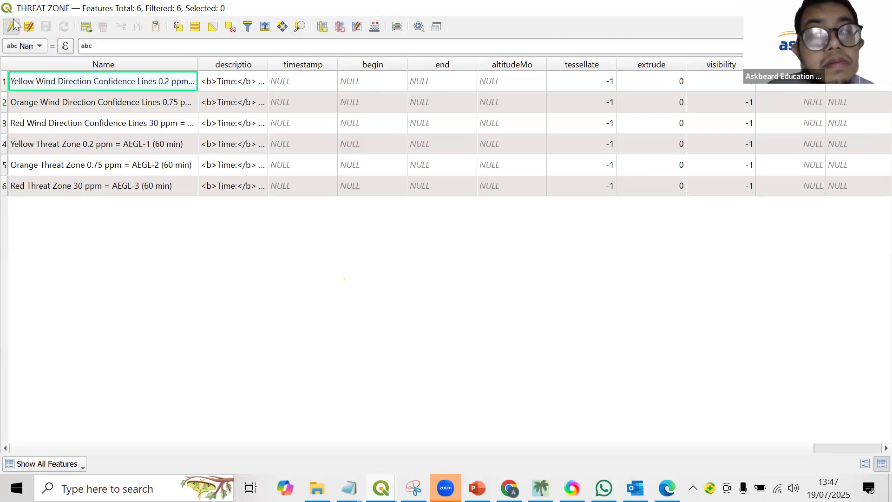
click(322, 27)
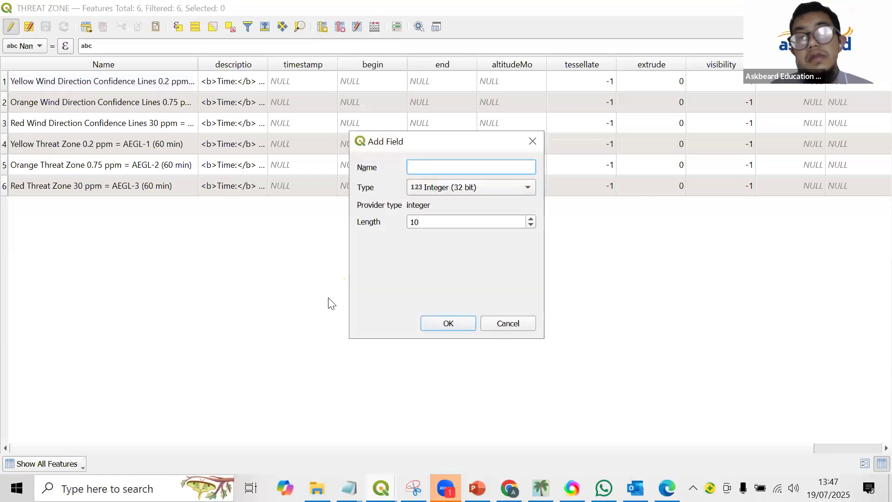
key(Caps_Lock)
text(AREA)
key(Caps_Lock)
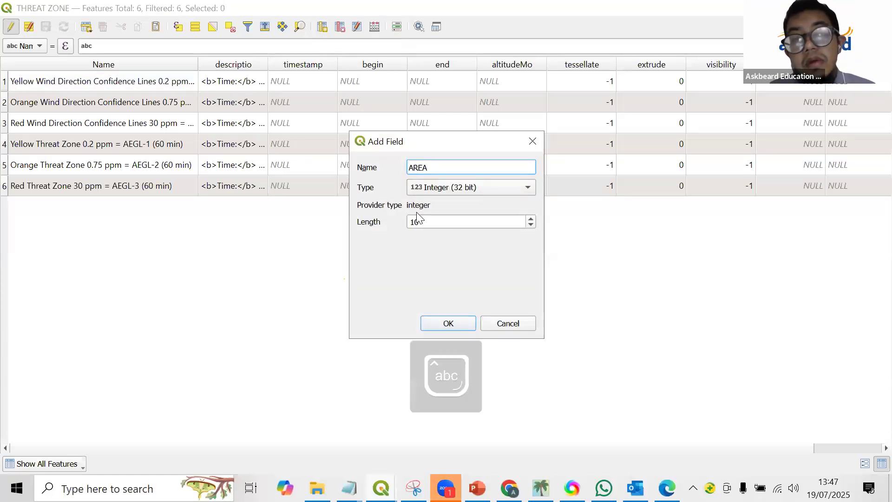
click(449, 323)
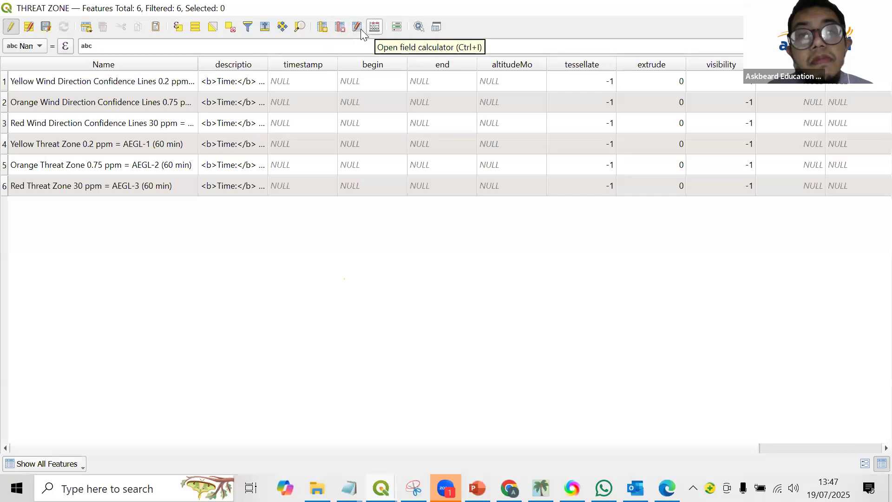
Reorder the table columns so that AREA comes directly after Name.
click(358, 28)
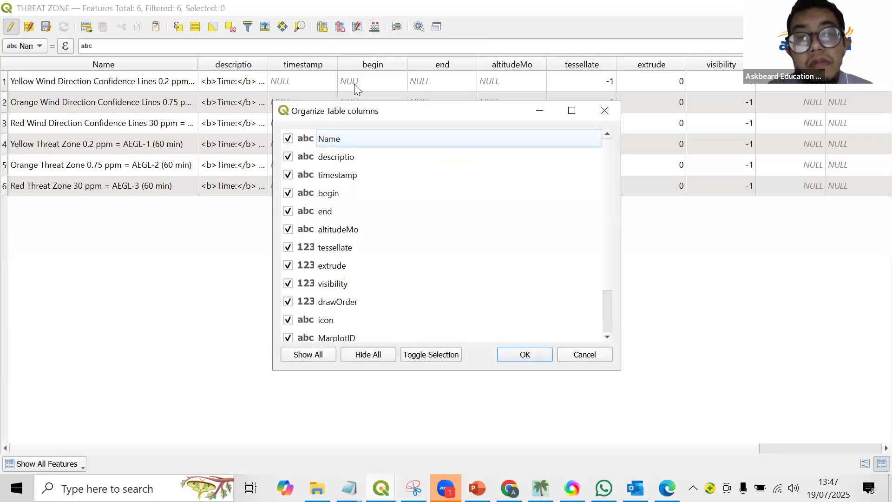
scroll(363, 307, down, 1)
drag(364, 305, 400, 173)
scroll(375, 225, up, 1)
drag(370, 227, 399, 156)
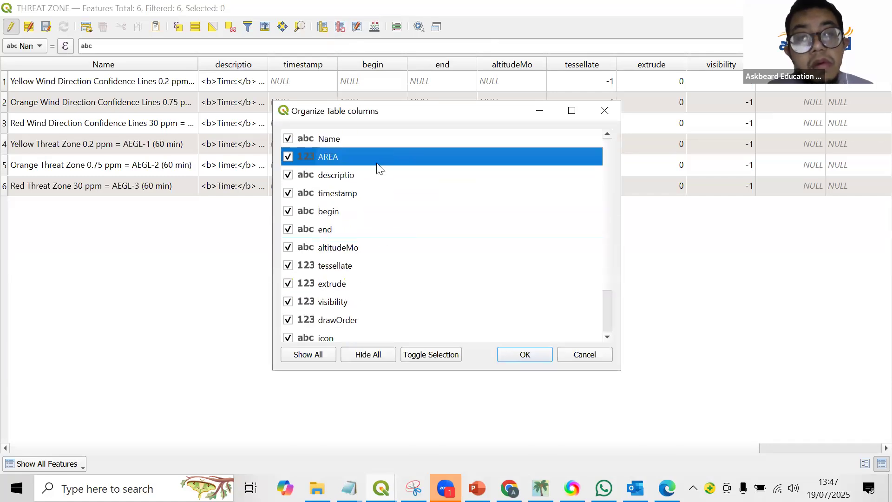
click(525, 354)
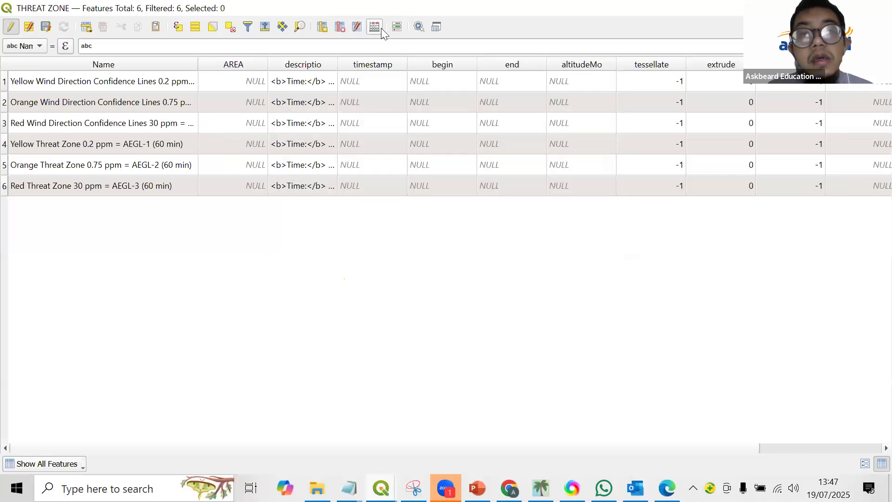
Update the existing AREA field with the expression $area in the Field Calculator, and return to the map window.
click(377, 28)
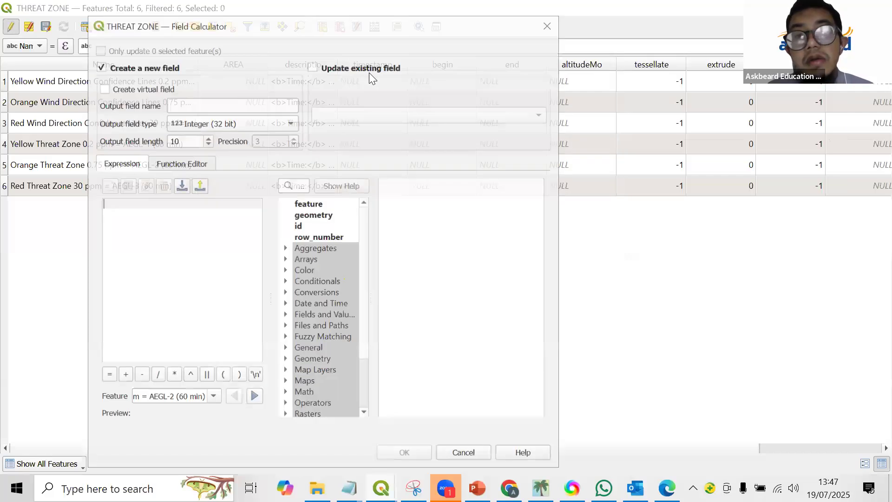
click(366, 67)
click(401, 117)
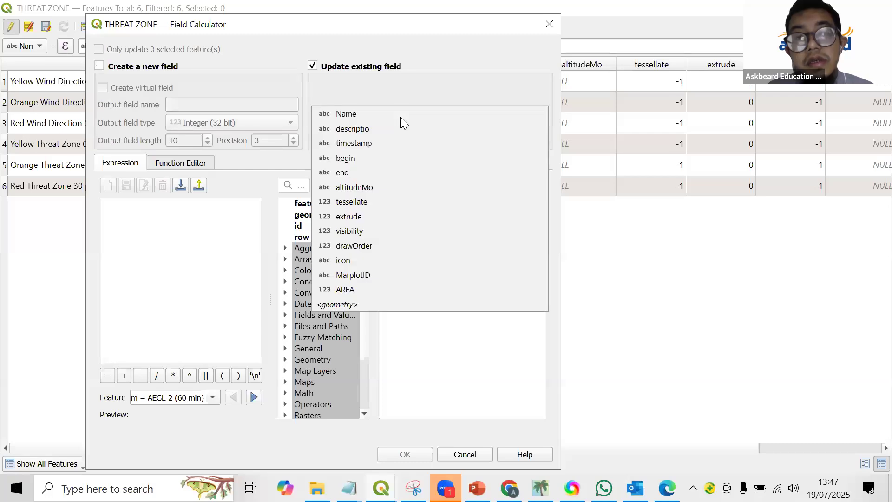
click(395, 290)
click(183, 258)
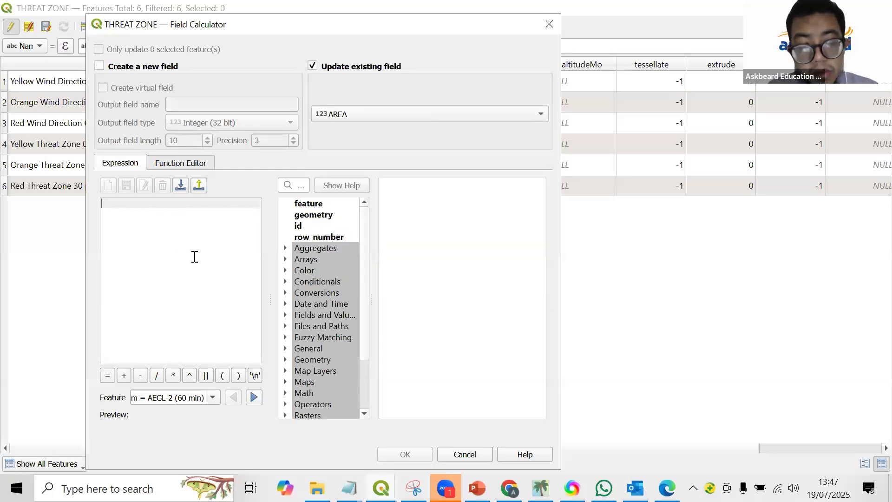
text($area)
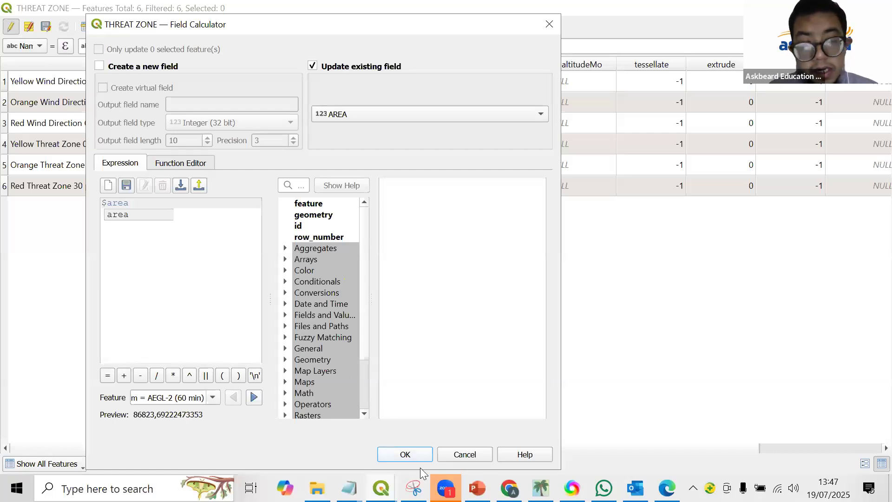
click(405, 454)
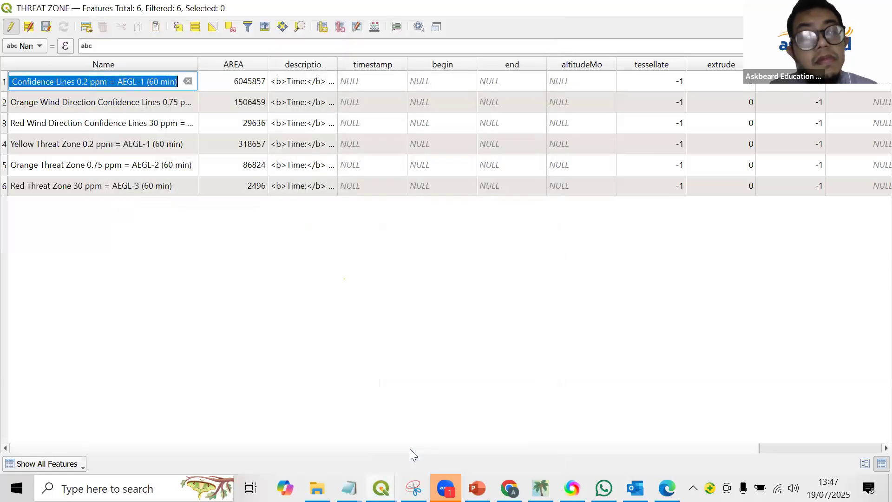
click(340, 300)
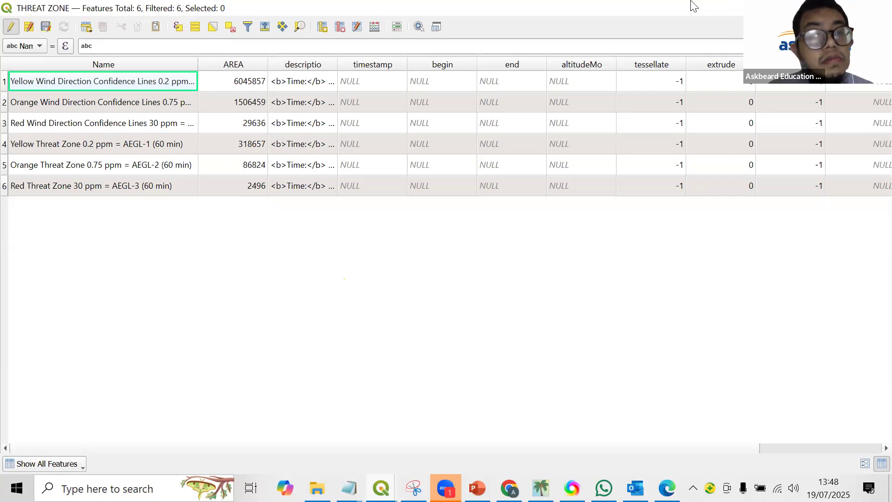
click(812, 8)
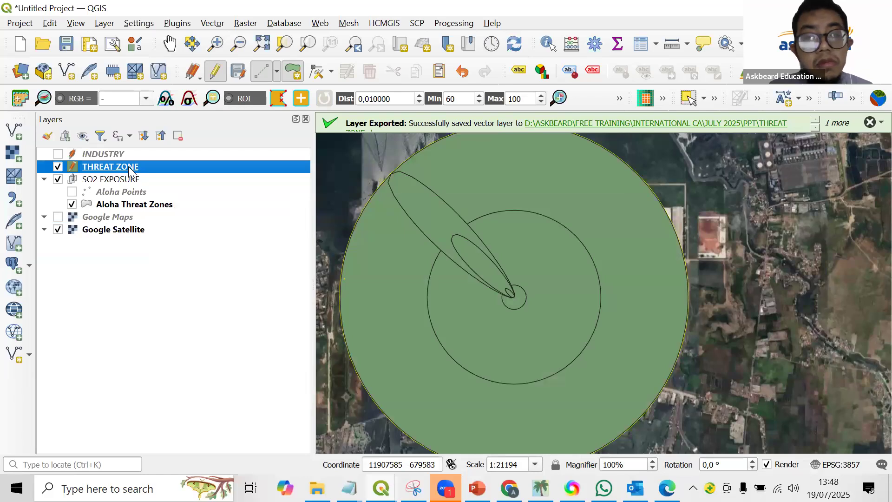
Set the THREAT ZONE layer's symbology to Categorized by the Name field and classify its values.
right_click(130, 171)
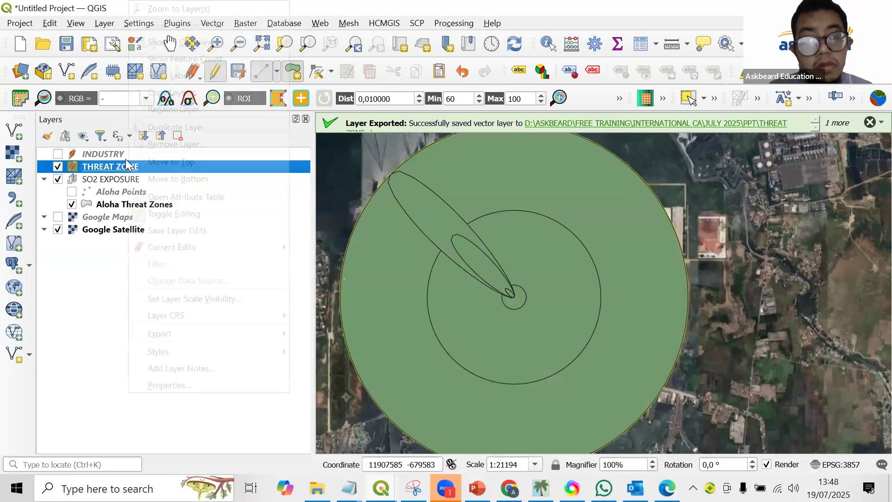
click(202, 385)
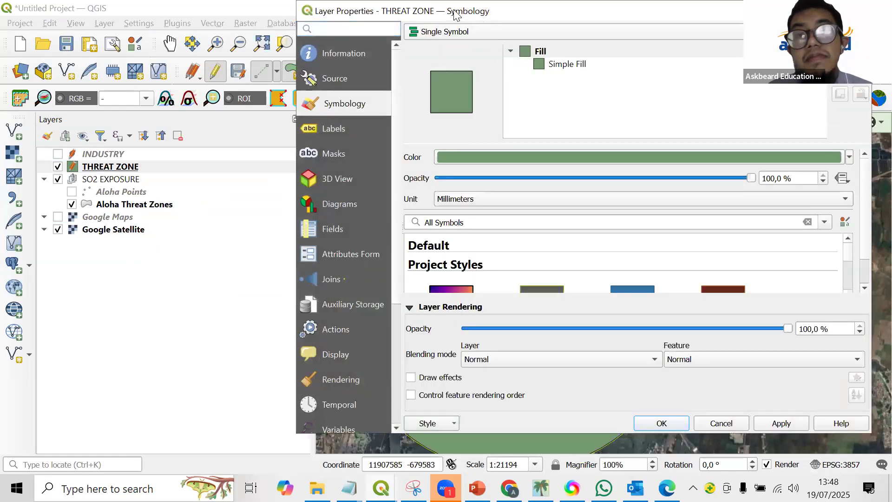
drag(455, 15, 307, 15)
click(366, 37)
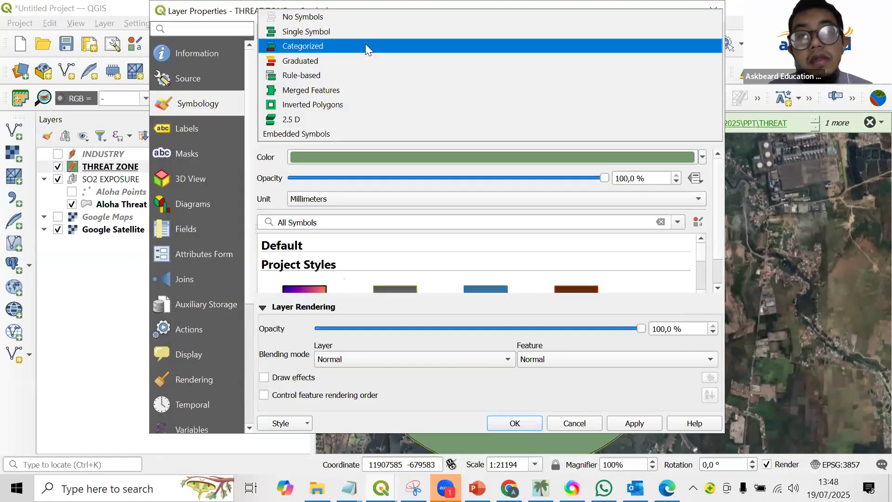
click(365, 45)
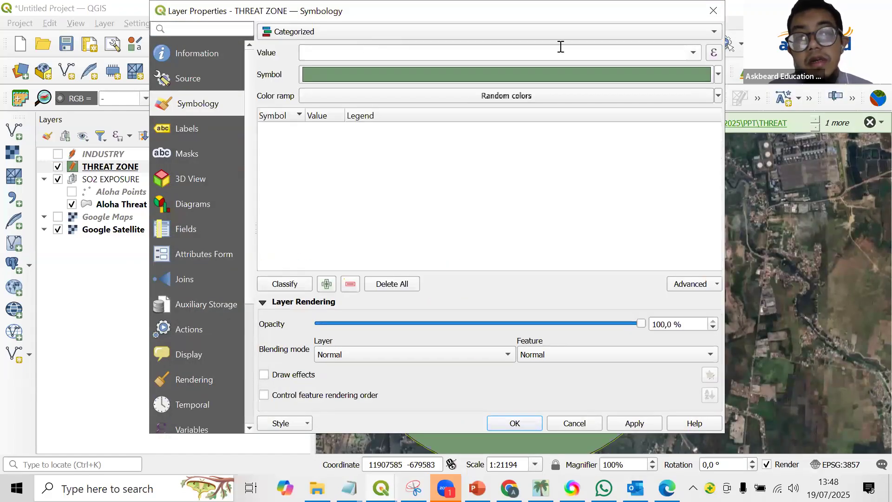
click(690, 55)
click(670, 66)
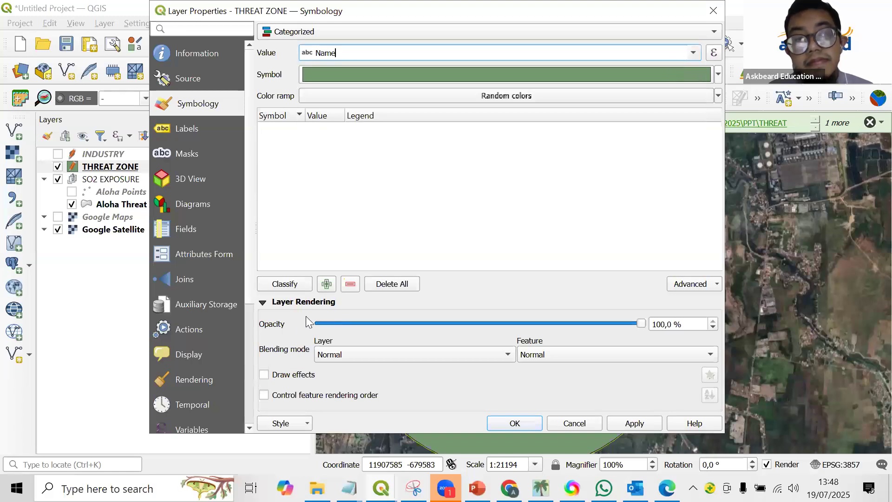
click(285, 284)
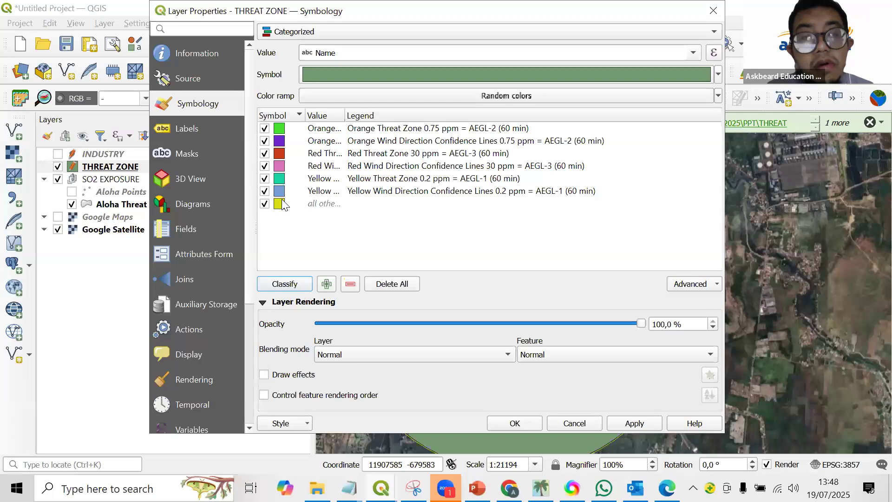
Widen the Value column and turn off the orange, red and yellow Wind Direction Confidence Lines categories.
click(282, 153)
drag(344, 115, 505, 126)
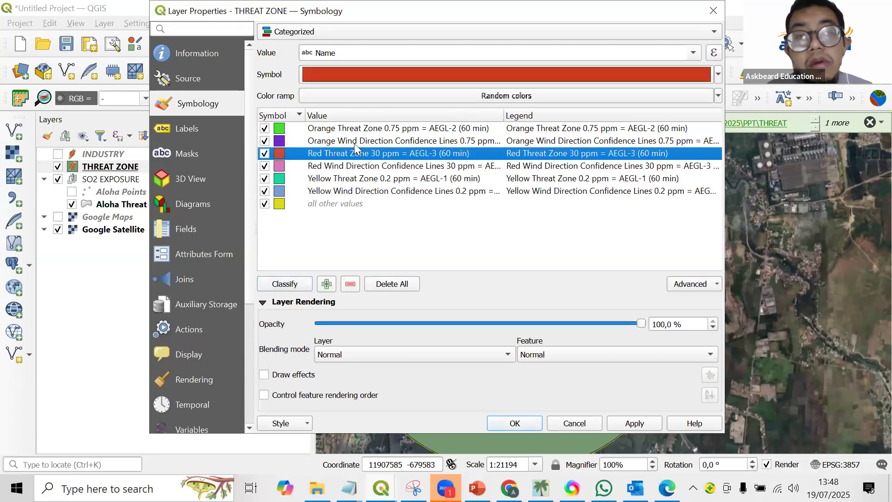
click(281, 142)
click(264, 141)
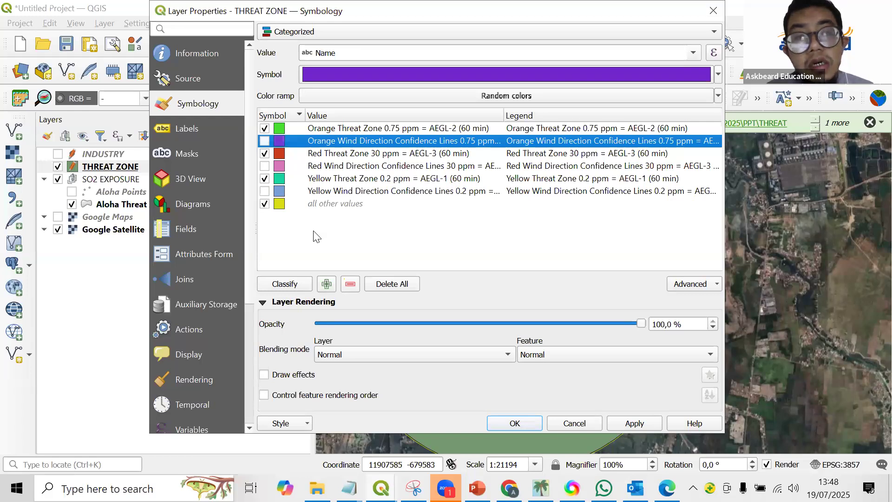
Give the Orange Threat Zone category an orange simple fill with a transparent stroke.
click(282, 130)
double_click(282, 130)
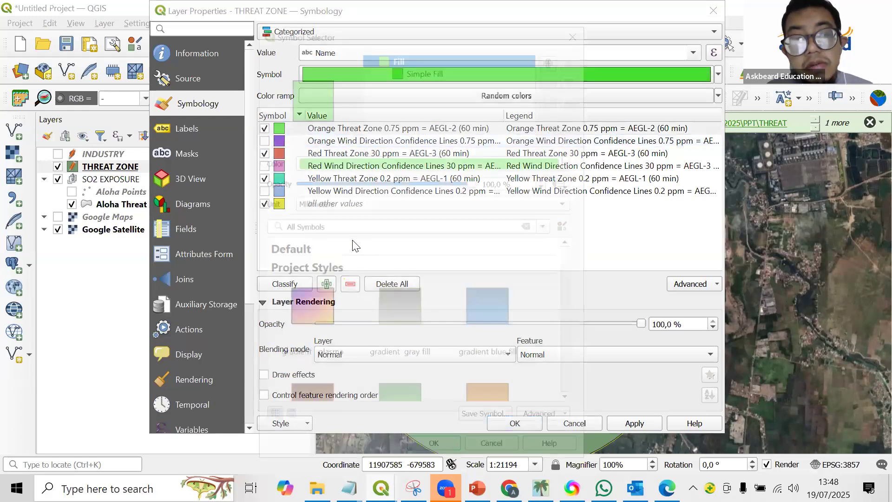
click(424, 67)
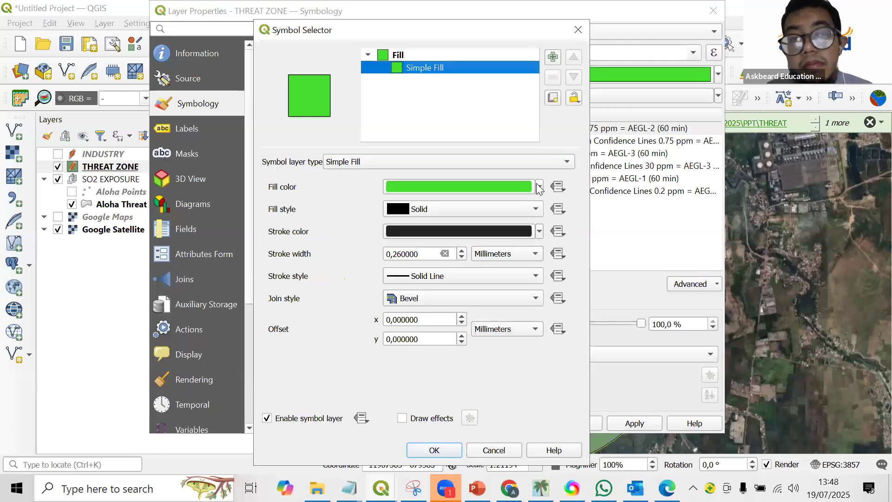
click(539, 186)
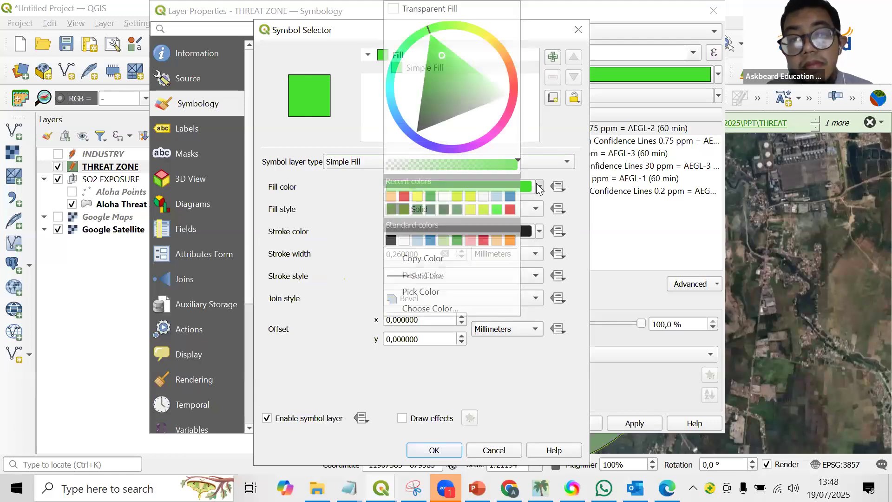
click(500, 45)
click(482, 61)
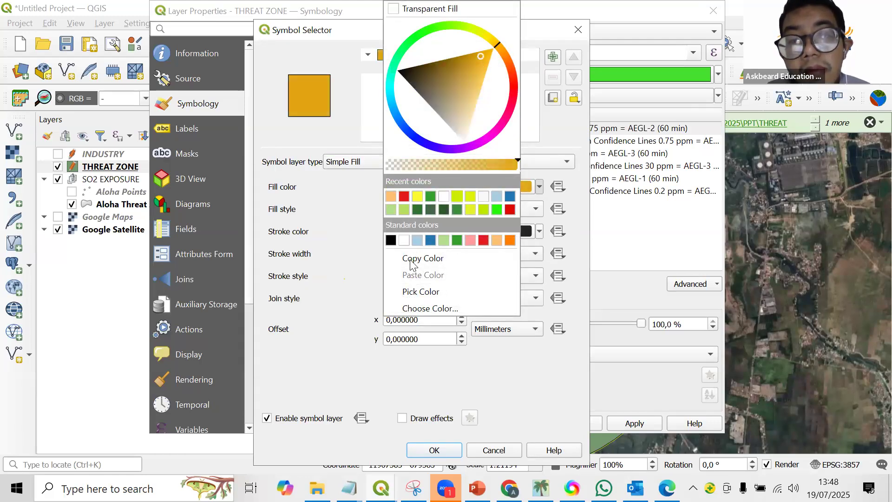
click(358, 305)
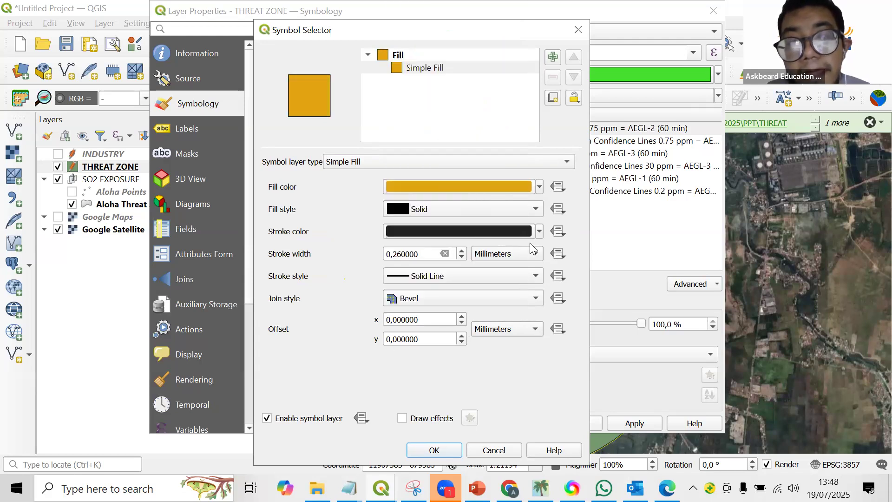
click(539, 231)
click(437, 10)
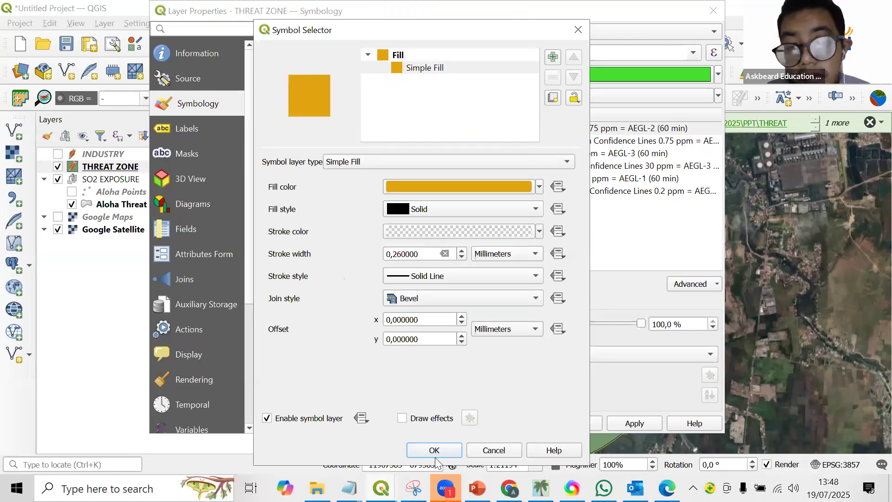
click(435, 450)
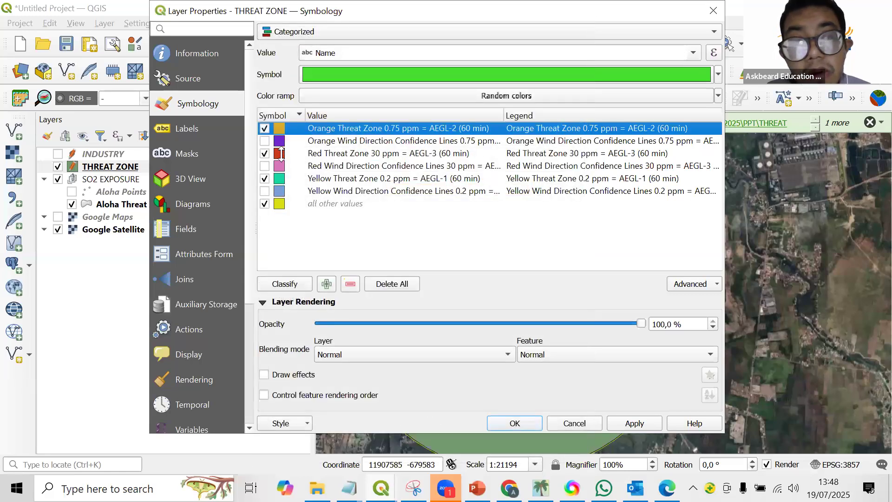
Give the Yellow Threat Zone category a yellow simple fill with a transparent stroke.
click(279, 154)
double_click(279, 178)
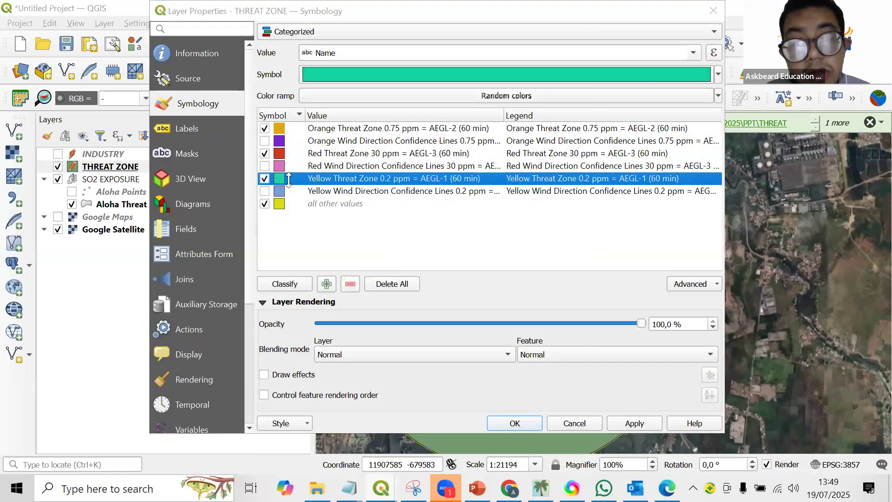
click(539, 187)
click(418, 196)
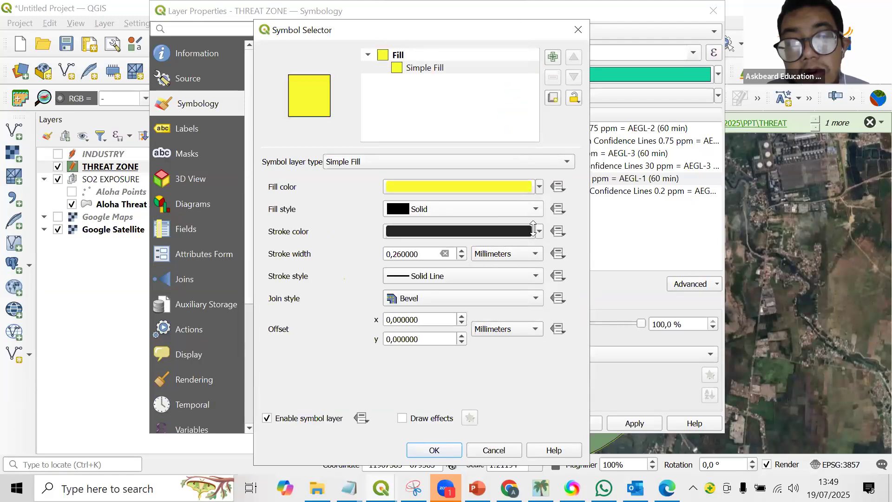
click(539, 231)
click(432, 9)
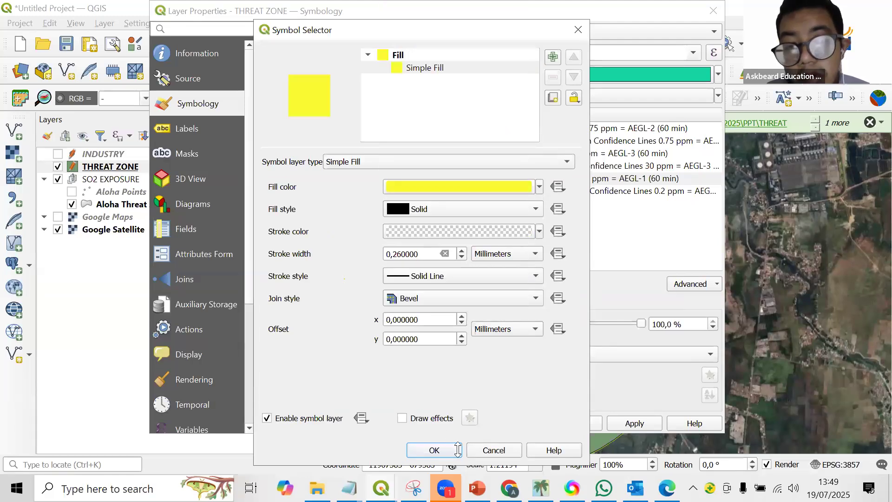
click(434, 450)
Turn off the all other values category, apply the symbology, and hide the SO2 EXPOSURE group on the map.
click(265, 203)
click(618, 424)
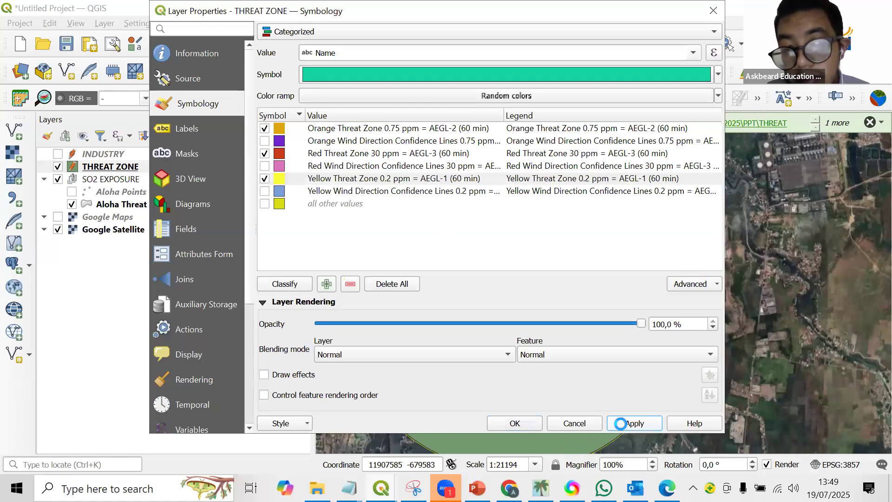
click(496, 424)
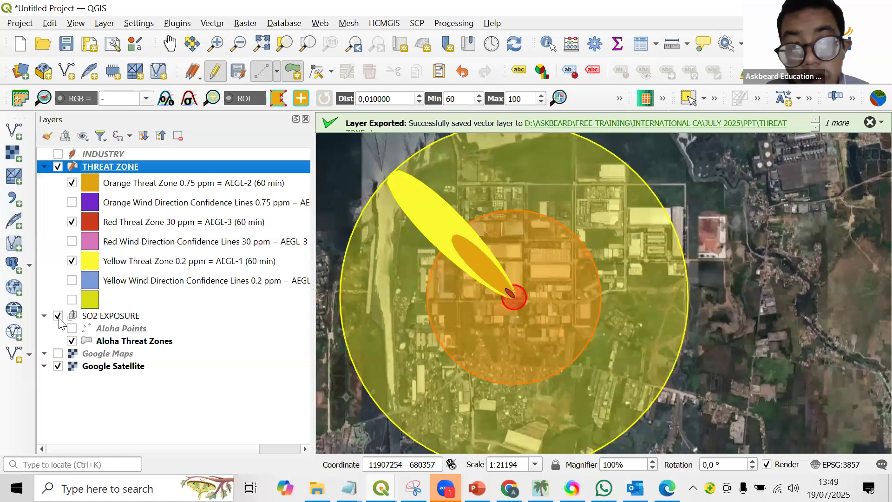
click(58, 316)
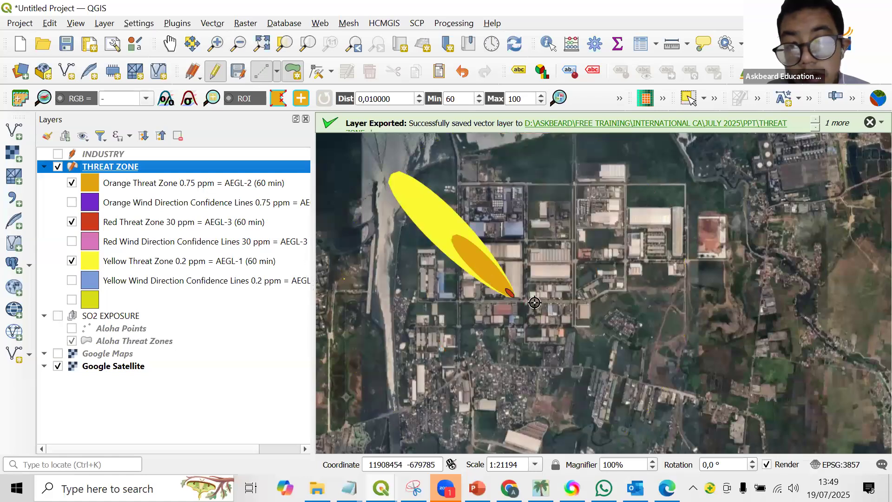
Examine the extent of the red, orange and yellow threat zones over the satellite imagery, toggling the THREAT ZONE layer to compare.
scroll(535, 303, up, 4)
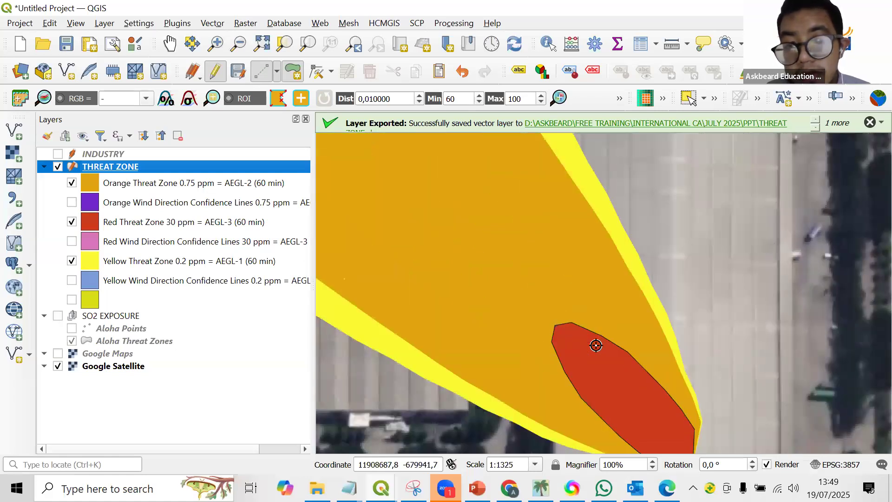
scroll(596, 345, down, 4)
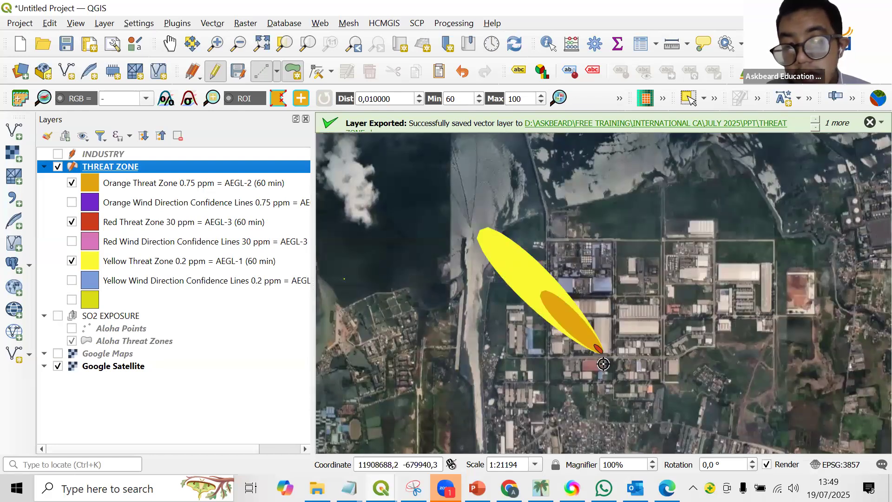
scroll(597, 346, up, 1)
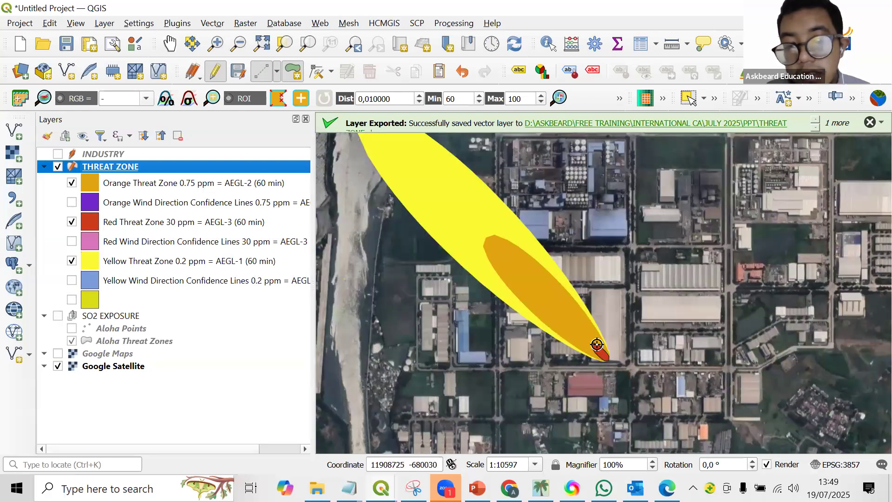
scroll(598, 344, down, 1)
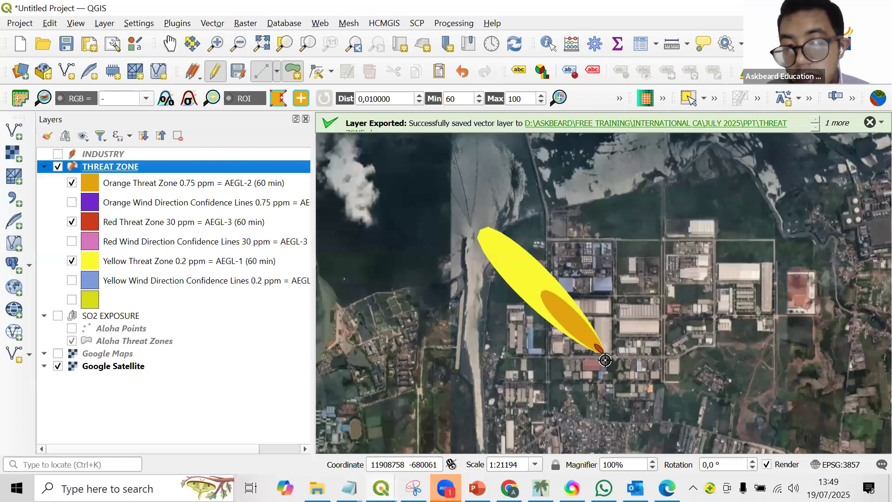
scroll(605, 360, down, 2)
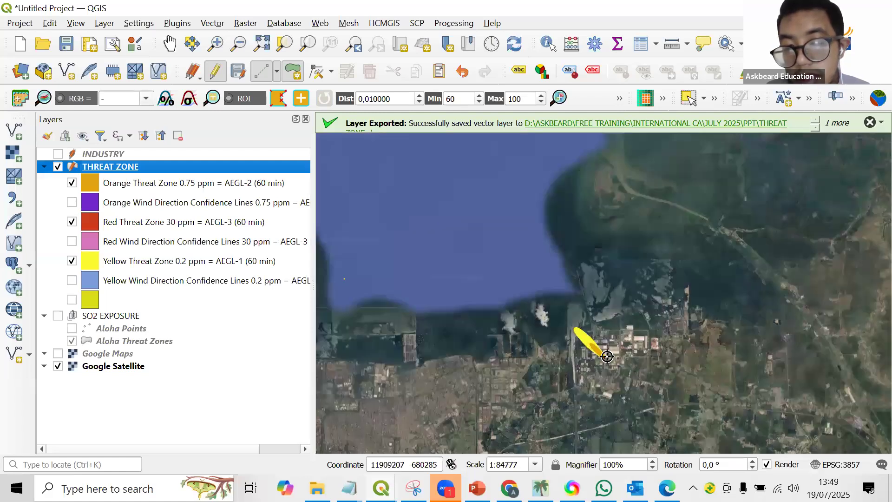
scroll(607, 357, up, 3)
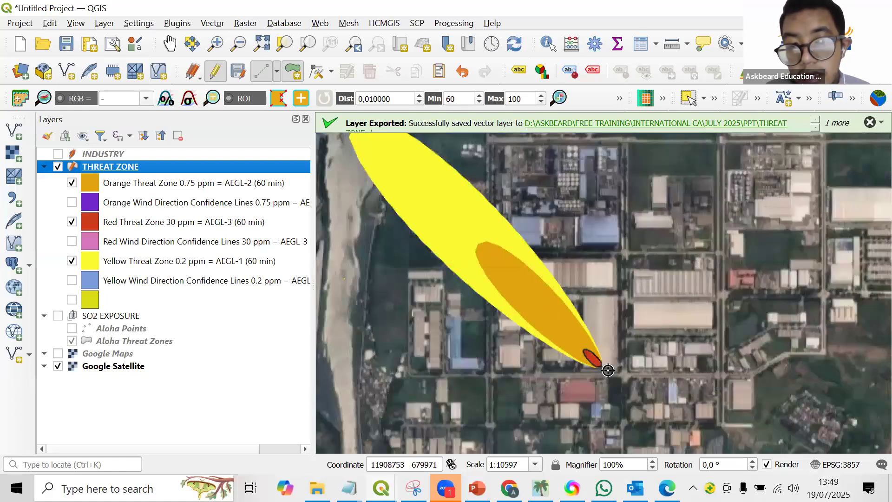
scroll(608, 371, down, 1)
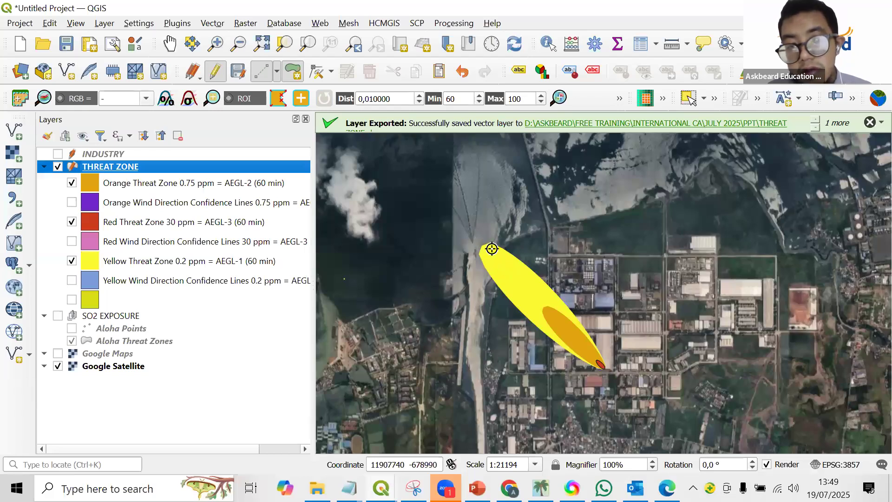
scroll(491, 245, up, 2)
scroll(483, 247, down, 1)
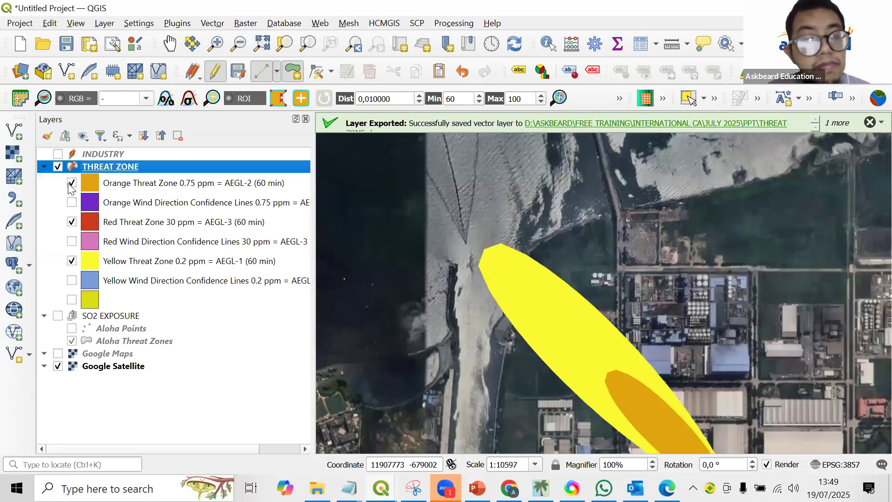
click(58, 167)
click(58, 167)
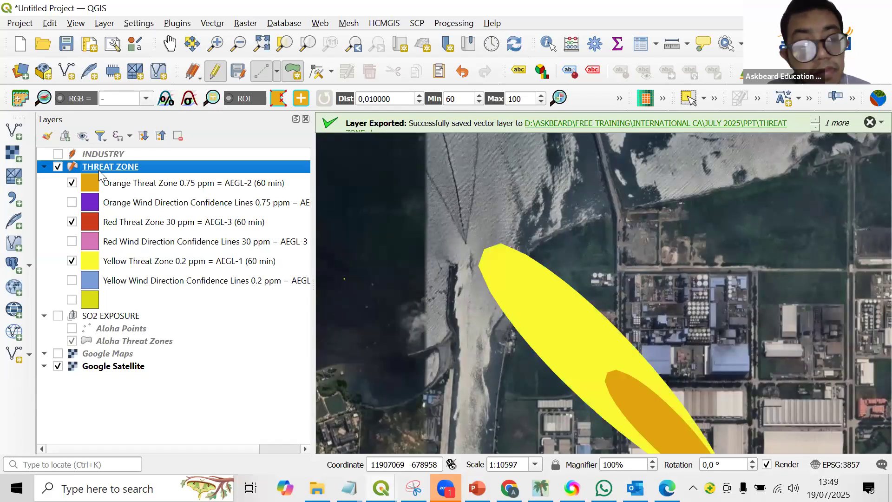
Open the shared symbol settings in the THREAT ZONE layer's categorized symbology.
right_click(103, 167)
click(176, 382)
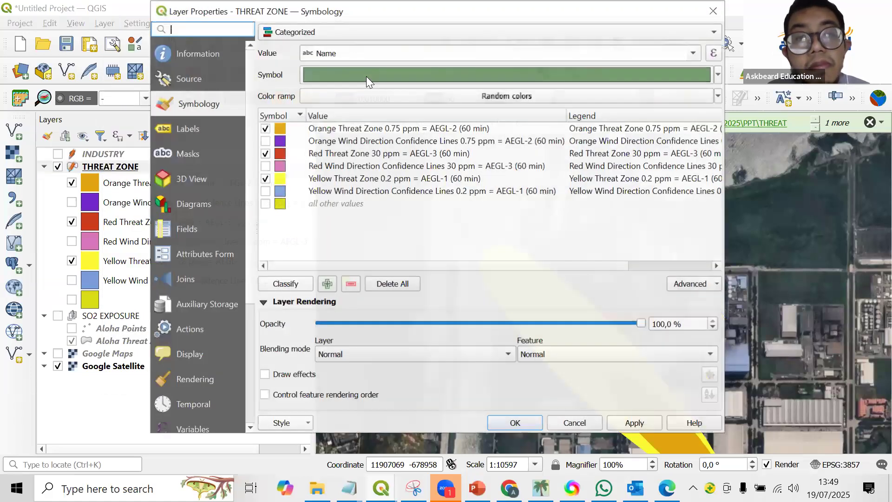
click(403, 72)
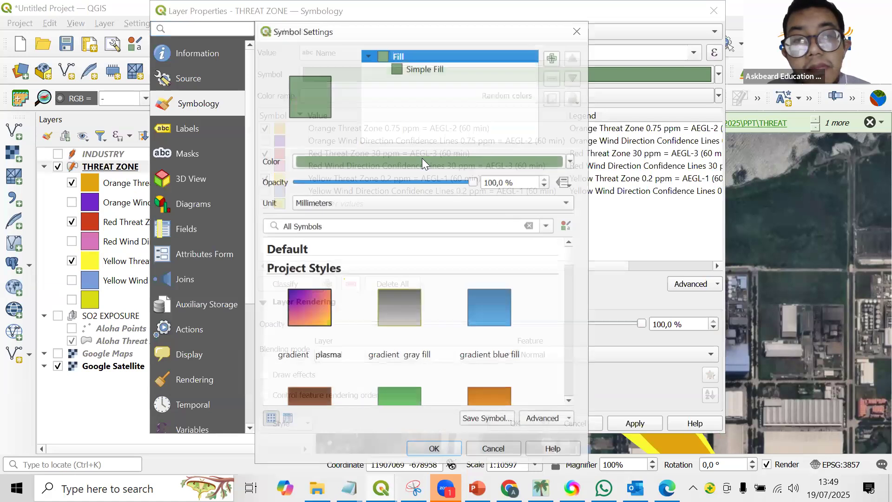
click(424, 68)
click(422, 161)
click(423, 160)
click(510, 185)
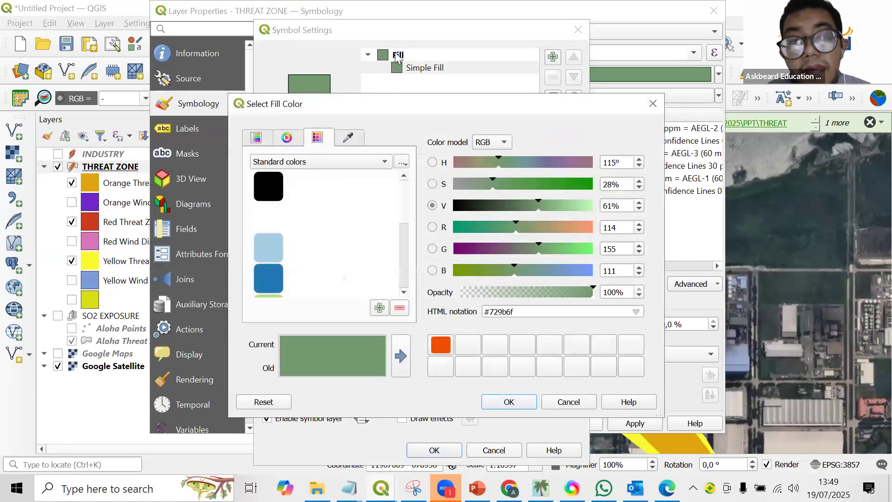
click(654, 105)
Set the opacity of the shared fill symbol to 40.2 % for all THREAT ZONE categories and apply it.
click(394, 56)
drag(472, 182, 367, 182)
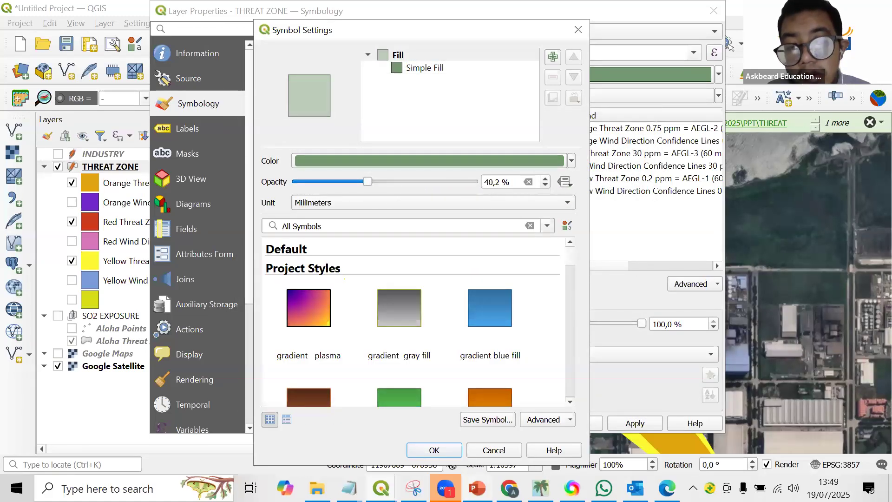
click(439, 453)
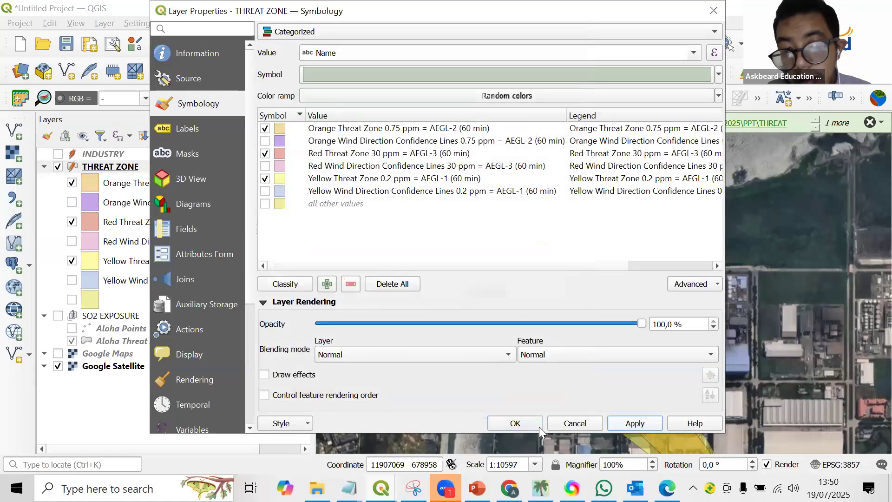
click(516, 424)
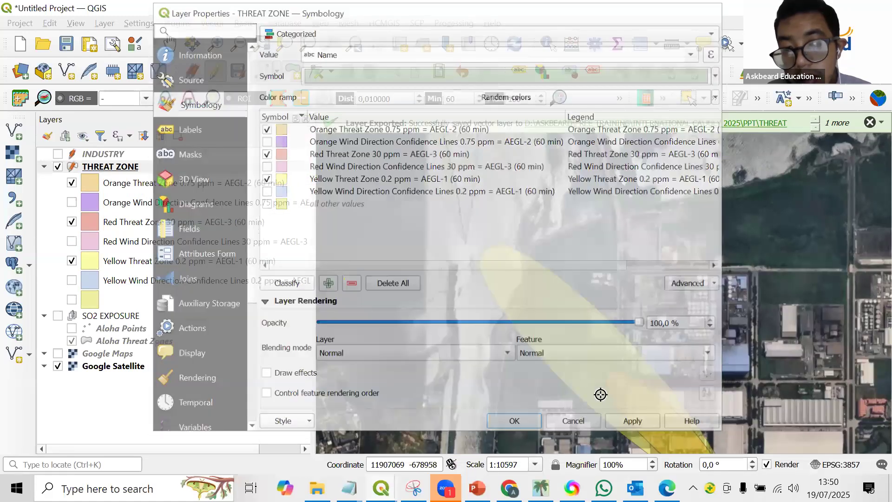
Examine which buildings and land the semi-transparent threat zones cover, from the red source area to the yellow zone's far end.
scroll(669, 346, down, 1)
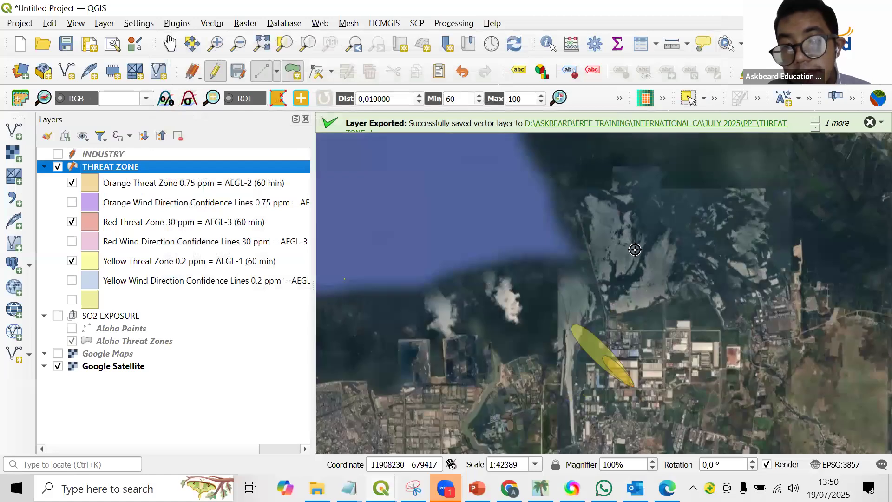
scroll(643, 299, up, 2)
drag(643, 298, 651, 373)
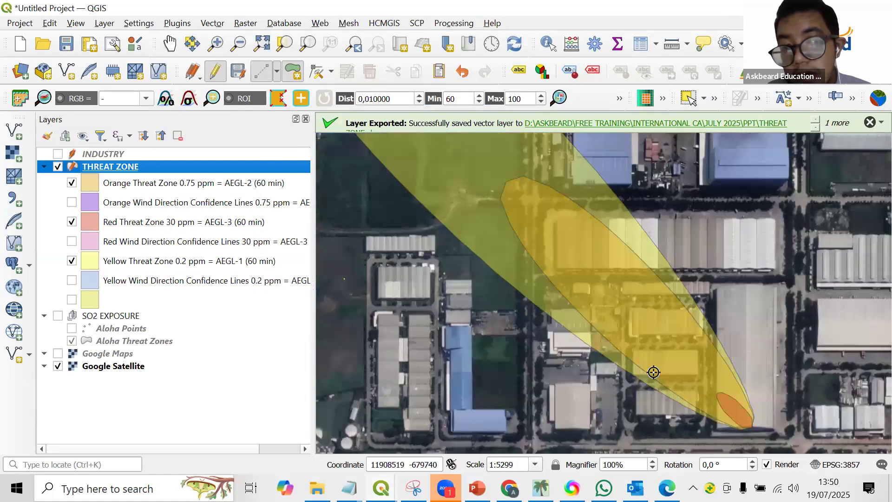
scroll(652, 372, down, 1)
scroll(587, 283, down, 1)
scroll(587, 282, up, 3)
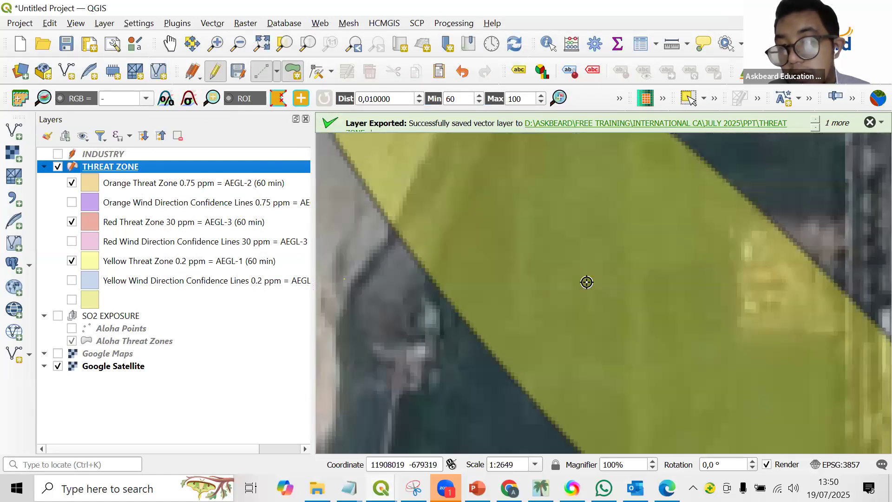
scroll(587, 282, down, 1)
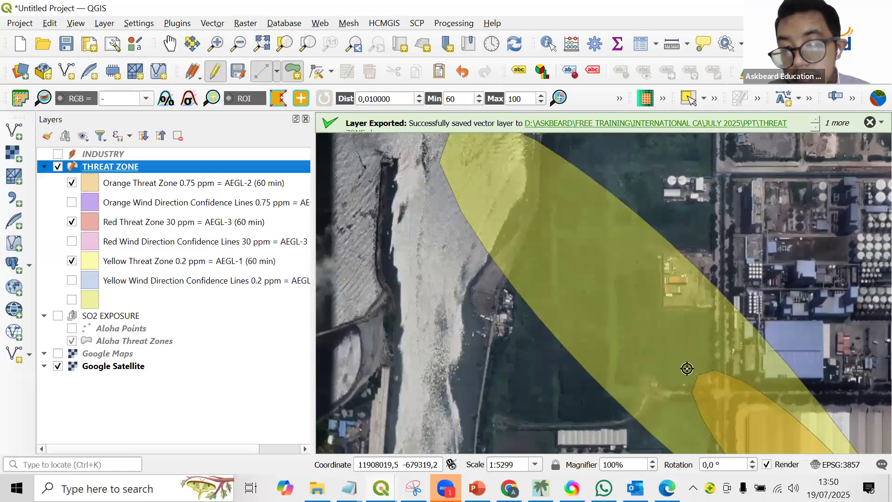
scroll(686, 368, down, 1)
scroll(650, 367, down, 1)
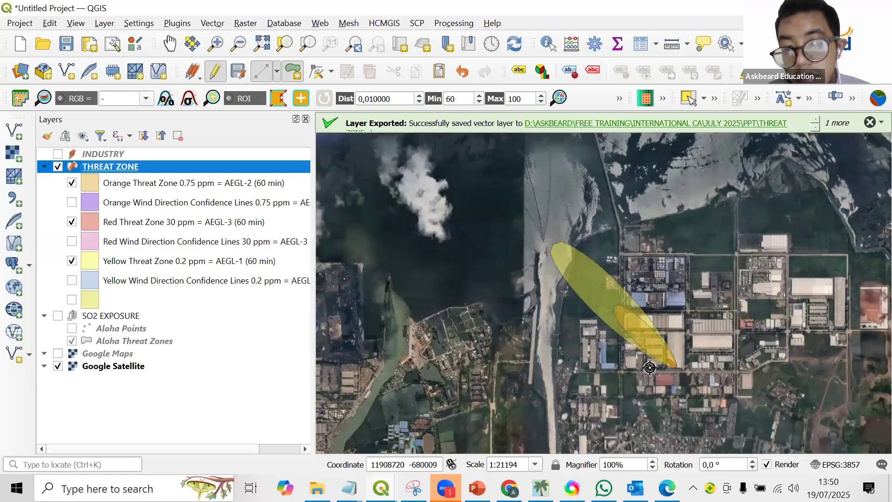
scroll(650, 368, up, 2)
scroll(650, 367, down, 3)
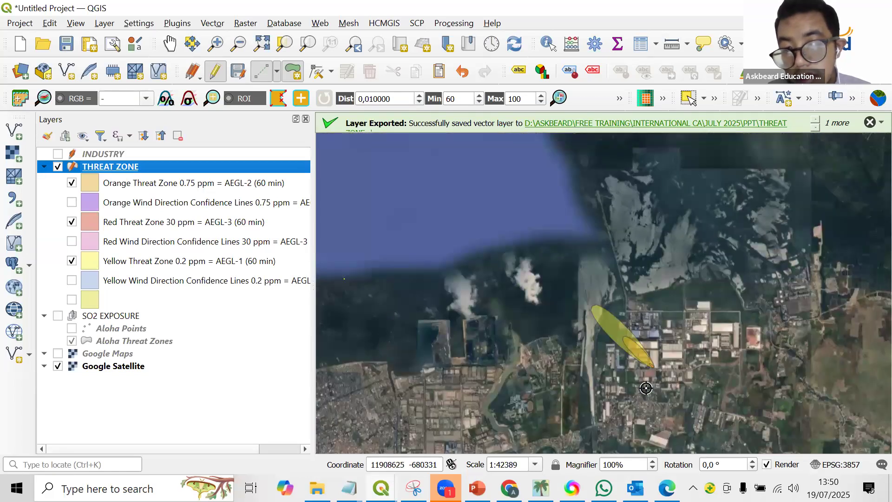
scroll(650, 370, up, 1)
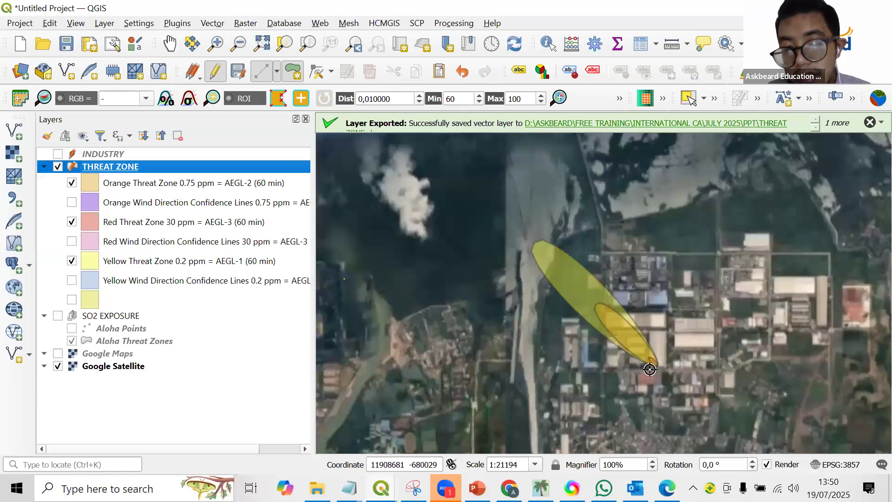
scroll(650, 368, up, 1)
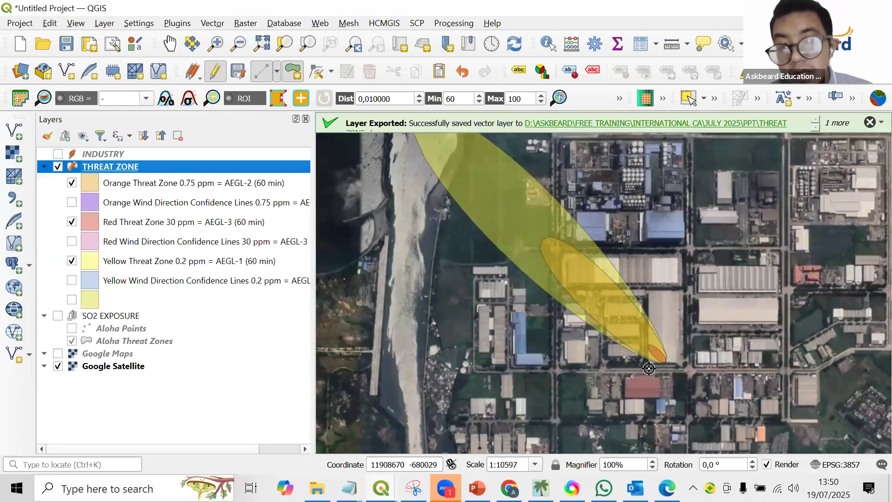
scroll(646, 356, down, 1)
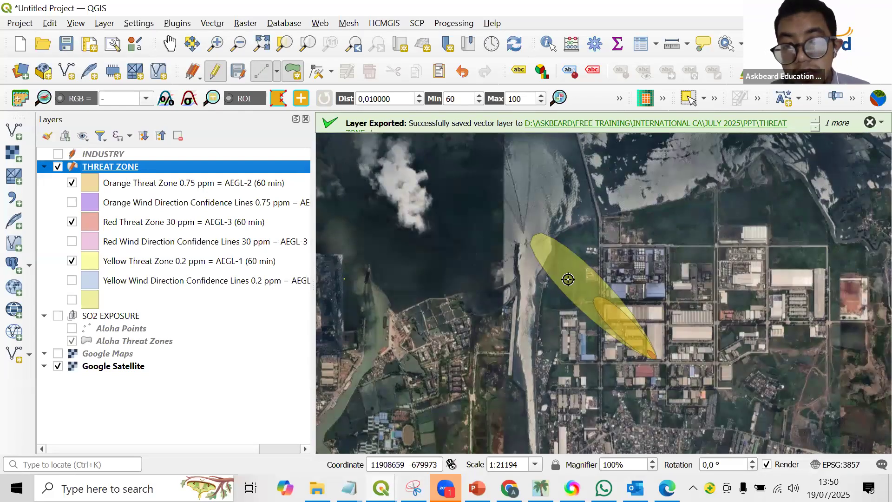
scroll(574, 272, up, 2)
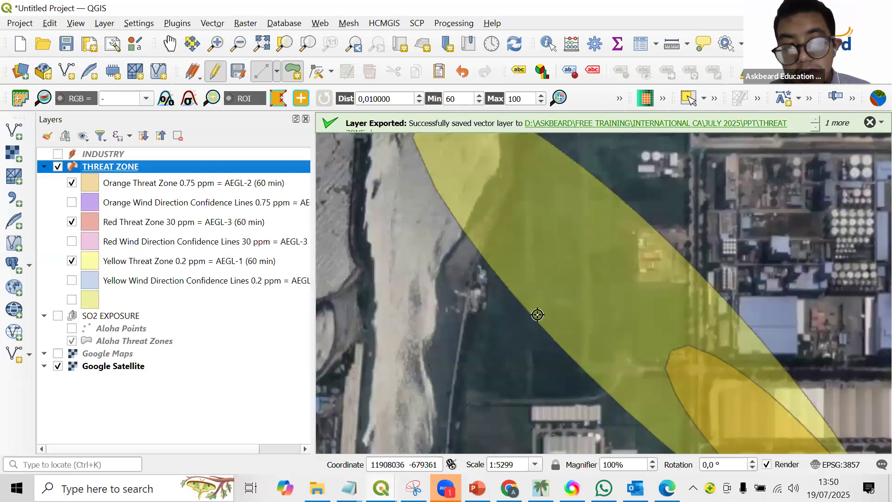
Compare the satellite imagery with the THREAT ZONE layer hidden and shown again.
click(58, 167)
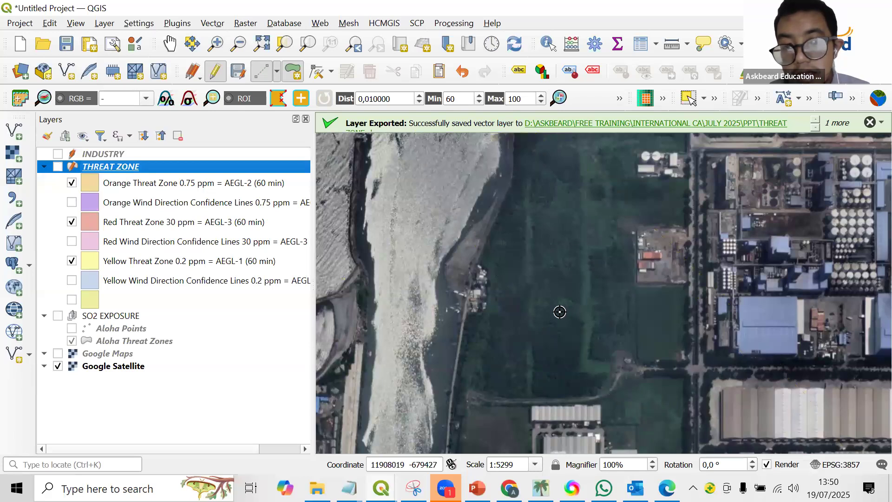
scroll(560, 312, down, 1)
click(58, 167)
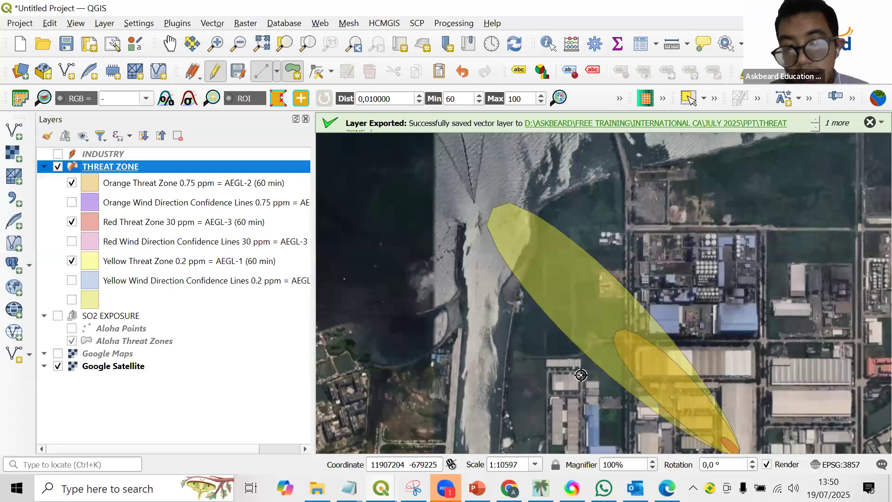
scroll(578, 374, down, 1)
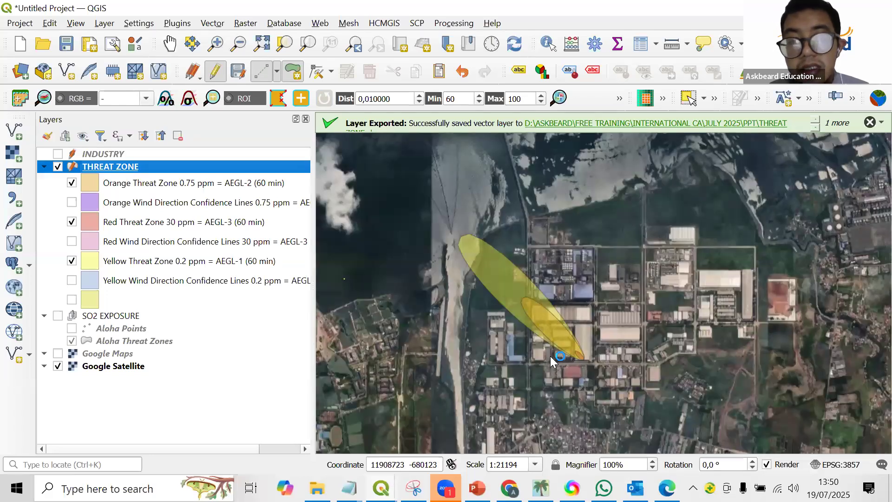
scroll(558, 363, up, 1)
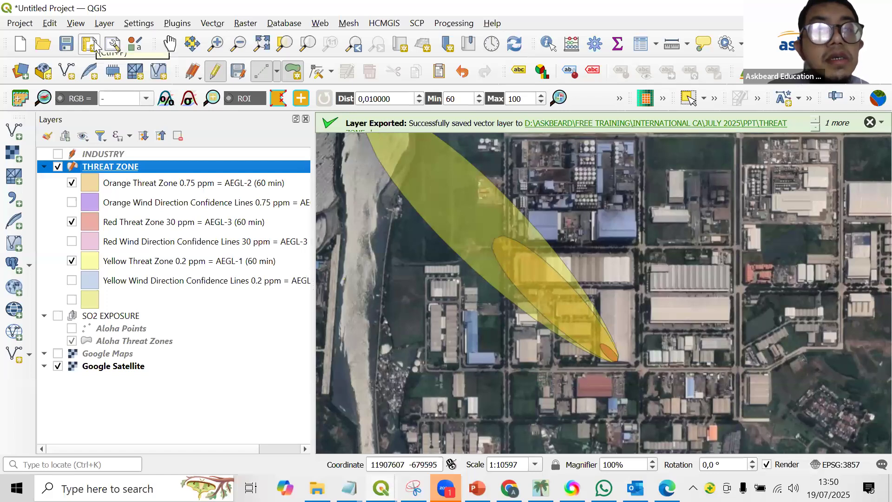
Create a new print layout titled "layout".
key(ctrl+p)
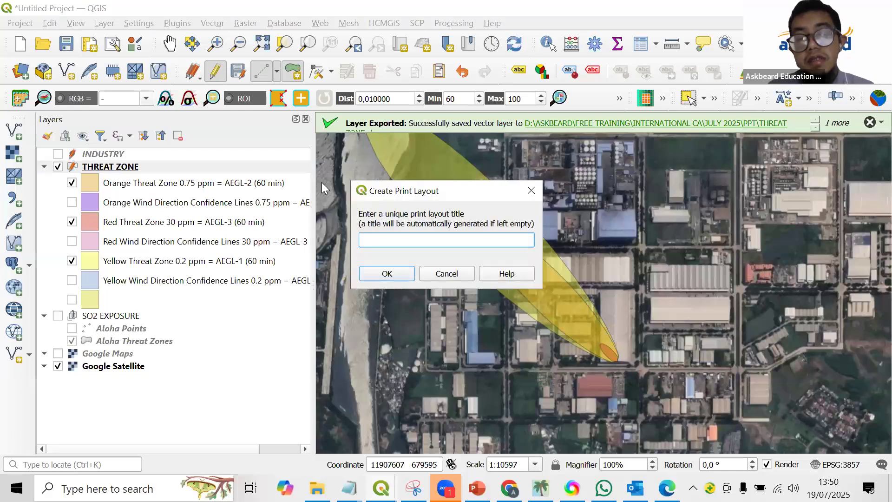
text(layout)
key(Return)
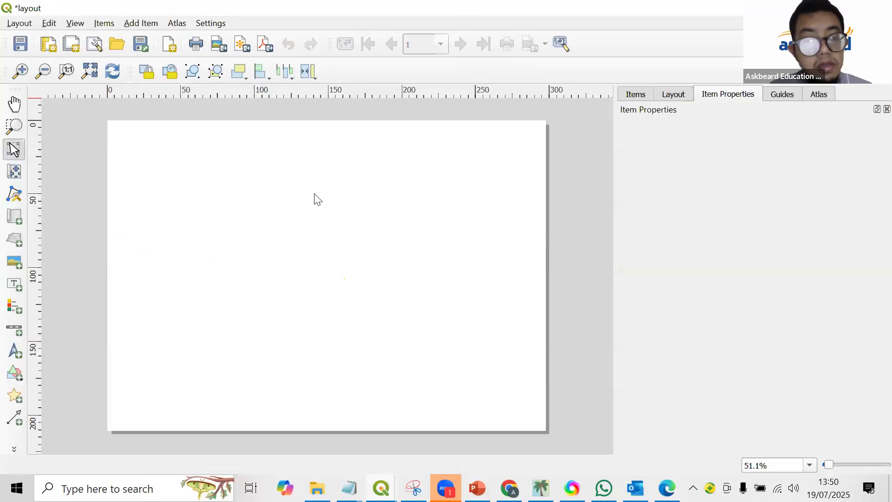
Draw a rectangle just inside the page edges as the outer border of the layout.
click(16, 376)
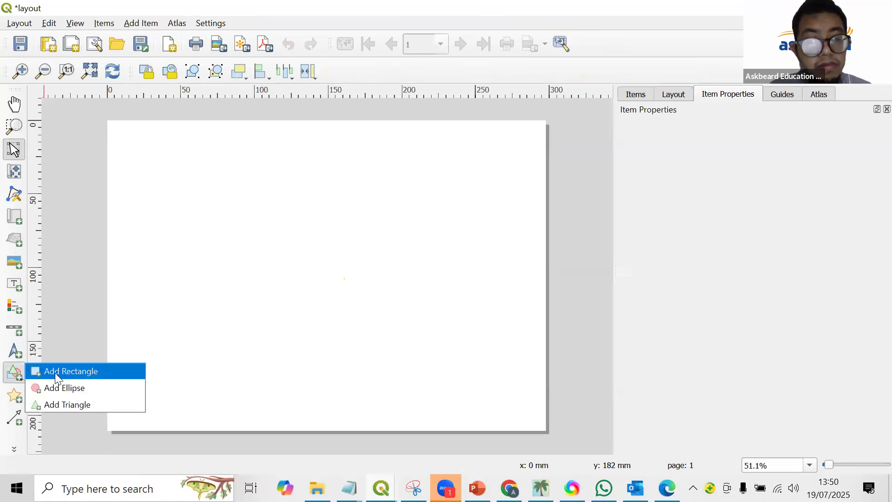
click(64, 368)
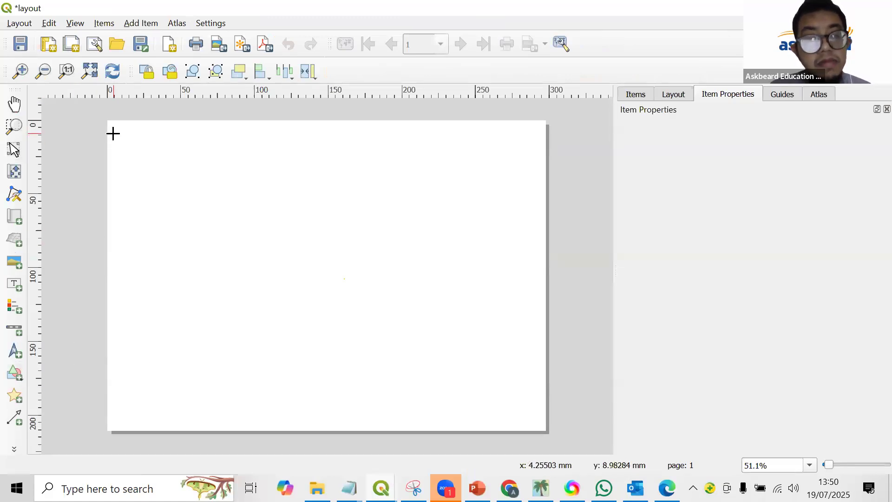
drag(113, 129, 538, 422)
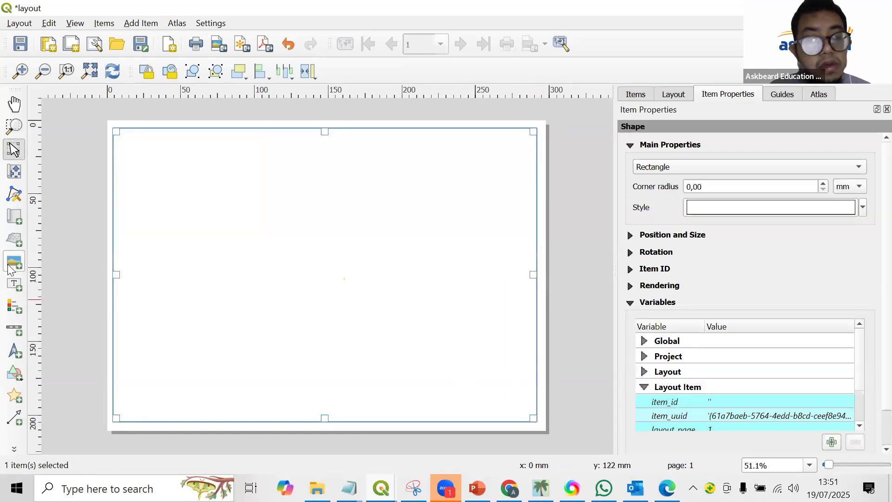
Add a map inside the border rectangle and shift its content slightly right and down within the frame.
click(14, 216)
drag(122, 138, 528, 412)
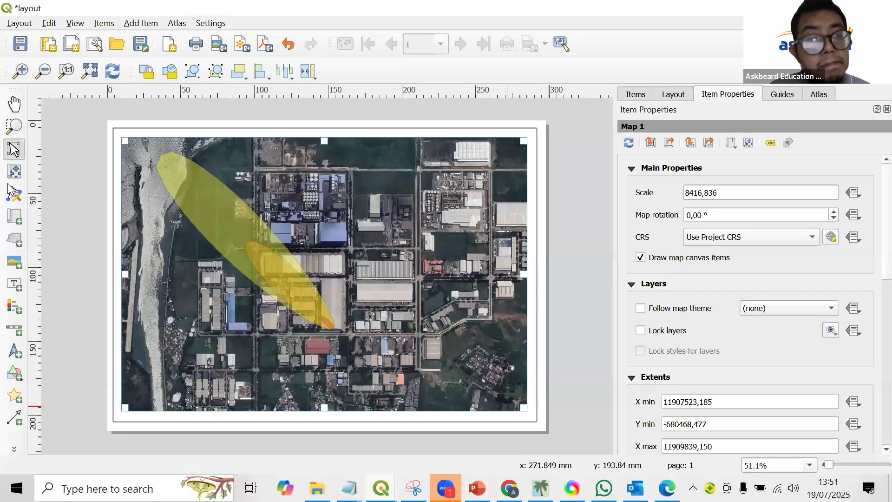
key(c)
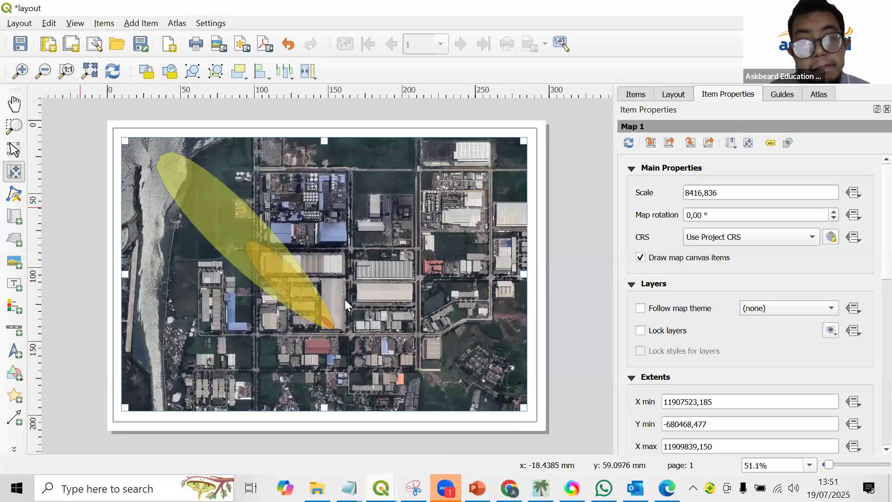
drag(345, 299, 370, 307)
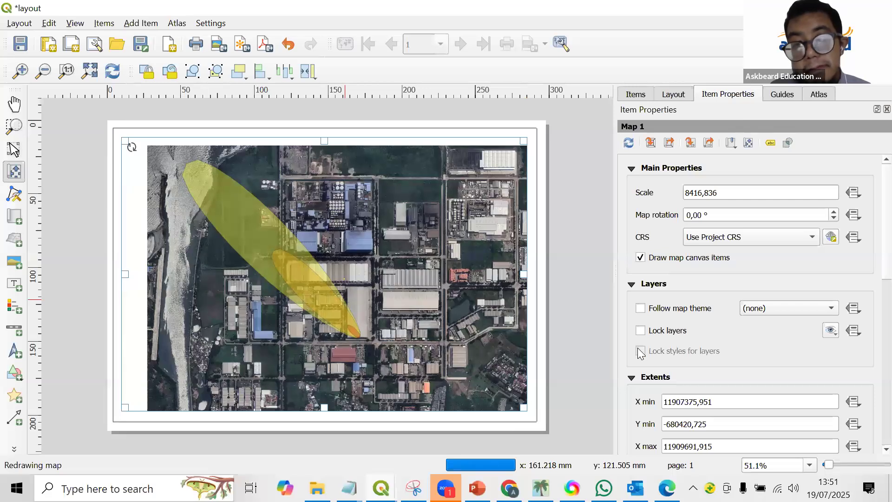
Lock the map's layers and their styles, and enable a frame around the map.
click(640, 331)
click(640, 351)
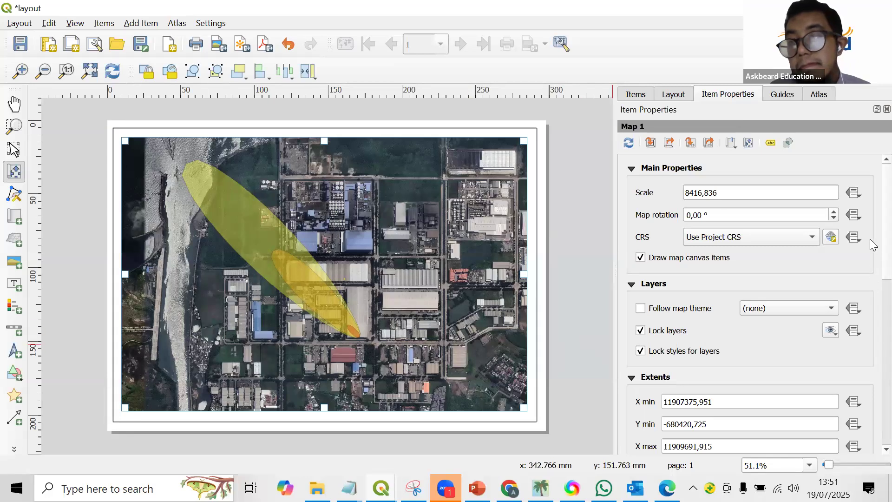
scroll(870, 343, down, 5)
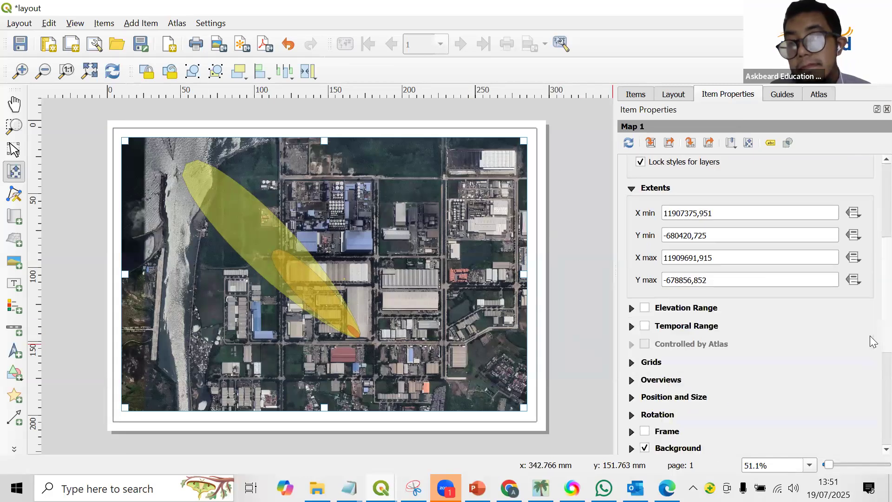
click(645, 320)
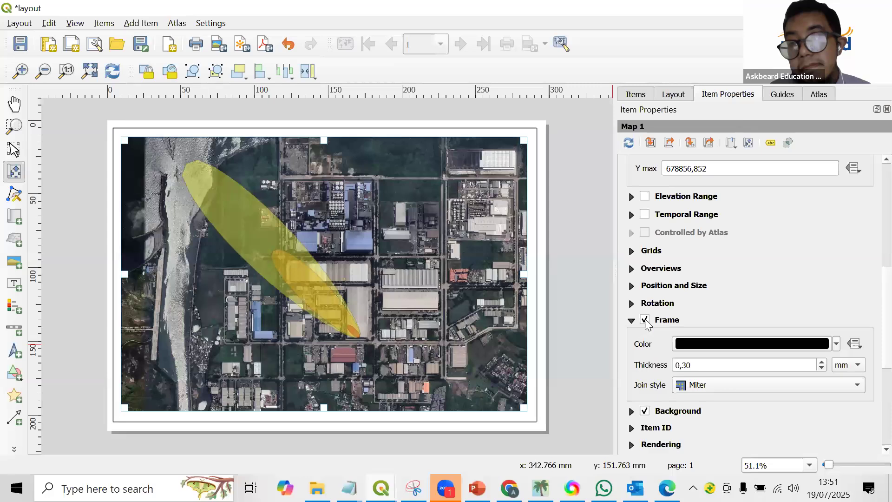
Add a grid to the map and set the grid's CRS to EPSG:4326 - WGS 84.
click(632, 251)
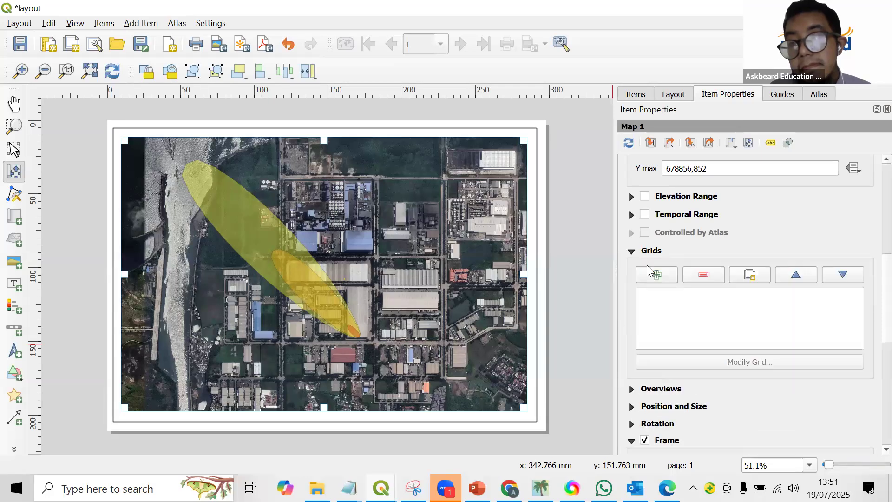
click(656, 275)
click(753, 362)
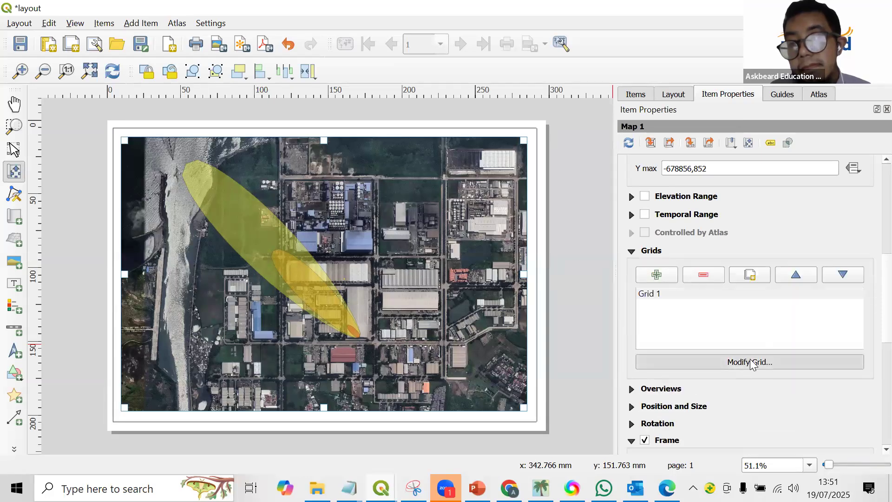
click(727, 189)
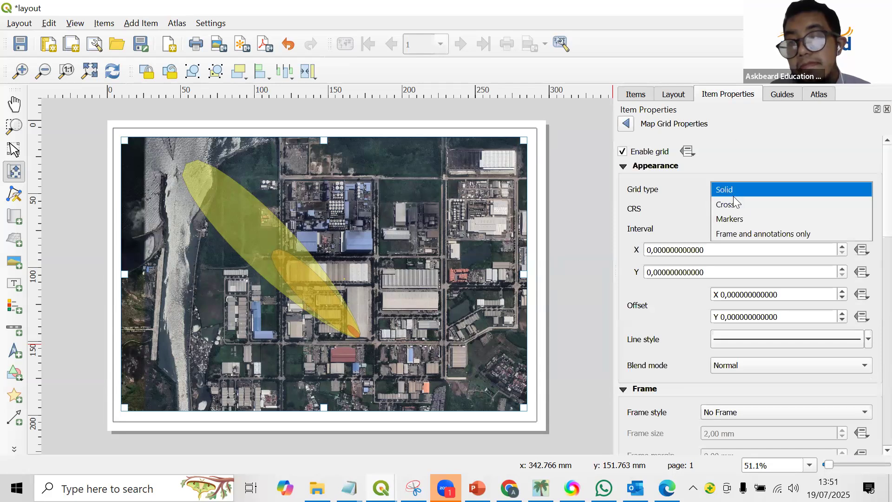
click(733, 194)
click(781, 209)
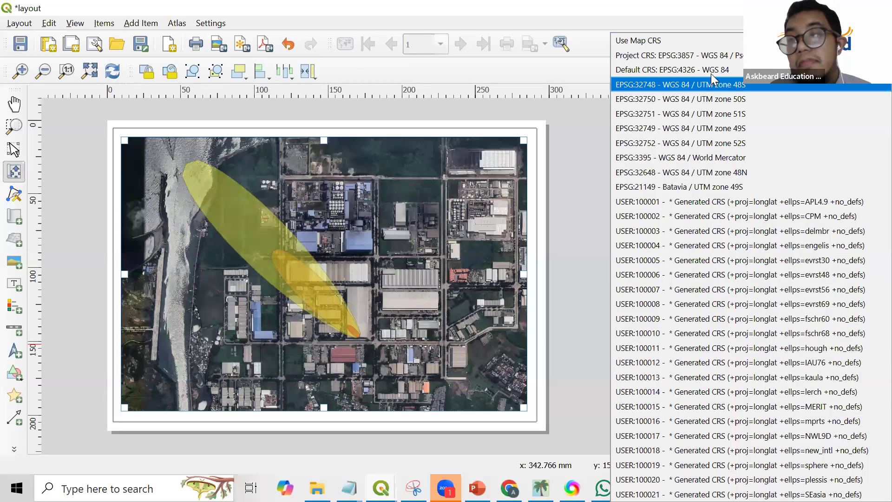
click(711, 68)
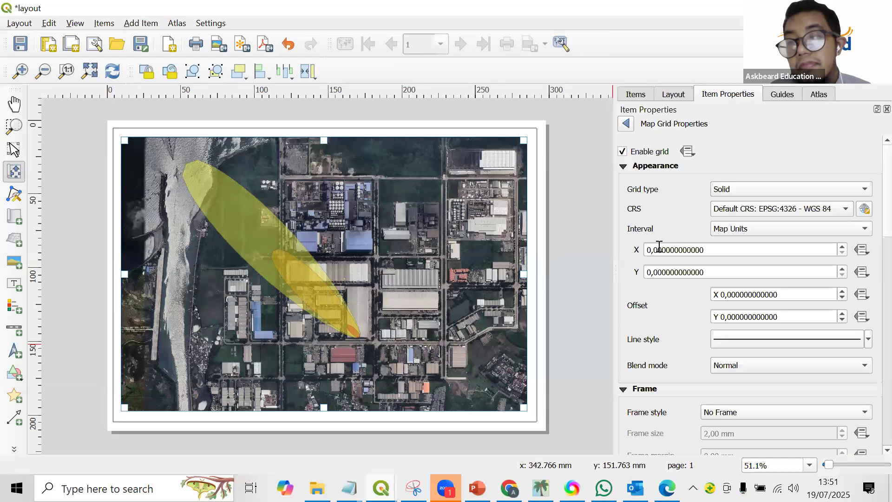
Set the grid's X and Y intervals to 0,005 map units.
click(667, 245)
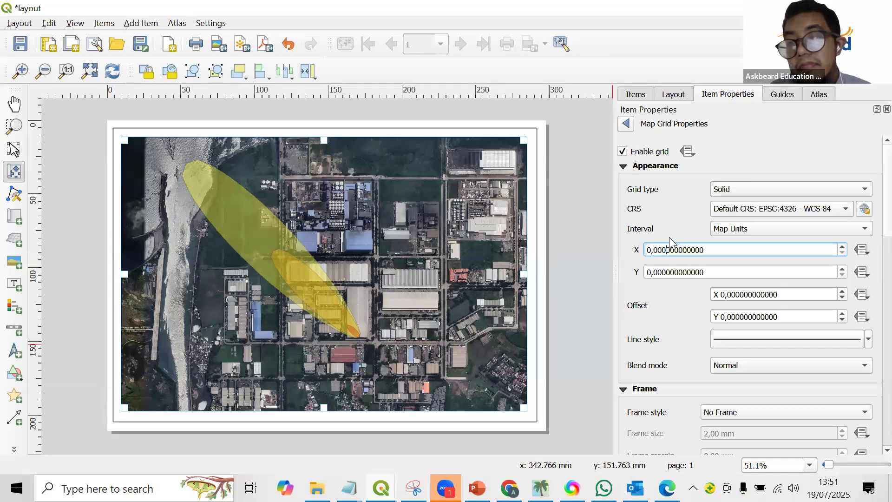
key(BackSpace)
text(5)
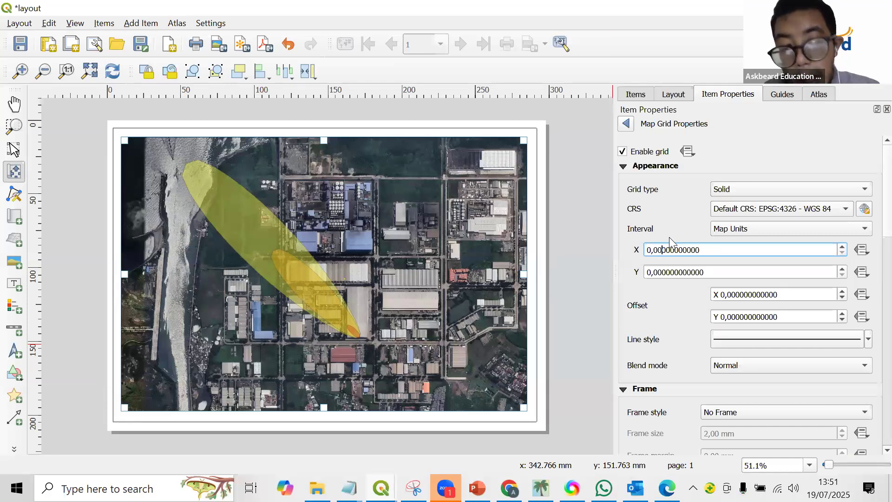
key(Return)
click(669, 273)
key(BackSpace)
text(5)
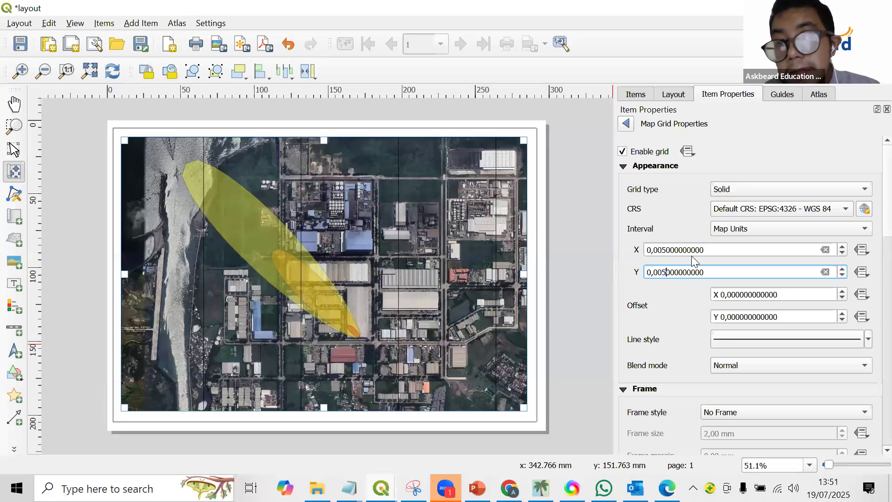
click(693, 249)
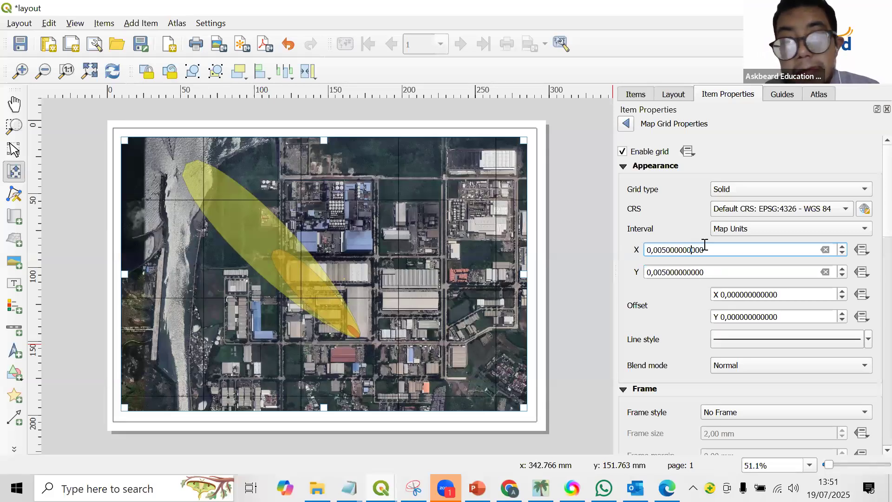
Change the grid type to Frame and annotations only.
click(749, 189)
key(Return)
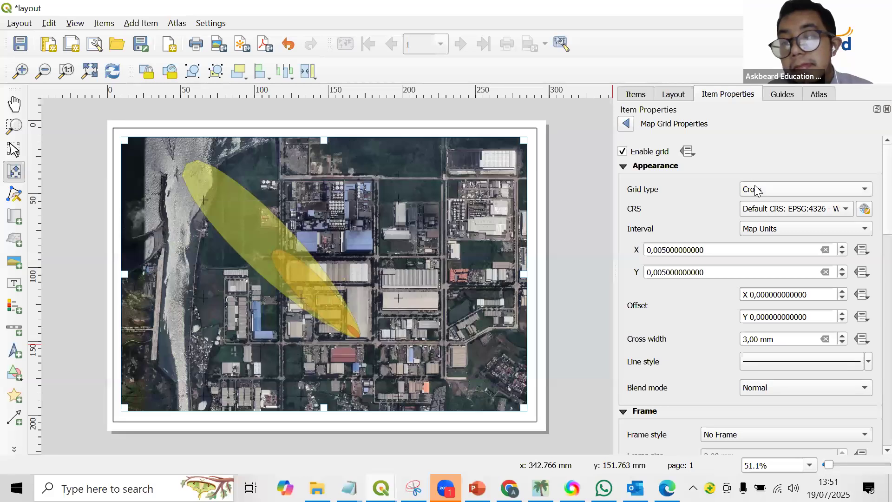
click(764, 188)
click(764, 219)
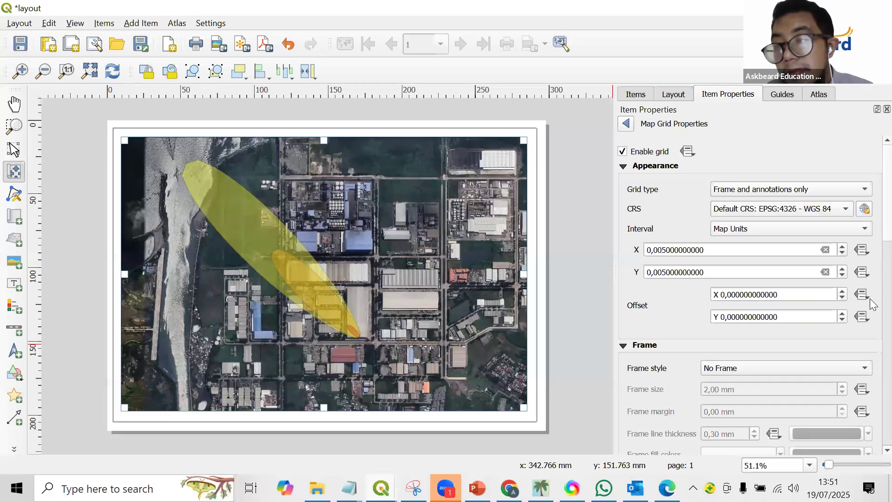
Enable the grid's coordinates and set their format to Degree, Minute with Suffix.
scroll(870, 325, down, 3)
scroll(683, 344, down, 5)
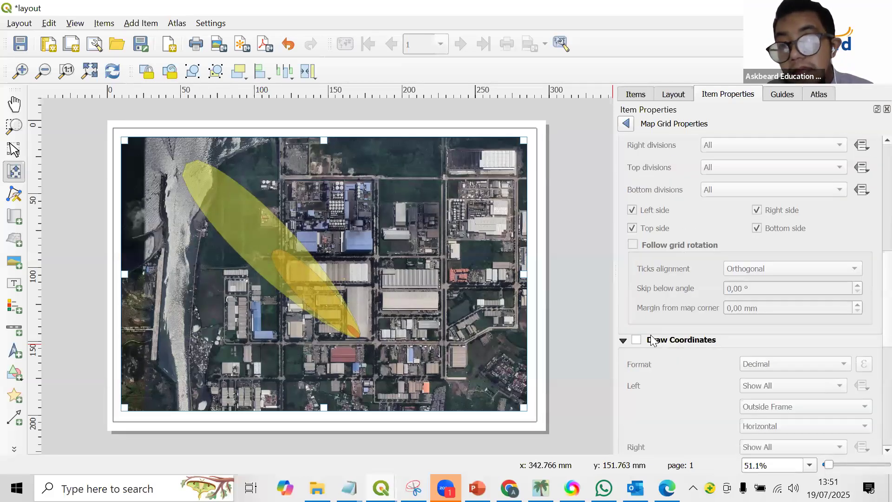
click(636, 340)
click(774, 368)
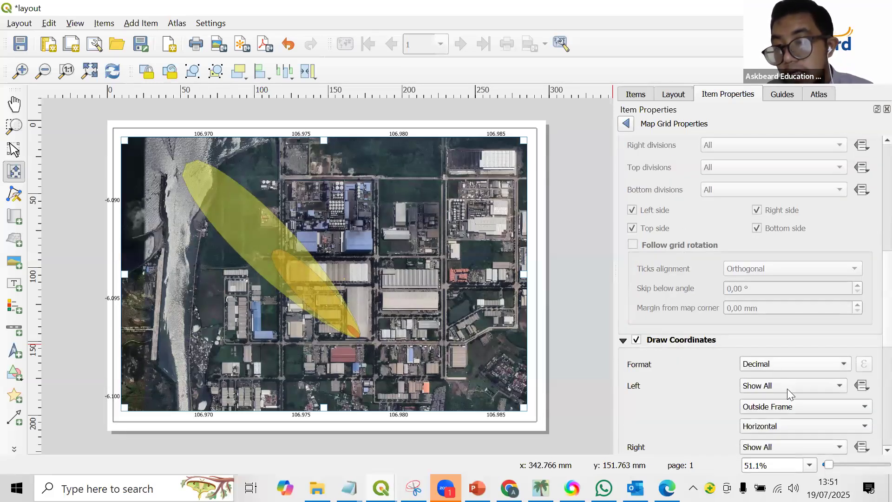
click(864, 293)
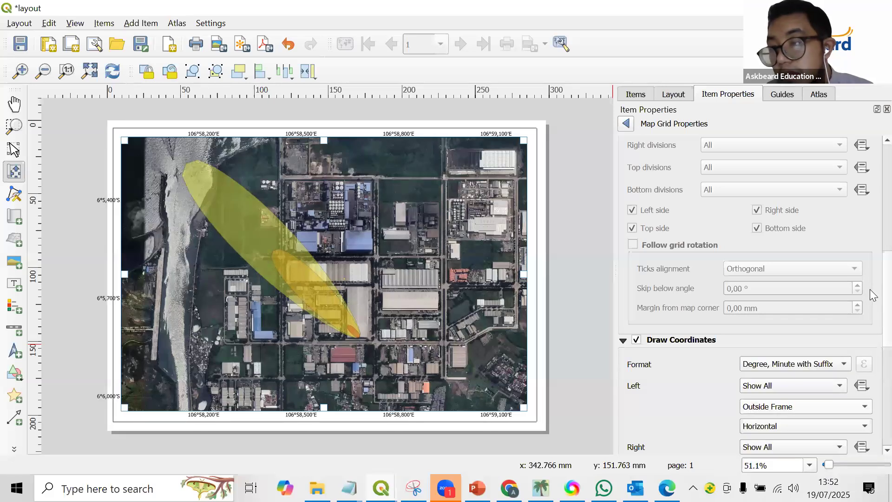
Orient the left and right grid coordinates as Vertical Ascending and set the coordinate precision to 0.
scroll(870, 323, down, 3)
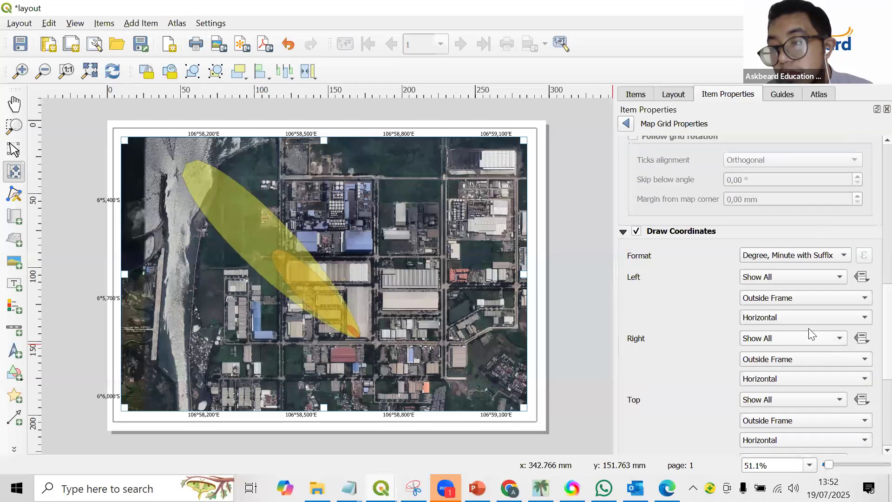
click(809, 320)
click(809, 332)
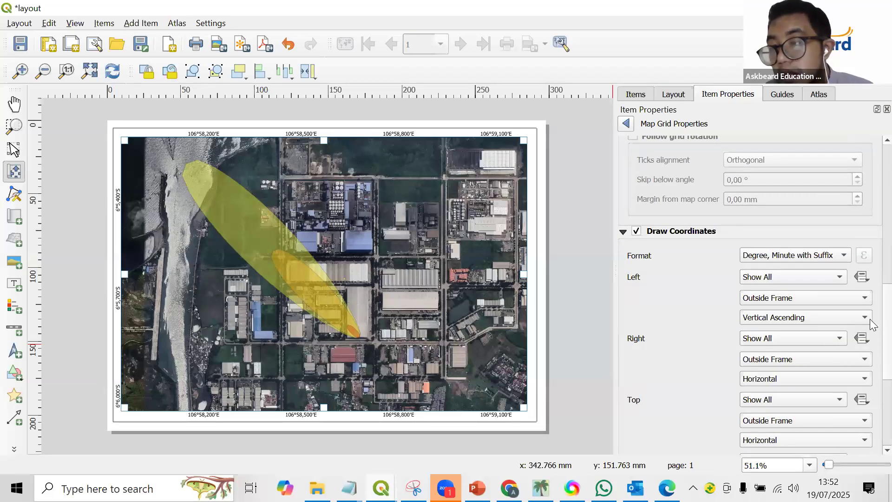
scroll(873, 339, down, 1)
click(828, 336)
click(827, 343)
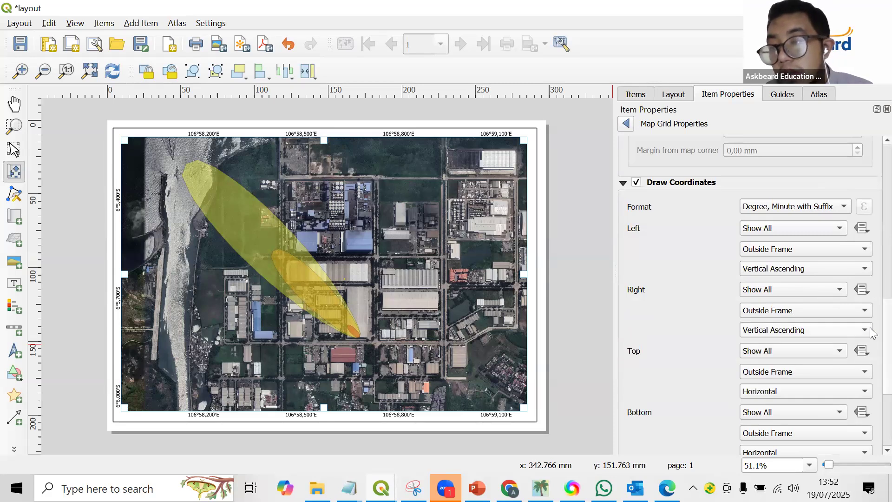
scroll(870, 327, down, 4)
triple_click(867, 351)
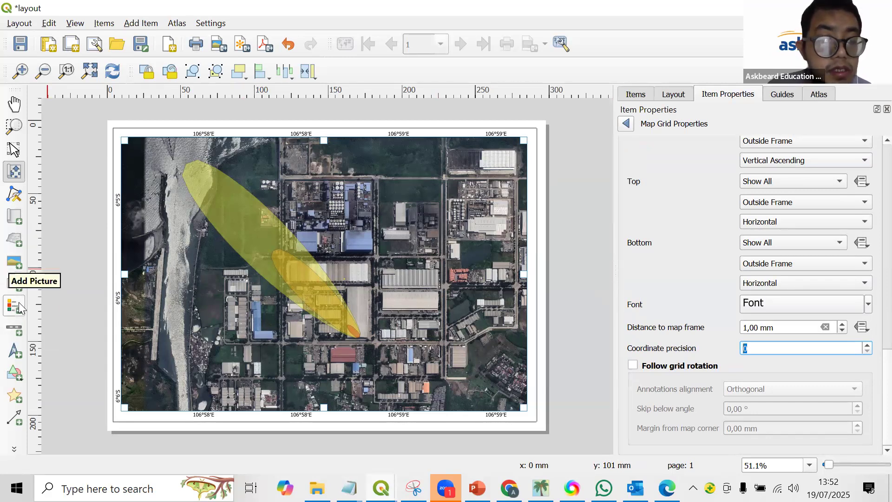
Draw a white rectangle over the map's lower-left corner as a title box and extend it slightly downward.
click(16, 378)
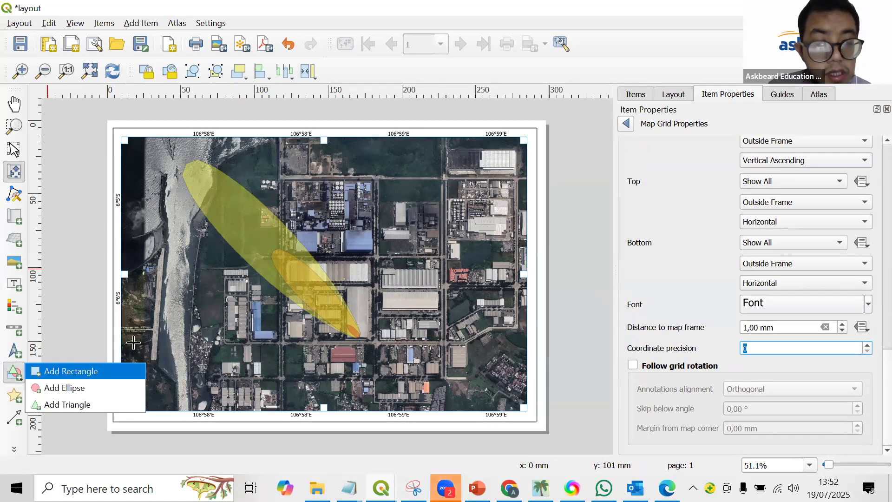
click(46, 371)
drag(131, 330, 247, 390)
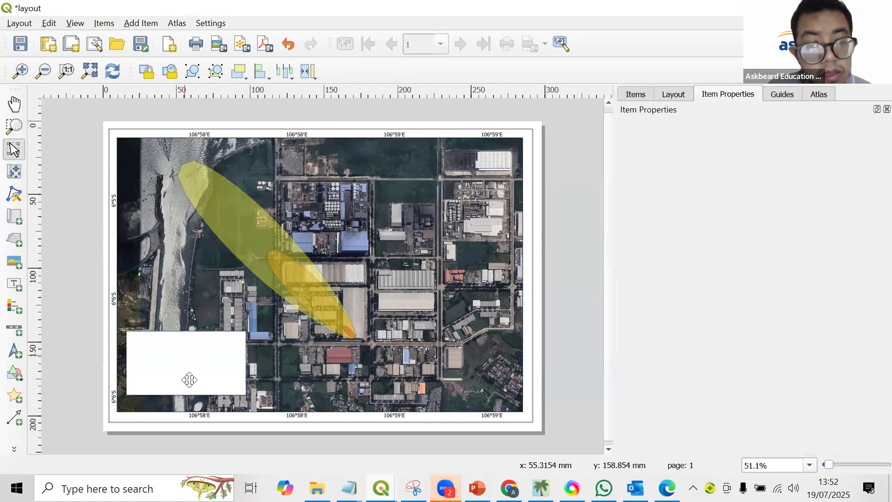
drag(187, 392, 191, 403)
click(110, 316)
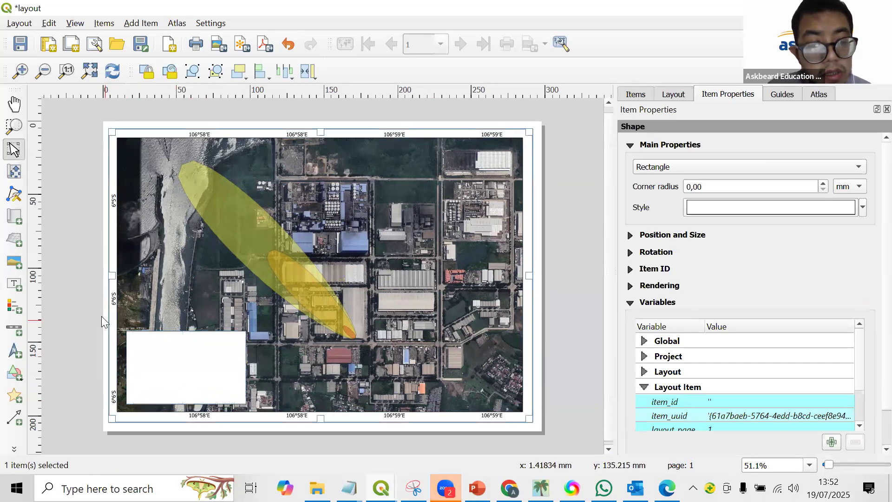
Add a label at the top of the white title box and replace its placeholder text with "SO2 Exposure".
click(21, 286)
drag(131, 337, 232, 361)
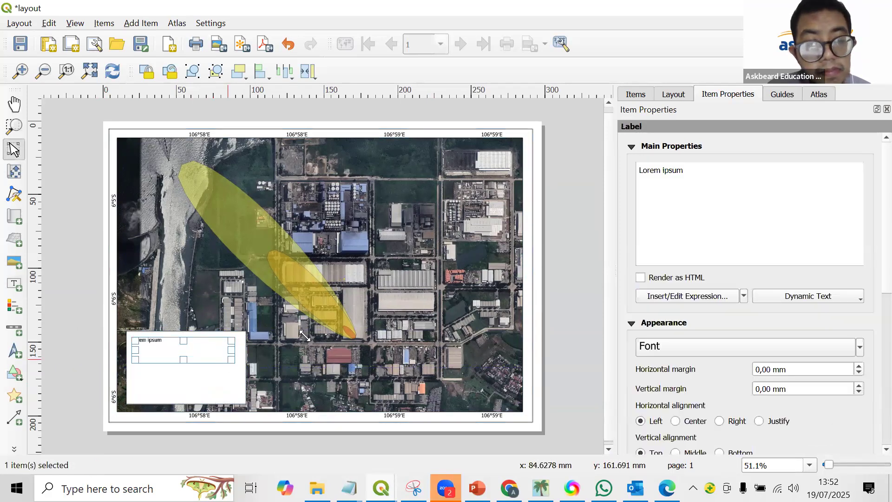
key(ctrl+a)
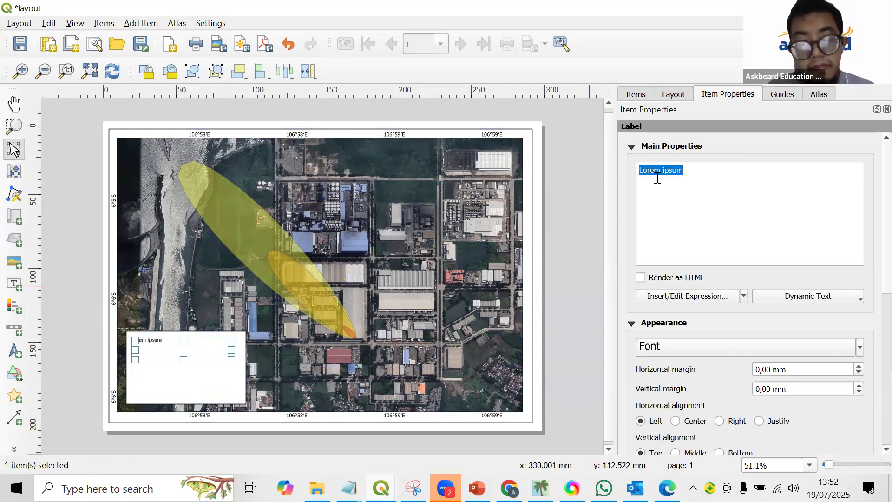
key(Caps_Lock)
text(SO)
key(Caps_Lock)
text(2 Exposu)
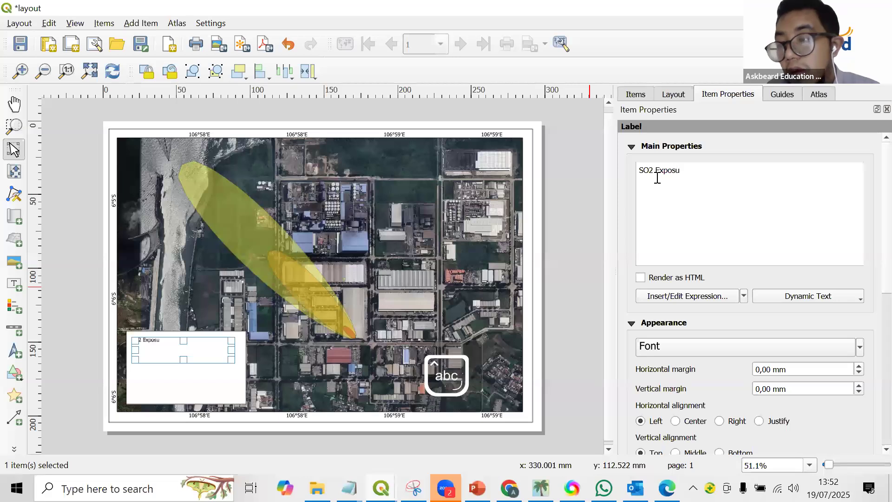
text(re 19 July 2025)
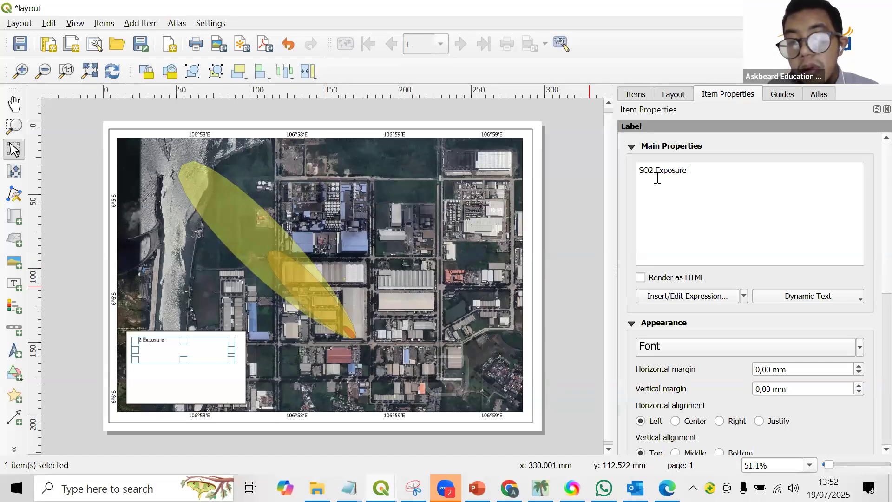
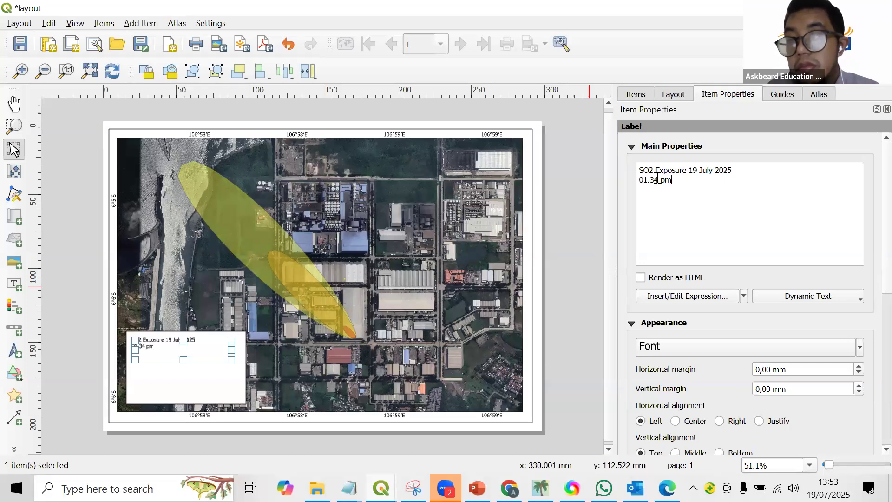
Append "(UTC+7)" after "01.34 pm" in the title label's text and check the finished wording in the layout.
text(()
key(Caps_Lock)
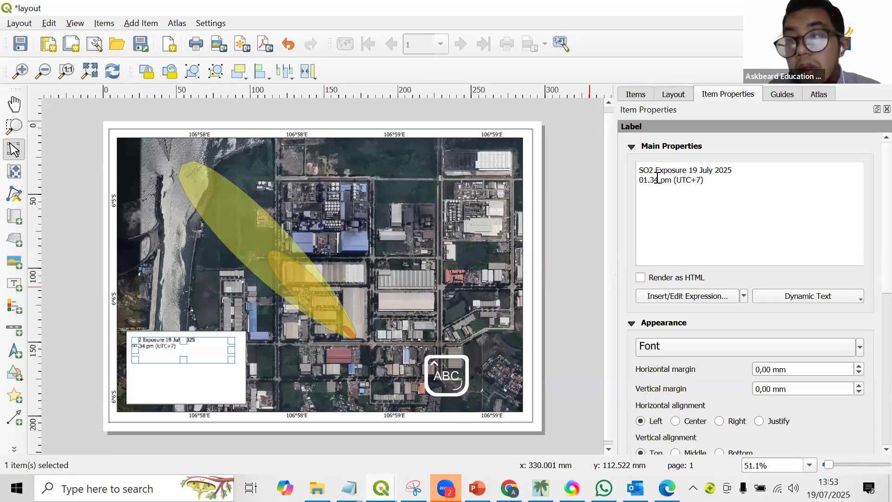
click(133, 341)
scroll(158, 324, up, 1)
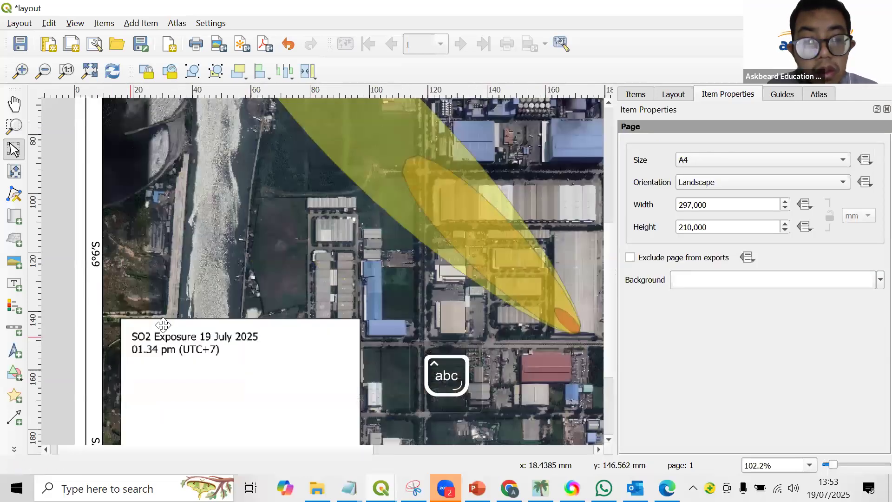
scroll(177, 329, up, 1)
scroll(163, 344, down, 1)
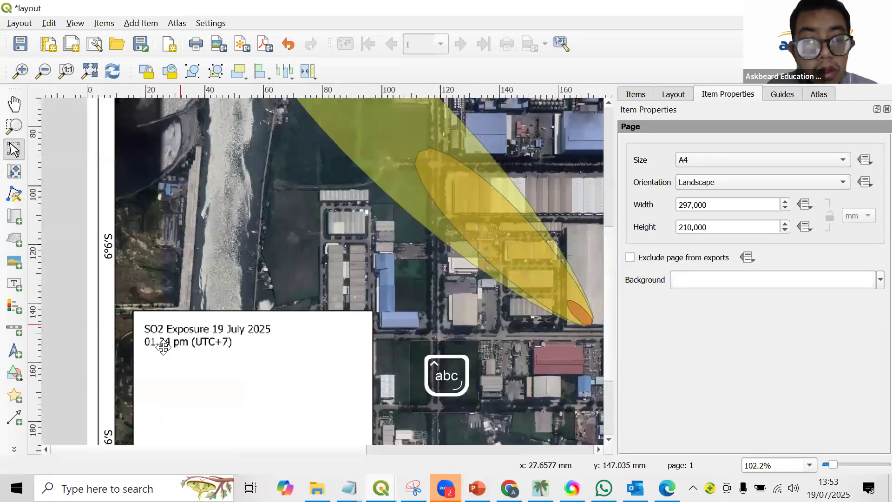
scroll(163, 348, down, 1)
scroll(171, 320, up, 1)
Set the title label's font to Times New Roman in Bold style.
click(139, 349)
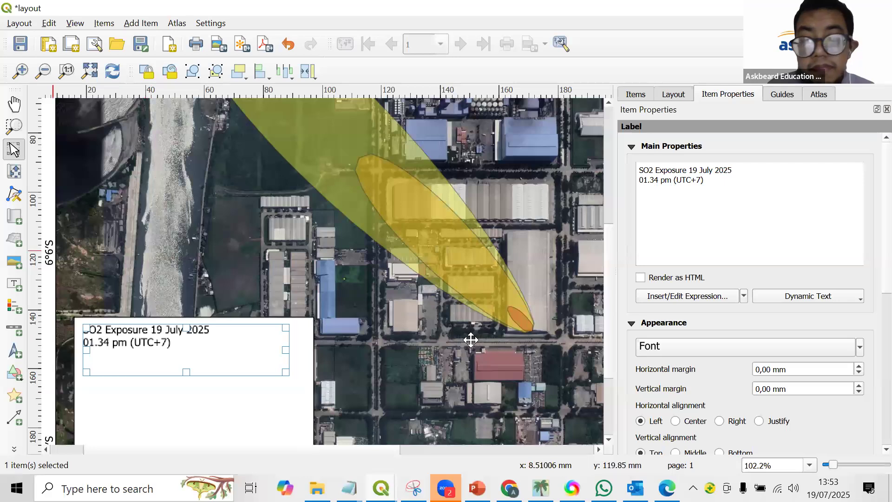
scroll(235, 373, down, 1)
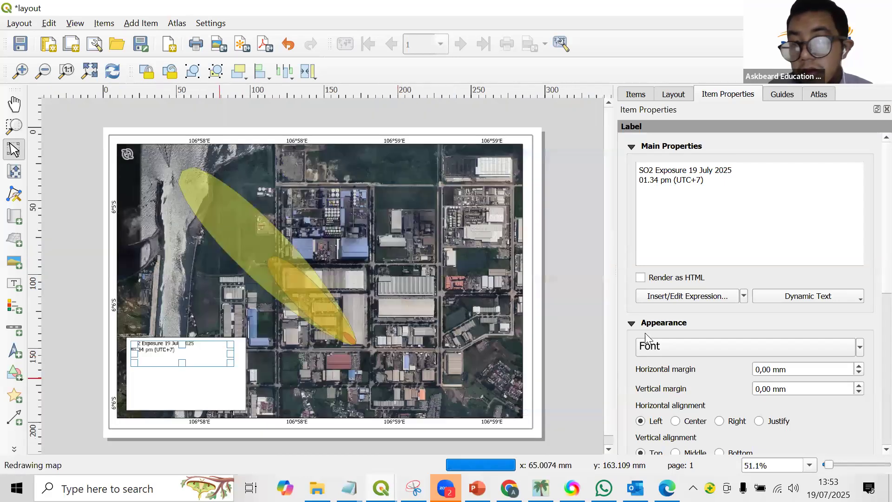
click(671, 345)
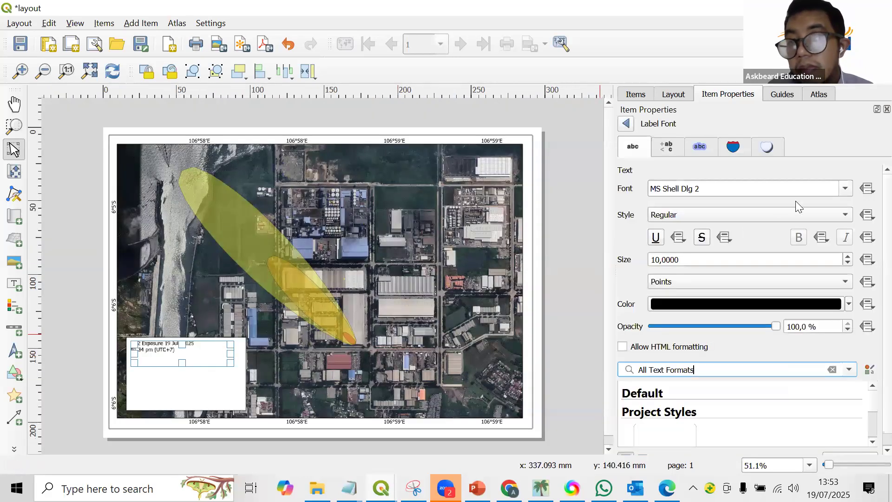
click(842, 194)
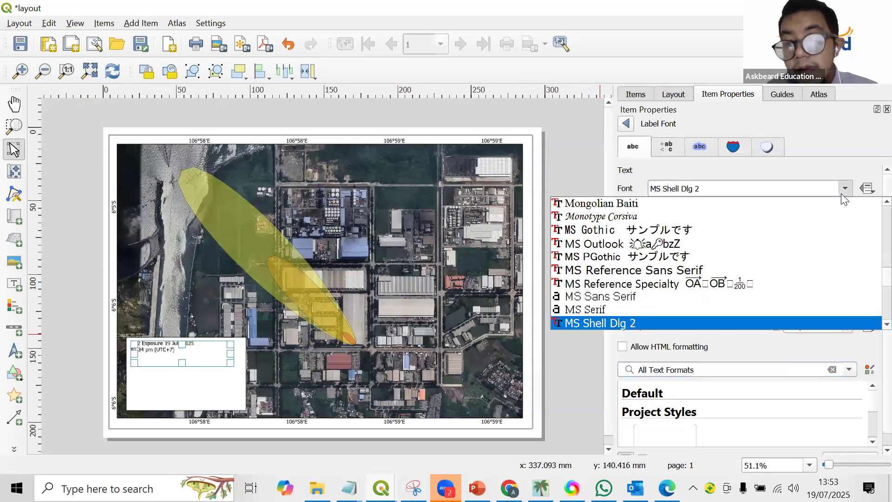
key(t)
key(t)
key(t)
key(Return)
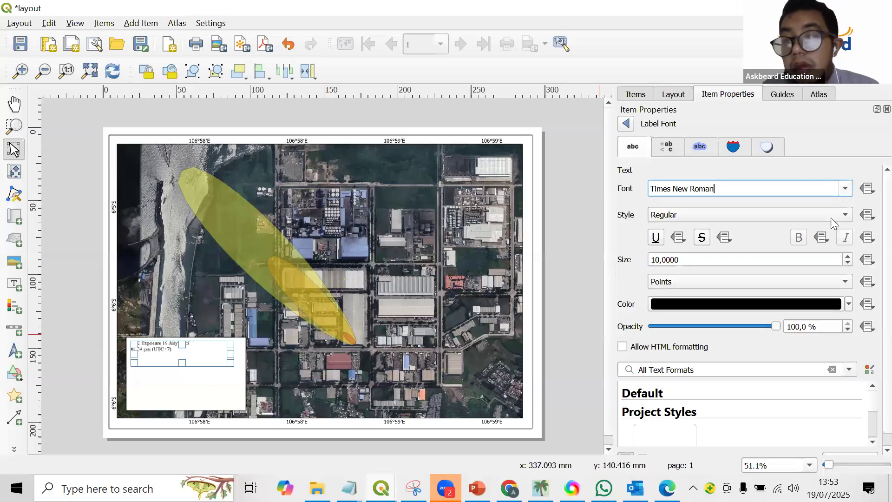
click(758, 214)
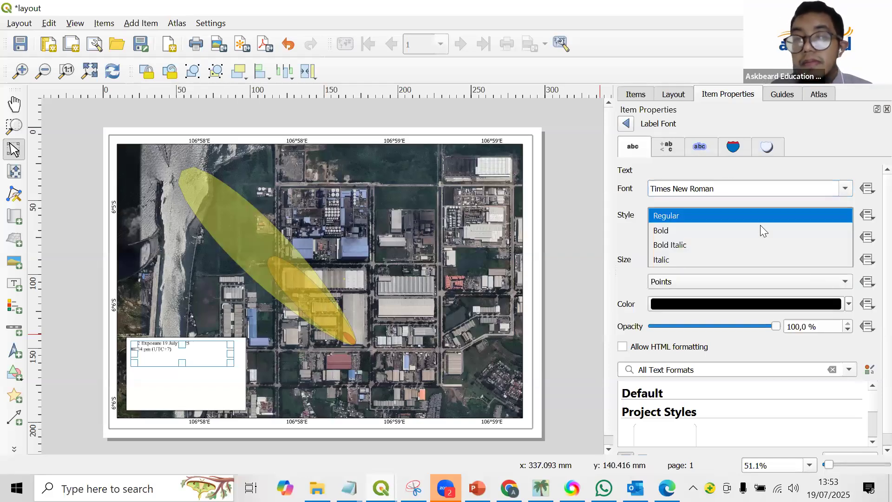
click(761, 229)
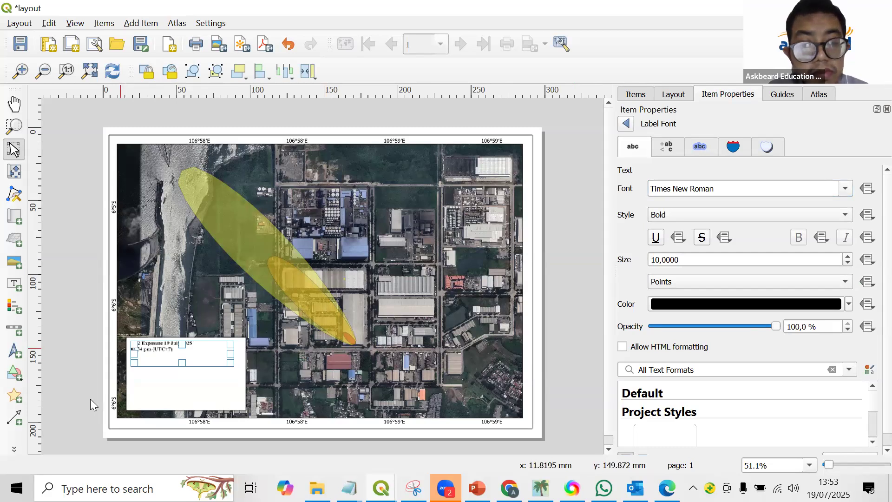
Add a scale bar below the title text in the white box and give it 4 right segments.
click(90, 399)
scroll(91, 399, up, 1)
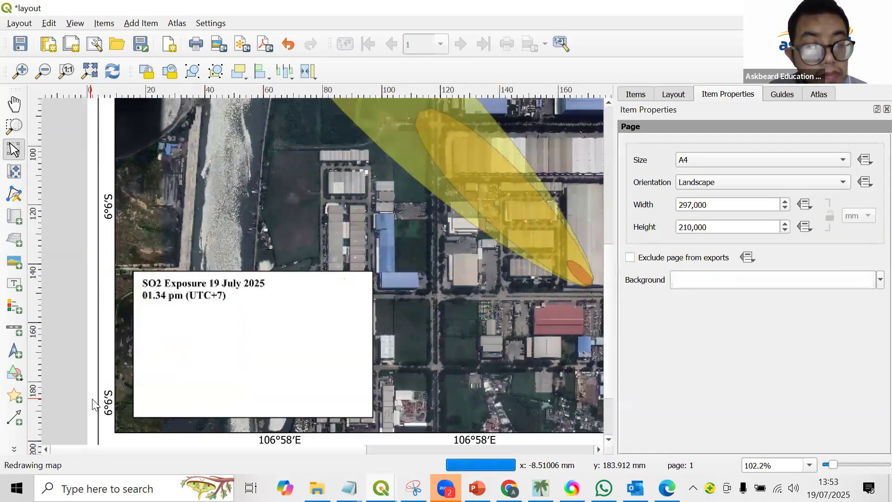
click(14, 329)
drag(142, 307, 286, 329)
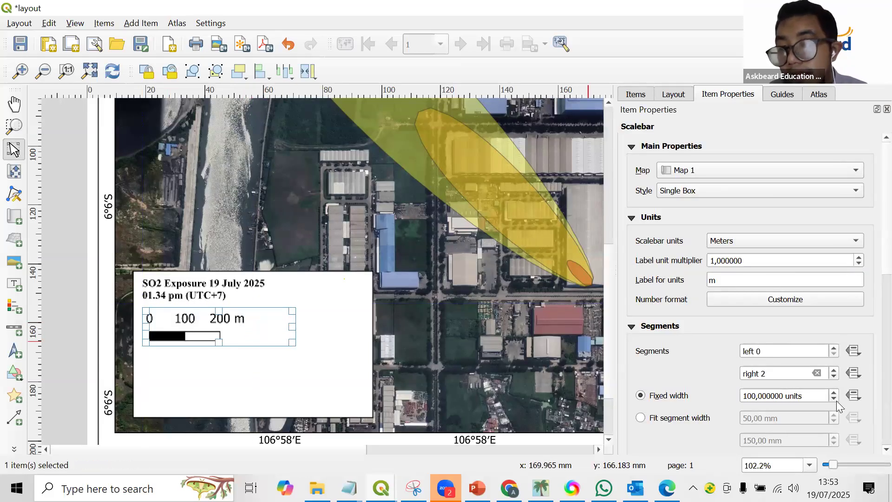
click(834, 370)
click(833, 370)
drag(194, 335, 194, 337)
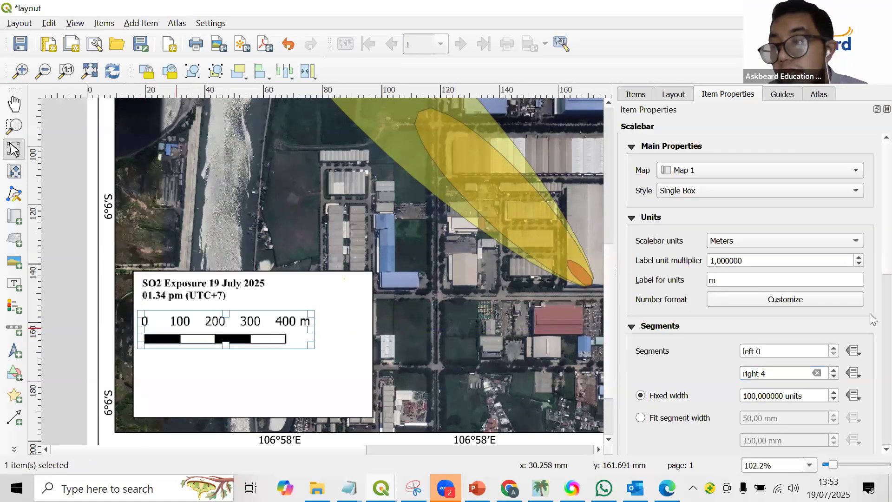
scroll(870, 340, down, 5)
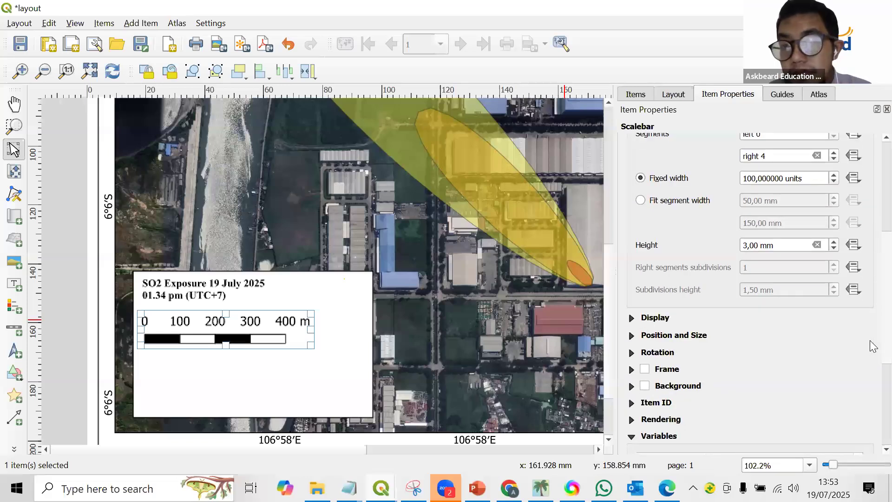
click(69, 302)
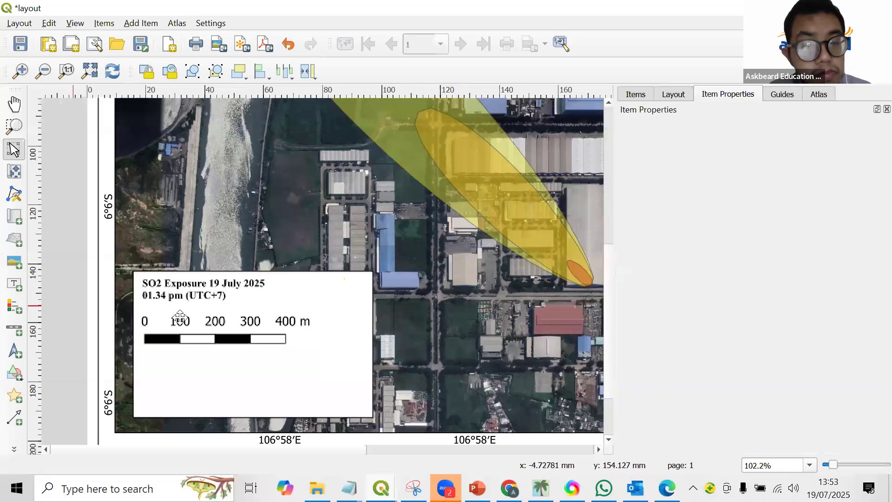
Draw a legend about 33 by 19 mm below the scale bar and turn off its automatic updating.
click(7, 315)
drag(245, 412, 150, 357)
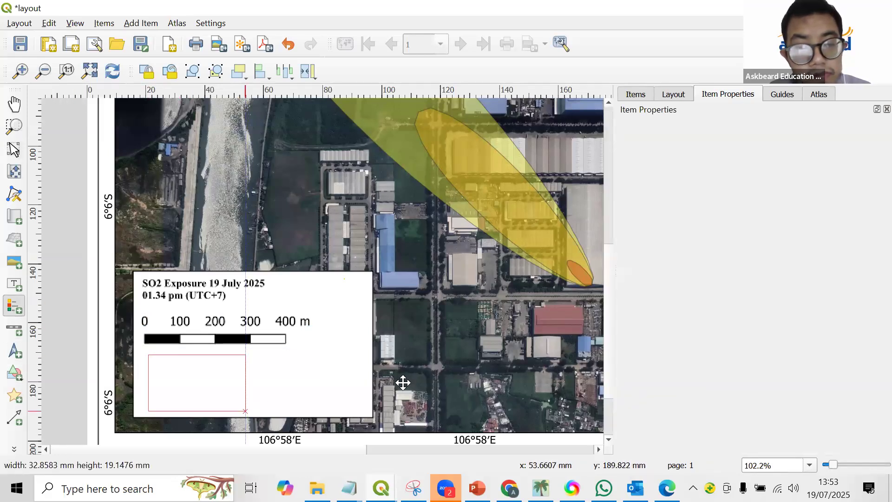
click(651, 305)
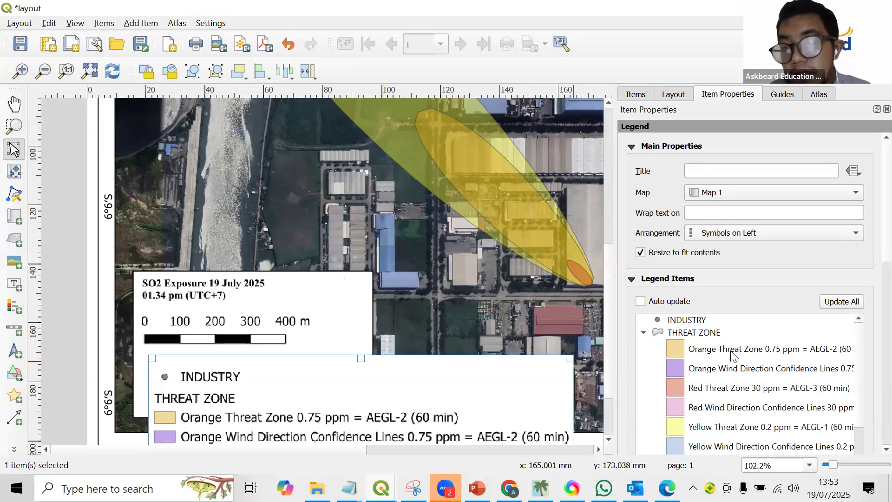
Remove the entry below the THREAT ZONE group, the group's unnamed class and the INDUSTRY entry from the legend.
scroll(715, 425, down, 1)
click(695, 420)
scroll(713, 395, down, 2)
shift+click(721, 392)
click(759, 413)
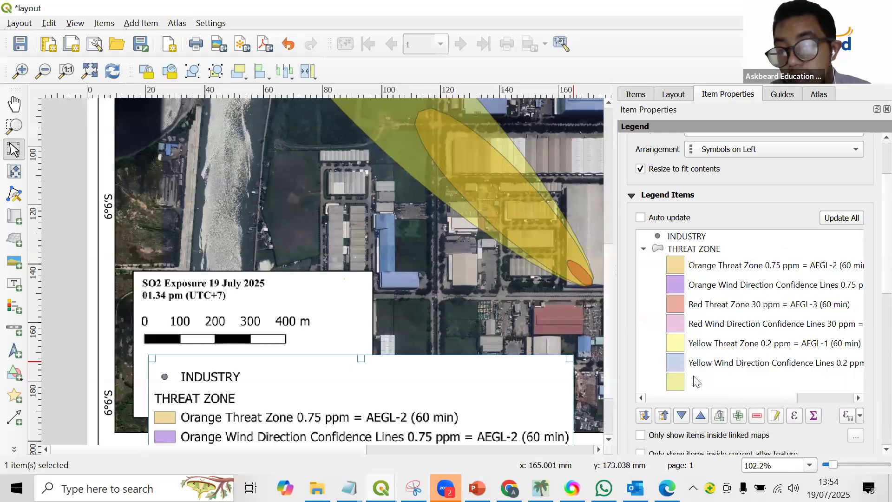
click(697, 381)
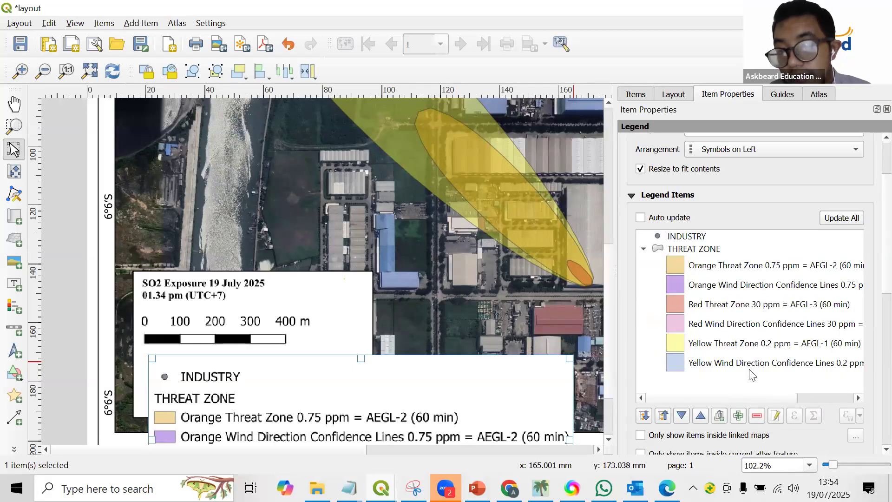
click(761, 417)
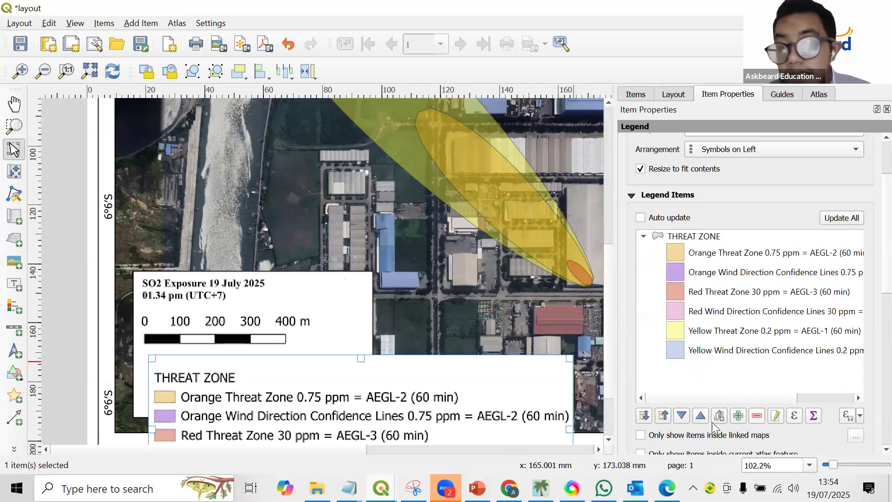
Remove the Orange, Red and Yellow Wind Direction Confidence Lines entries from the legend.
click(750, 272)
click(757, 416)
click(720, 296)
click(757, 415)
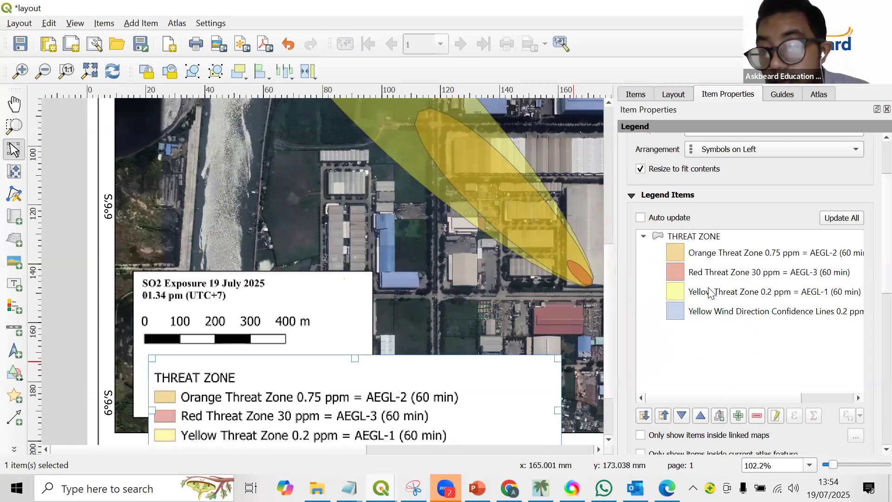
click(723, 319)
click(757, 416)
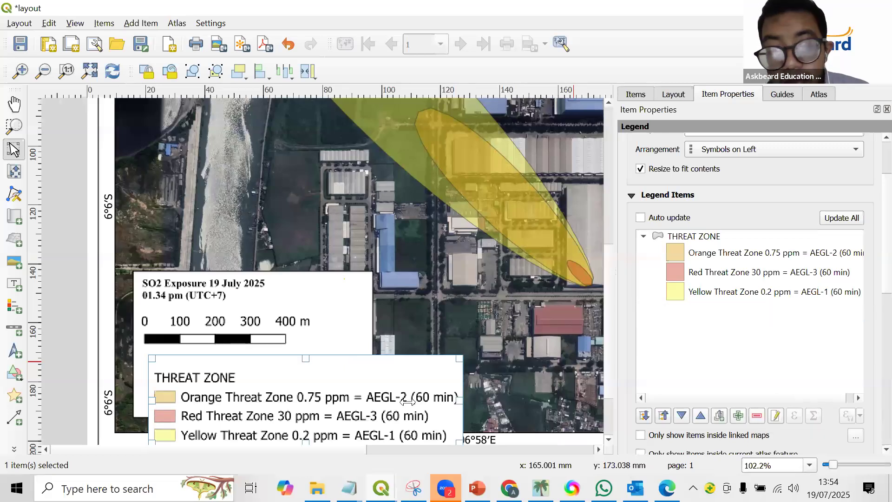
Turn off the background of the threat zone legend.
scroll(385, 379, down, 2)
scroll(253, 401, up, 1)
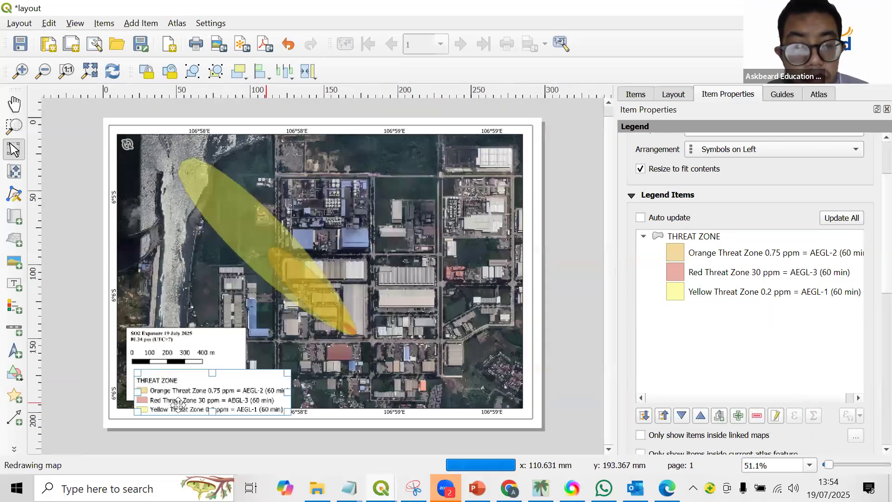
scroll(231, 379, up, 1)
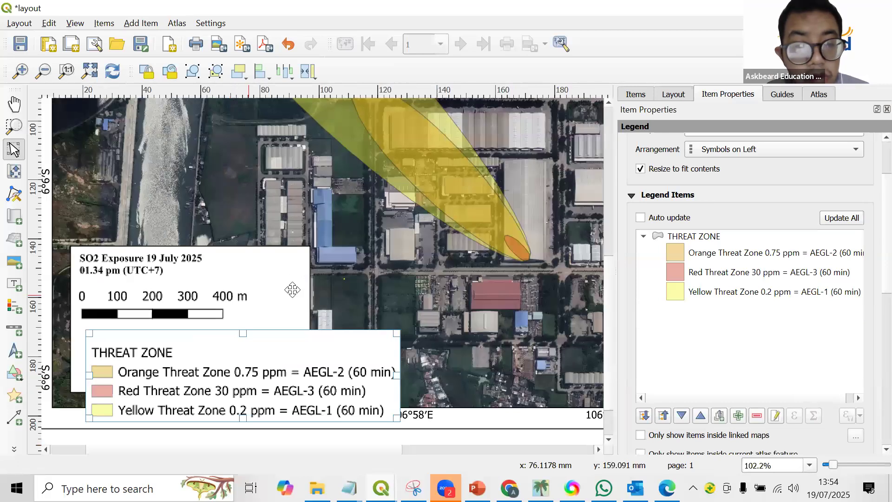
click(289, 292)
click(303, 313)
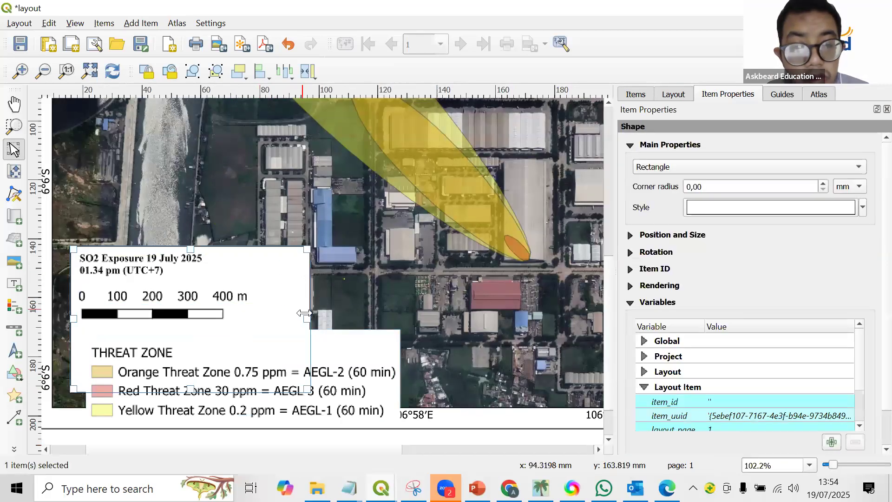
click(234, 360)
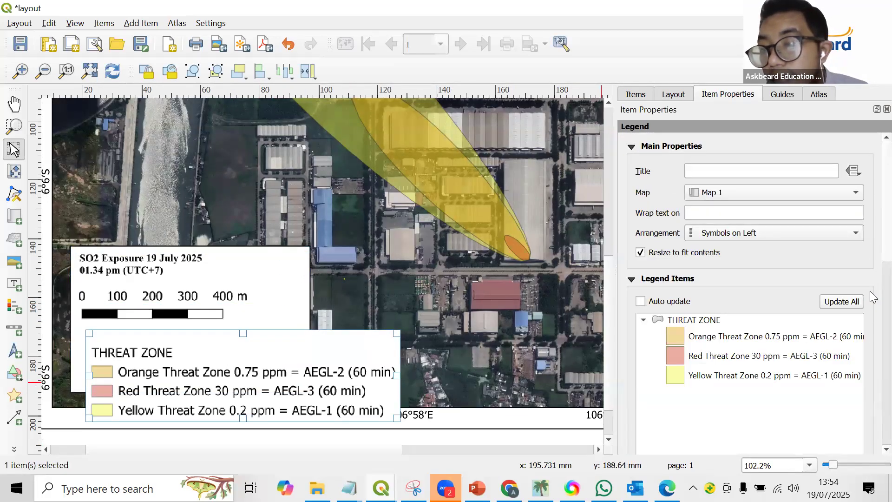
scroll(873, 297, down, 5)
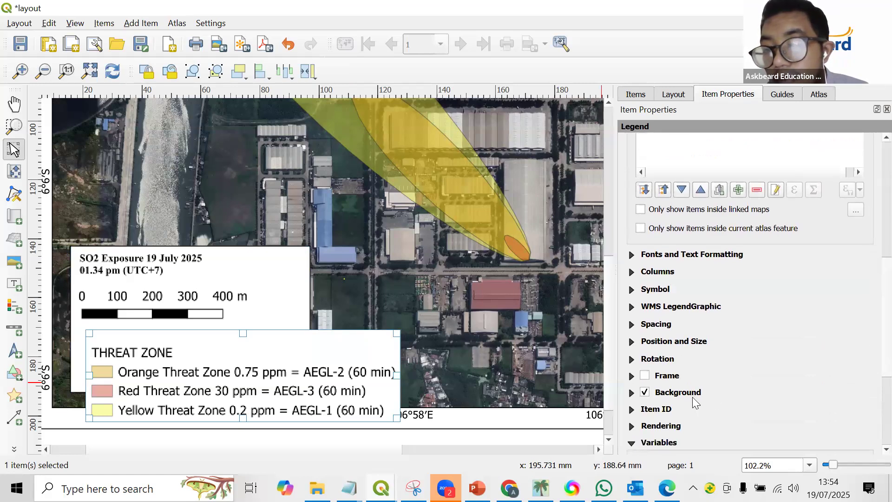
click(645, 393)
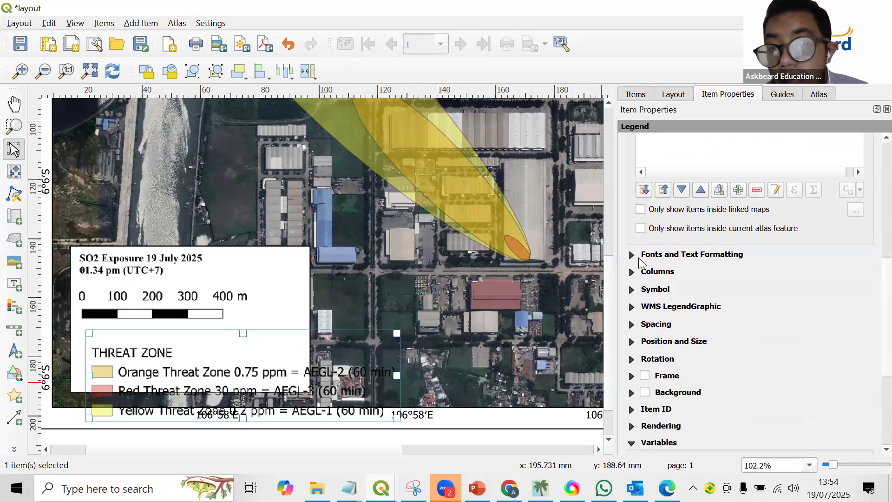
Set the legend's item label font size to 6 points and move the legend up into the white box.
click(632, 255)
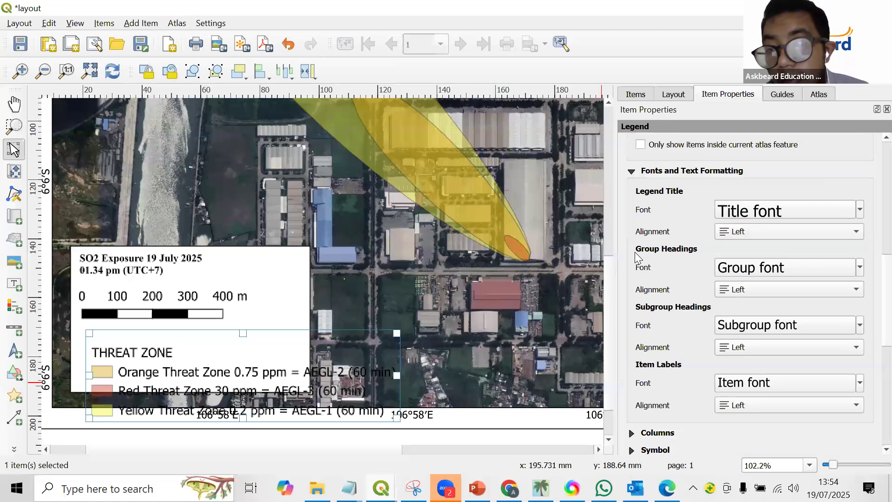
click(798, 383)
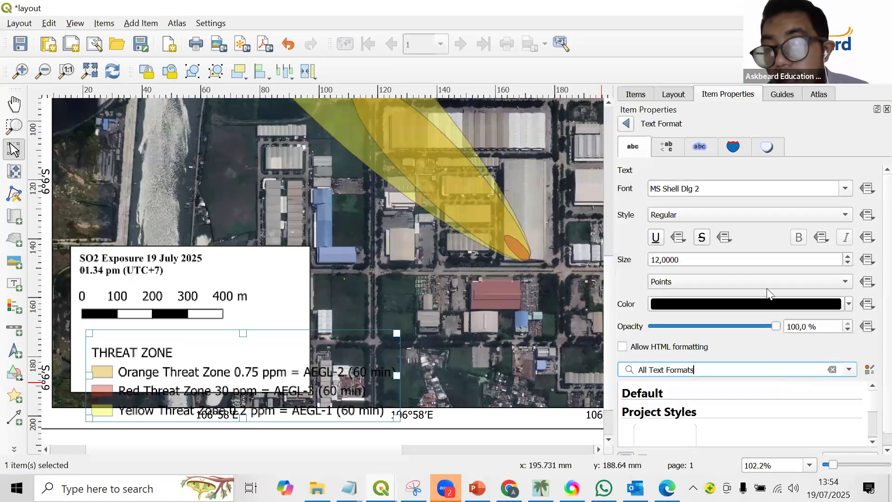
click(848, 263)
click(847, 263)
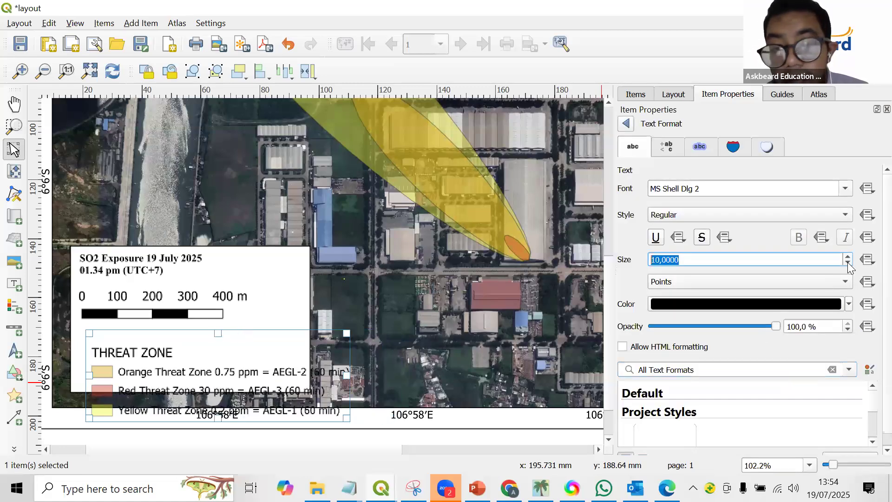
click(848, 263)
click(847, 263)
click(847, 263)
click(847, 263)
drag(223, 357, 209, 324)
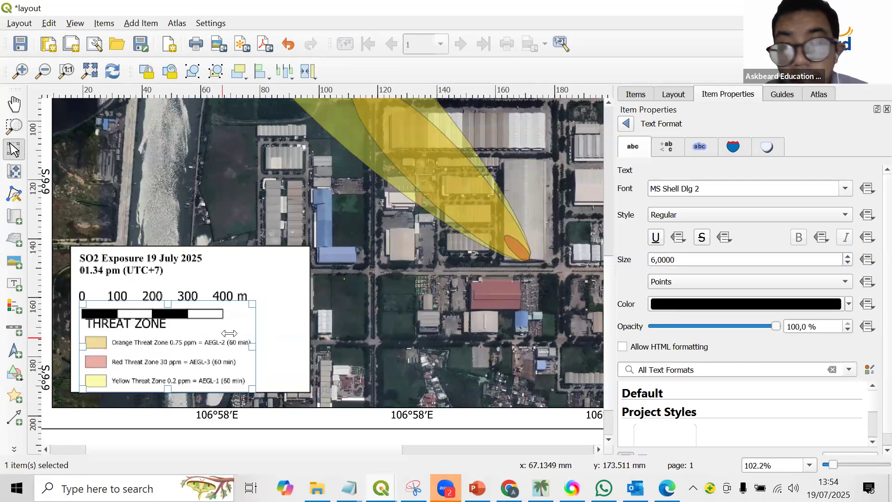
click(626, 124)
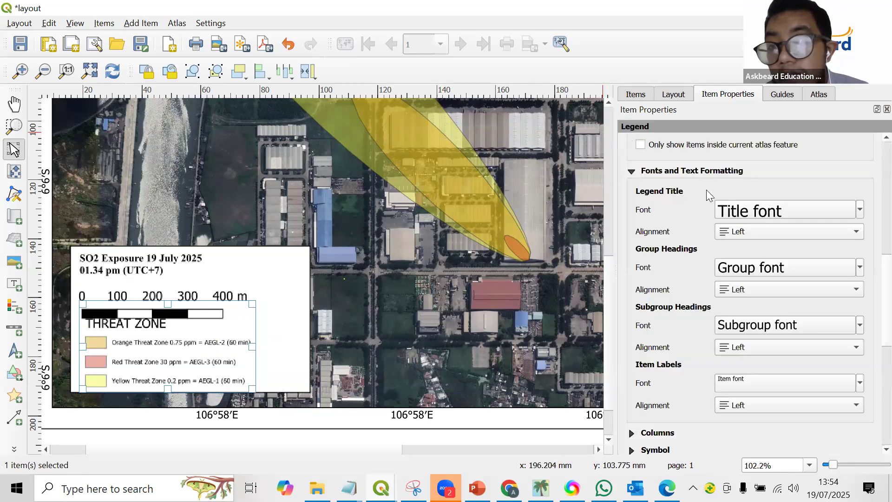
Reduce the font size of the legend's title.
click(753, 218)
click(848, 263)
click(847, 263)
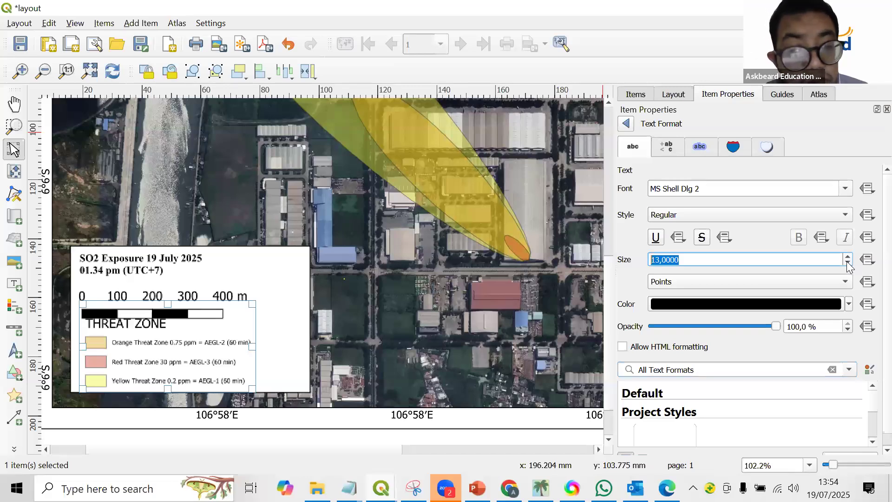
click(847, 264)
click(625, 124)
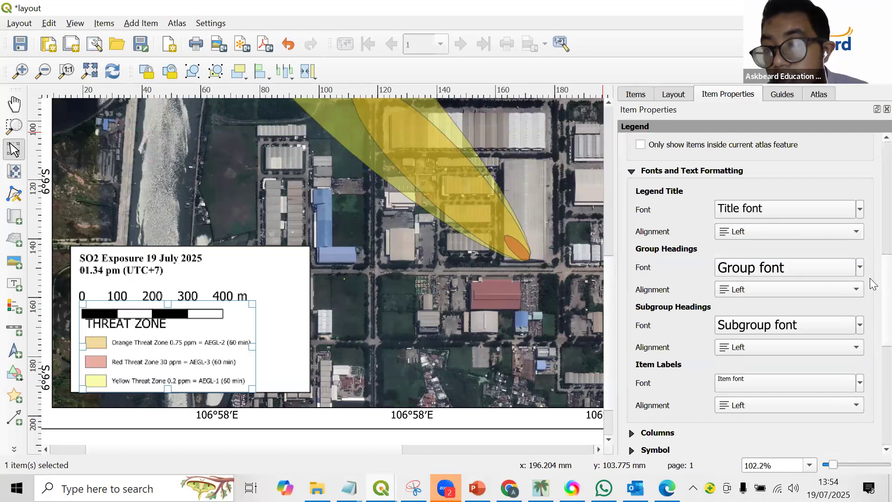
Hide the THREAT ZONE heading in the legend and move the legend down below the scale bar.
scroll(873, 199, up, 3)
scroll(872, 199, up, 1)
scroll(710, 173, up, 5)
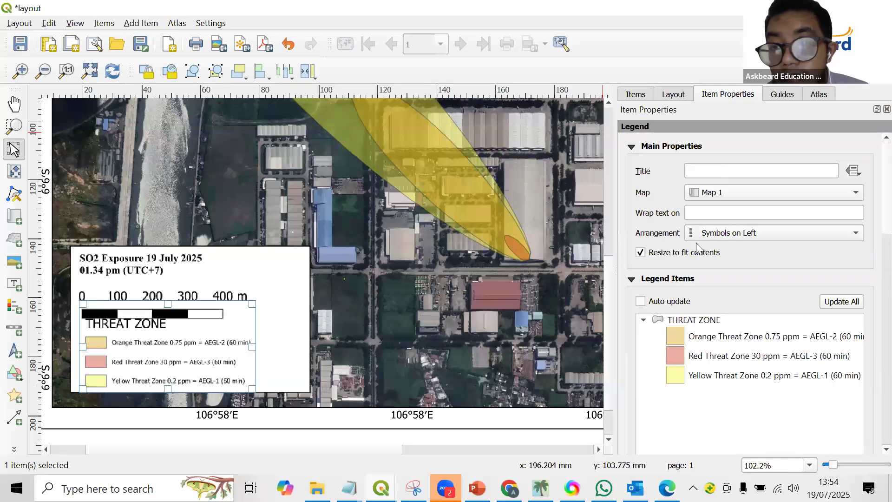
right_click(694, 320)
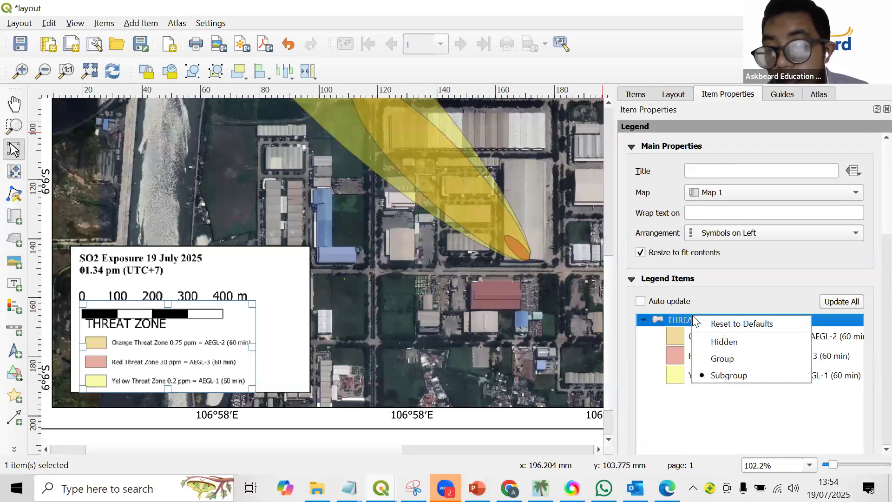
click(712, 342)
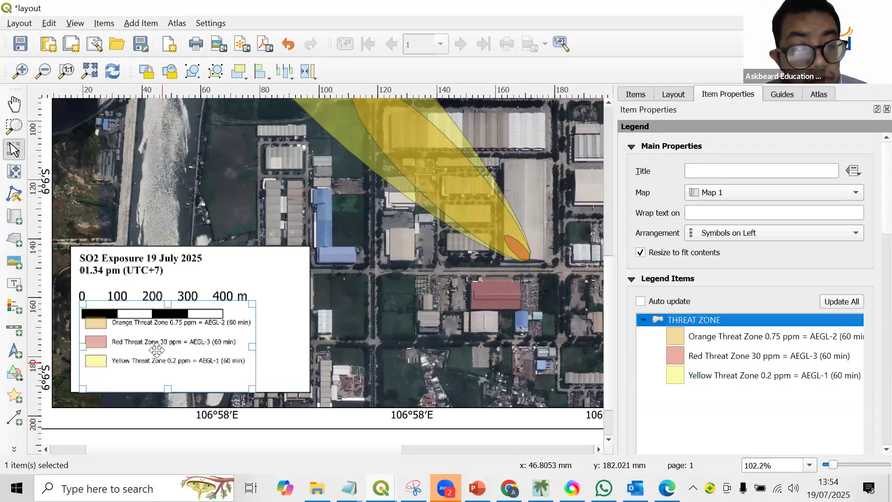
drag(156, 350, 153, 361)
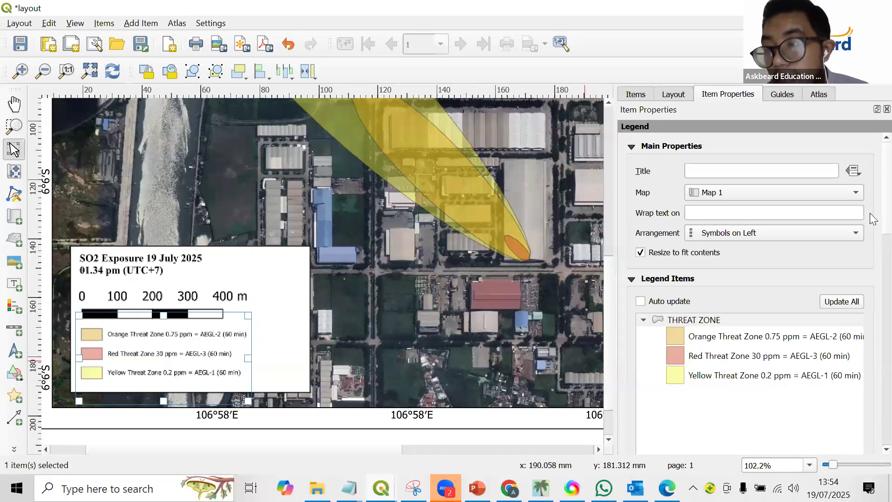
Set the legend's item label font size to 8 points and leave the legend by selecting the map.
scroll(764, 319, down, 12)
click(743, 305)
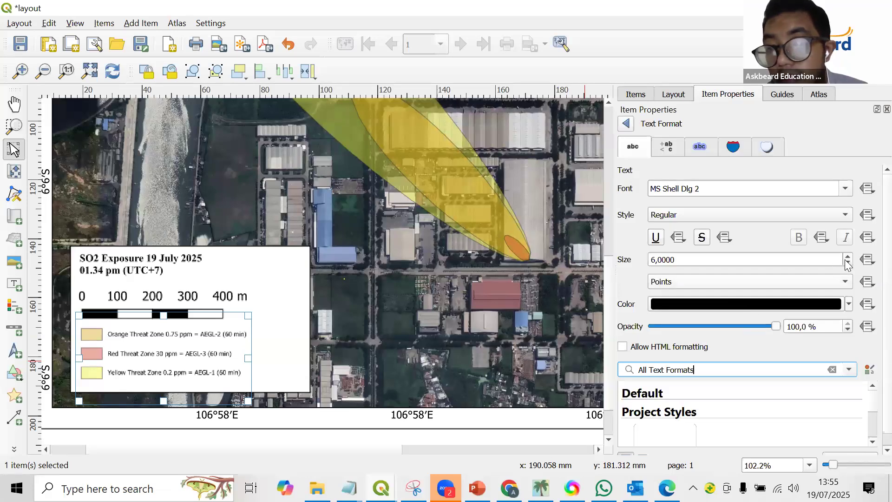
click(847, 258)
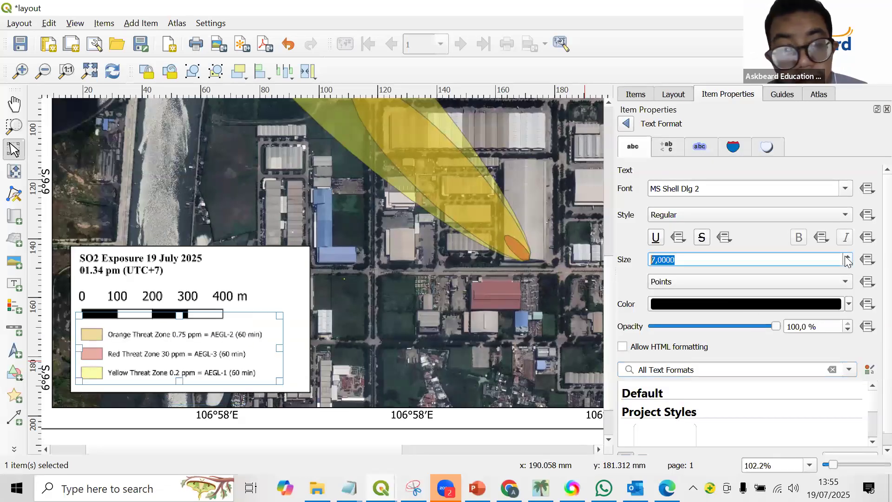
click(339, 442)
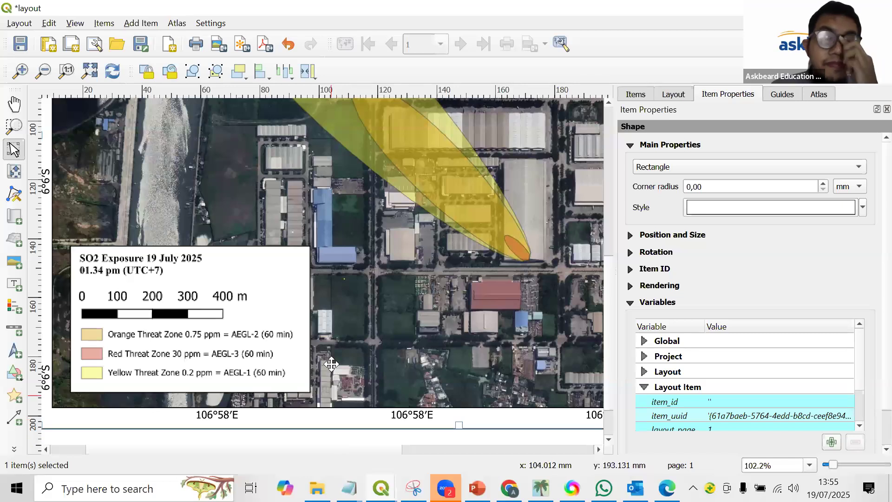
scroll(330, 366, down, 1)
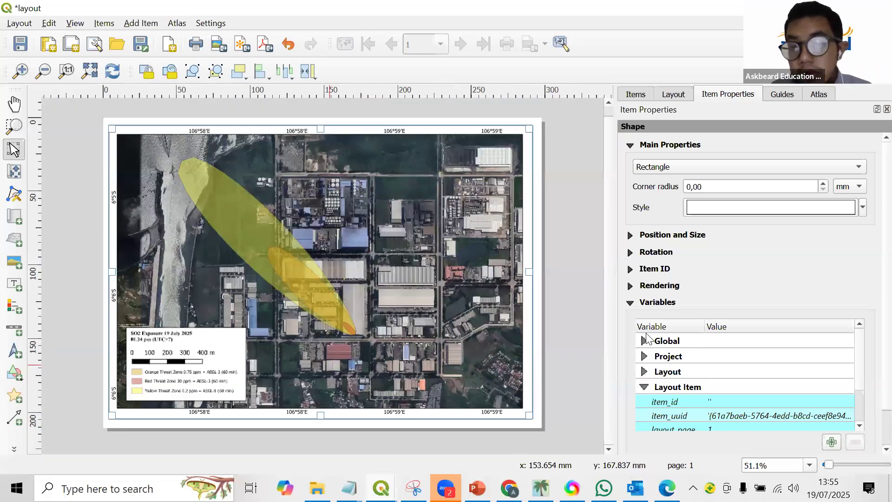
click(301, 230)
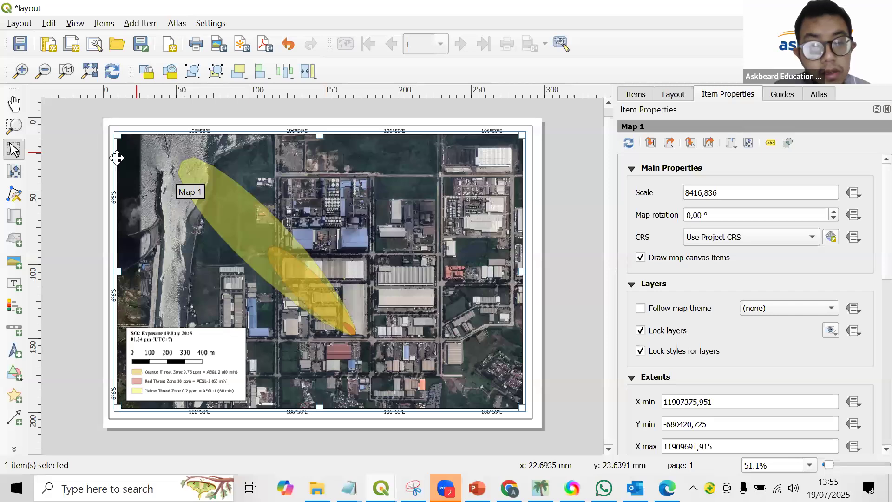
Start exporting the layout as an image and browse to the ASKBEARD folder on the D: drive.
click(19, 23)
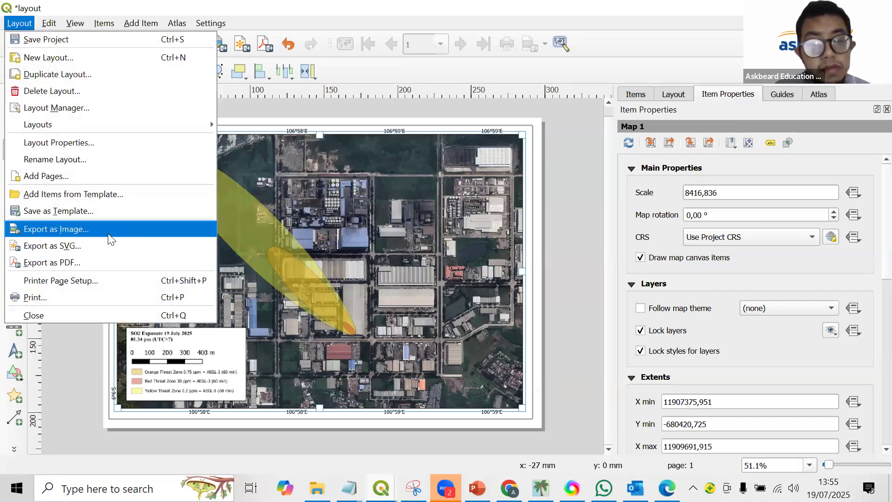
click(108, 232)
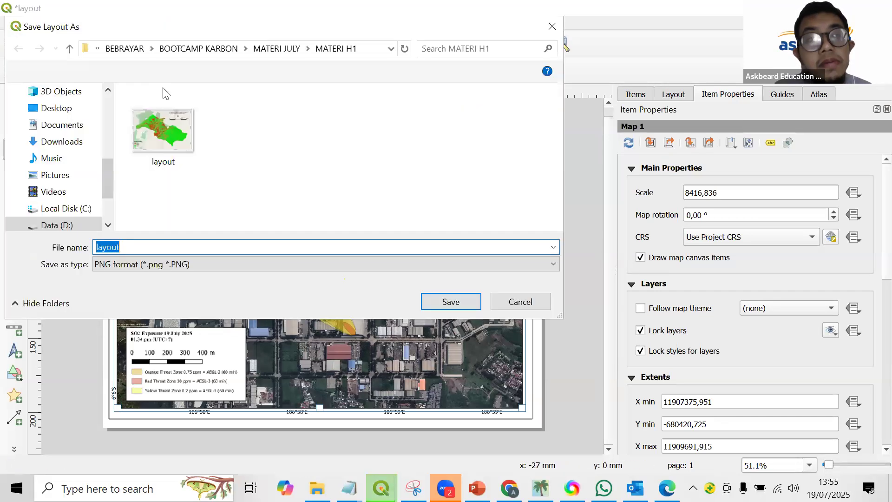
click(128, 48)
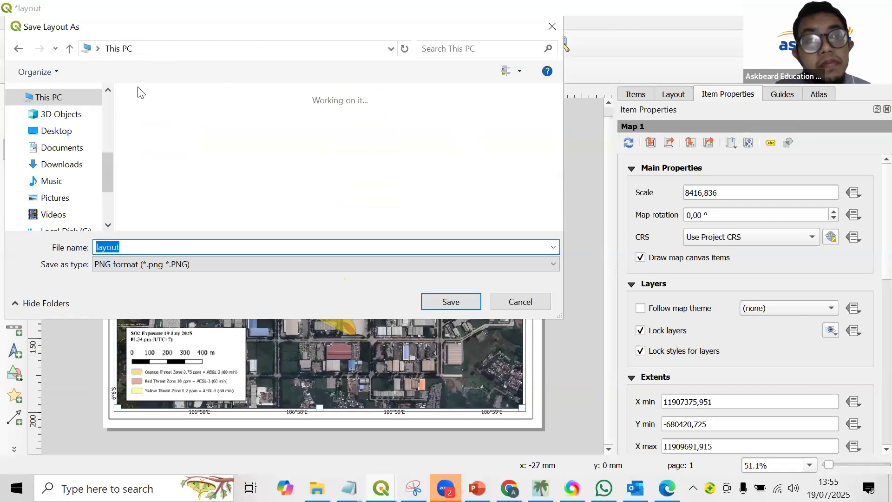
scroll(186, 172, down, 5)
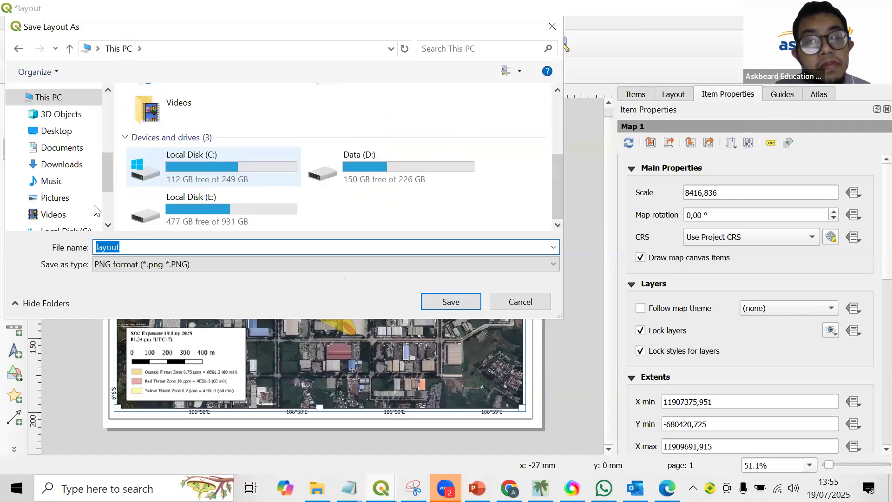
double_click(309, 160)
double_click(159, 130)
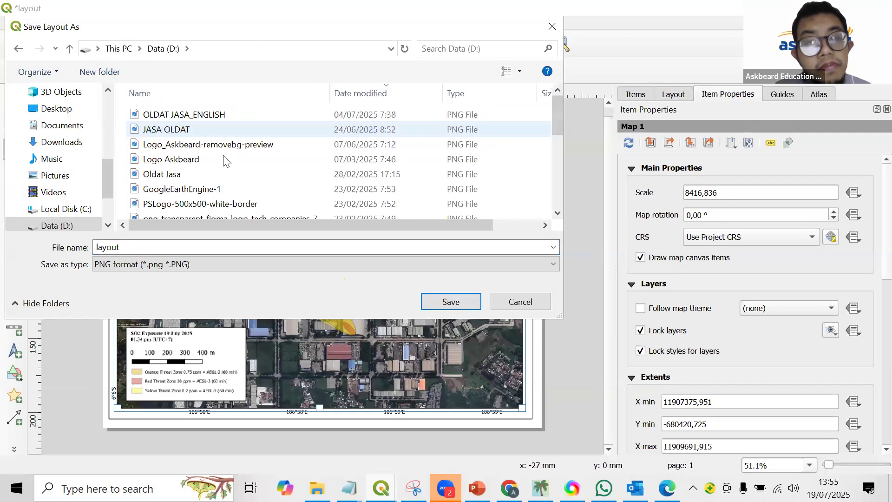
scroll(195, 153, down, 5)
scroll(188, 128, up, 1)
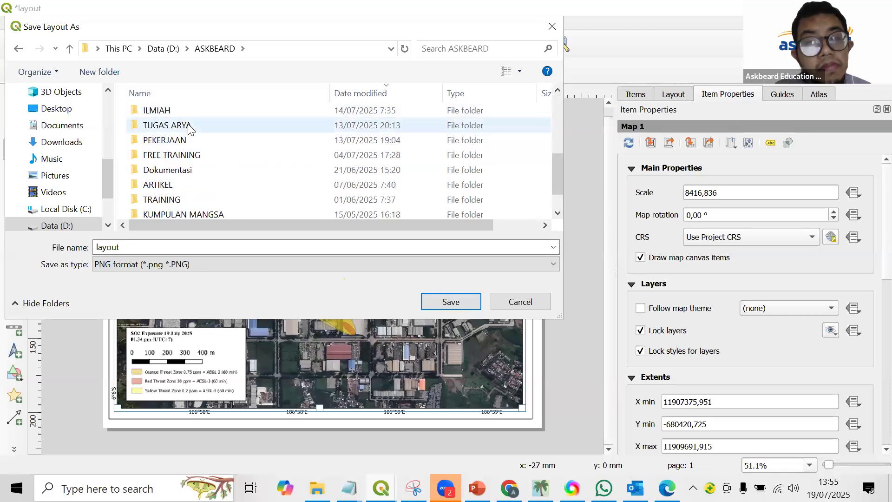
Choose FREE TRAINING > INTERNATIONAL CA > JULY 2025 > PPT as the export folder.
scroll(189, 130, up, 2)
scroll(193, 200, down, 1)
scroll(193, 200, down, 1)
double_click(193, 163)
click(192, 145)
double_click(192, 145)
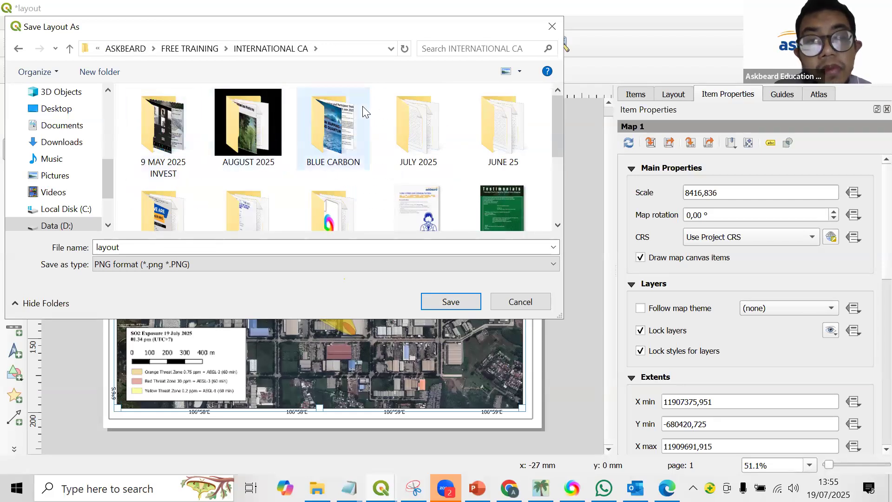
double_click(391, 111)
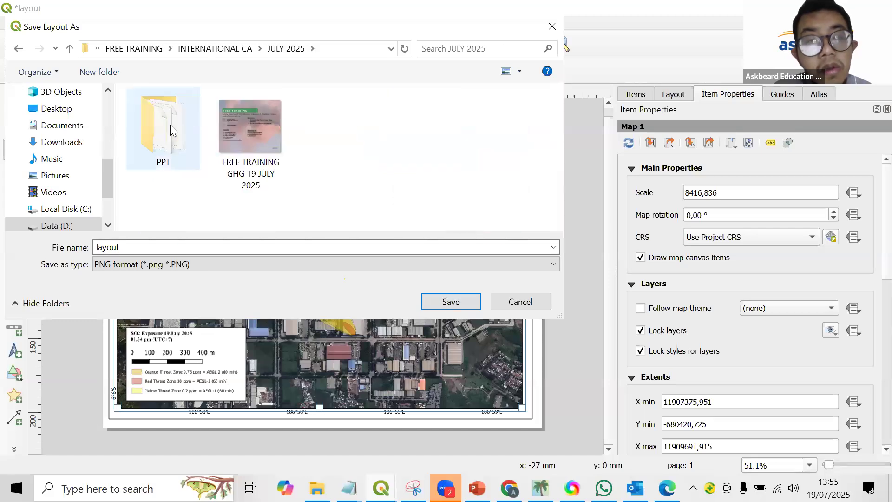
double_click(170, 124)
Name the PNG file "layouting ghg" and export it with a resolution that gives 5846 x 4133 pixels.
click(204, 241)
click(204, 246)
text(ing)
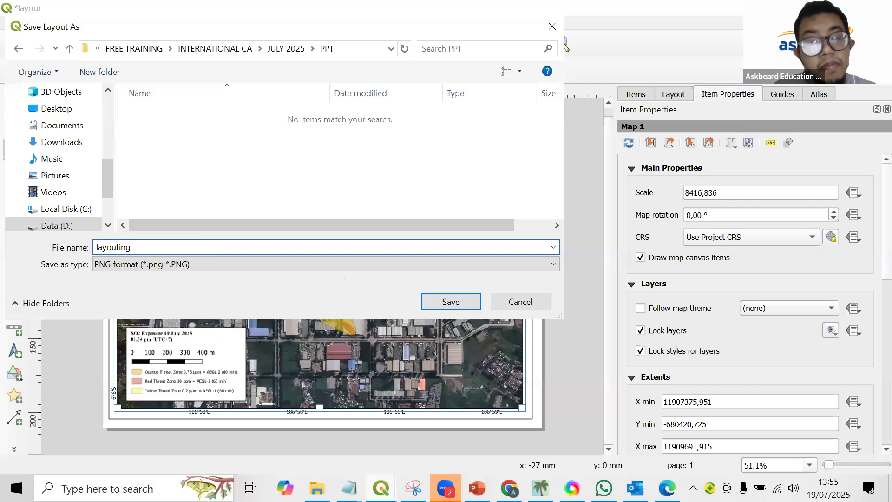
text( ghg)
key(Return)
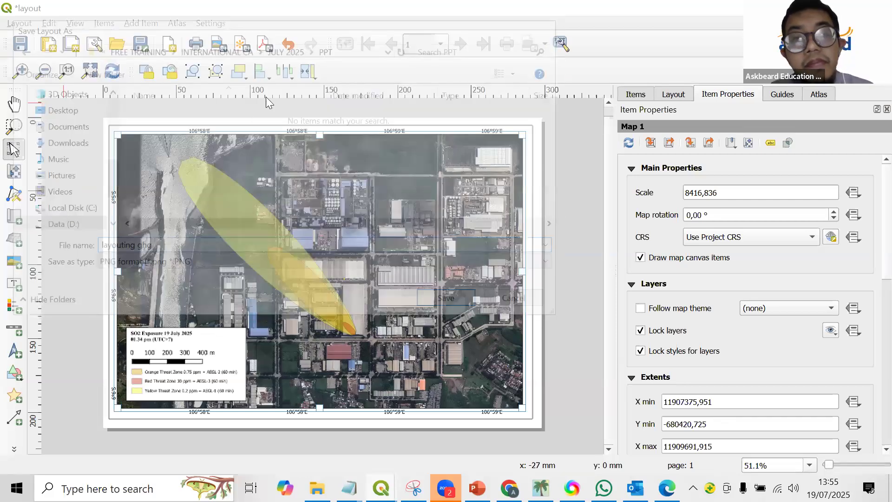
click(337, 96)
key(BackSpace)
text(500 dpi)
key(Return)
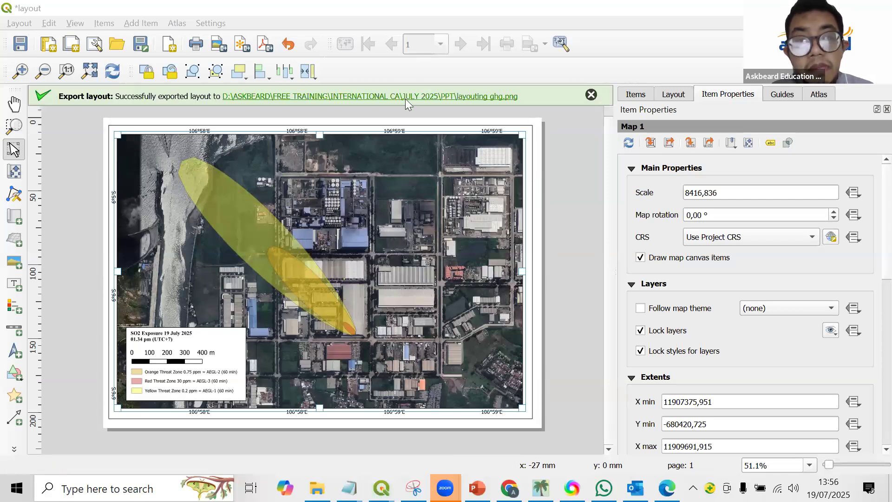
Open the exported "layouting ghg" image from its folder in a maximized image viewer.
click(406, 96)
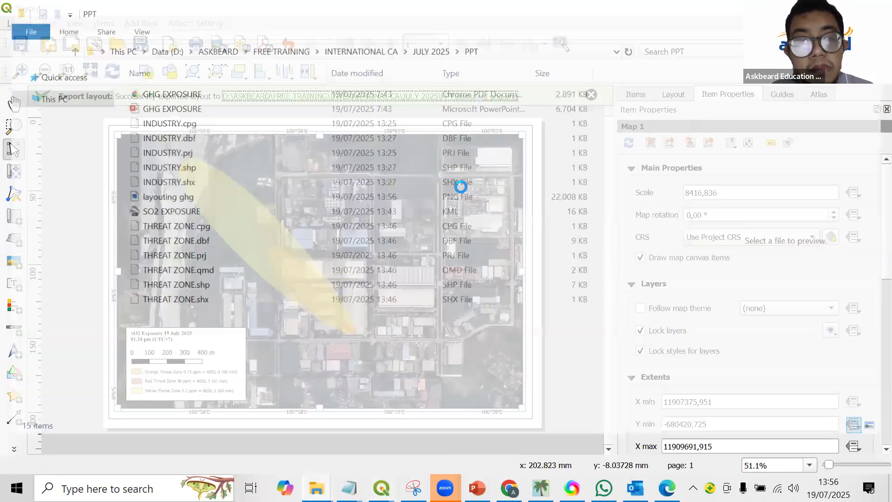
click(165, 196)
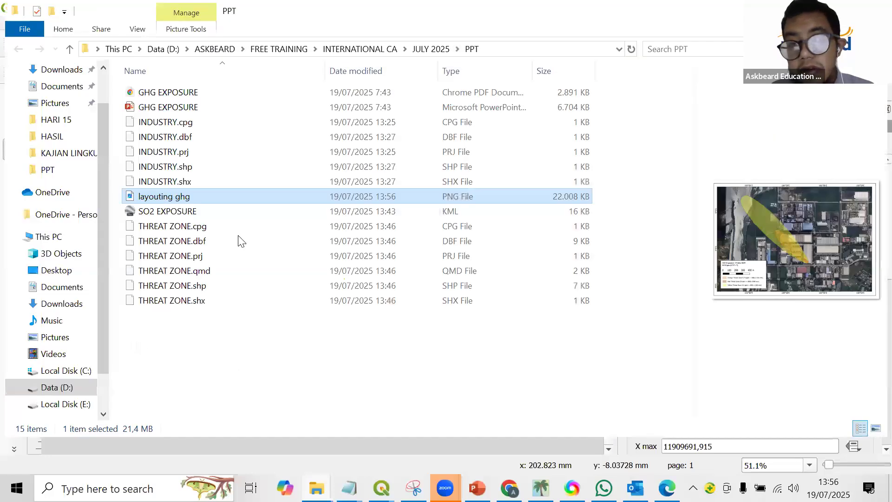
key(Return)
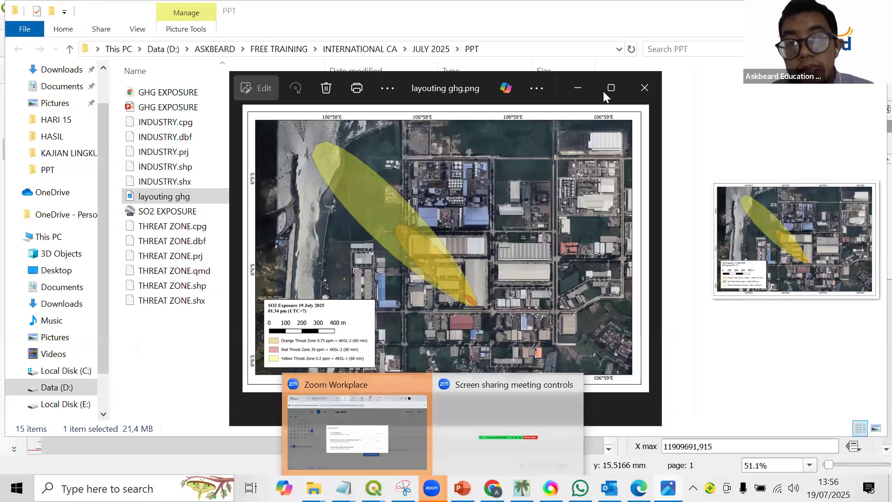
click(604, 91)
Examine the threat zones, title, scale bar and legend in the exported map image and put the viewer away.
scroll(308, 325, up, 3)
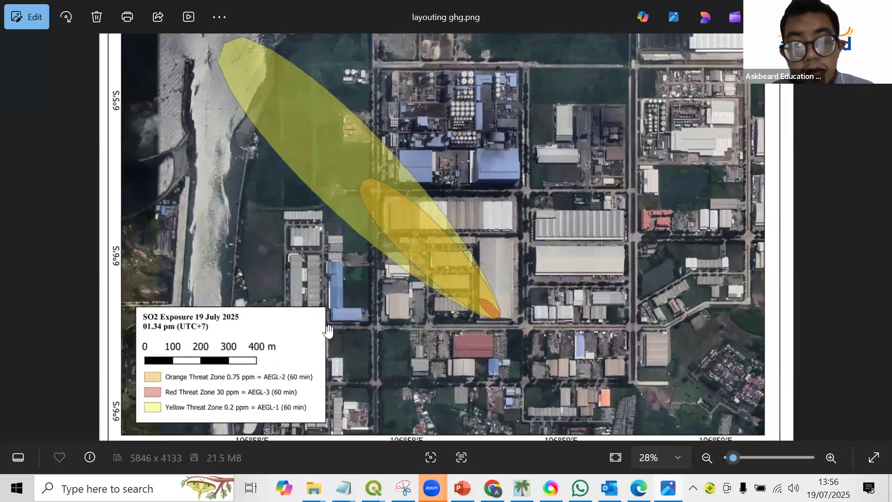
scroll(299, 375, up, 1)
scroll(301, 391, up, 1)
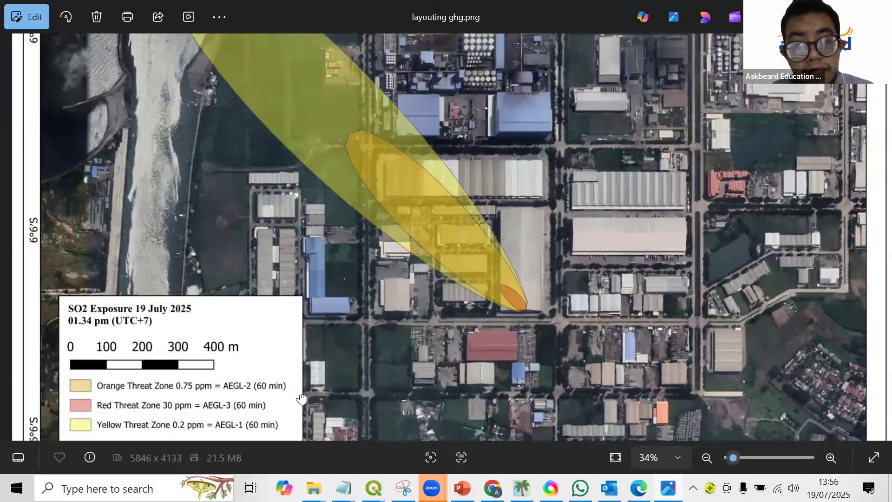
drag(296, 199, 293, 343)
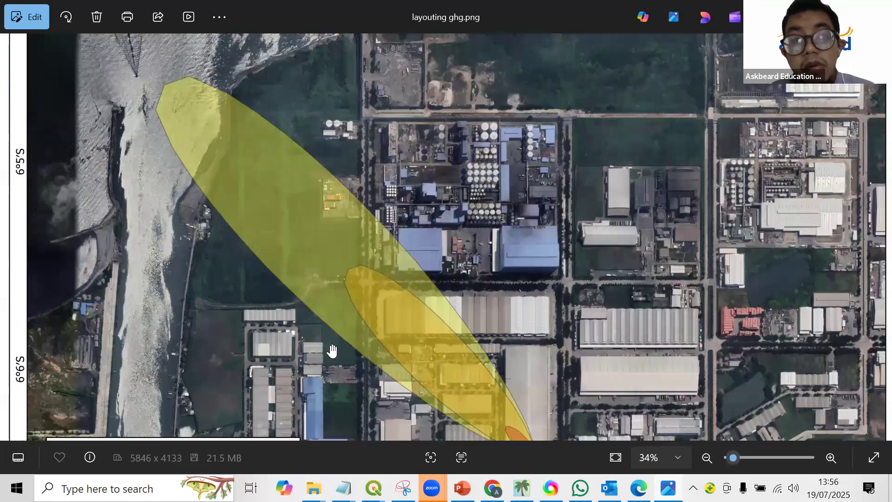
scroll(333, 353, down, 1)
scroll(333, 352, down, 3)
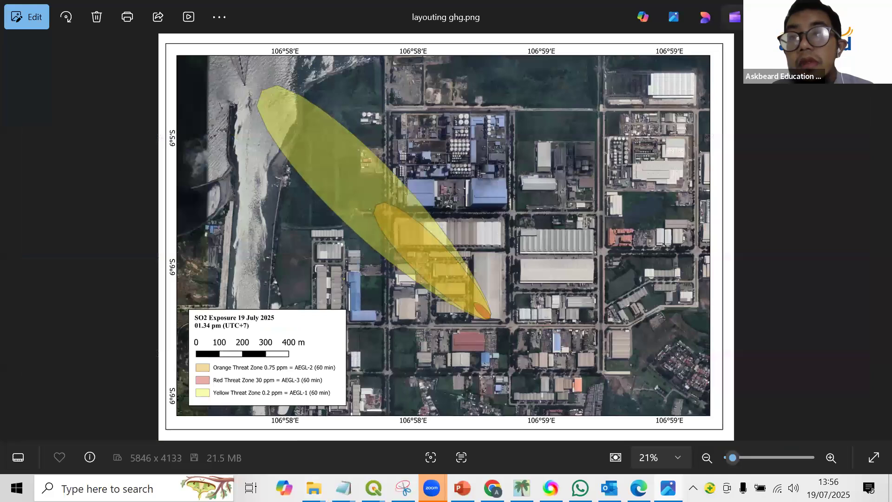
click(812, 12)
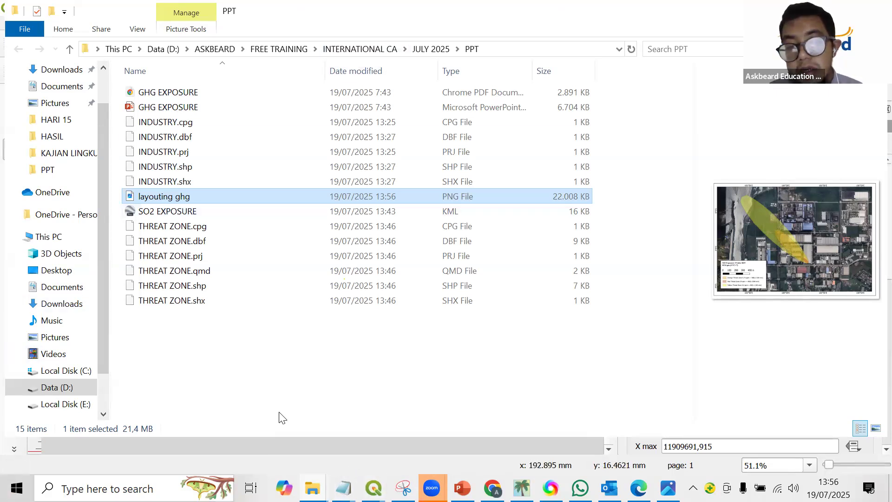
Switch to ALOHA to review the Toxic Threat Zone plot and return to the QGIS print layout.
mouse_move(431, 488)
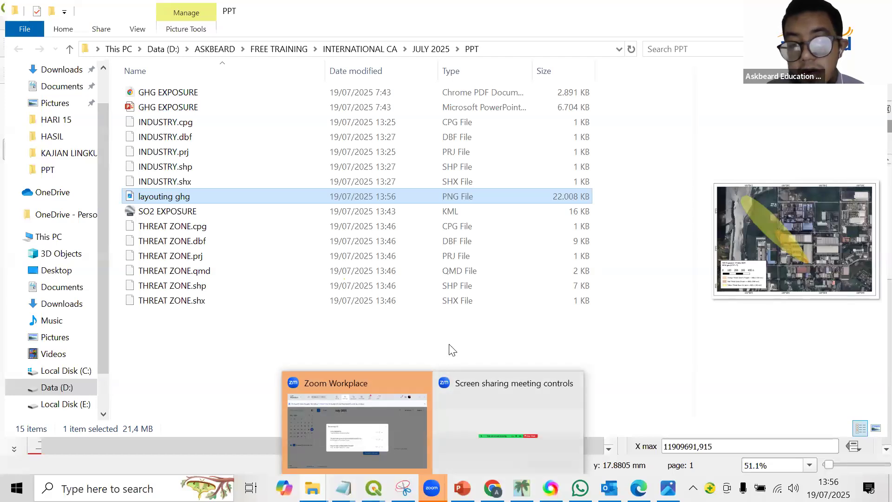
click(432, 488)
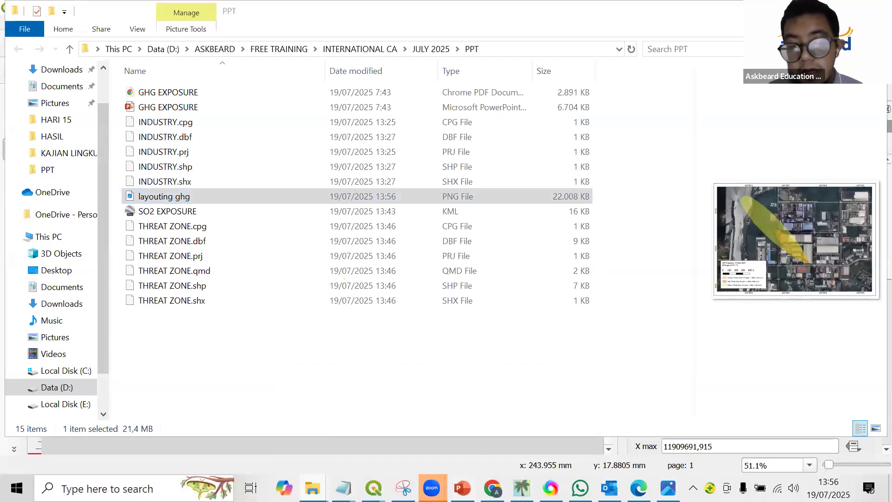
click(522, 488)
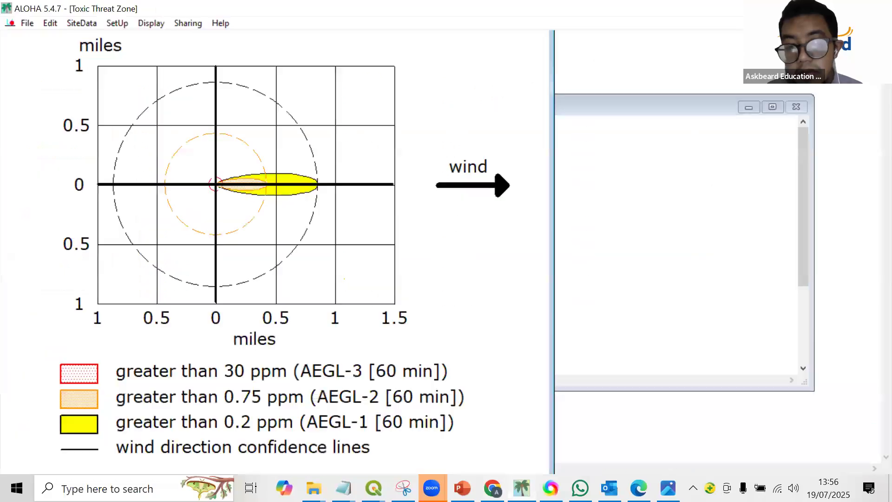
click(522, 488)
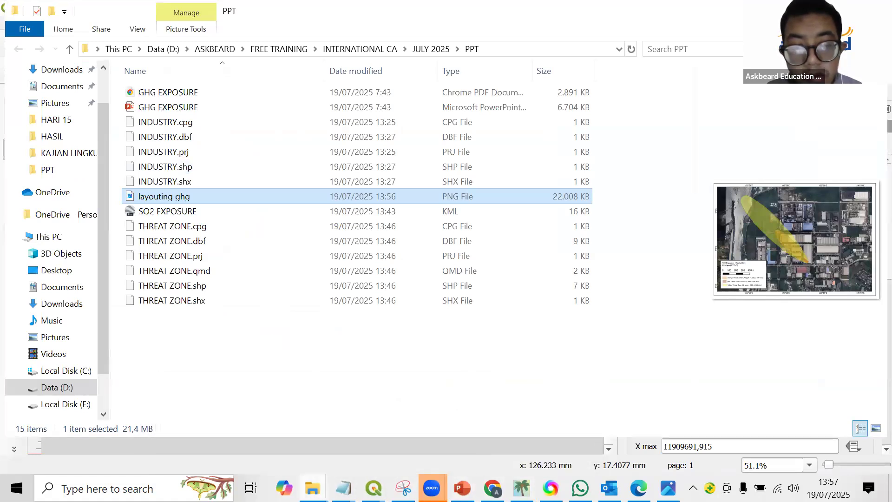
click(313, 488)
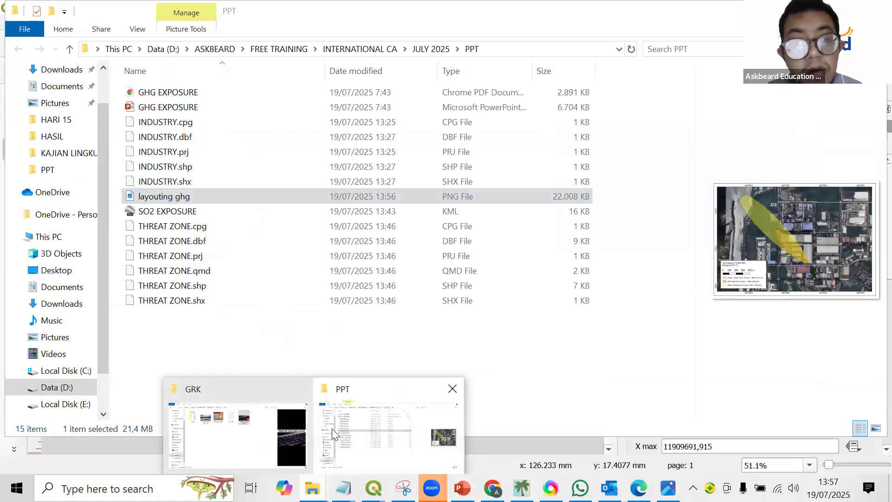
click(348, 439)
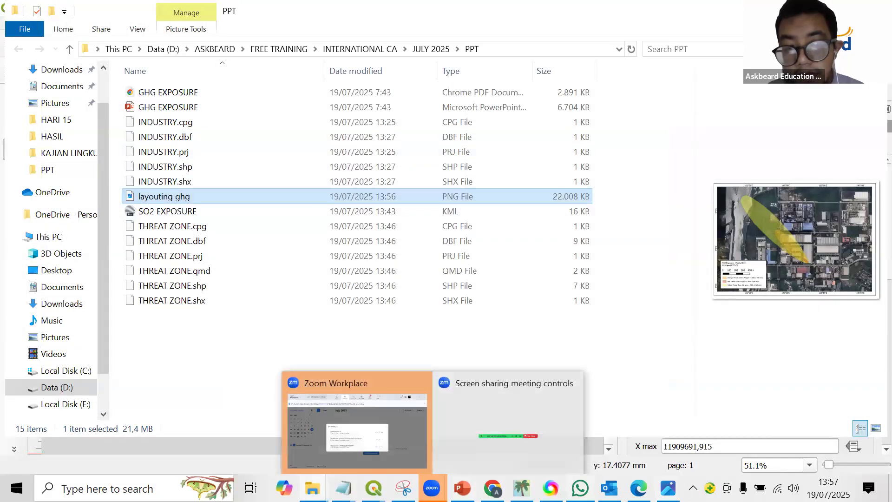
click(521, 488)
click(373, 487)
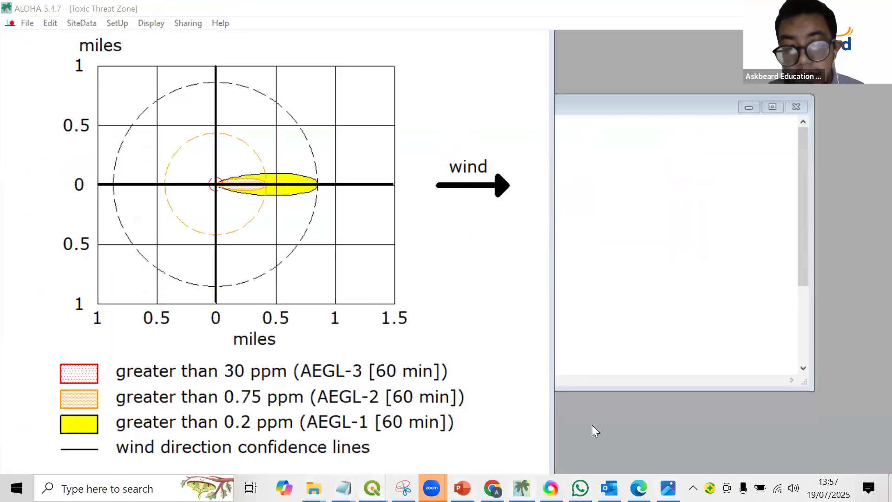
click(679, 432)
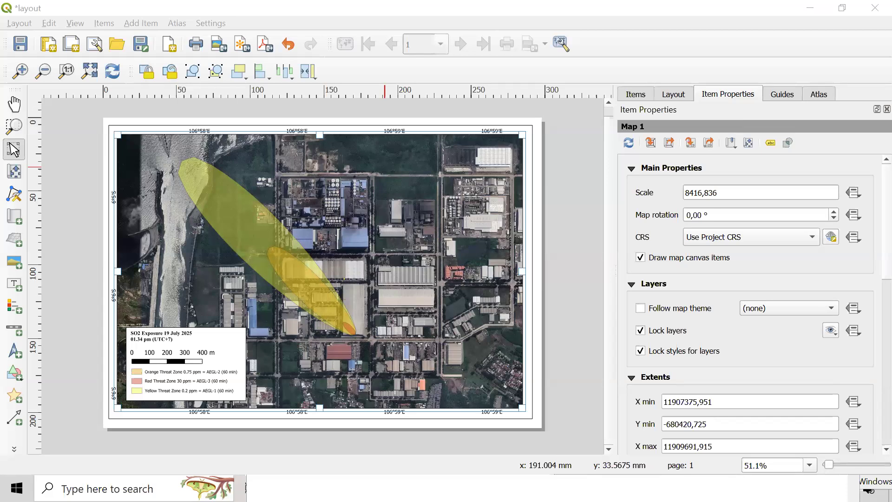
key(super)
mouse_move(432, 488)
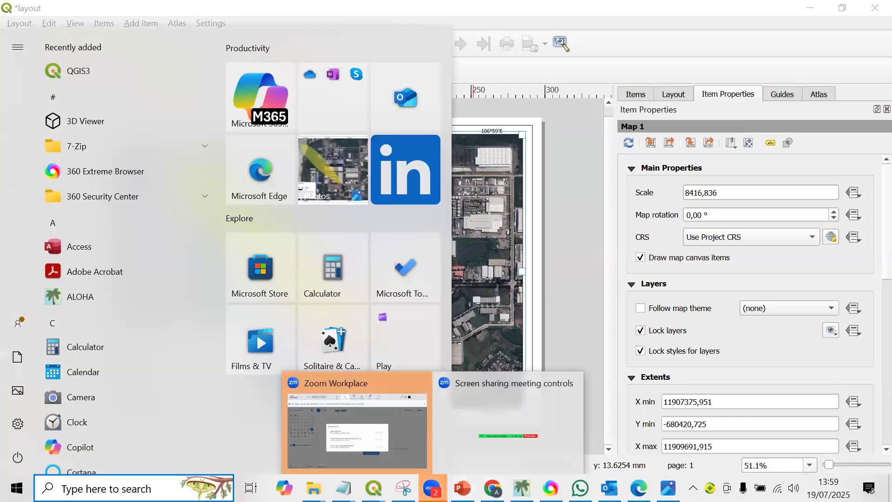
click(562, 279)
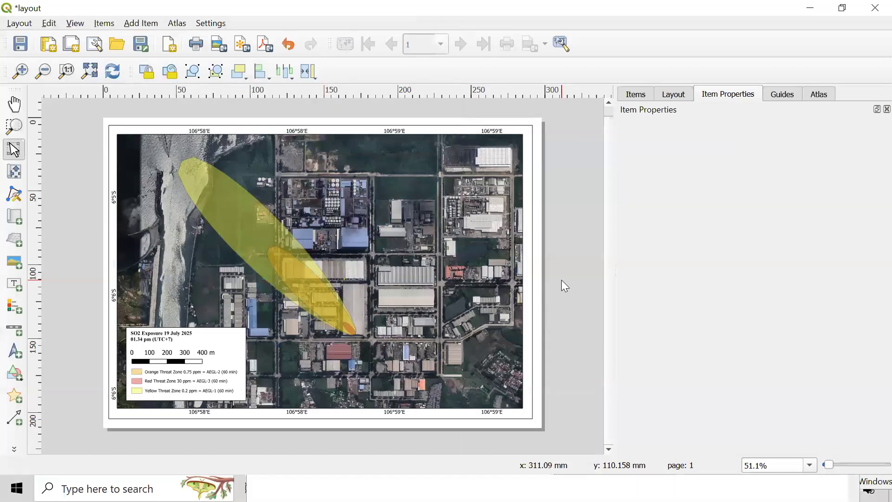